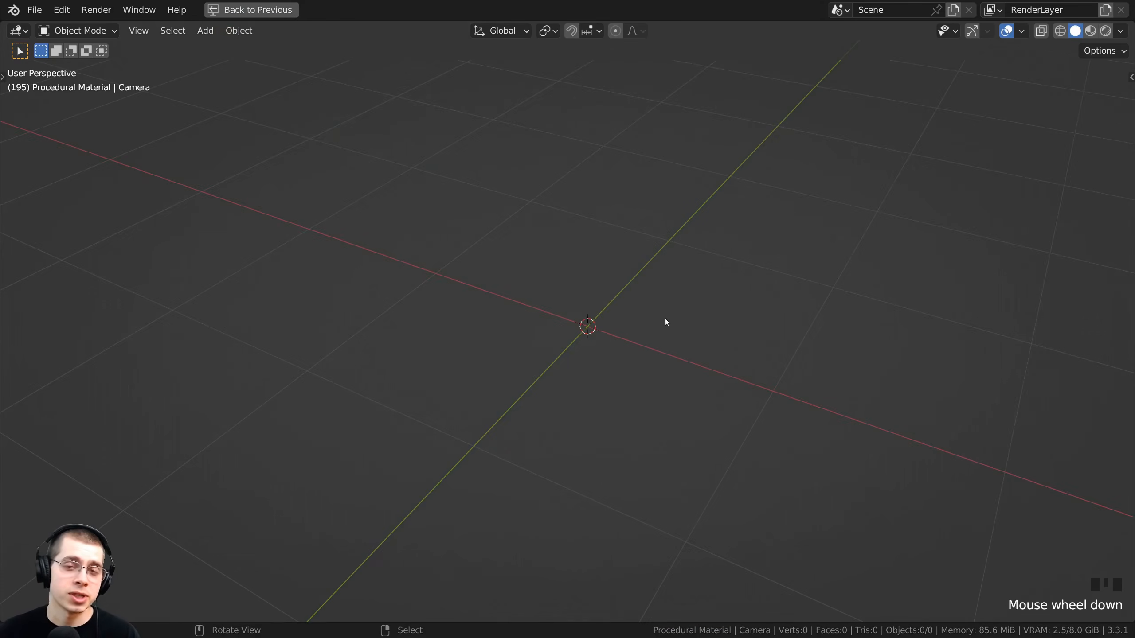
Step: Add a cube mesh at the world origin
scroll(613, 326, down, 1)
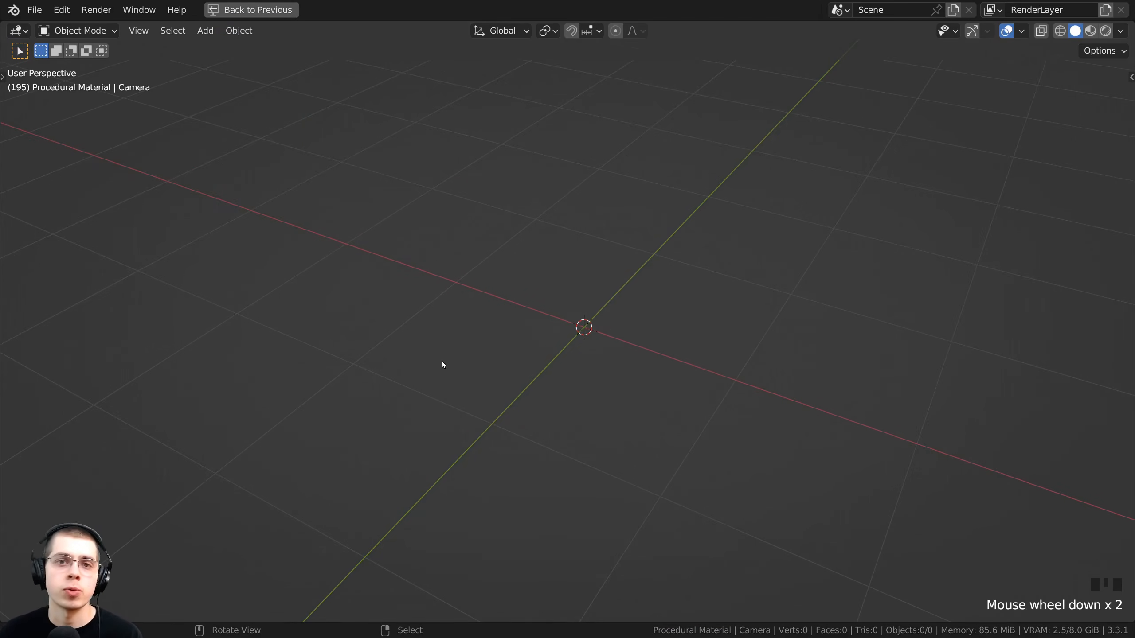
middle_drag(492, 355, 575, 339)
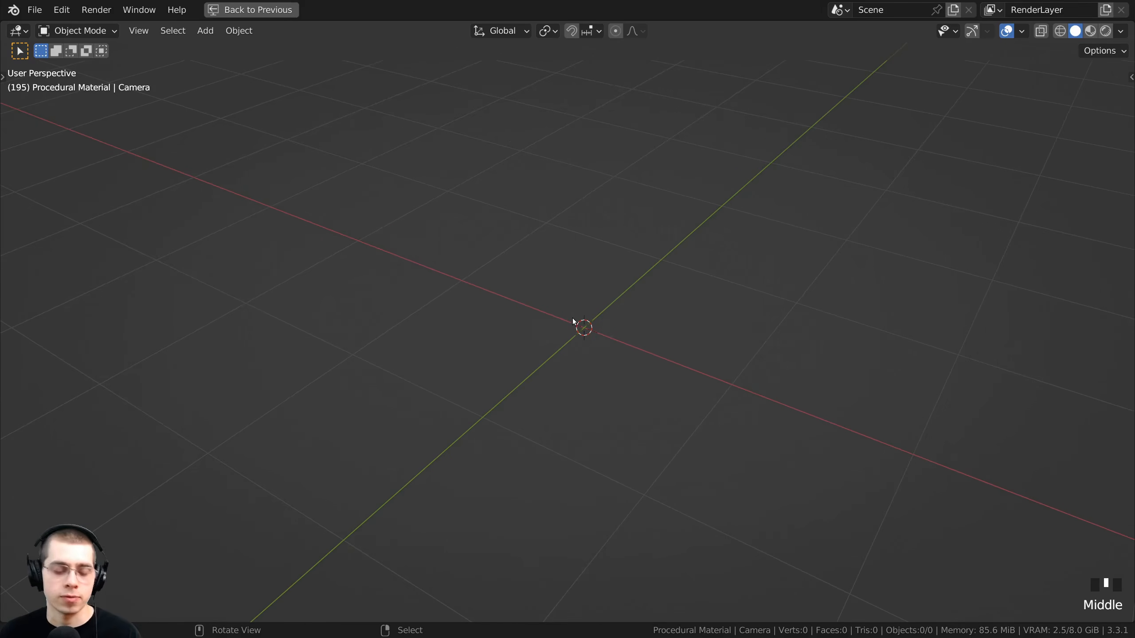
key(shift+a)
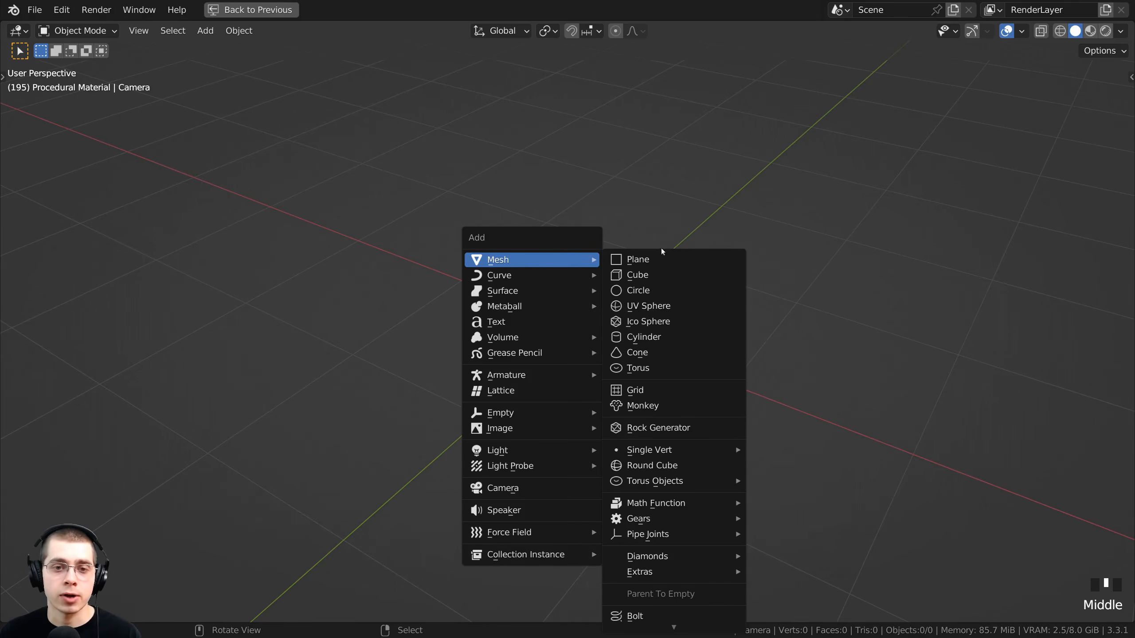
click(684, 275)
scroll(577, 324, down, 3)
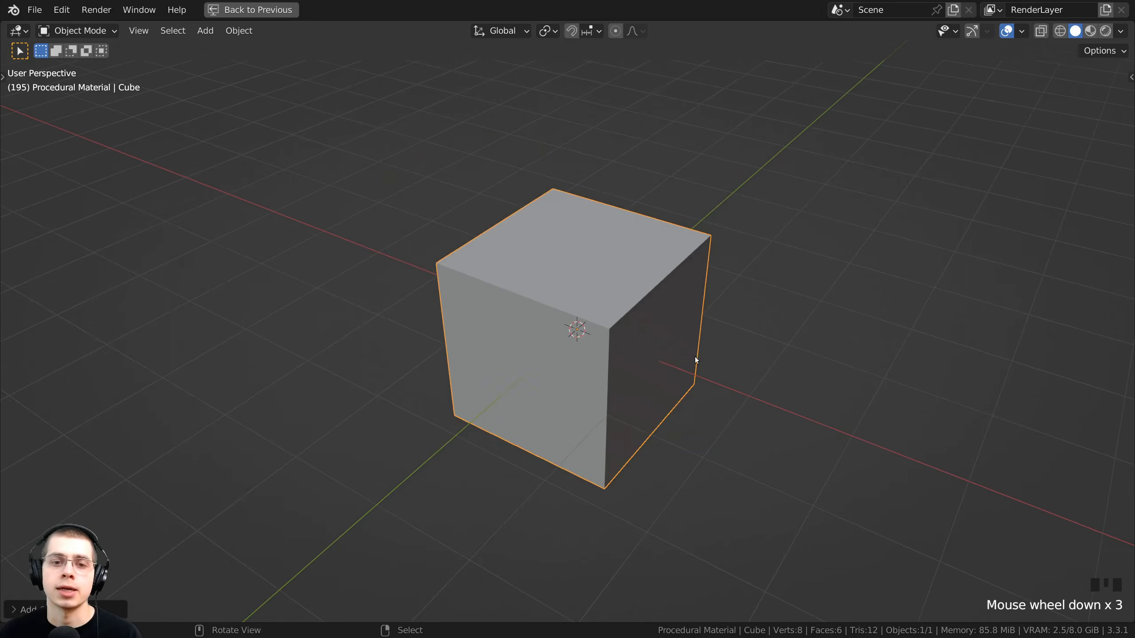
middle_drag(578, 324, 673, 252)
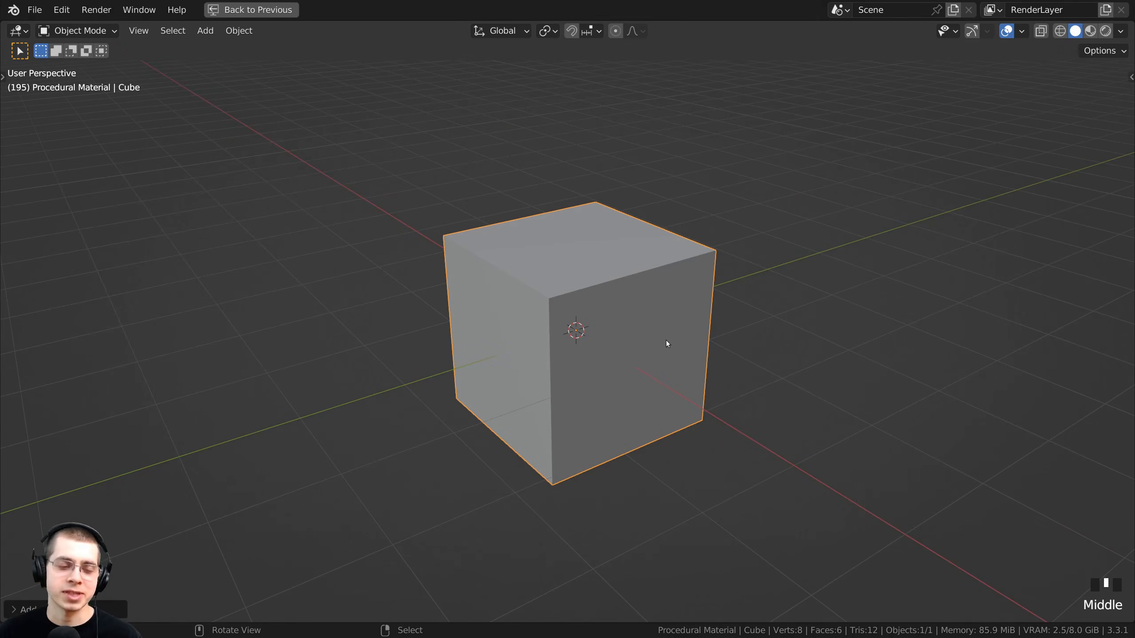
middle_drag(669, 326, 670, 336)
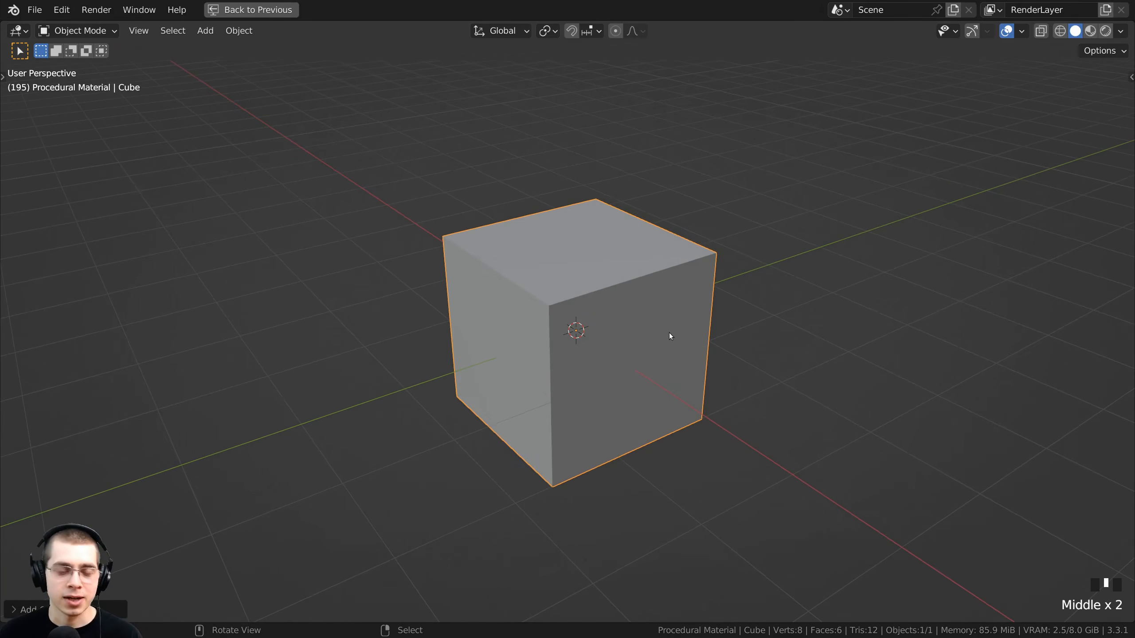
Step: Enter Edit Mode and scale the entire cube uniformly down to a small fraction of its size
key(Tab)
middle_drag(790, 280, 506, 198)
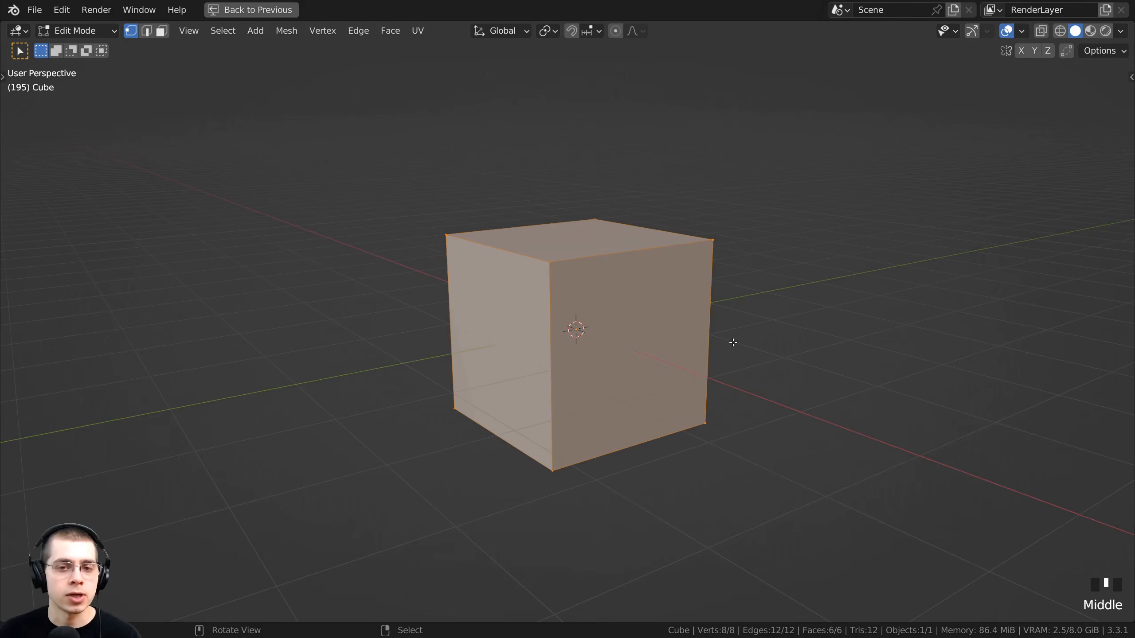
middle_drag(716, 353, 718, 265)
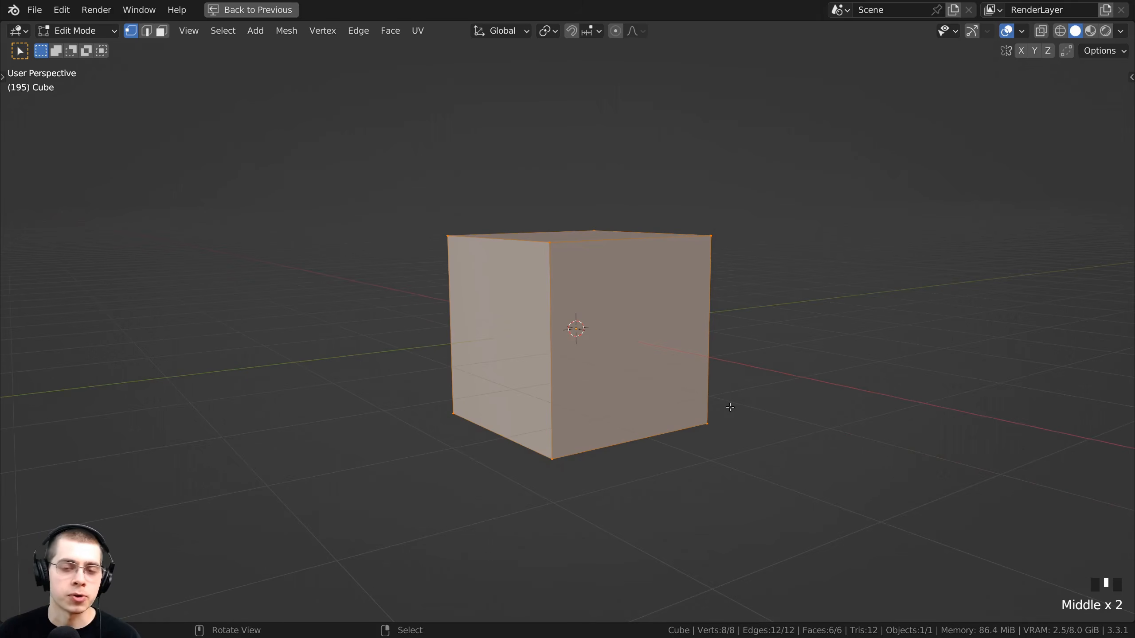
middle_drag(836, 403, 813, 242)
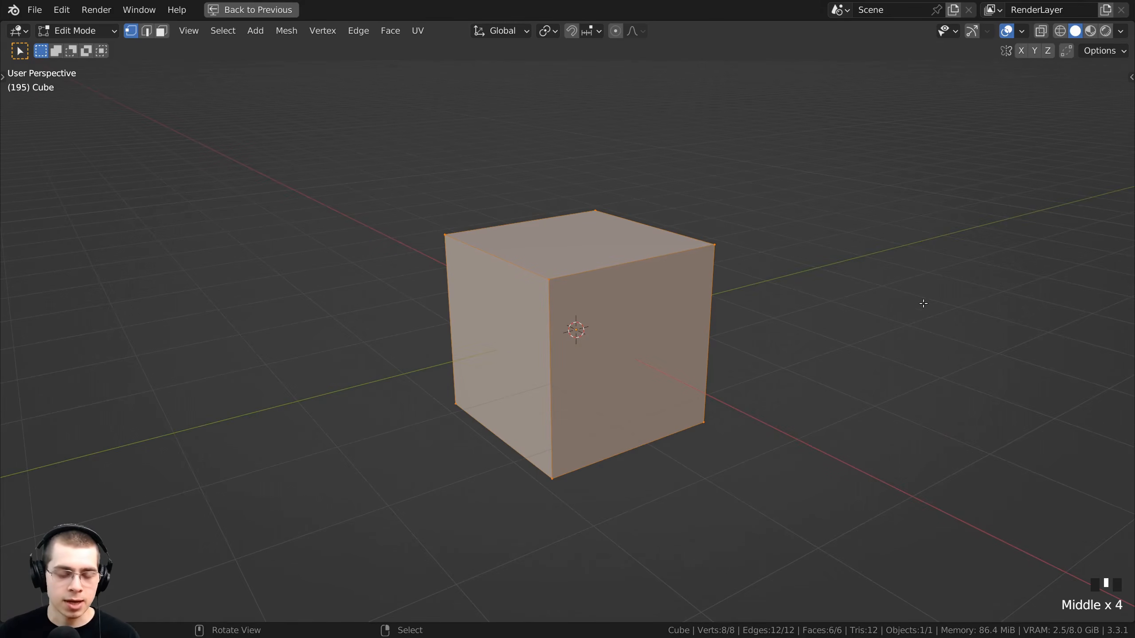
key(s)
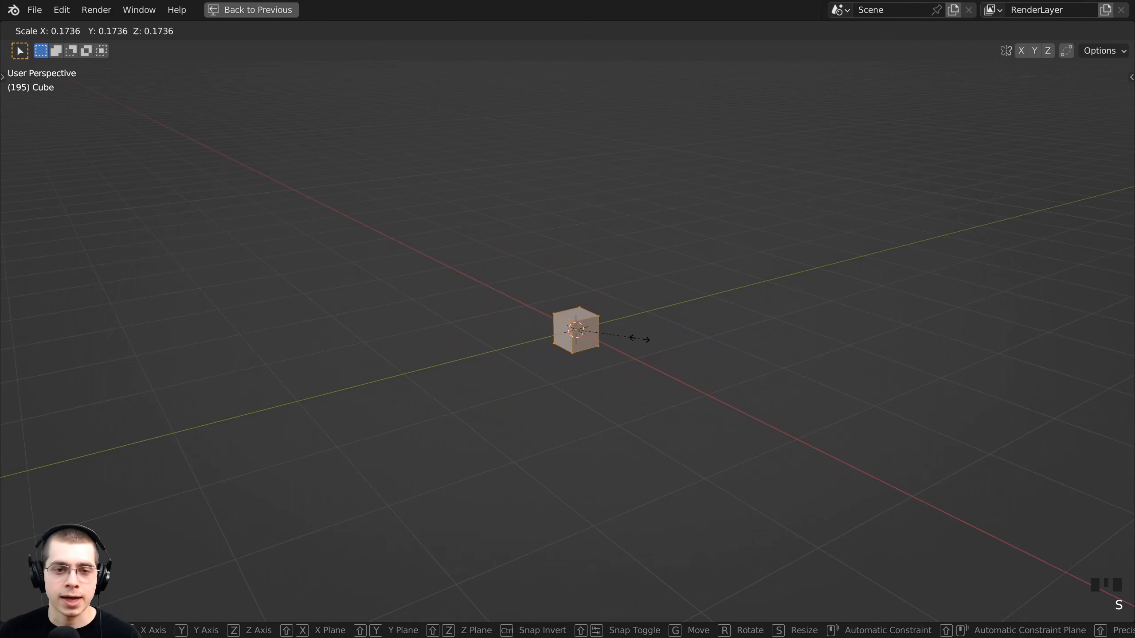
click(613, 331)
middle_drag(632, 335, 664, 381)
key(s)
click(650, 370)
Step: Fine-tune the small cube's overall size with several slight uniform scale adjustments
scroll(652, 366, up, 5)
key(s)
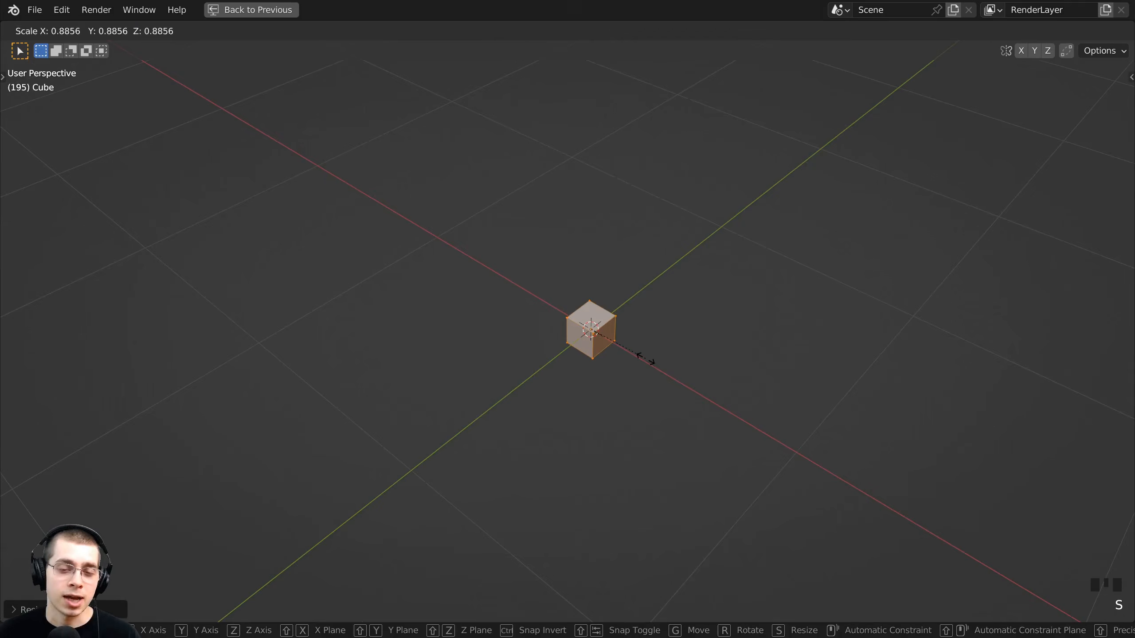
click(629, 346)
key(s)
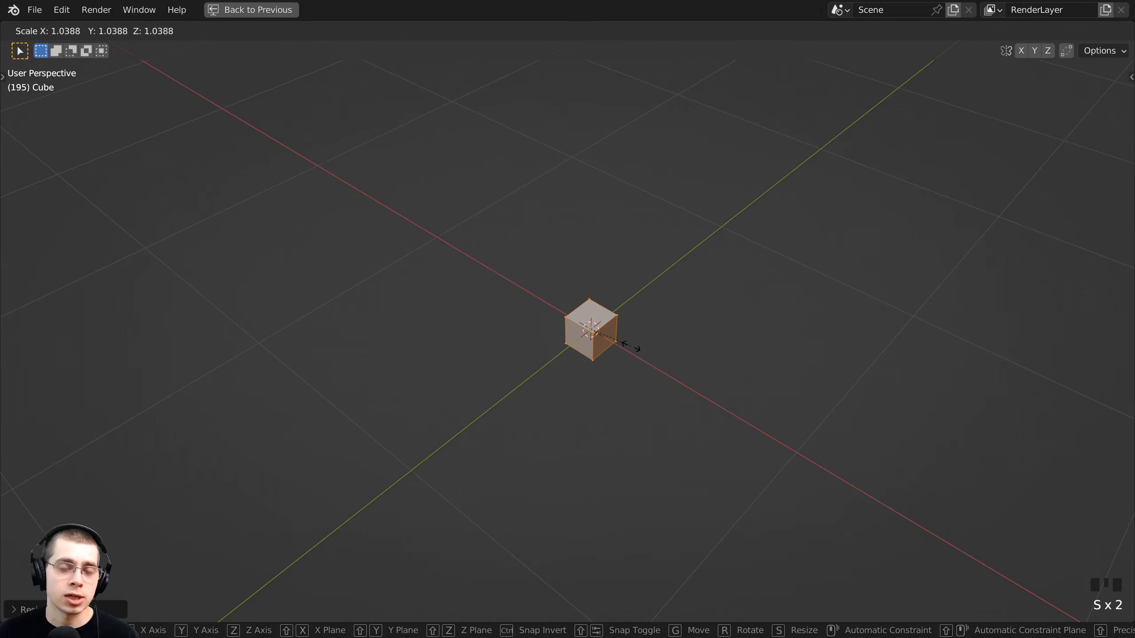
click(639, 345)
mouse_move(639, 345)
middle_down()
mouse_move(691, 337)
mouse_move(648, 350)
middle_up()
key(s)
click(688, 338)
Step: Stretch the cube along the Y axis and further along the X axis to form an elongated box
scroll(652, 350, up, 7)
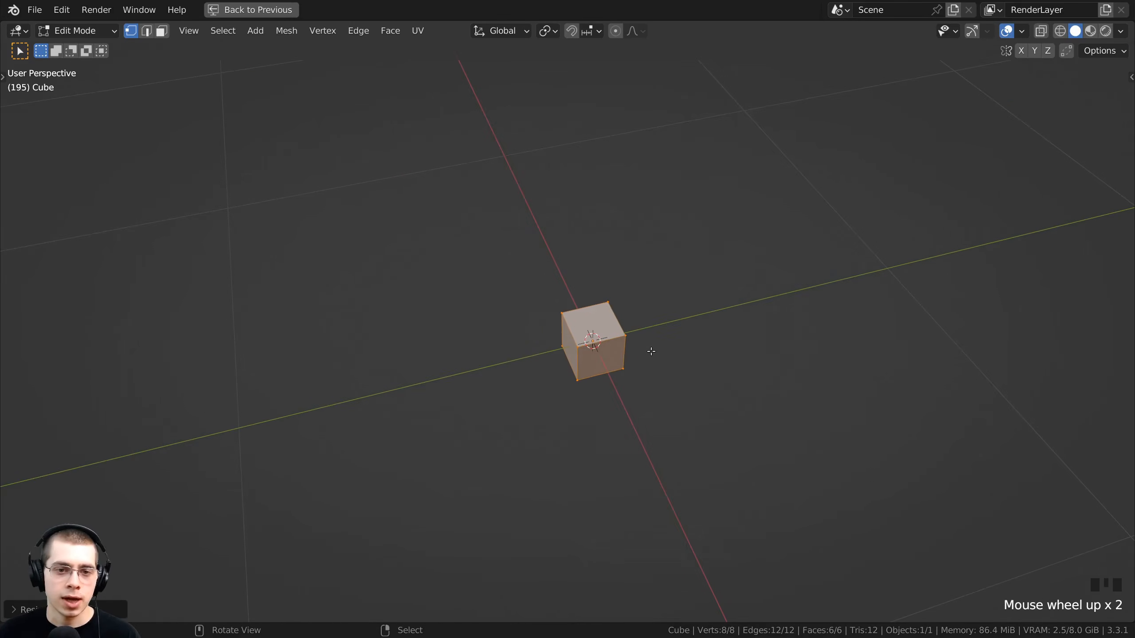
key(s)
key(y)
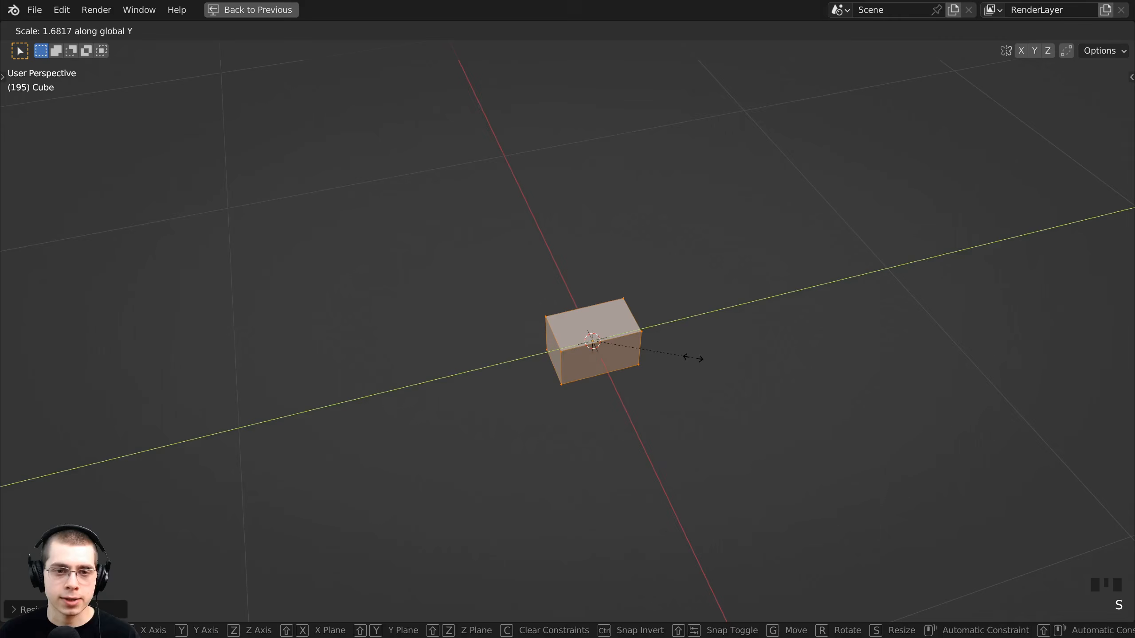
click(687, 355)
key(s)
key(x)
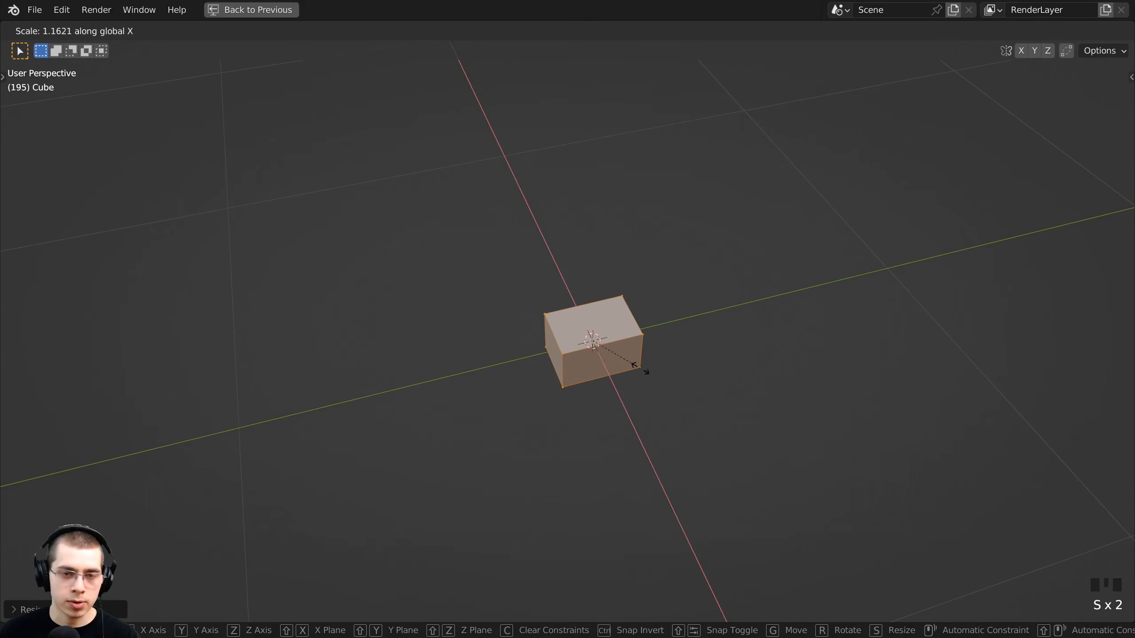
click(692, 474)
Step: Add two evenly spaced loop cuts that divide the box into three sections along its X length
middle_drag(692, 474, 782, 440)
shift+middle_drag(782, 440, 727, 469)
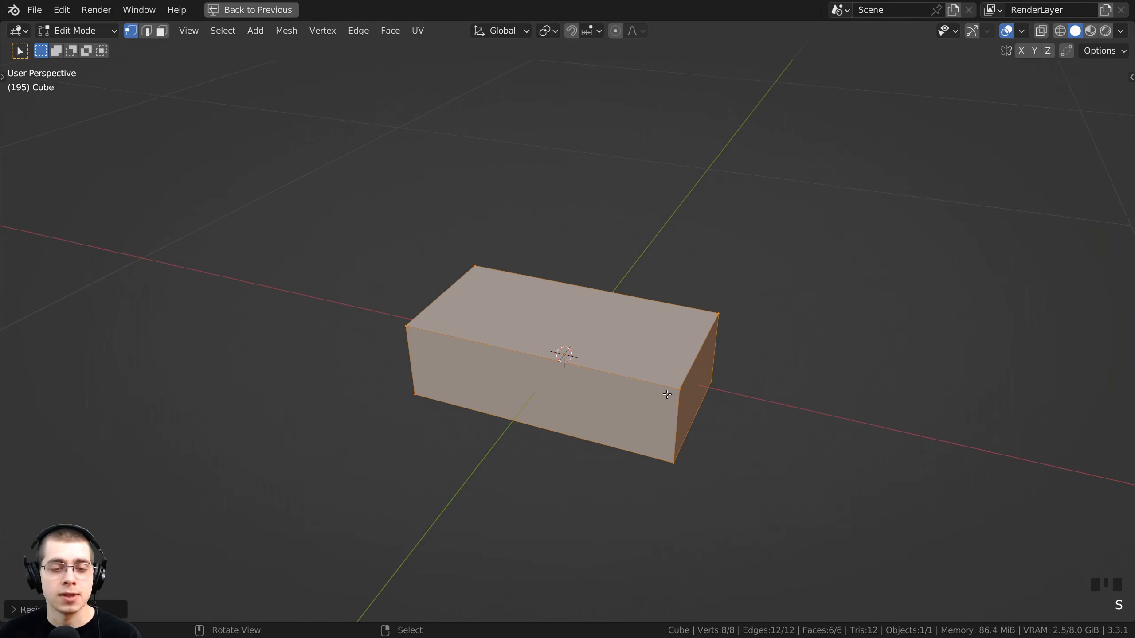
scroll(667, 394, up, 2)
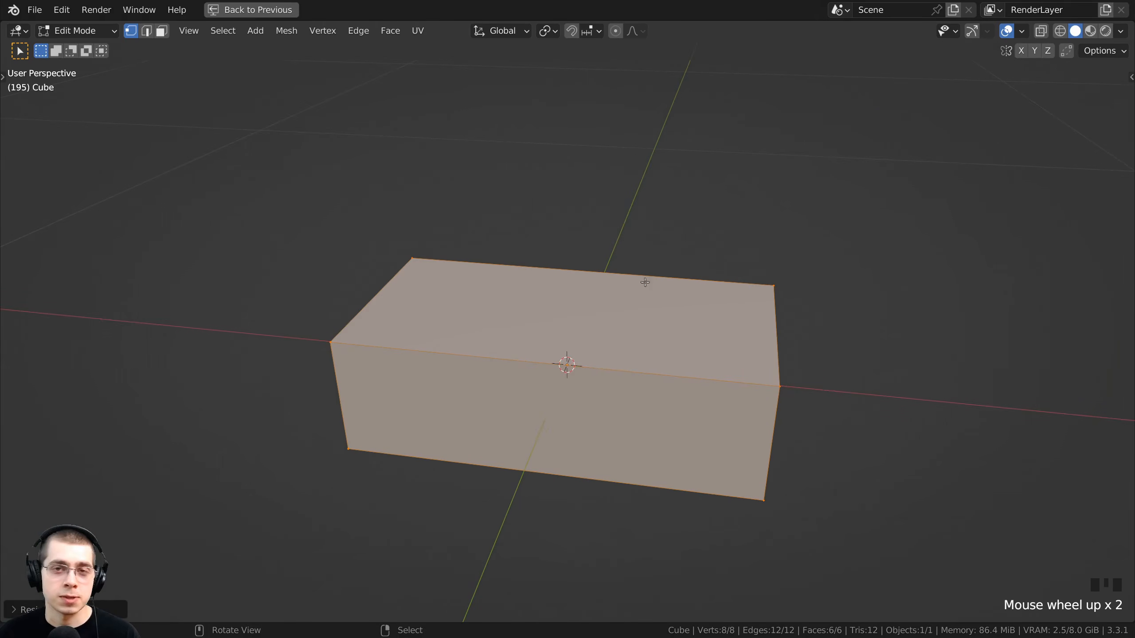
scroll(626, 431, down, 2)
middle_drag(626, 431, 623, 348)
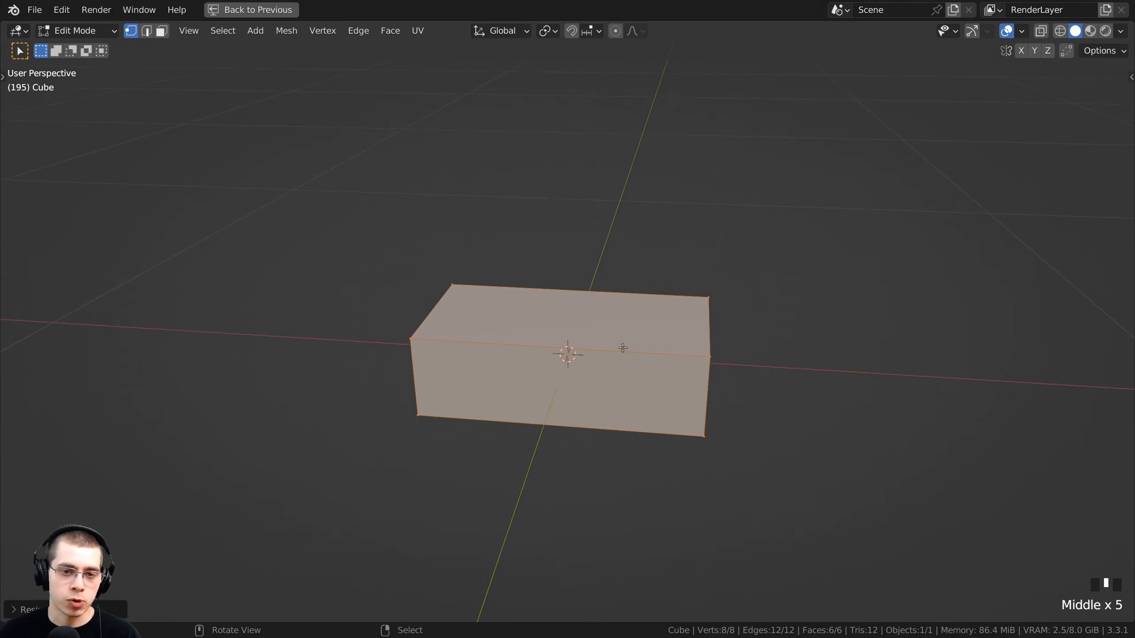
key(ctrl+r)
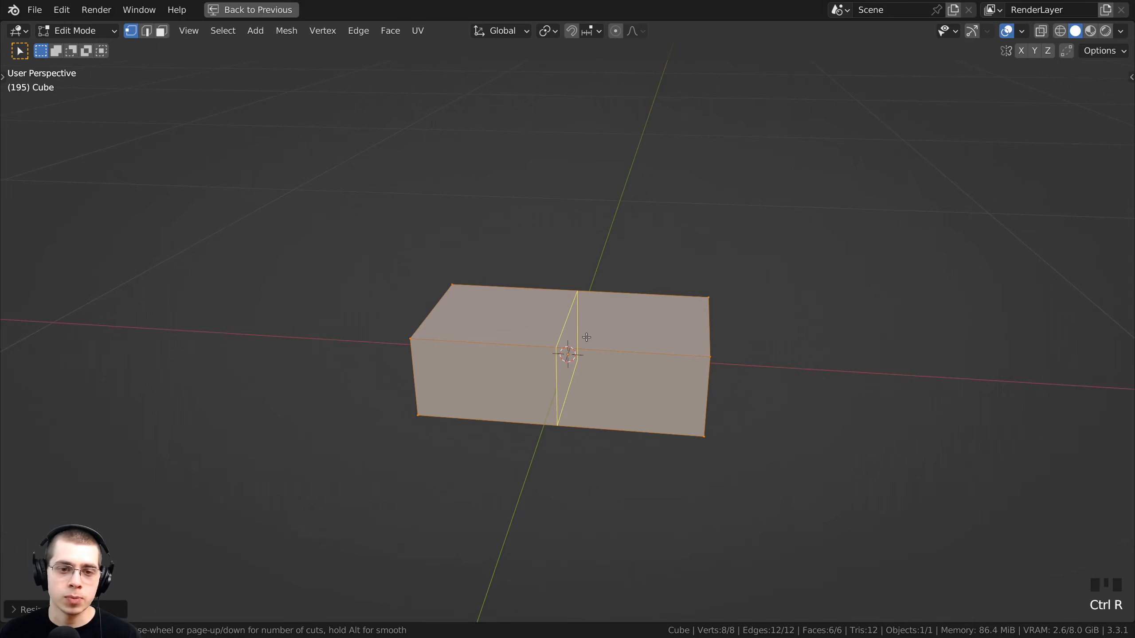
scroll(587, 337, up, 1)
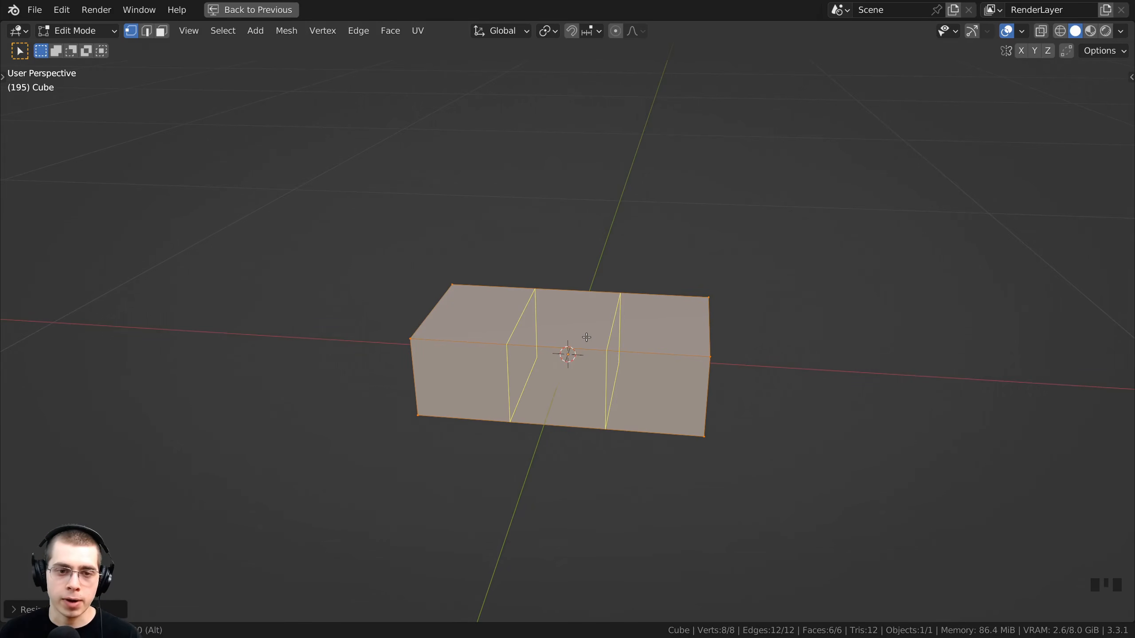
click(570, 353)
right_click(625, 346)
Step: Select the four corner vertices of an end section on the box's long side to check its proportions
middle_drag(632, 351, 664, 314)
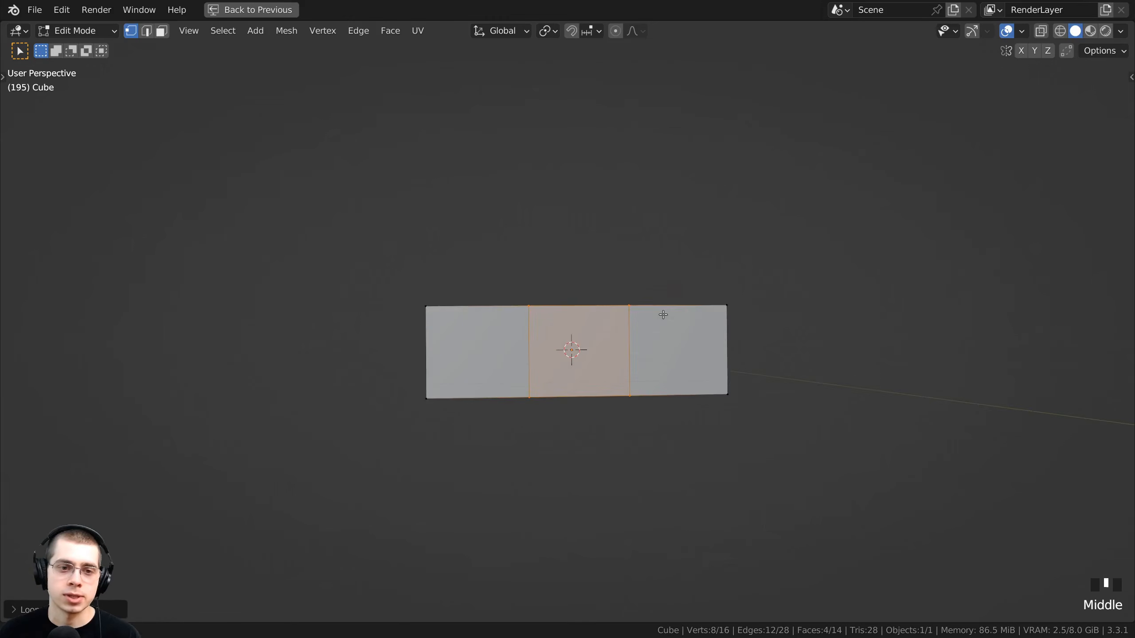
middle_drag(729, 343, 691, 373)
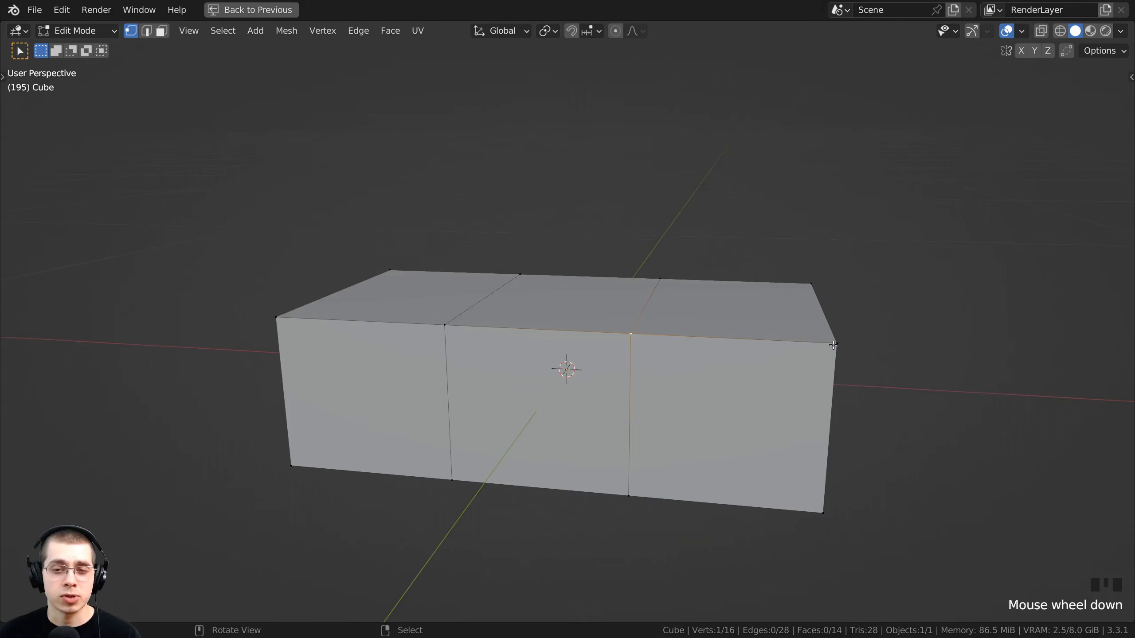
shift+right_click(839, 343)
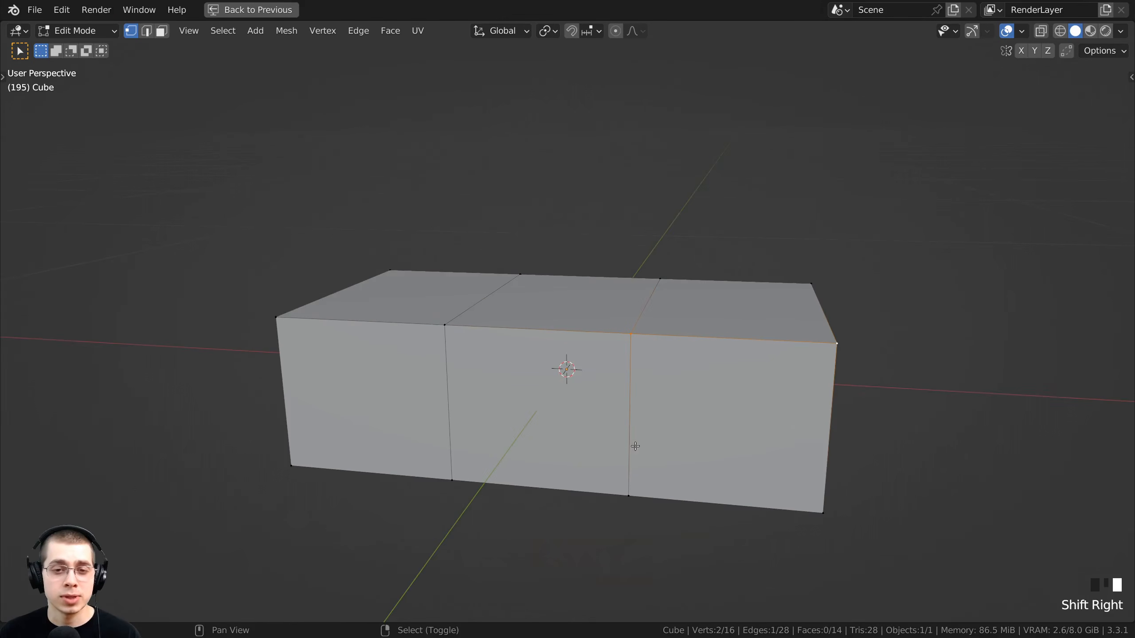
shift+right_click(639, 500)
shift+right_click(825, 513)
scroll(698, 402, down, 1)
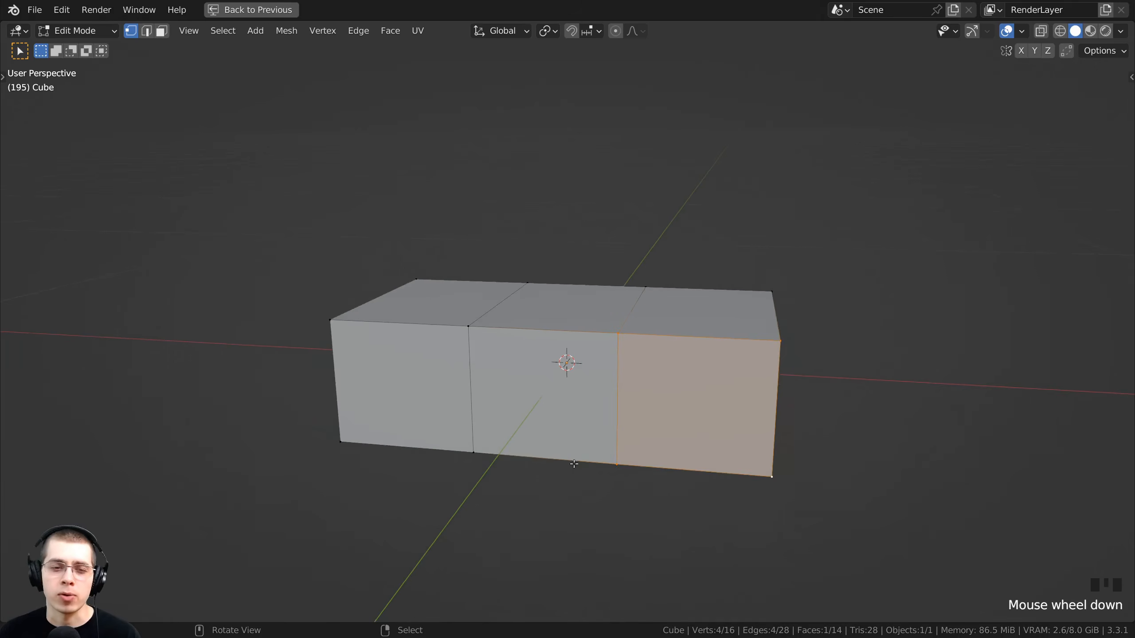
Step: Select the whole mesh and stretch it a little along the X axis
middle_drag(688, 394, 704, 405)
key(a)
key(a)
key(a)
scroll(706, 358, up, 1)
scroll(717, 326, down, 2)
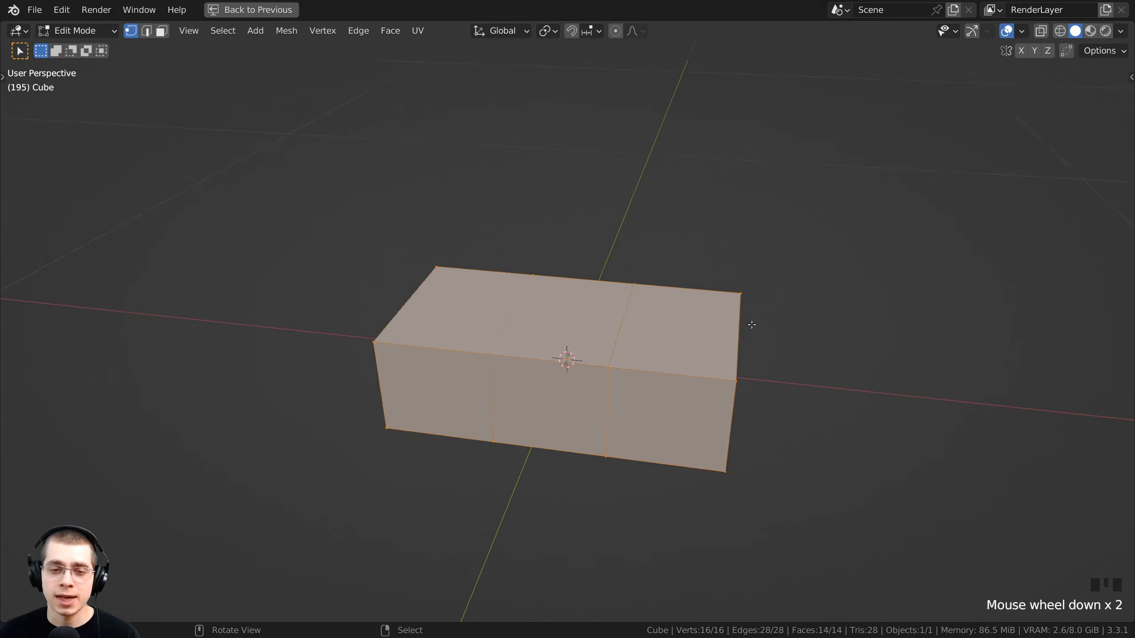
mouse_move(718, 327)
middle_down()
mouse_move(661, 350)
mouse_move(669, 340)
mouse_move(635, 325)
mouse_move(814, 354)
mouse_move(724, 348)
middle_up()
key(s)
key(x)
click(805, 351)
Step: Flatten the box slightly by scaling it along the Z axis
scroll(805, 351, up, 1)
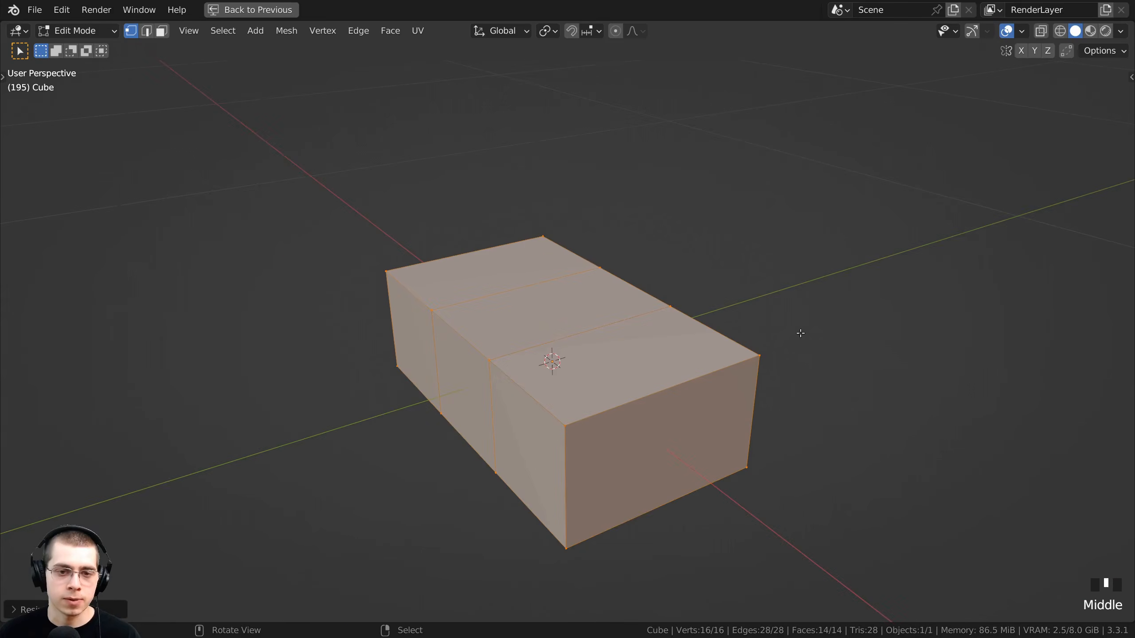
key(s)
key(z)
middle_drag(801, 332, 557, 365)
click(717, 322)
Step: Add one centred loop cut running lengthwise through the middle of the box
key(ctrl+r)
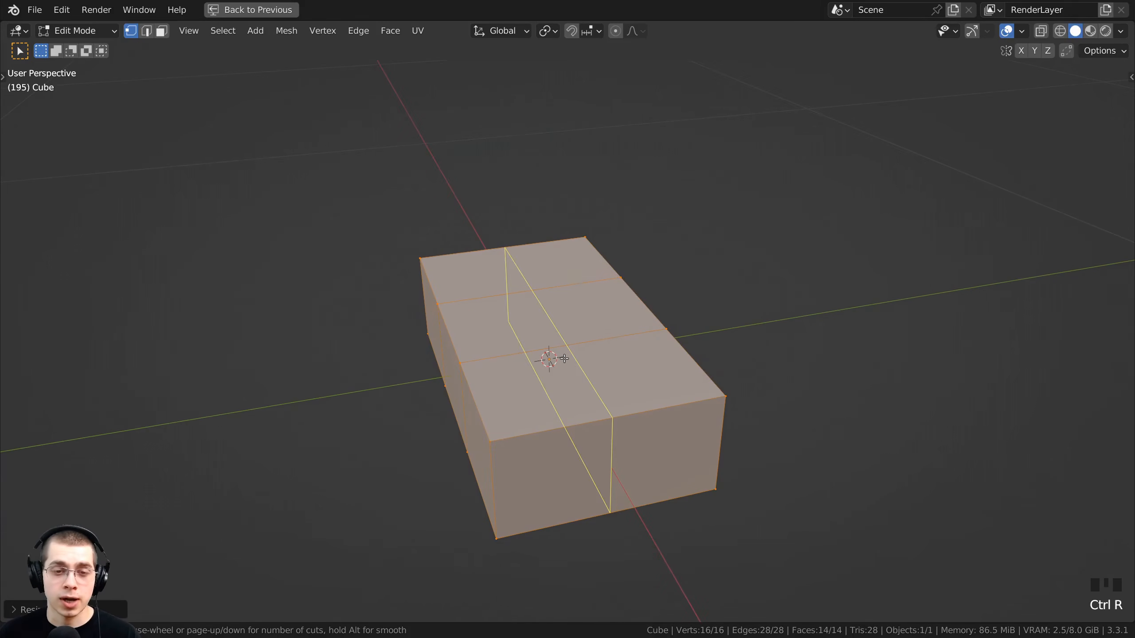
click(566, 359)
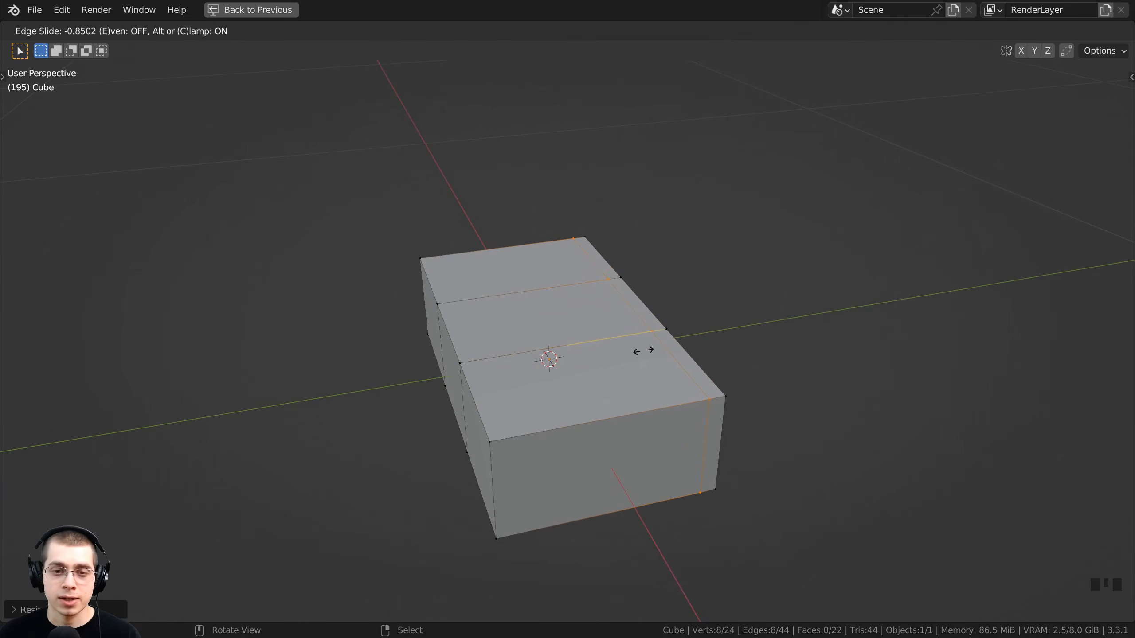
right_click(638, 353)
Step: Select the whole mesh and subdivide it once
scroll(590, 302, down, 3)
middle_drag(590, 302, 680, 334)
scroll(679, 334, down, 3)
middle_drag(680, 334, 611, 328)
scroll(610, 328, up, 3)
key(a)
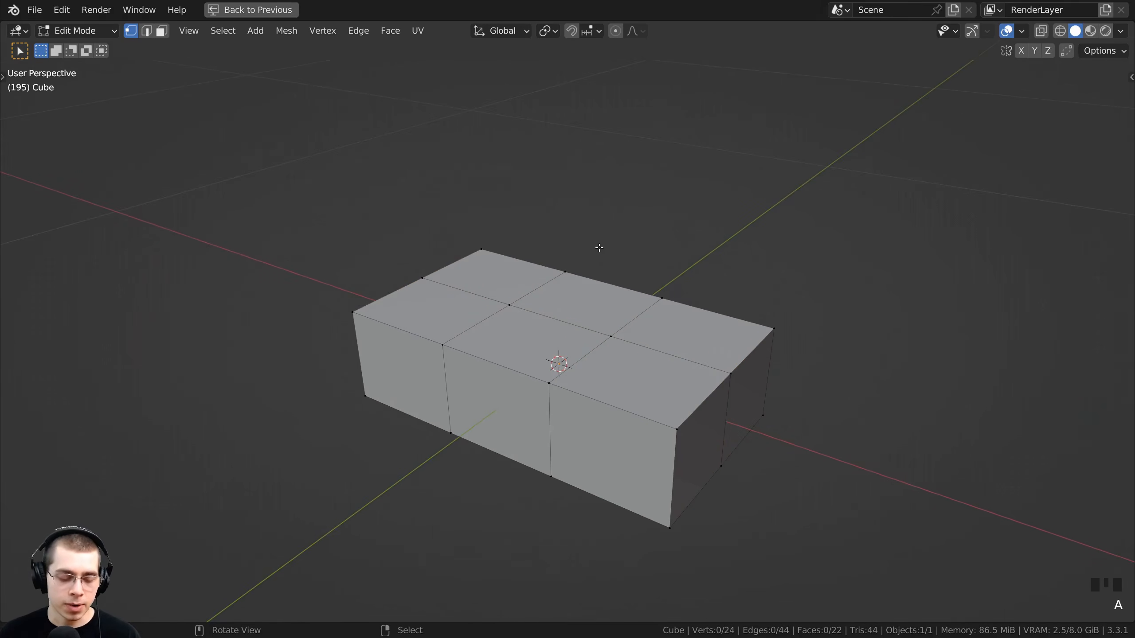
key(a)
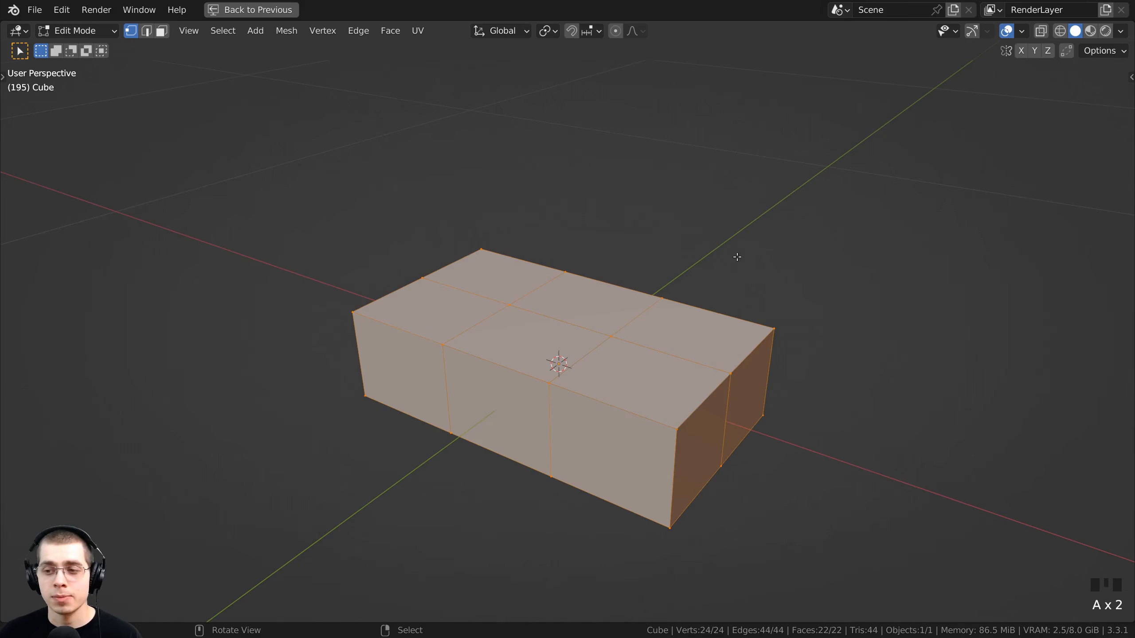
right_click(718, 222)
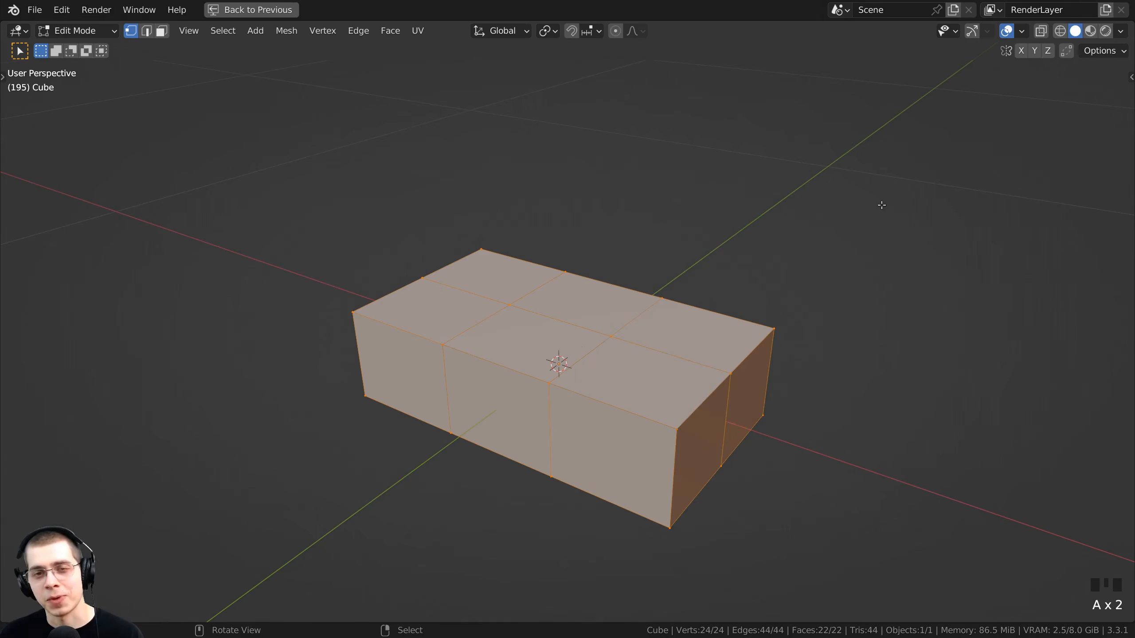
right_click(684, 201)
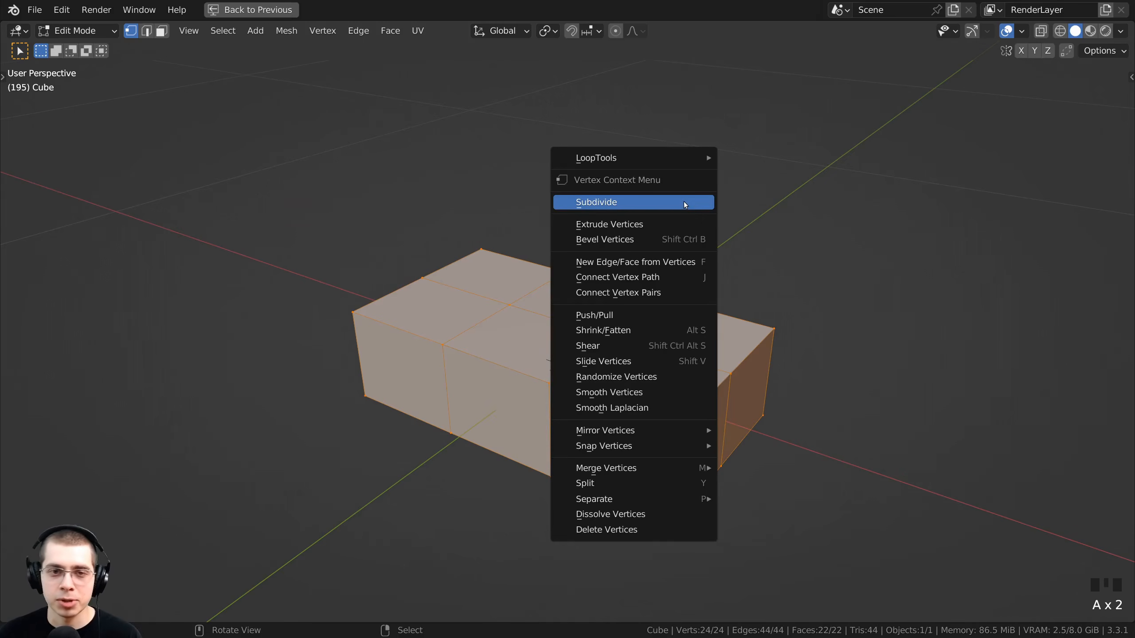
click(586, 204)
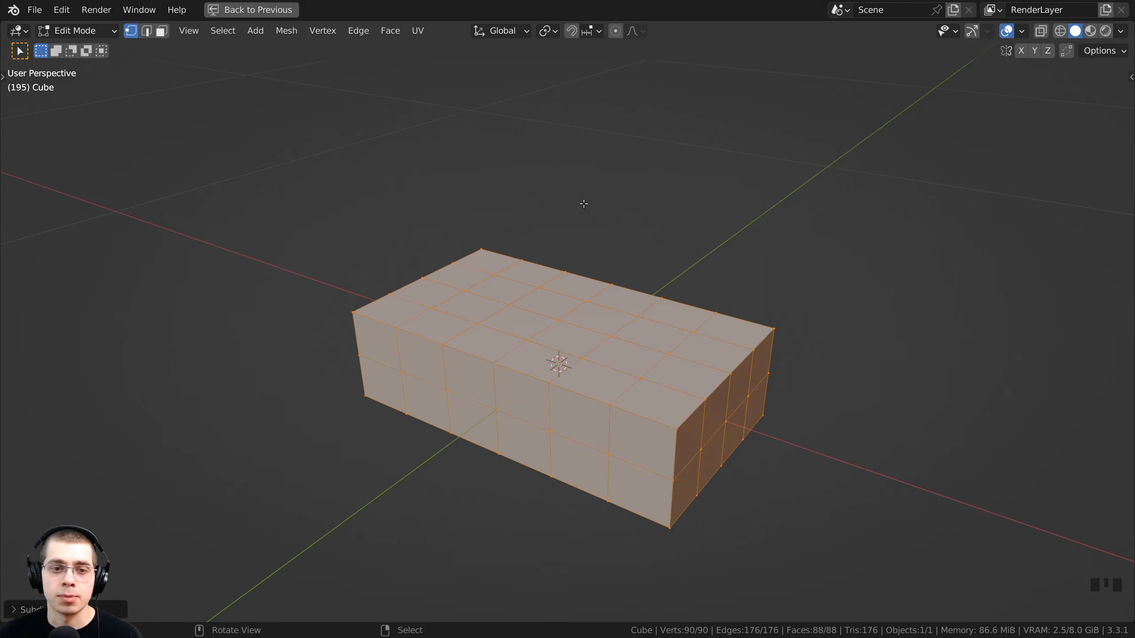
Step: Subdivide the whole box mesh three more times
middle_drag(593, 251, 770, 259)
key(w)
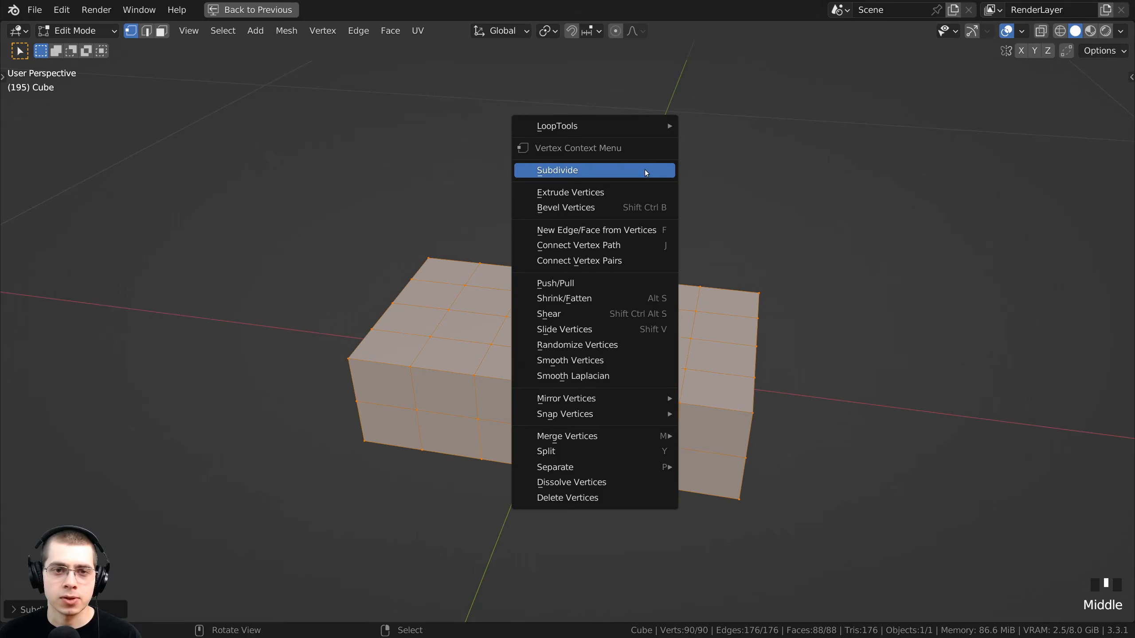
click(645, 169)
key(w)
click(645, 170)
key(w)
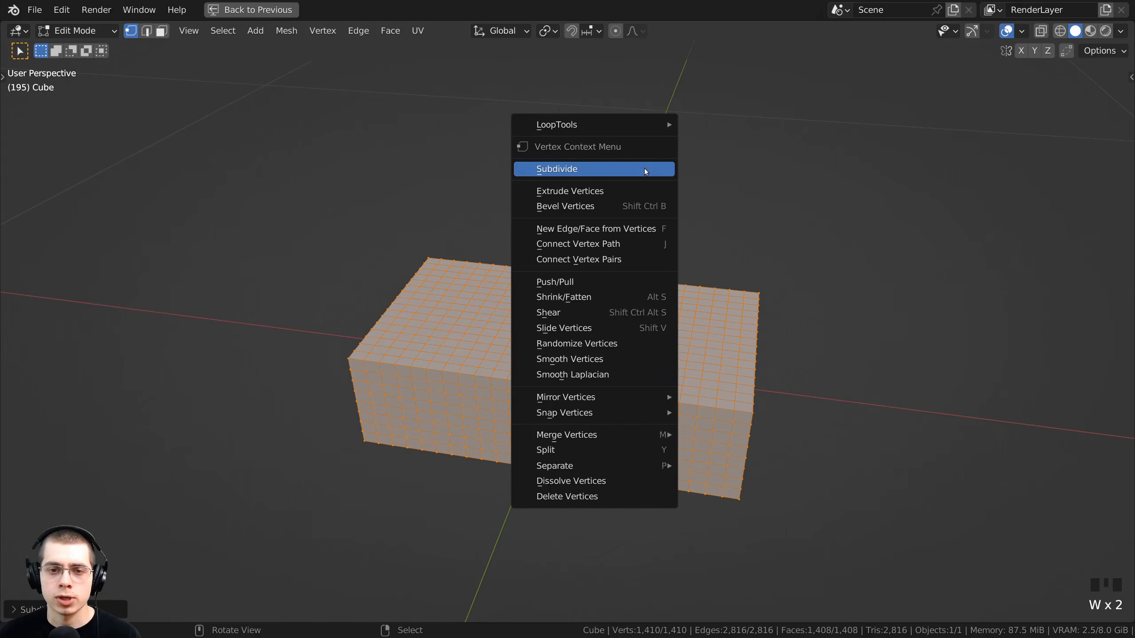
click(644, 168)
Step: Return to Object Mode and apply smooth shading to the densely subdivided box
middle_drag(611, 524, 727, 358)
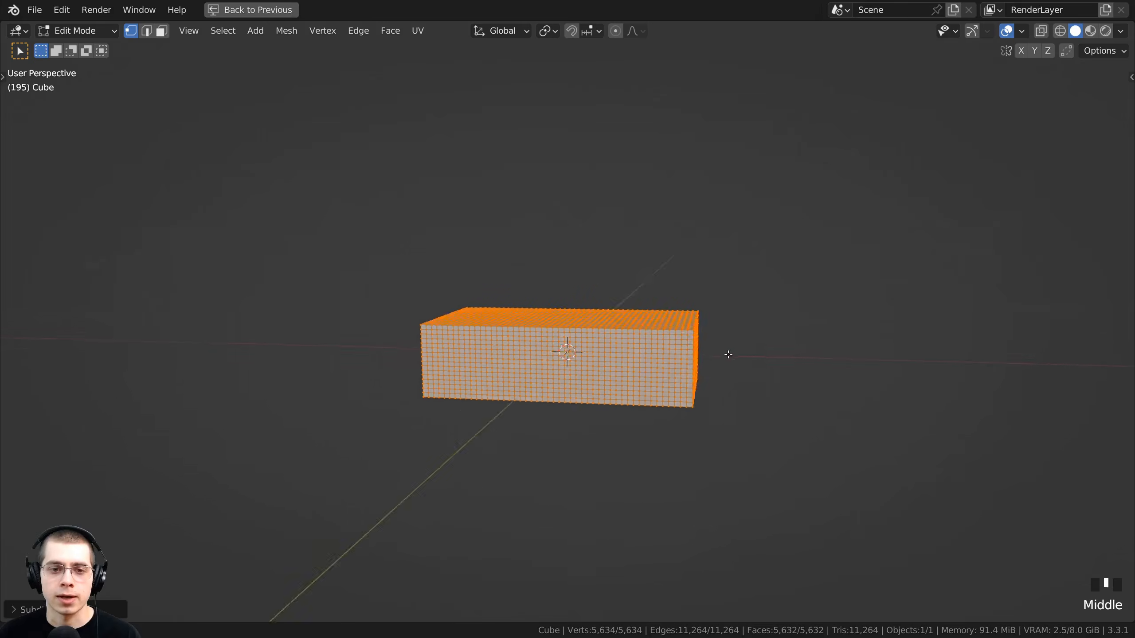
scroll(722, 397, up, 3)
middle_drag(722, 398, 648, 411)
scroll(706, 397, down, 1)
scroll(703, 253, up, 2)
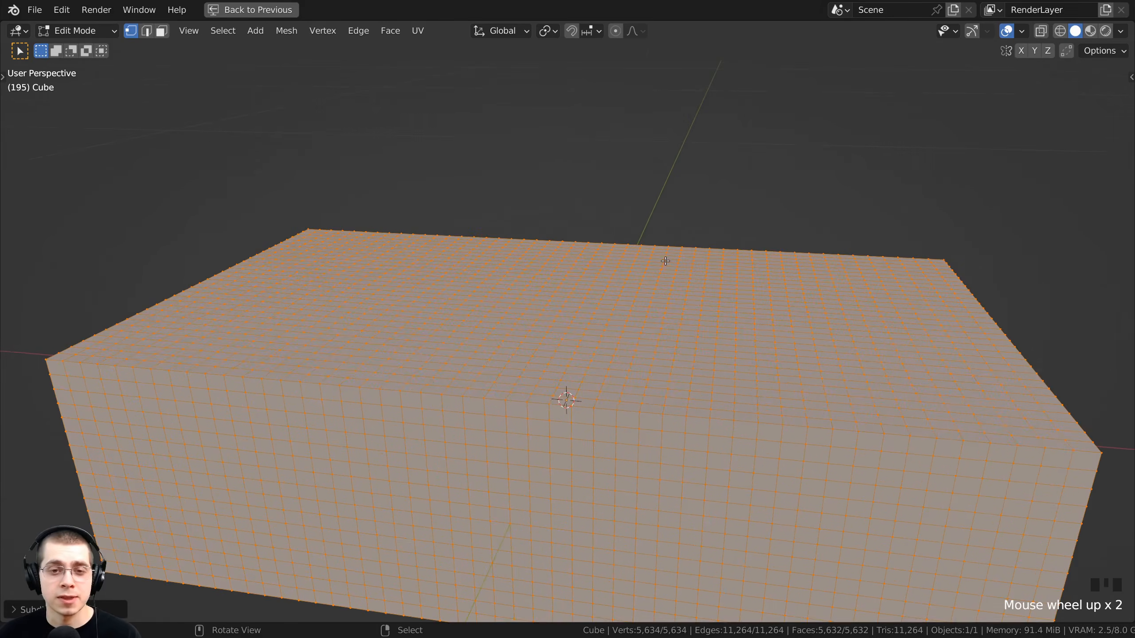
scroll(713, 271, down, 3)
middle_drag(713, 272, 653, 300)
key(Tab)
right_click(641, 241)
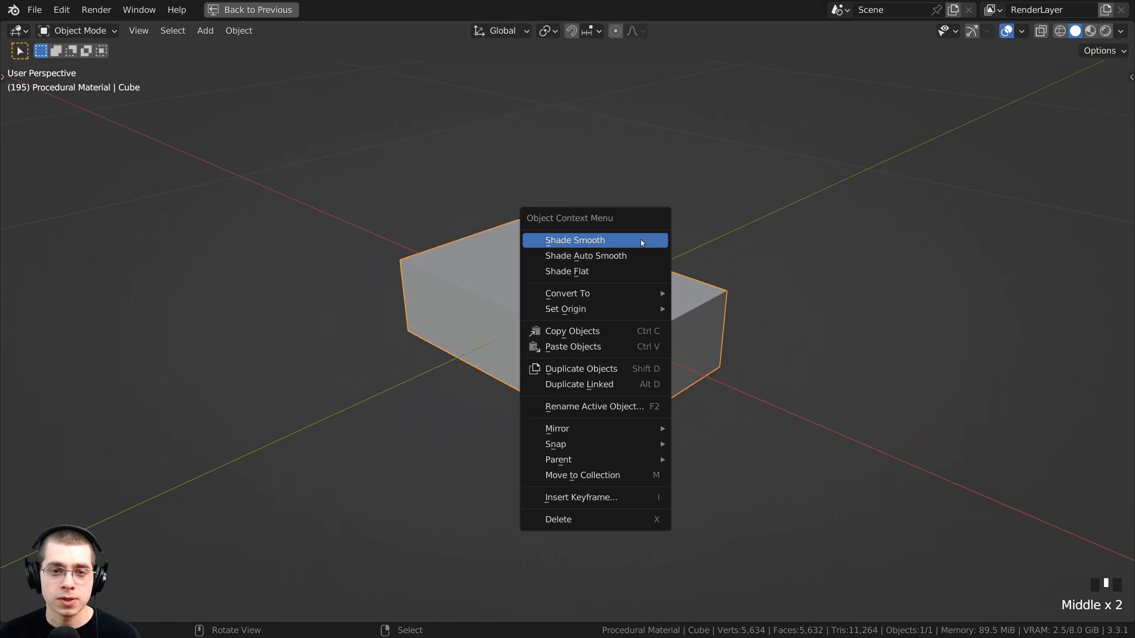
click(559, 243)
middle_drag(583, 297, 577, 265)
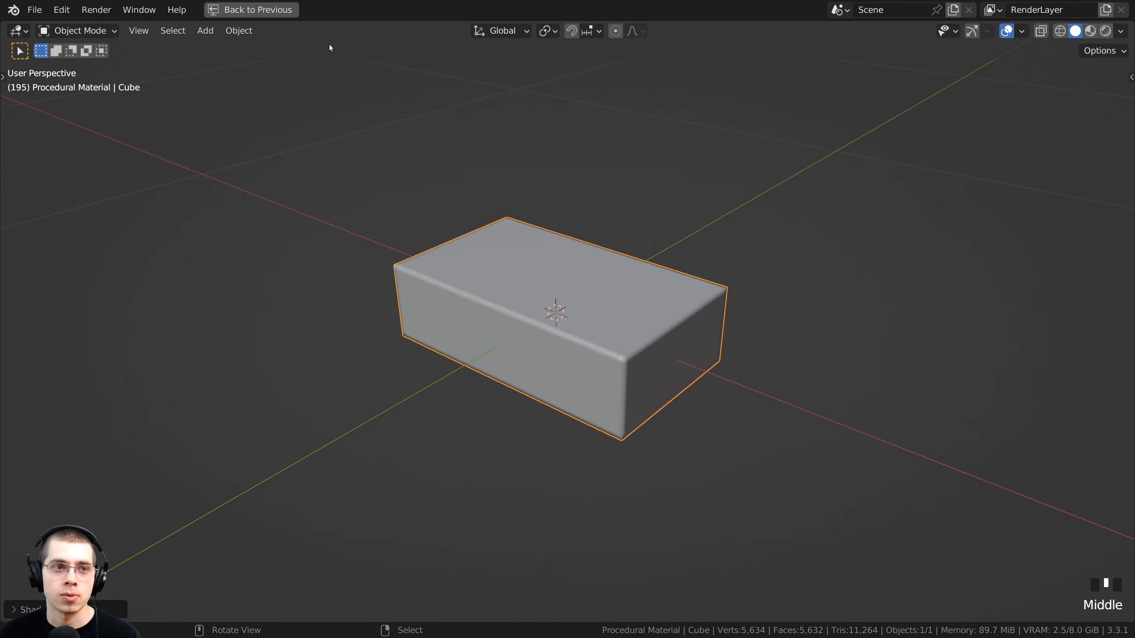
Step: Restore the full workspace layout and add a Subdivision Surface modifier to the box with a viewport level of 2
click(274, 12)
mouse_move(265, 273)
middle_down()
mouse_move(240, 315)
mouse_move(269, 253)
middle_up()
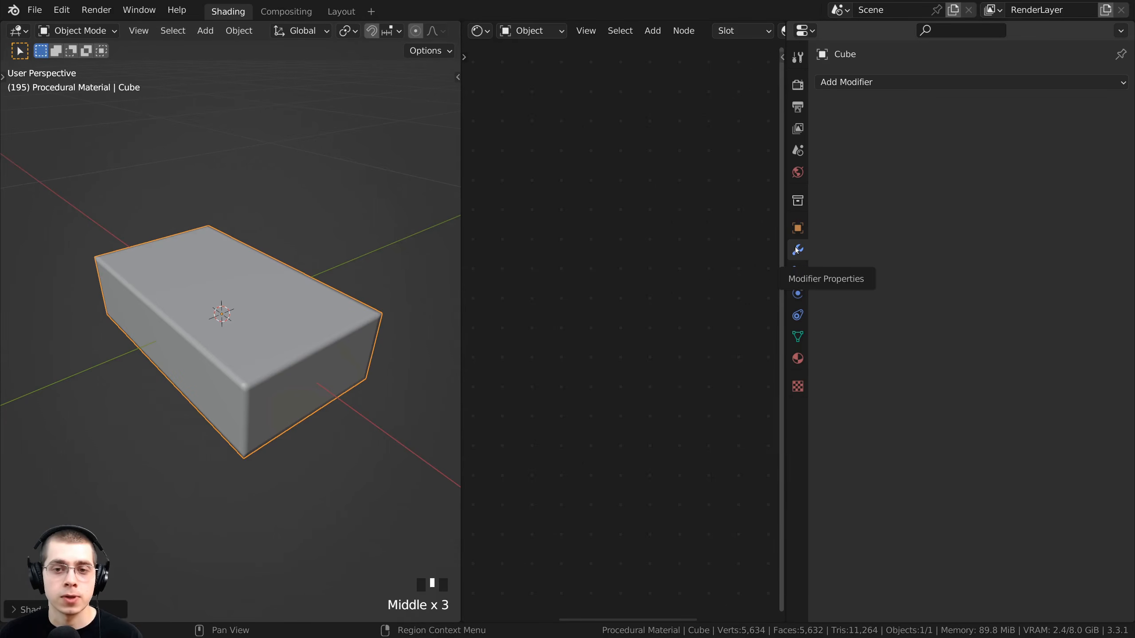
click(861, 83)
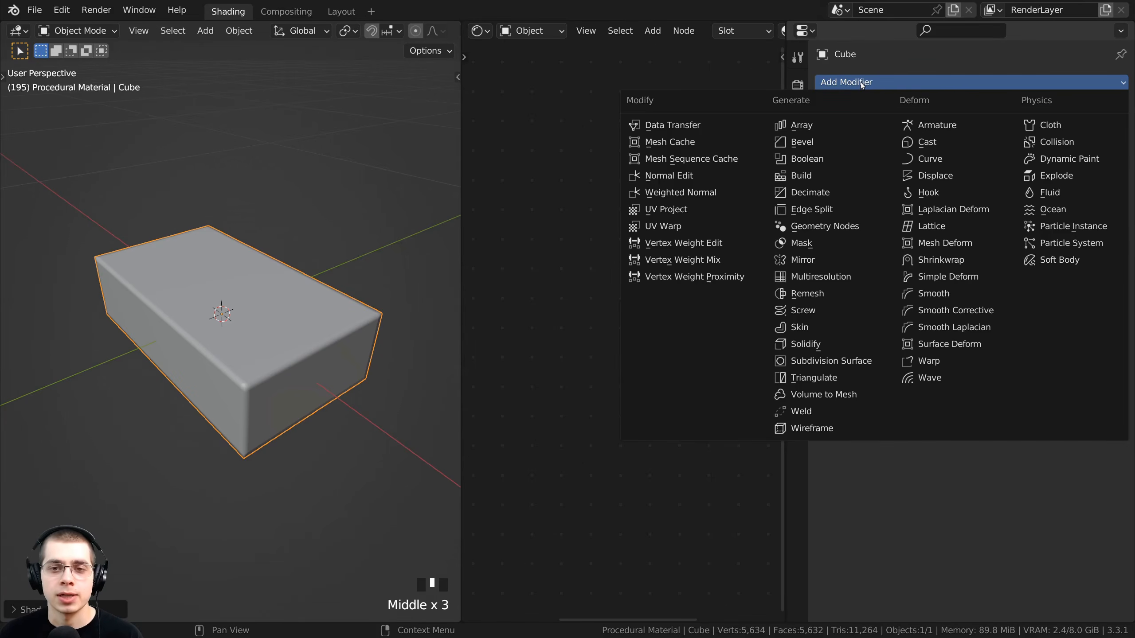
click(802, 364)
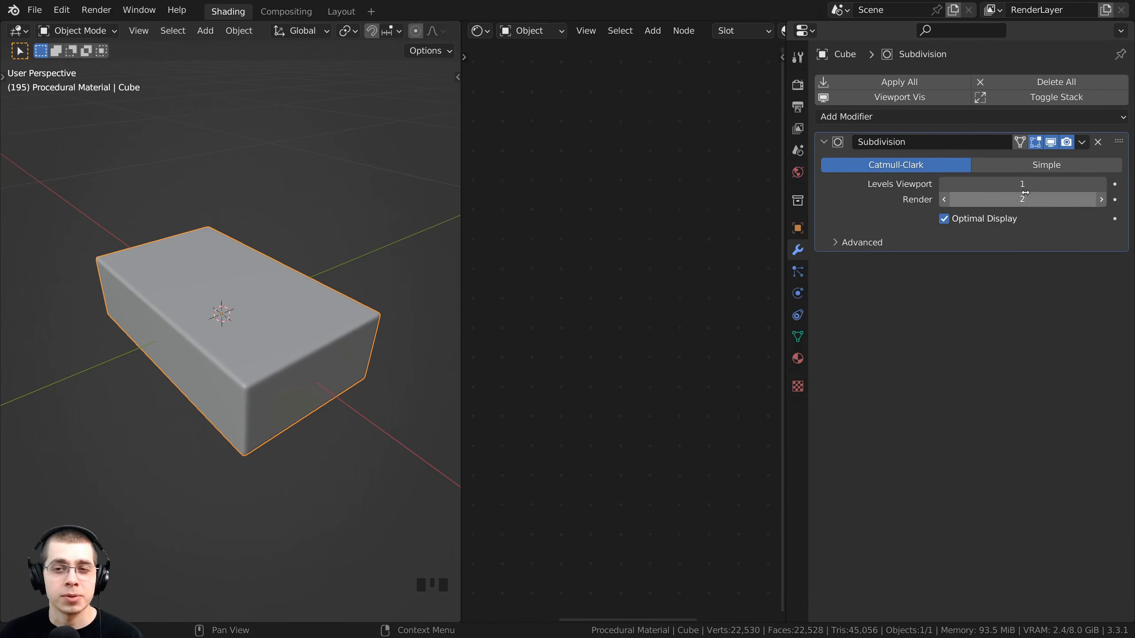
click(1099, 184)
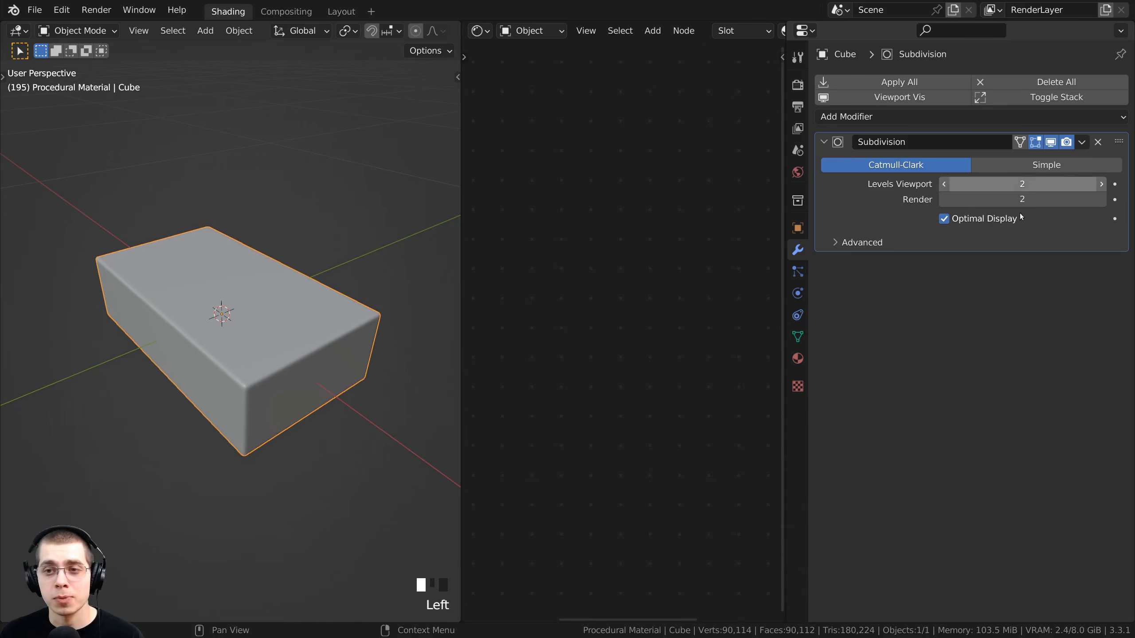
middle_drag(359, 394, 459, 388)
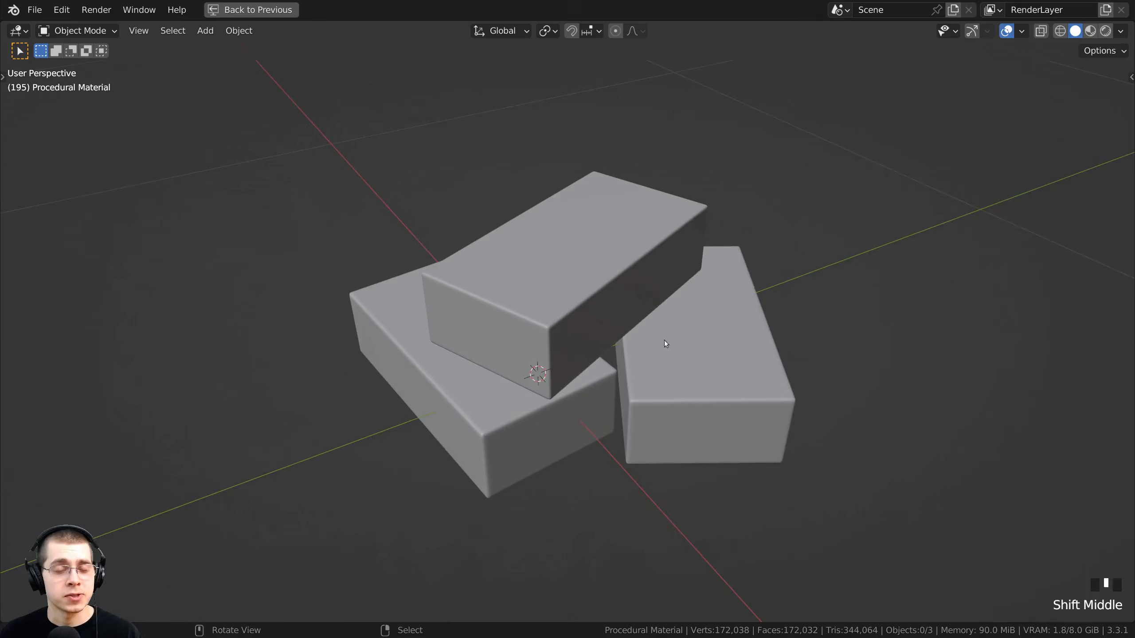
Step: Examine the arrangement of the three stacked boxes from several angles
middle_drag(665, 341, 571, 271)
middle_drag(674, 413, 697, 357)
key(a)
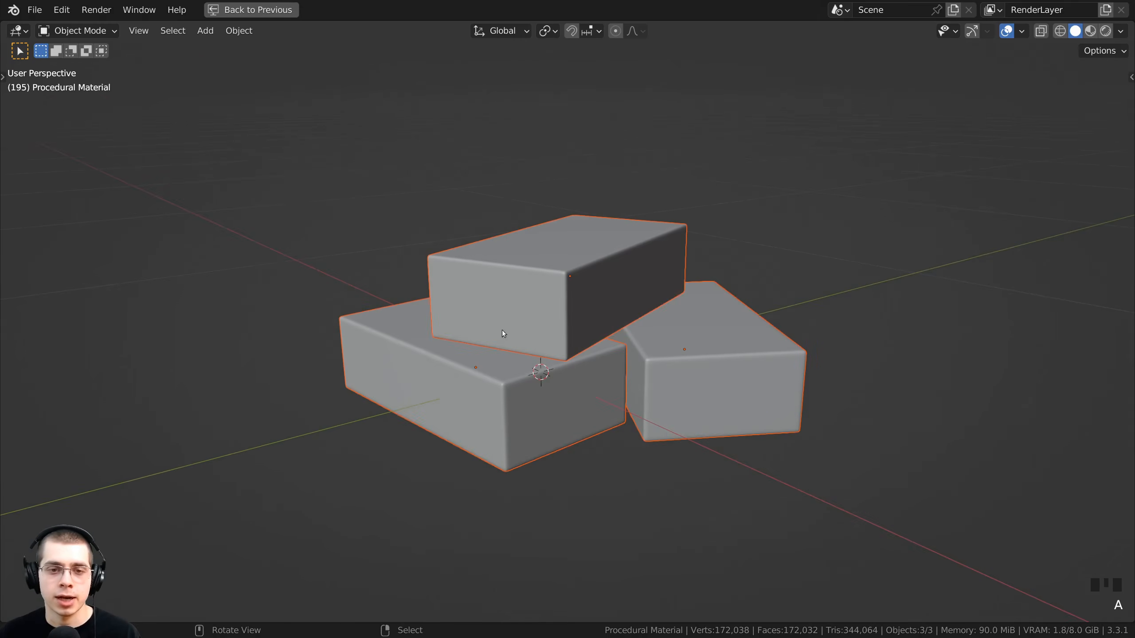
middle_drag(624, 272, 633, 317)
key(a)
middle_drag(499, 222, 552, 289)
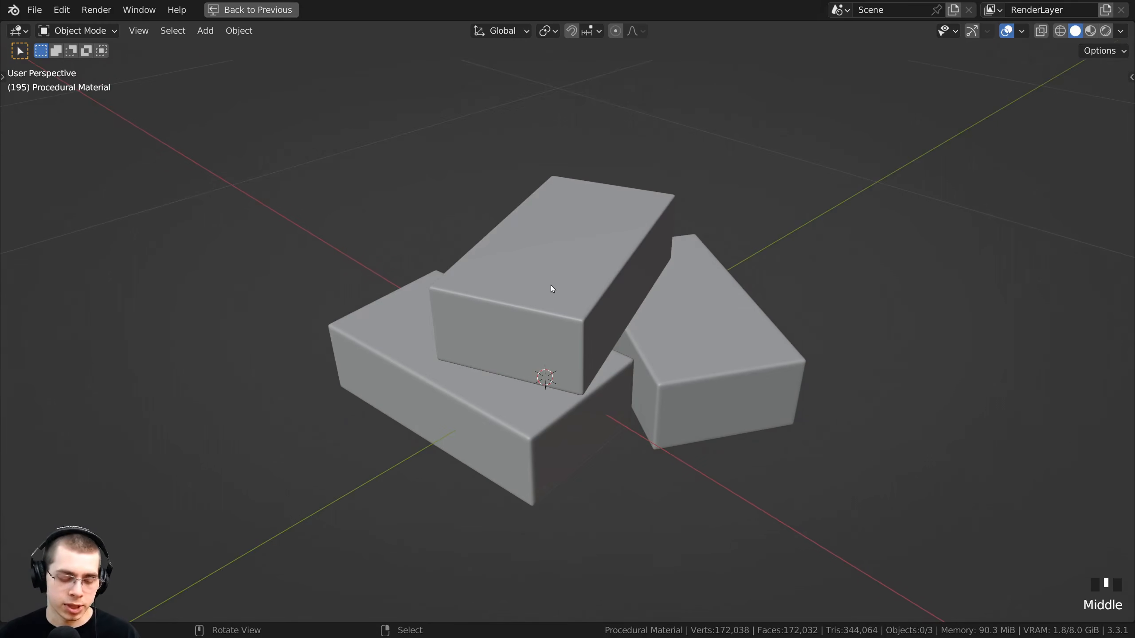
Step: Unhide all hidden scene objects, select the camera and view the boxes through it
key(alt+h)
scroll(573, 311, down, 4)
right_click(557, 214)
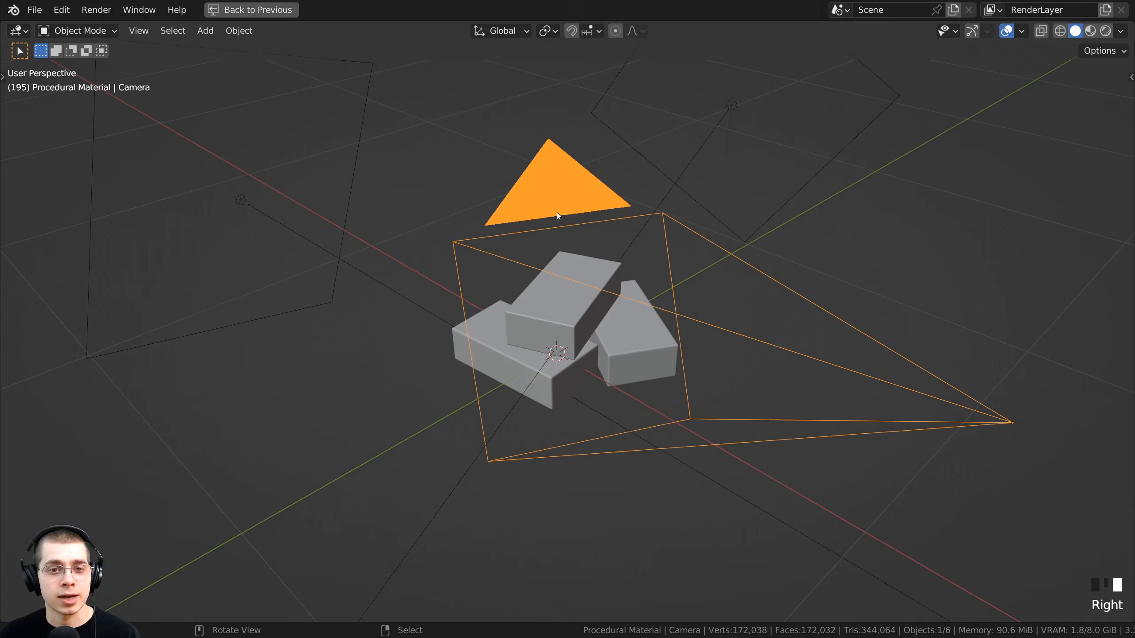
key(KP_0)
scroll(740, 264, down, 2)
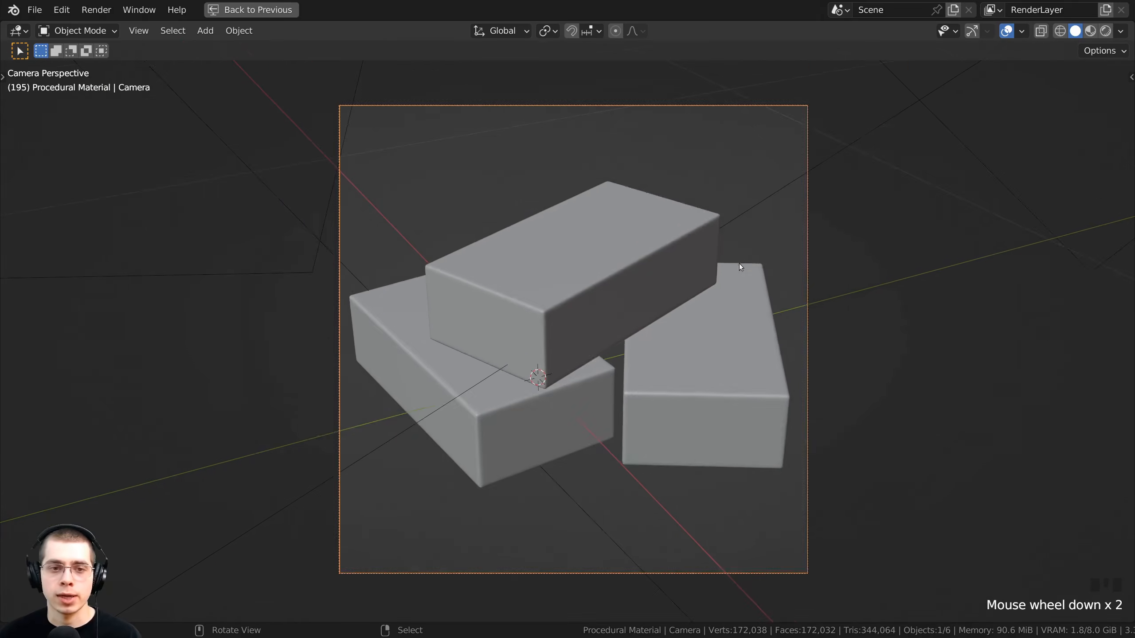
scroll(745, 290, down, 2)
scroll(340, 216, up, 2)
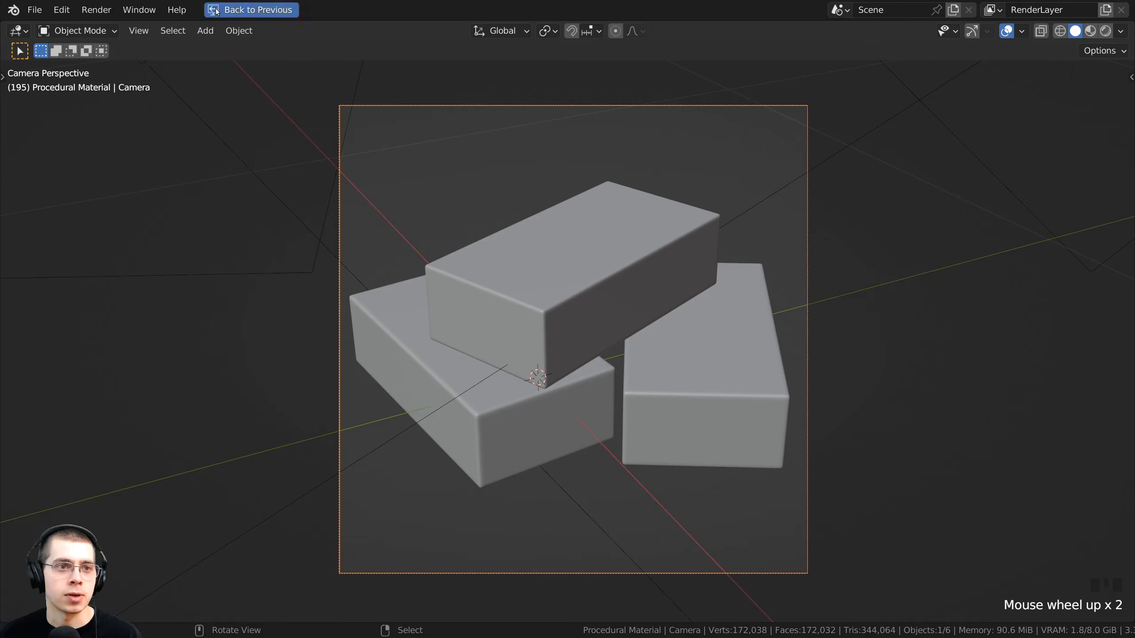
Step: Restore the full workspace layout and check the camera's lens settings and its framing of the boxes
click(216, 9)
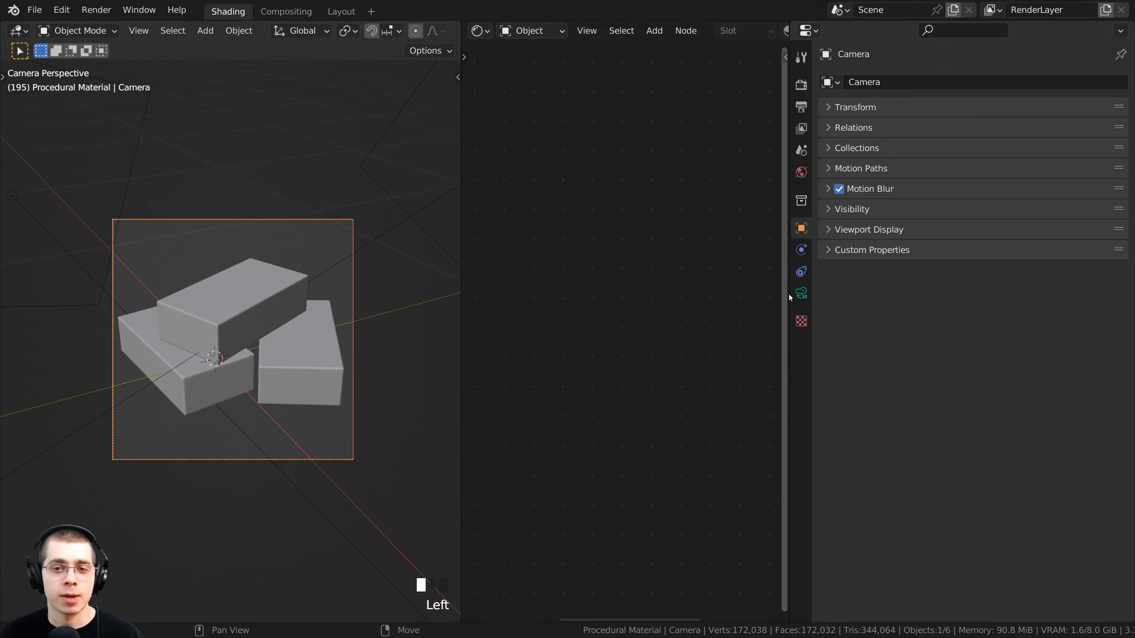
click(801, 294)
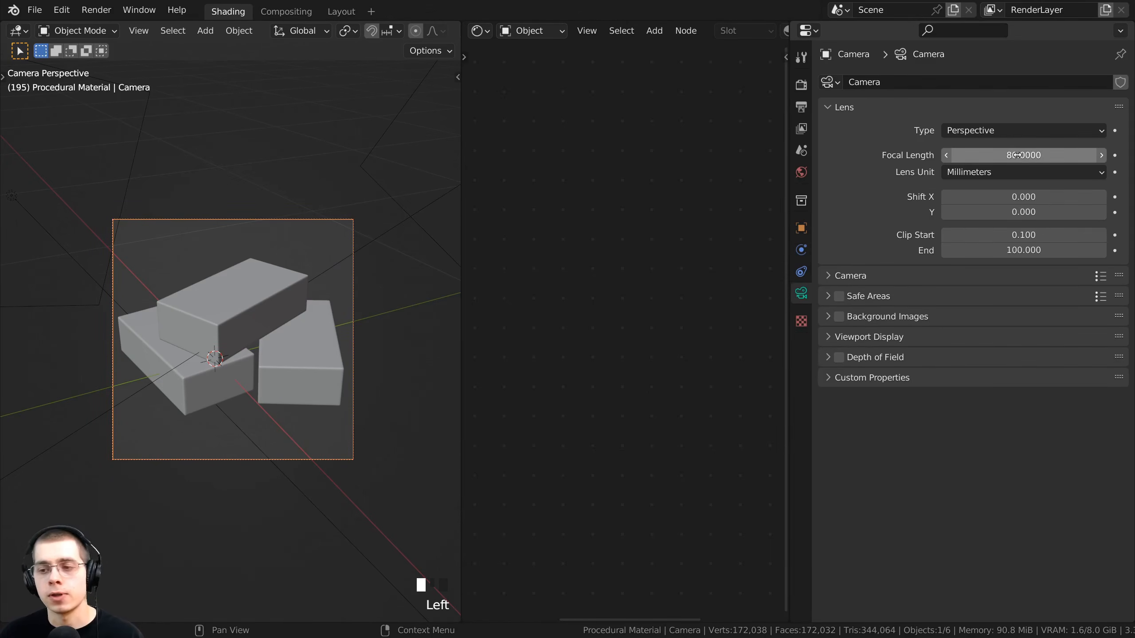
scroll(285, 429, up, 3)
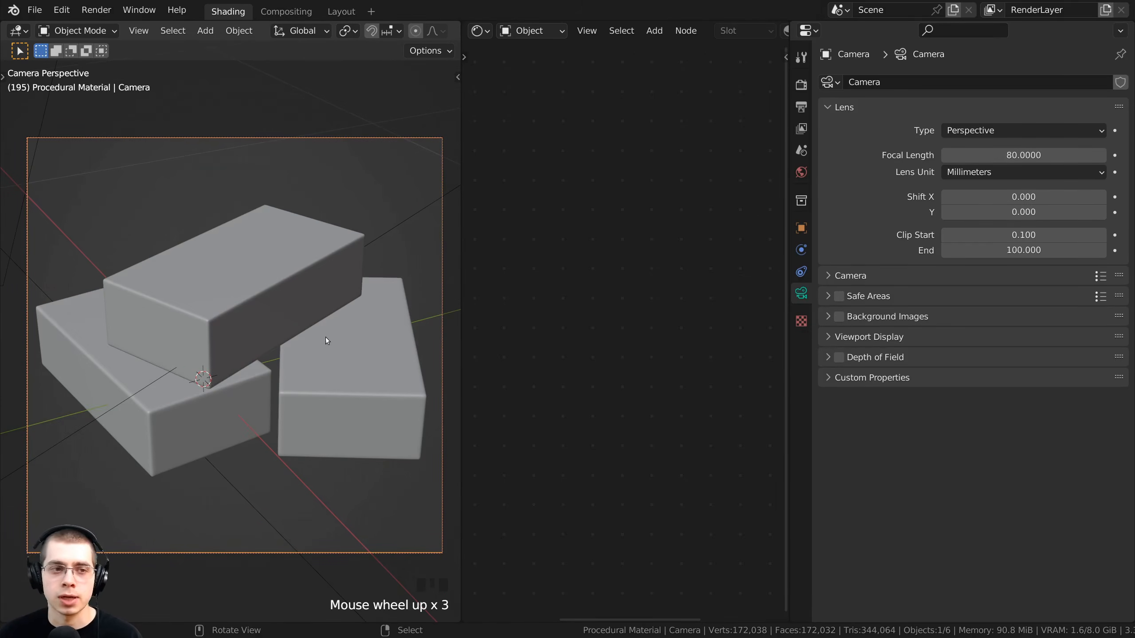
scroll(326, 338, down, 4)
scroll(236, 332, up, 2)
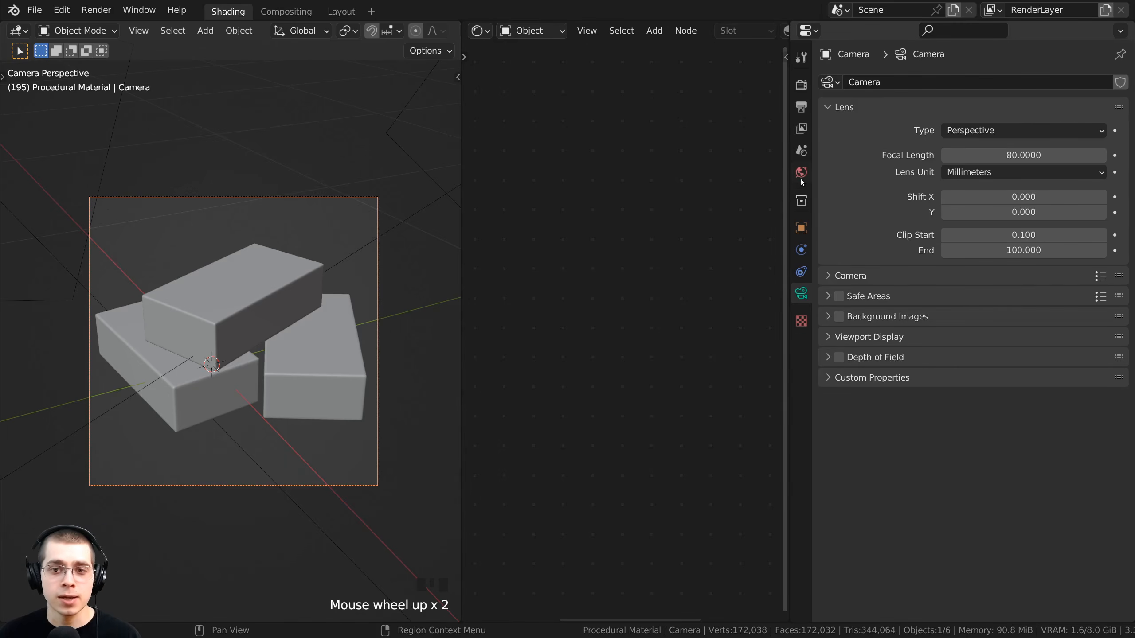
Step: Review the world's surface settings, including the HDR image file name and the texture types available for its color
click(800, 178)
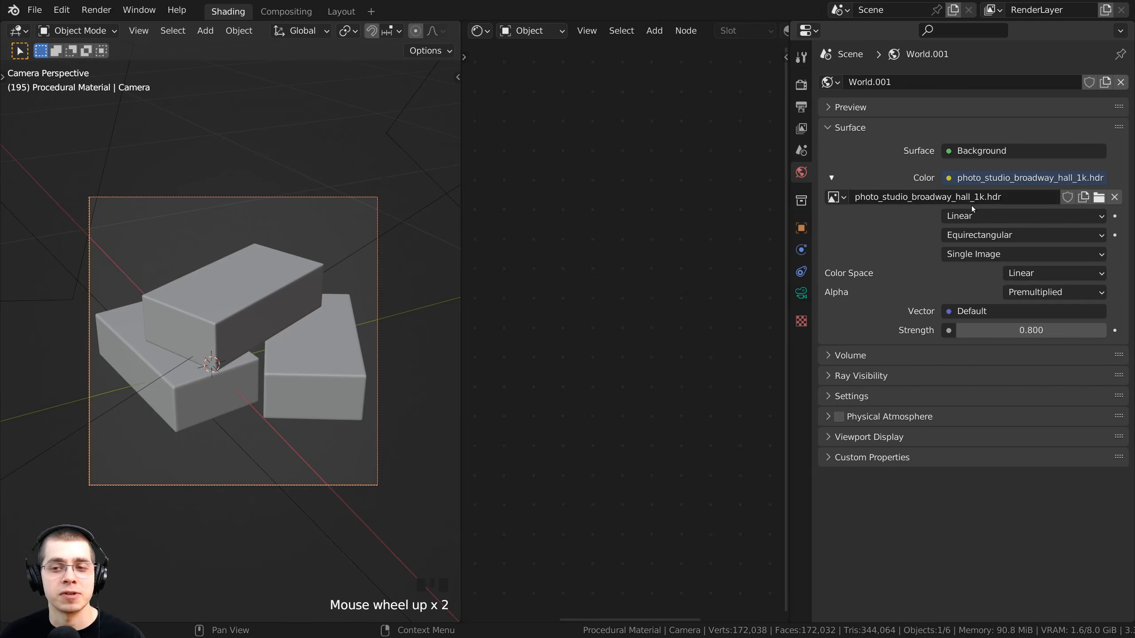
click(1006, 198)
drag(1006, 199, 975, 197)
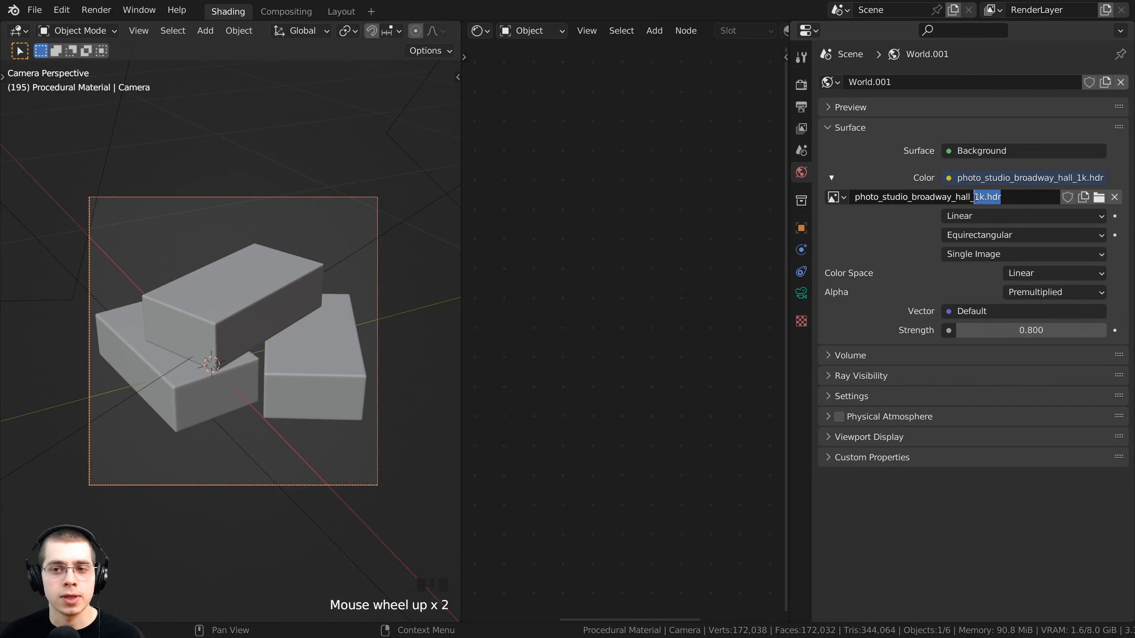
click(918, 220)
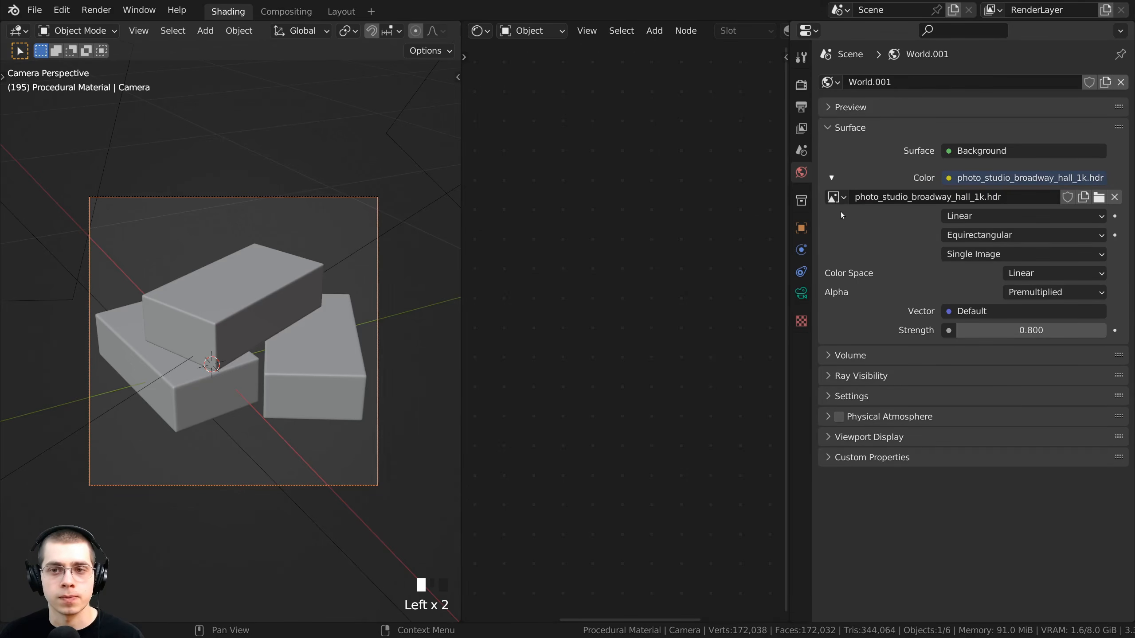
click(948, 178)
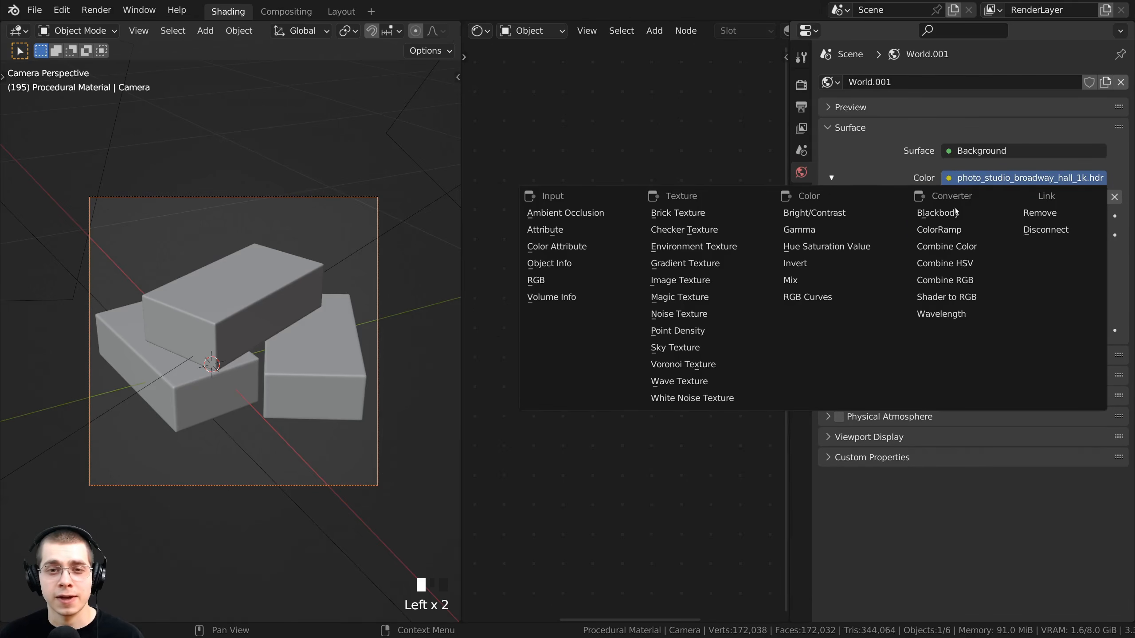
click(755, 252)
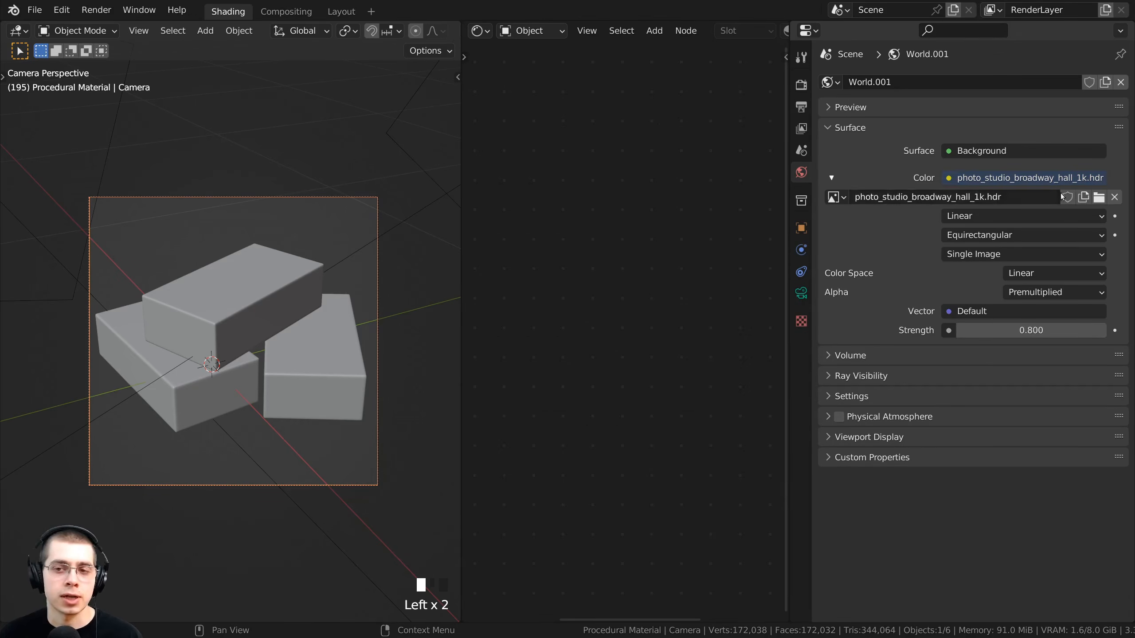
Step: Switch the viewport to Rendered shading and check the world background's strength
key(z)
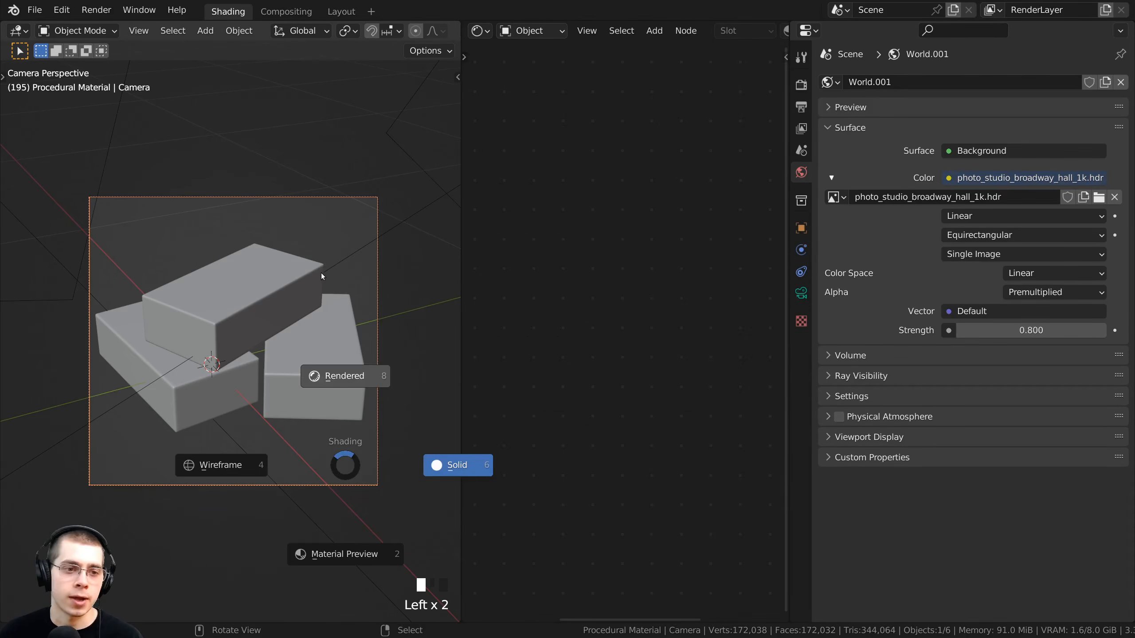
click(321, 273)
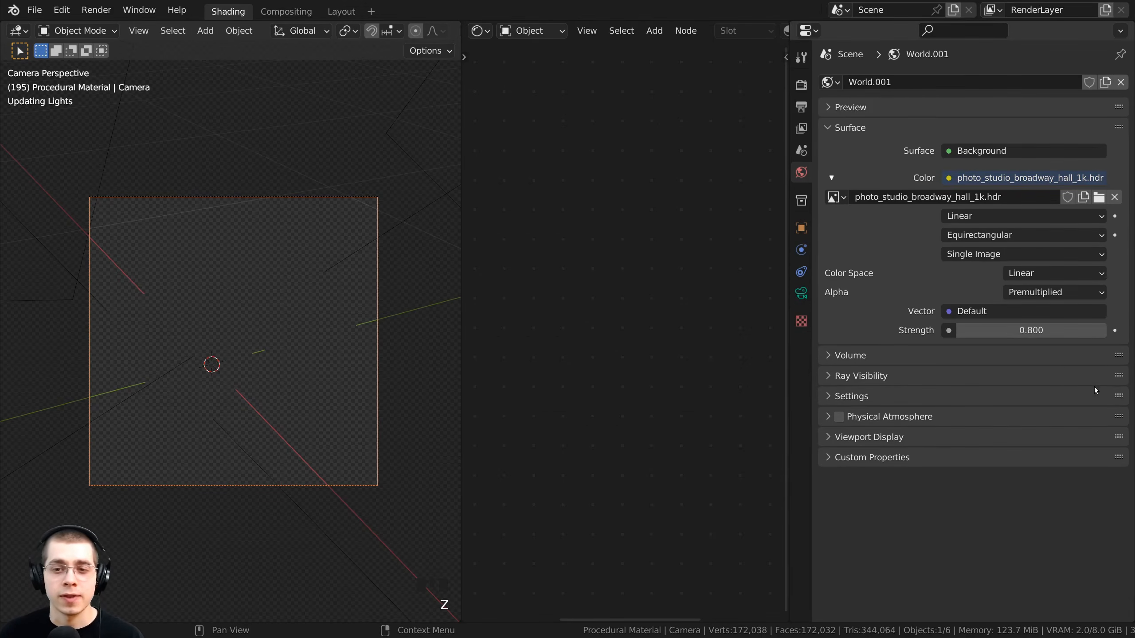
click(1002, 335)
drag(991, 337, 967, 334)
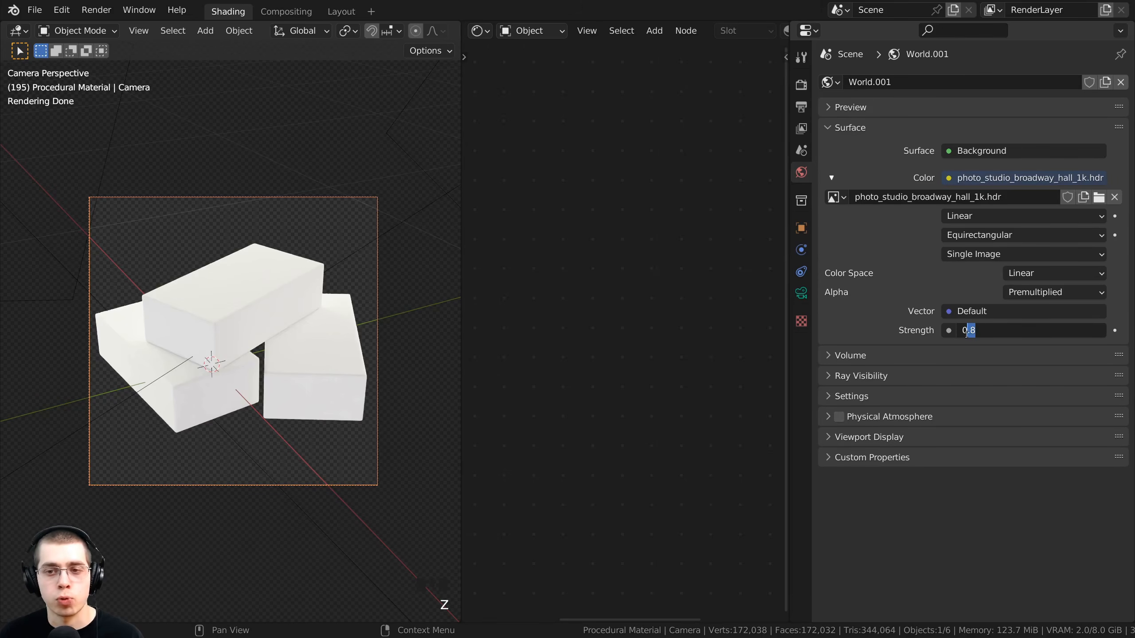
key(Return)
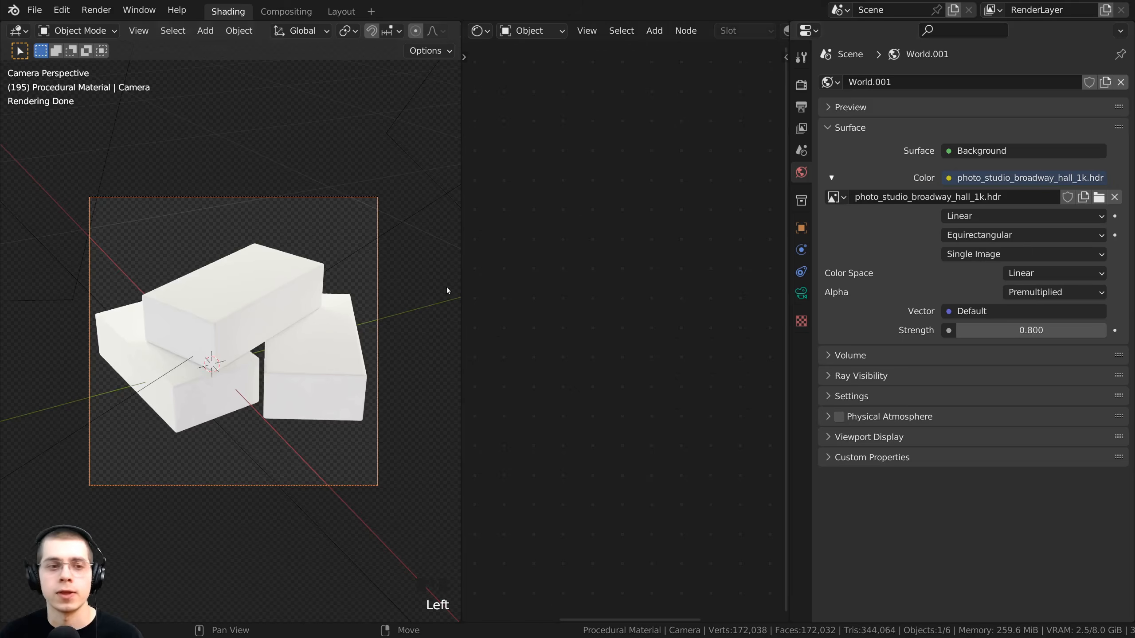
Step: Select both area lights around the boxes and show the active light's settings
scroll(294, 291, down, 5)
right_click(358, 246)
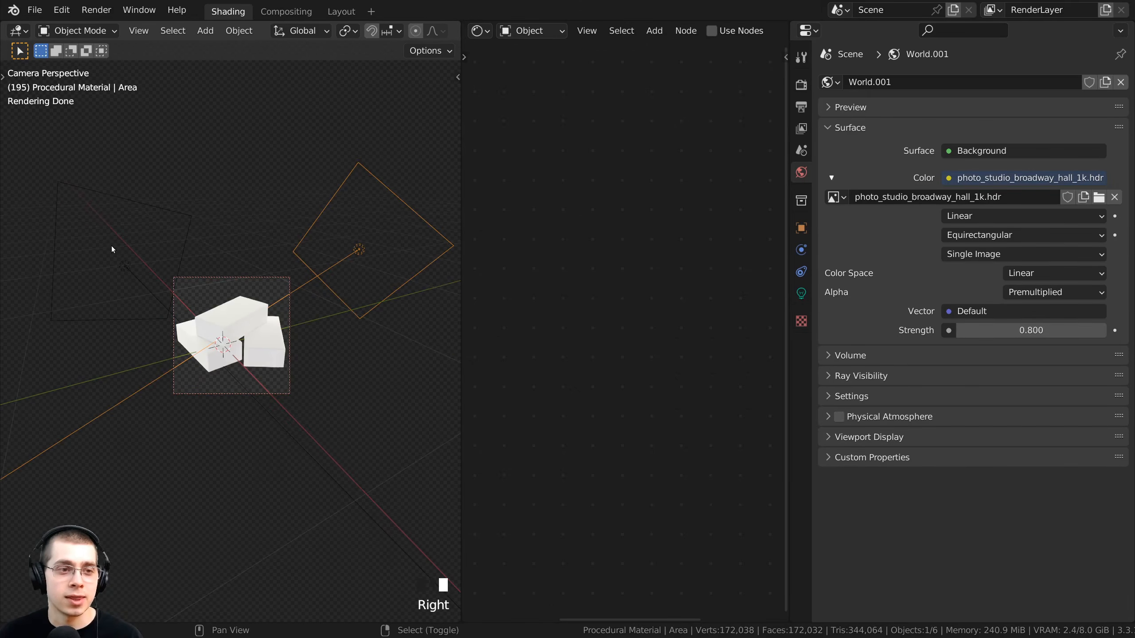
middle_drag(111, 246, 117, 328)
scroll(109, 223, down, 4)
shift+right_click(109, 223)
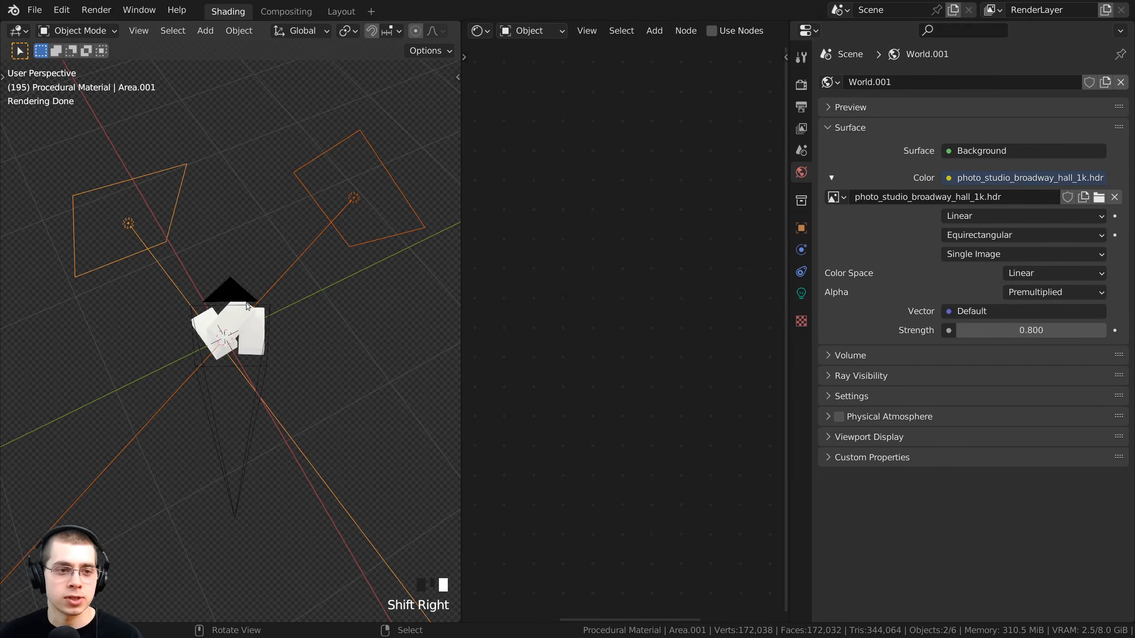
scroll(261, 272, up, 3)
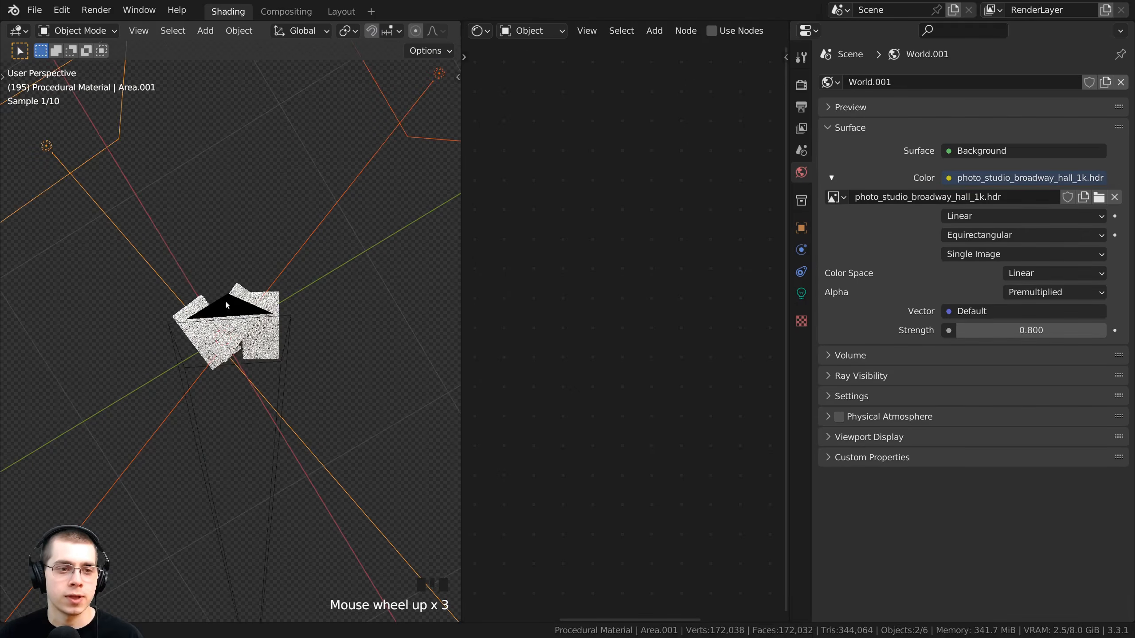
click(802, 294)
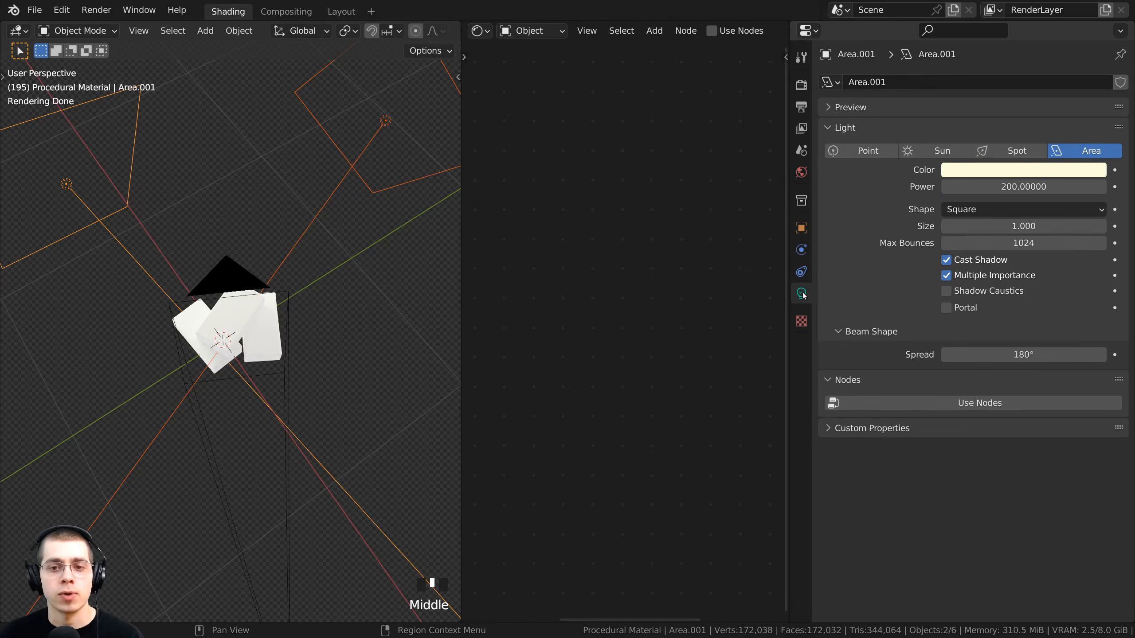
Step: Select each area light on its own to compare their color, power and size settings
scroll(233, 216, down, 1)
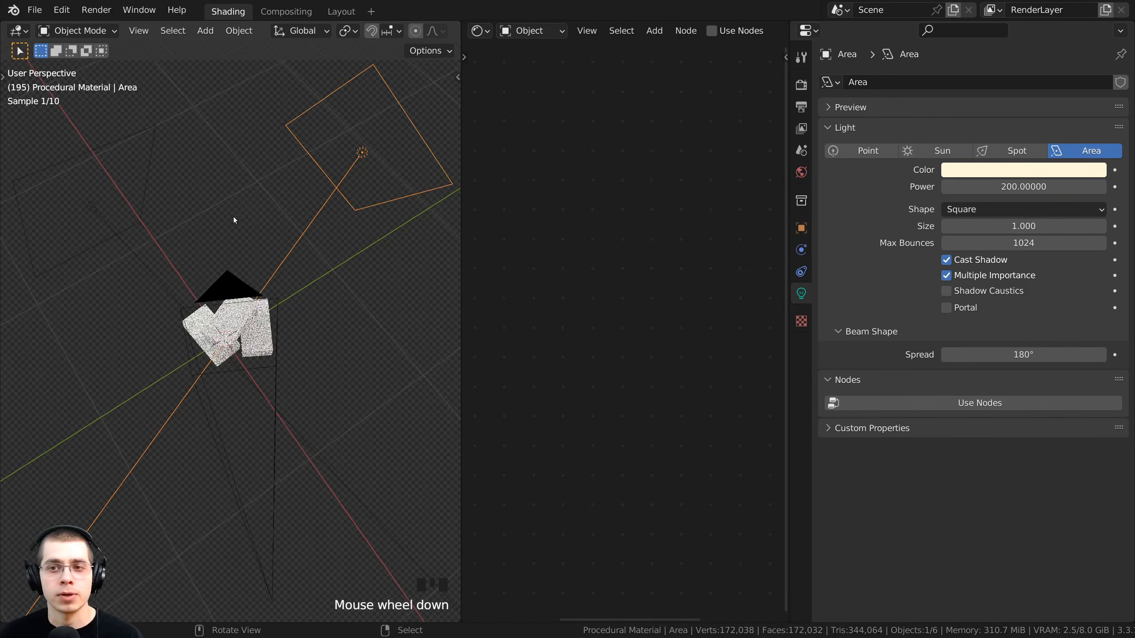
right_click(123, 221)
right_click(342, 191)
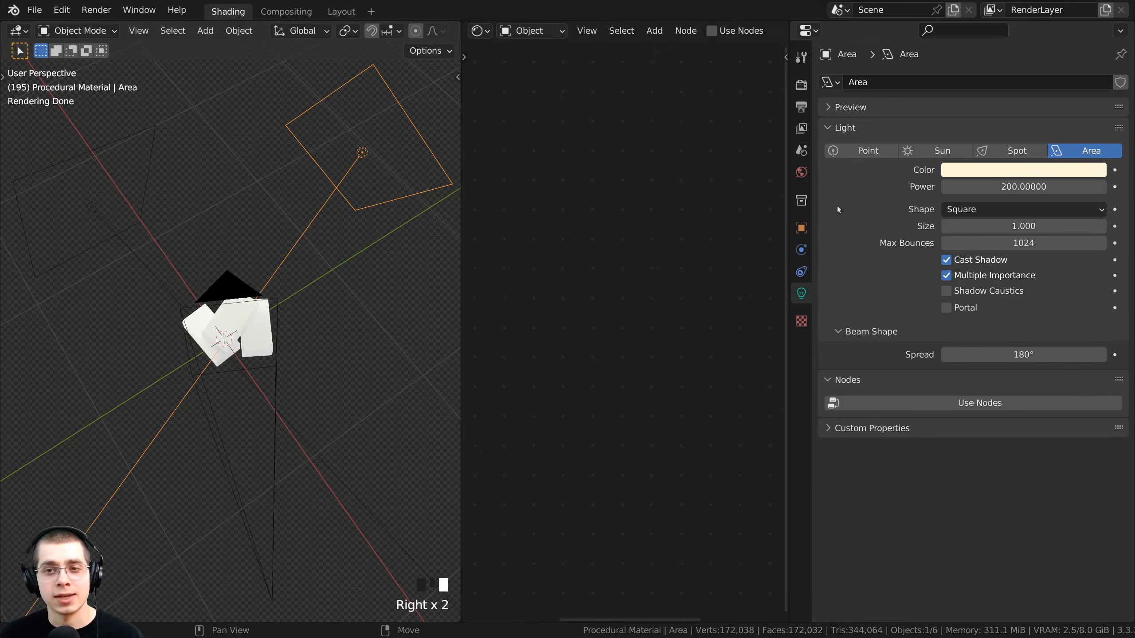
Step: Look through the scene camera and choose Cycles as the render engine
key(KP_0)
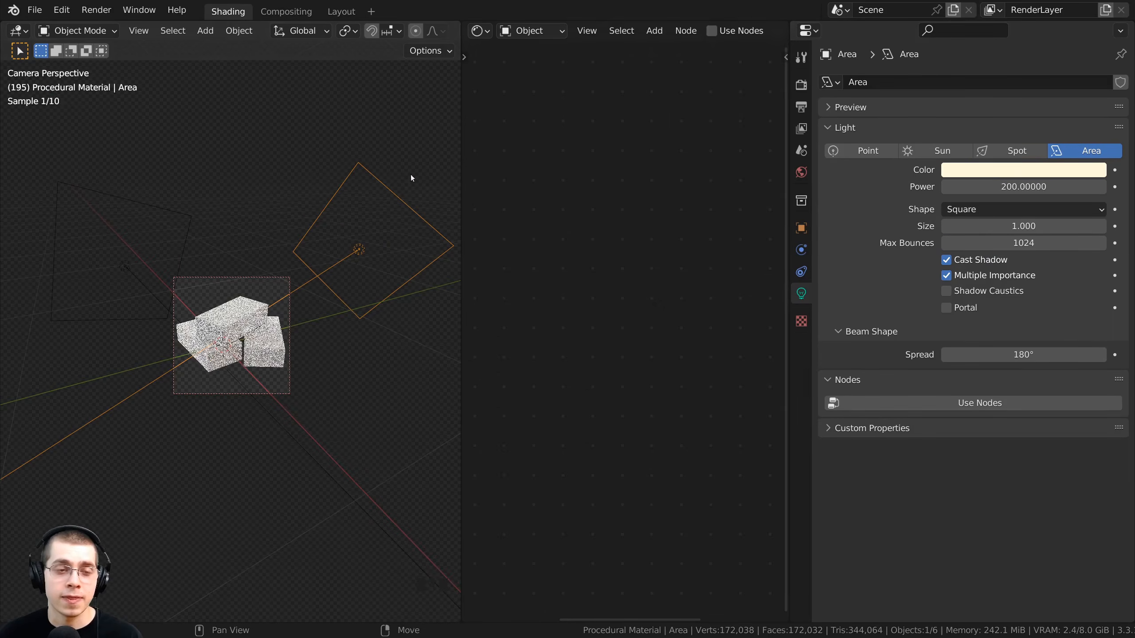
click(972, 172)
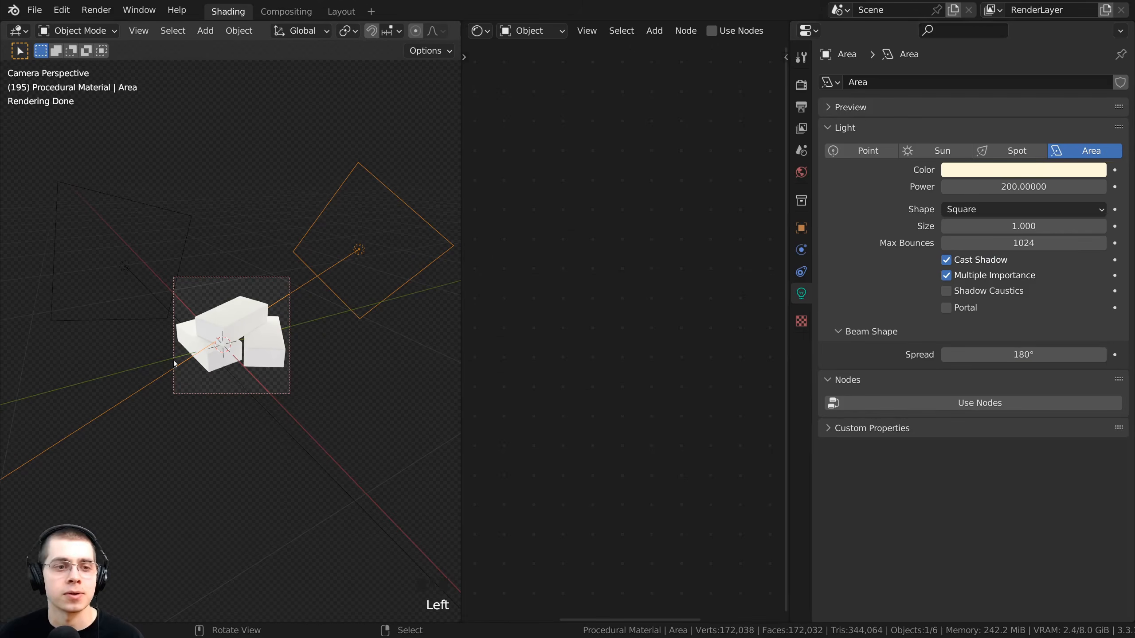
click(802, 86)
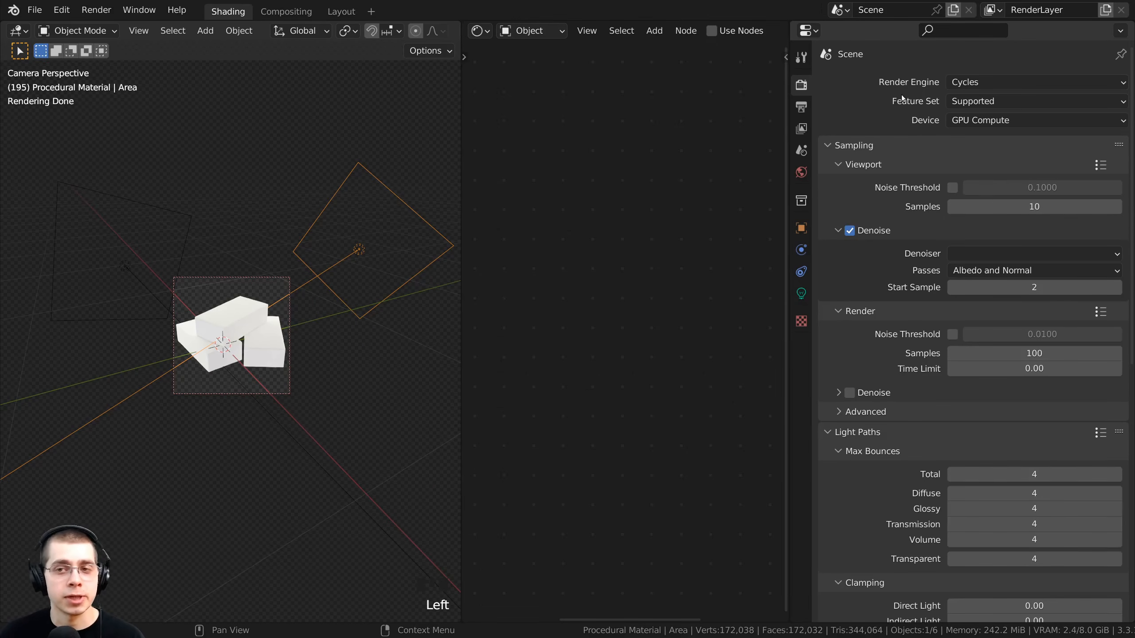
click(975, 84)
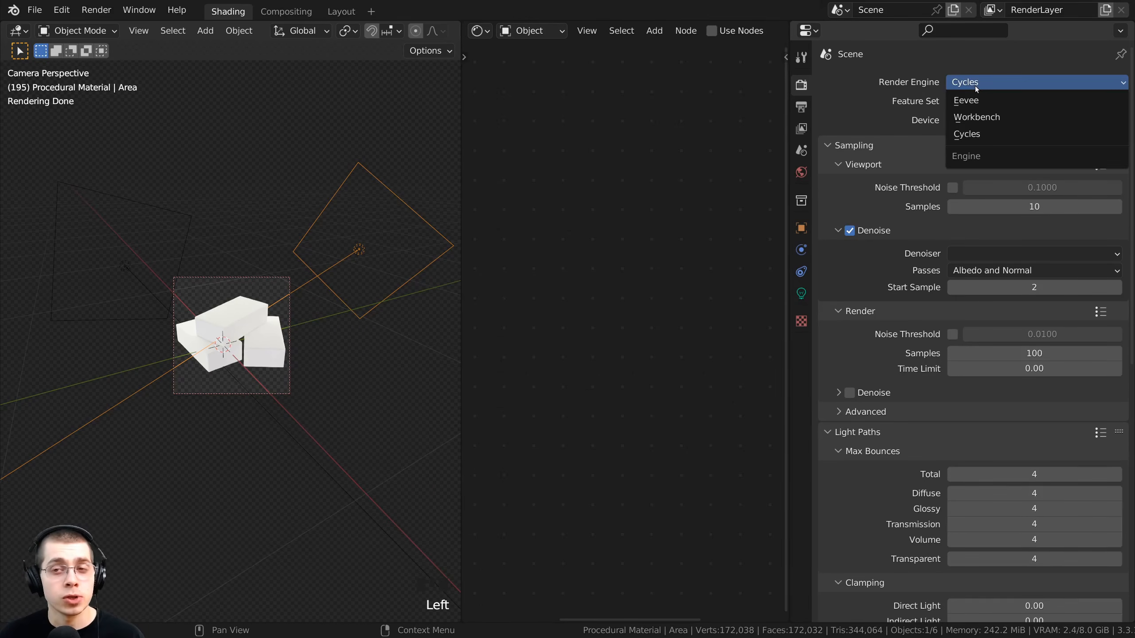
click(963, 141)
click(967, 85)
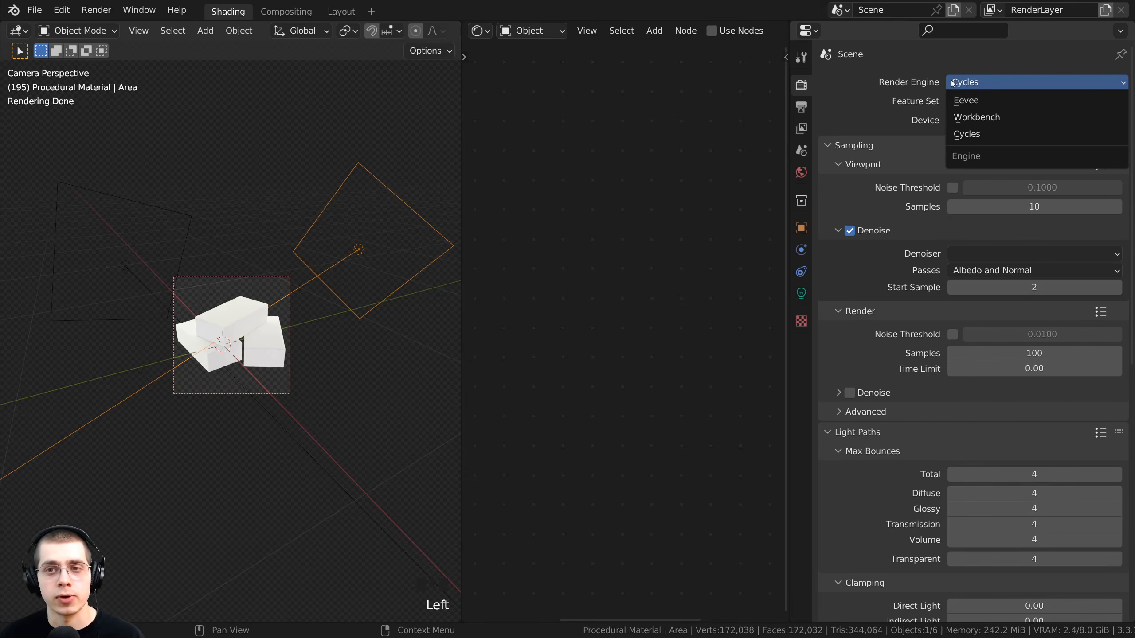
click(988, 131)
Step: Review the contrast looks available in the Color Management settings for the render
scroll(321, 309, up, 3)
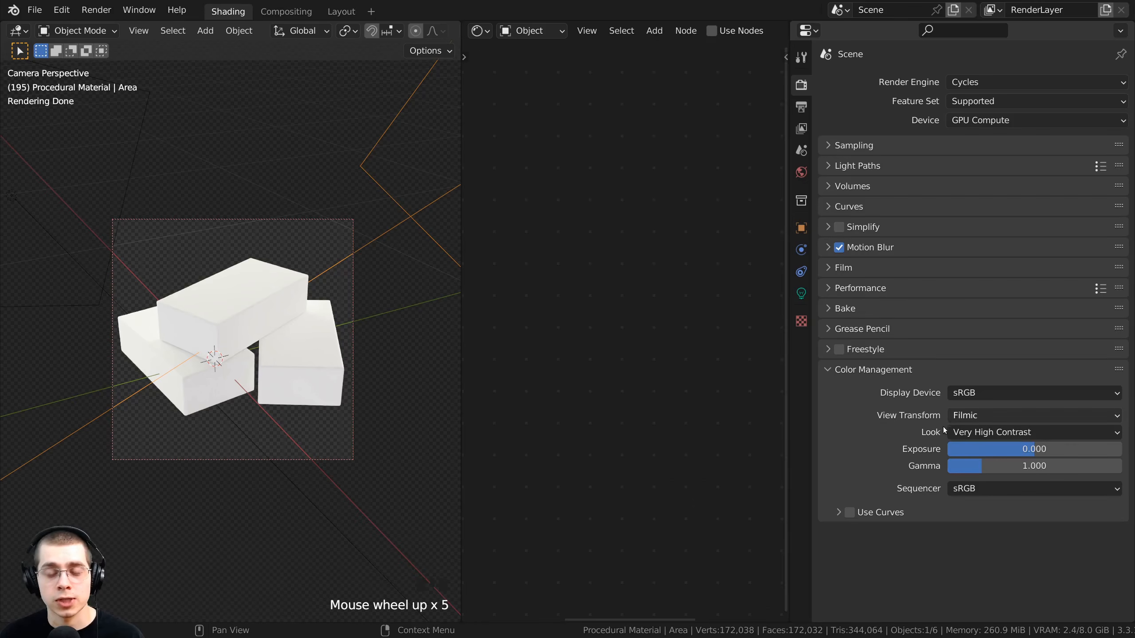
click(985, 439)
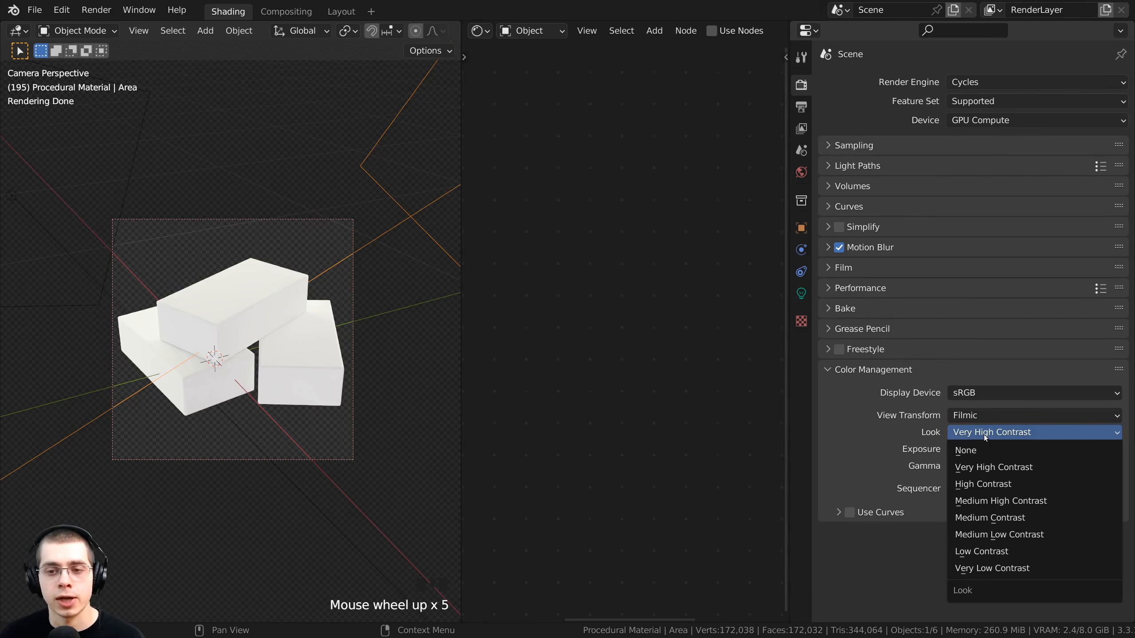
click(985, 439)
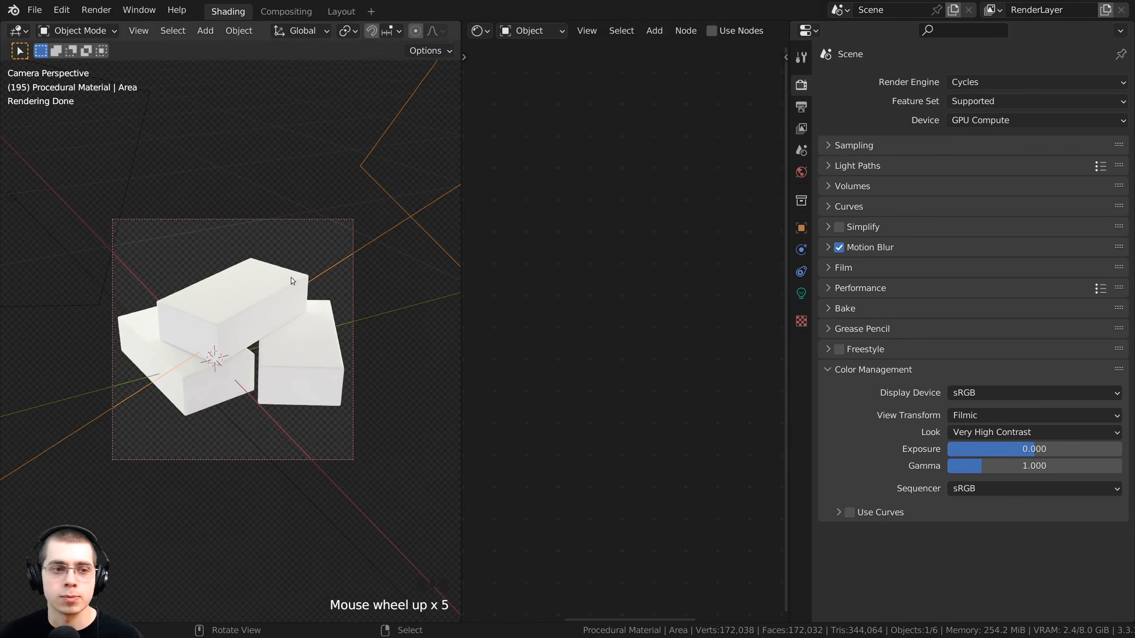
scroll(291, 276, up, 2)
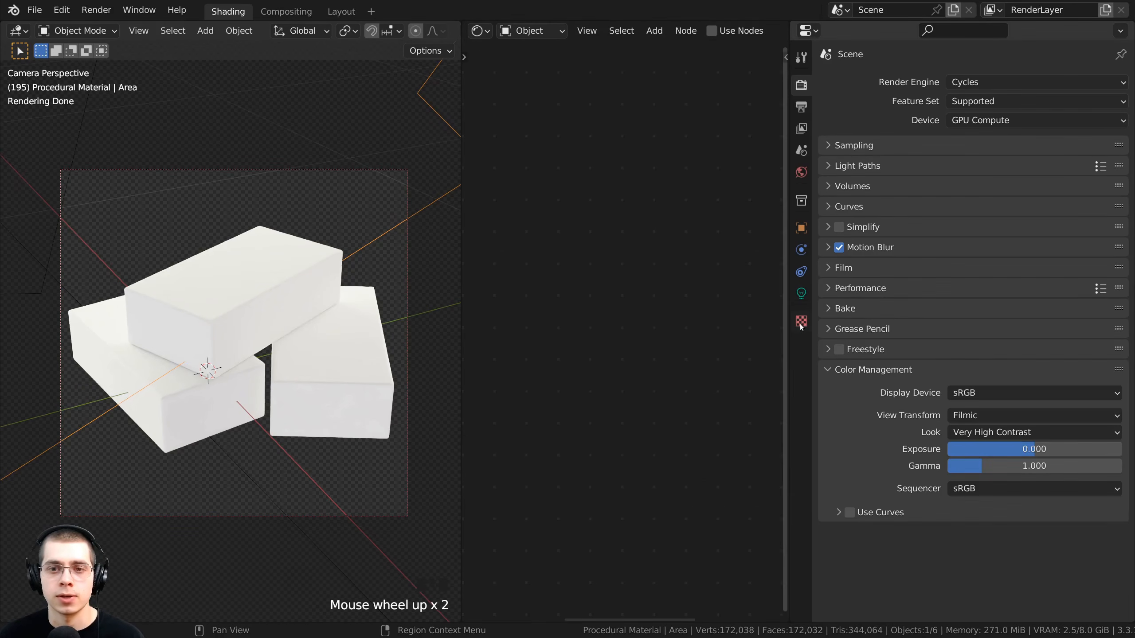
Step: Check the Film settings by switching the Transparent background off and on again
click(829, 268)
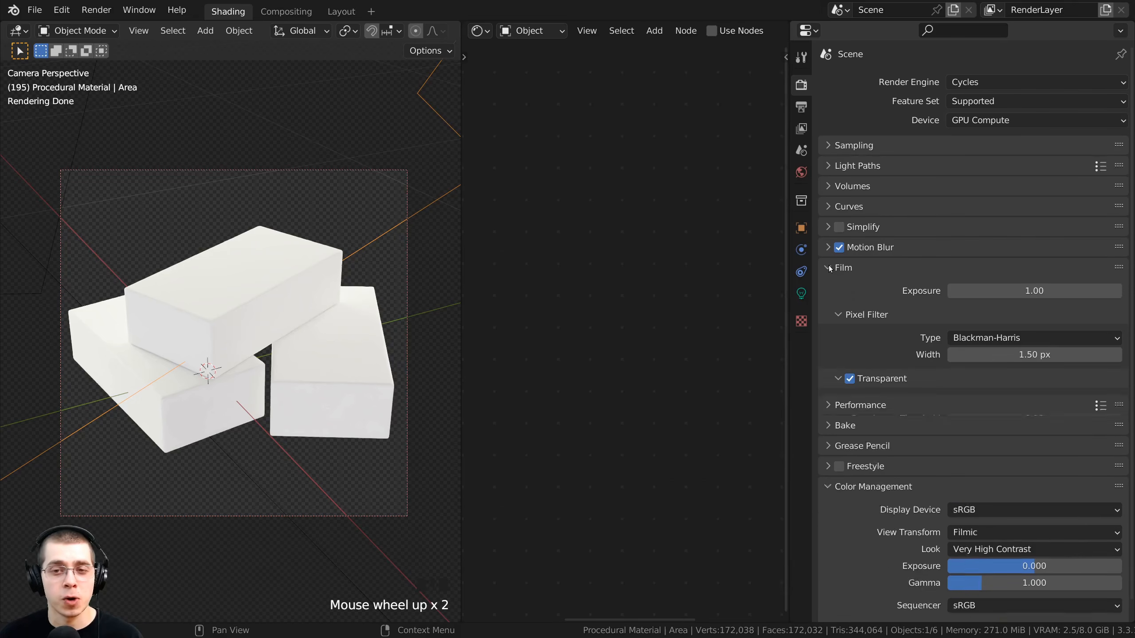
click(850, 379)
click(850, 379)
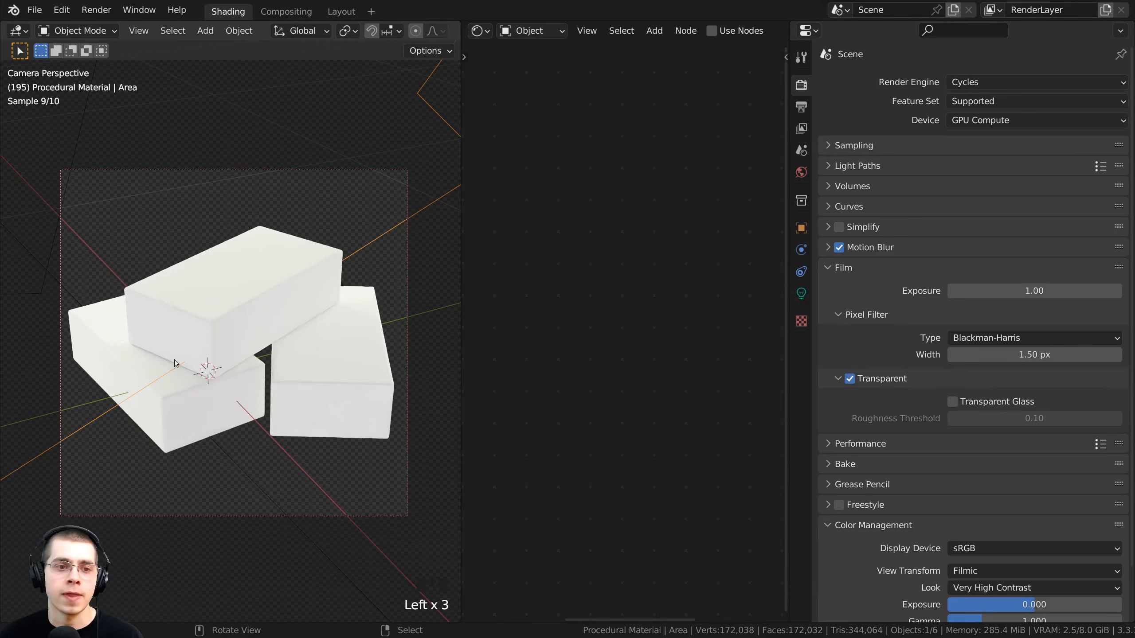
click(835, 268)
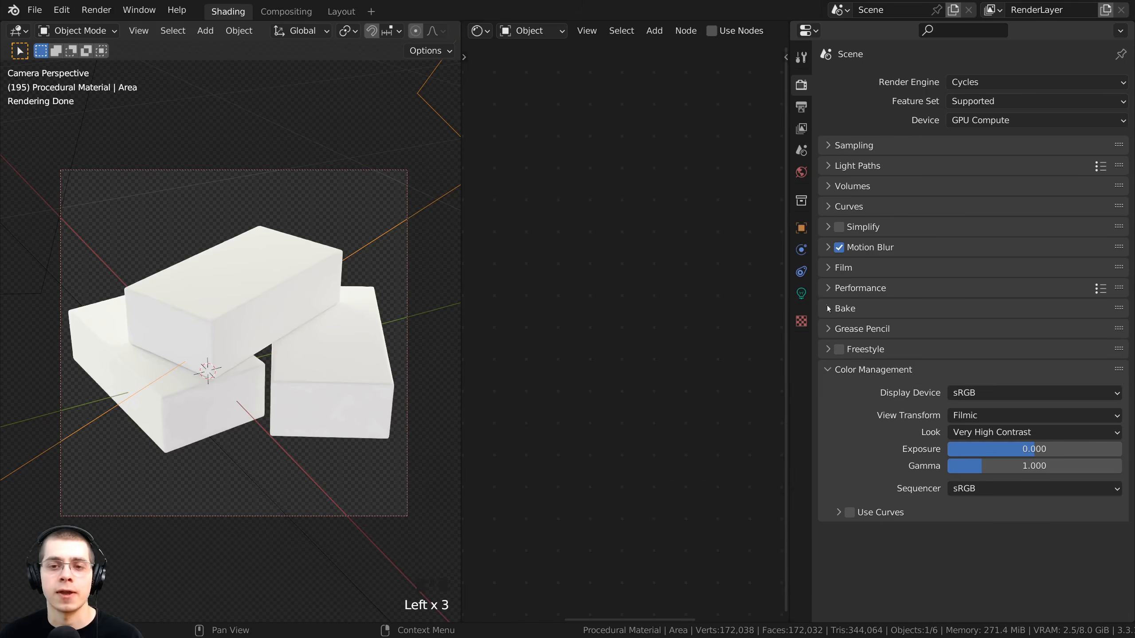
Step: Collapse the Color Management settings, widen the node editor on both sides and use Rendered shading in the viewport
click(831, 371)
drag(788, 371, 973, 358)
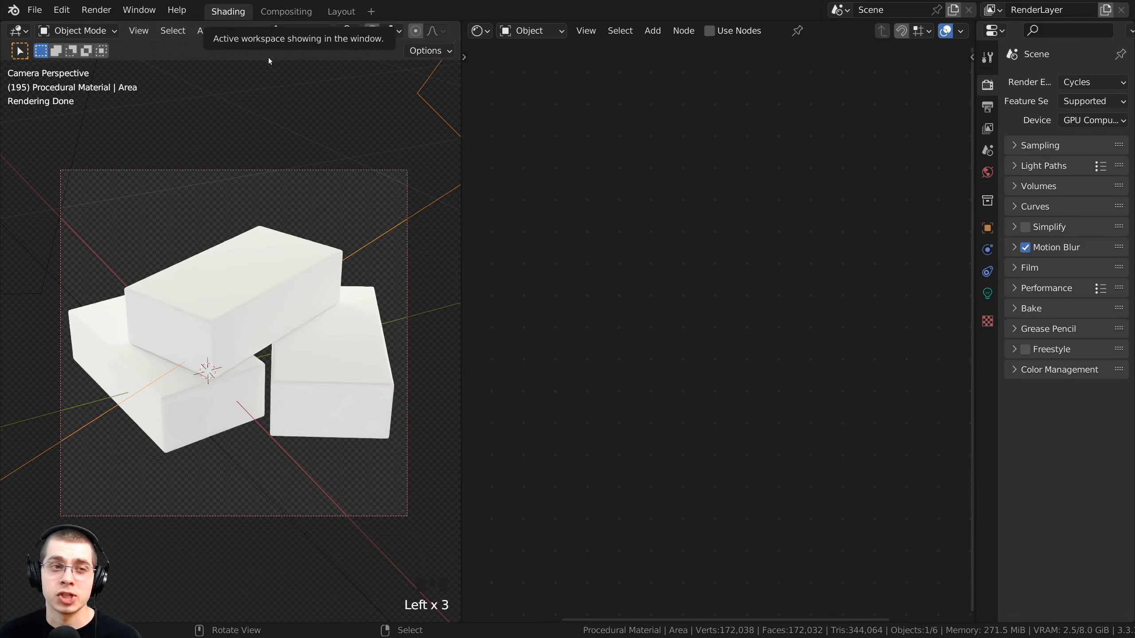
drag(463, 148, 312, 147)
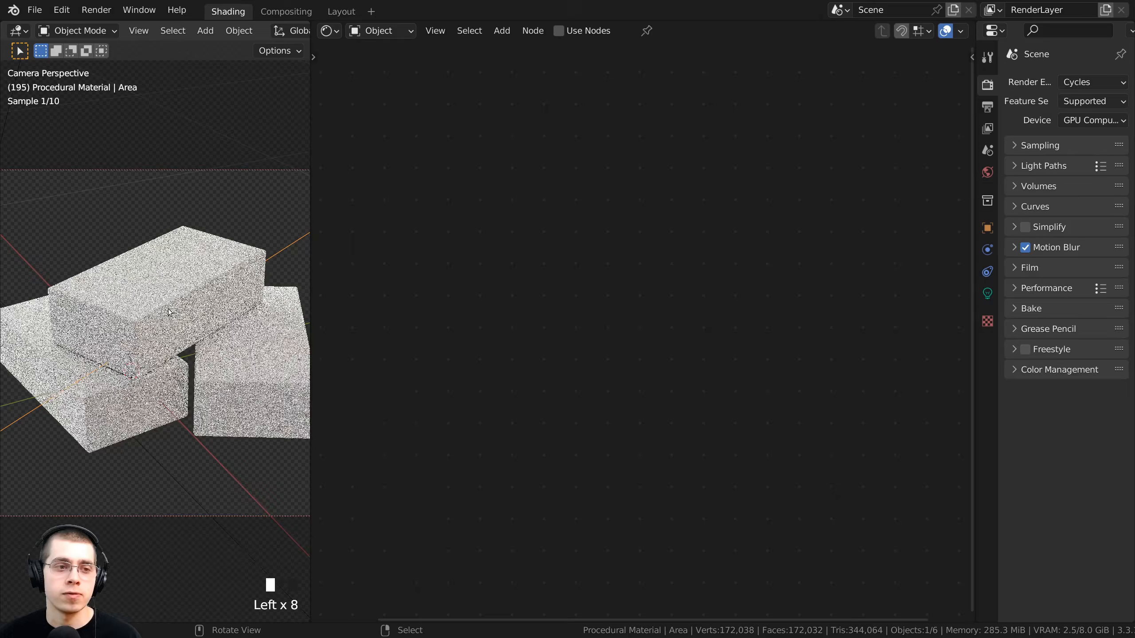
scroll(168, 309, down, 2)
key(z)
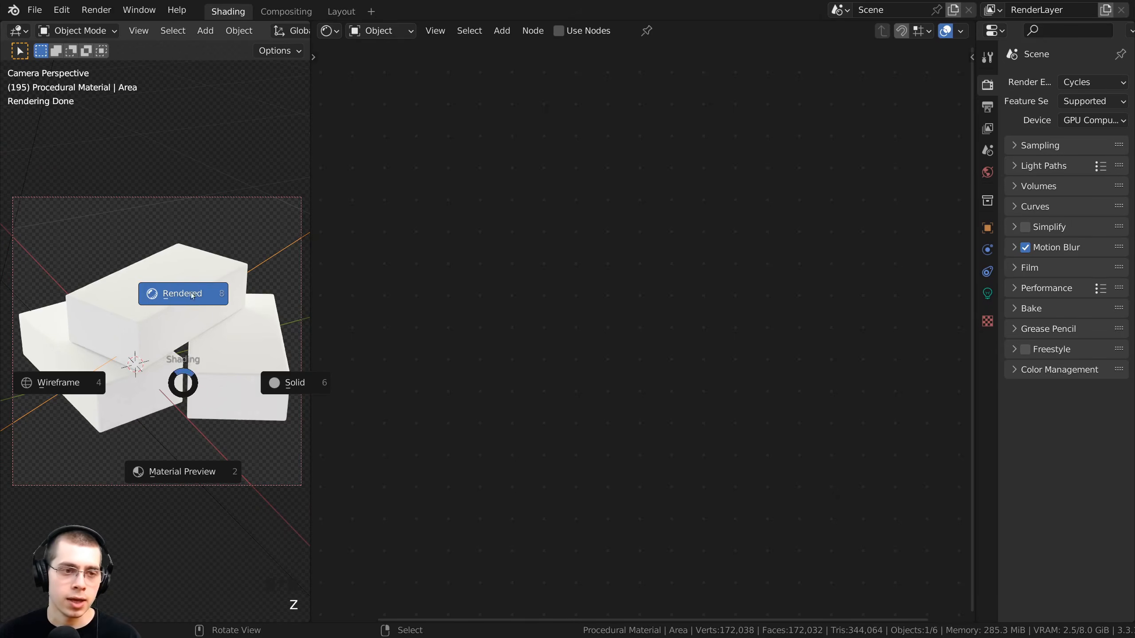
click(238, 317)
Step: Create a new material on the uppermost box and name it Procedural Brick Material
click(204, 261)
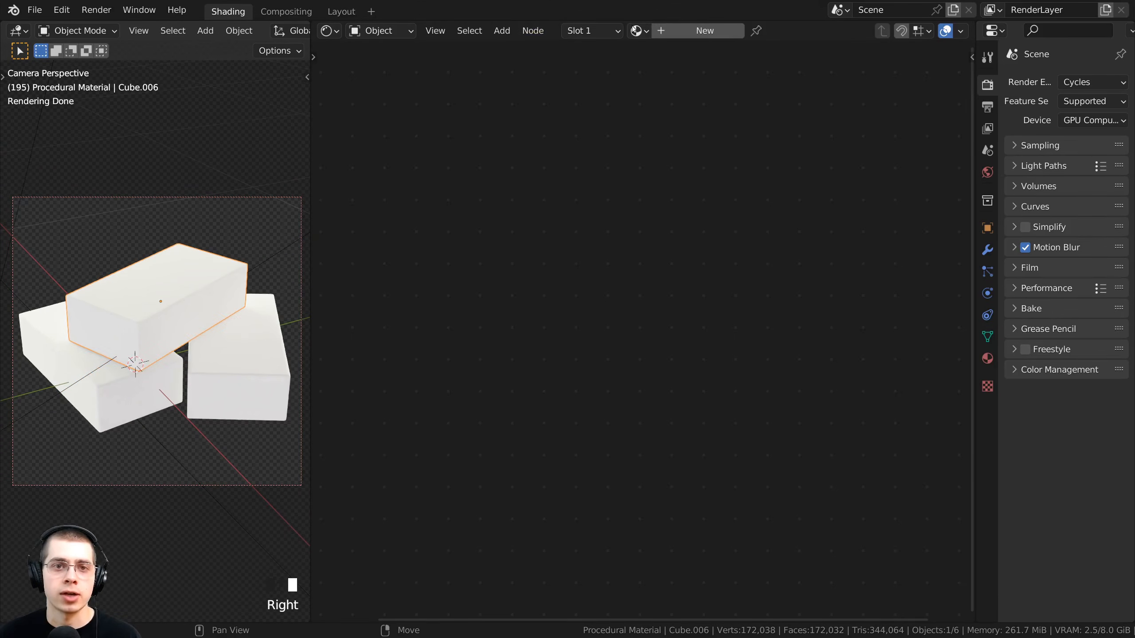
click(701, 31)
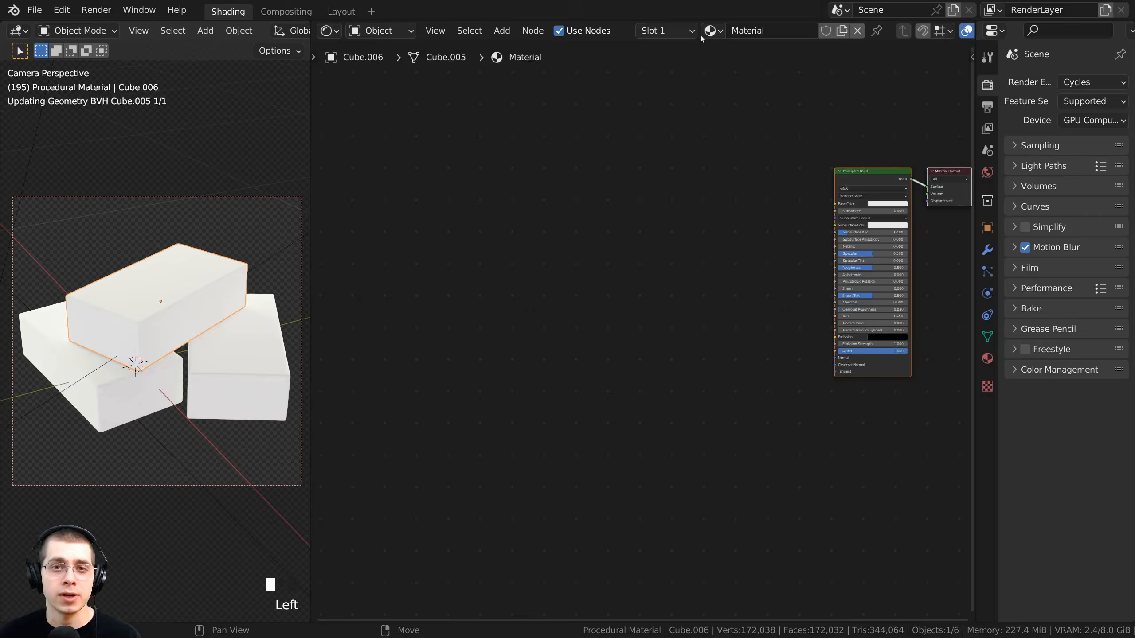
double_click(744, 33)
text(Procedural Brick Material)
key(Return)
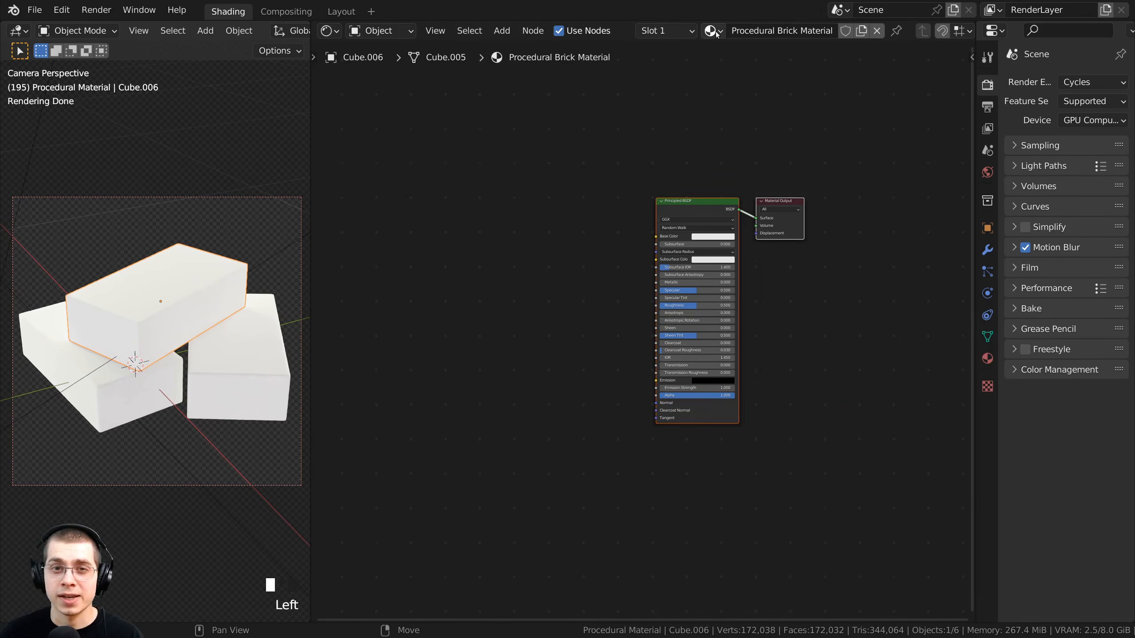
Step: Assign the Procedural Brick Material to the two lower boxes as well and select the right-hand box
drag(713, 31, 121, 404)
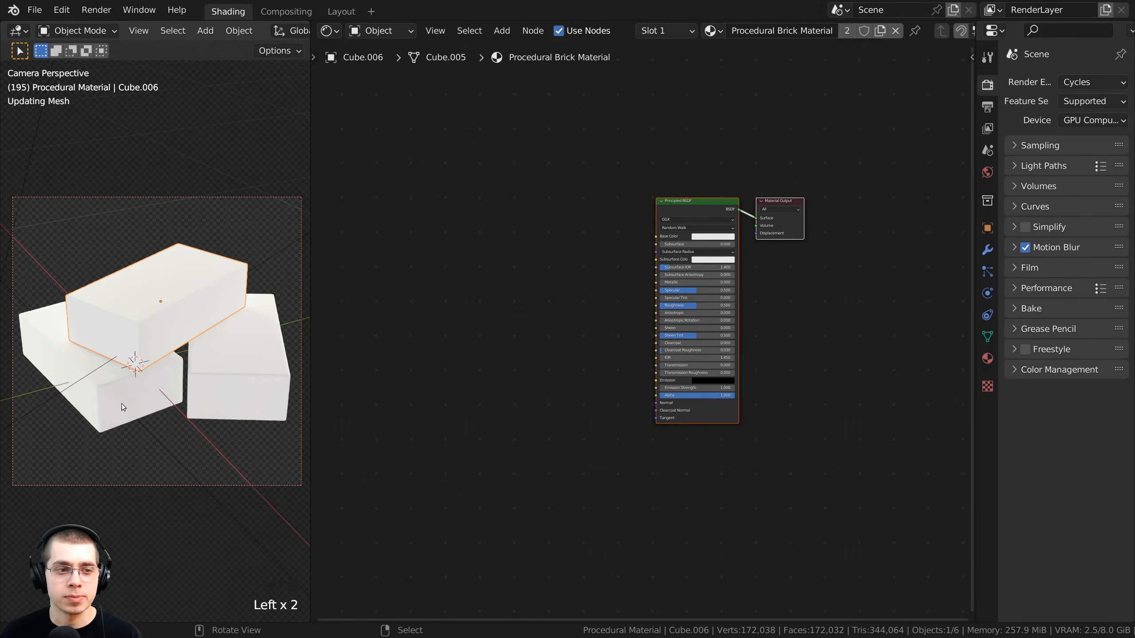
drag(713, 33, 215, 381)
right_click(215, 382)
Step: Widen the properties area, show the brick material's settings and set its surface Displacement method to Displacement and Bump
drag(975, 268, 941, 267)
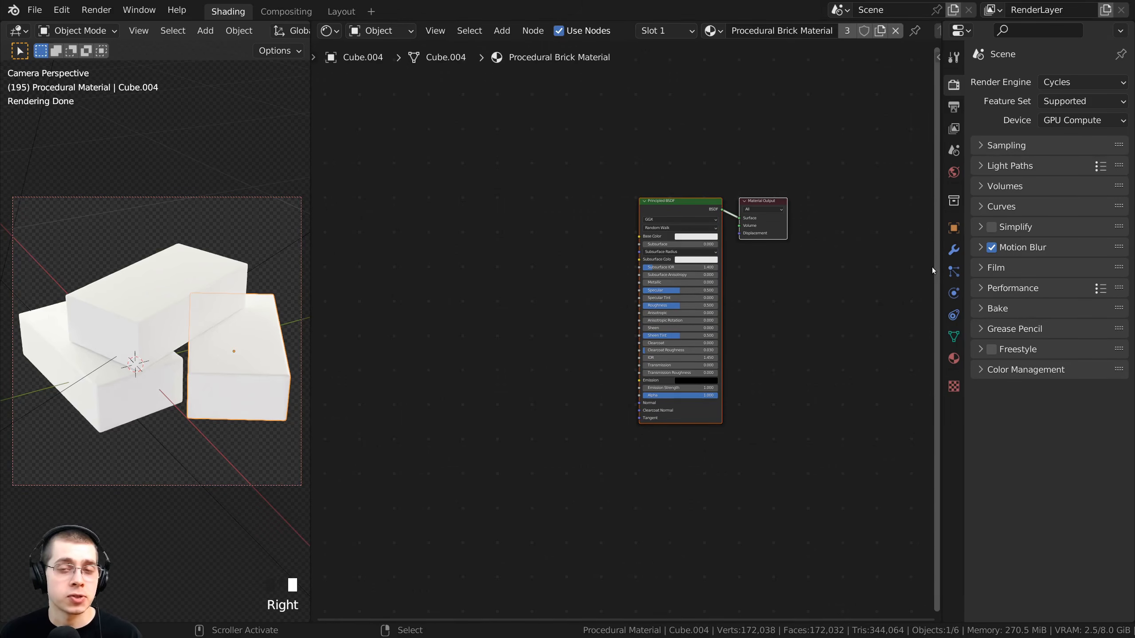
click(953, 359)
drag(942, 337, 797, 313)
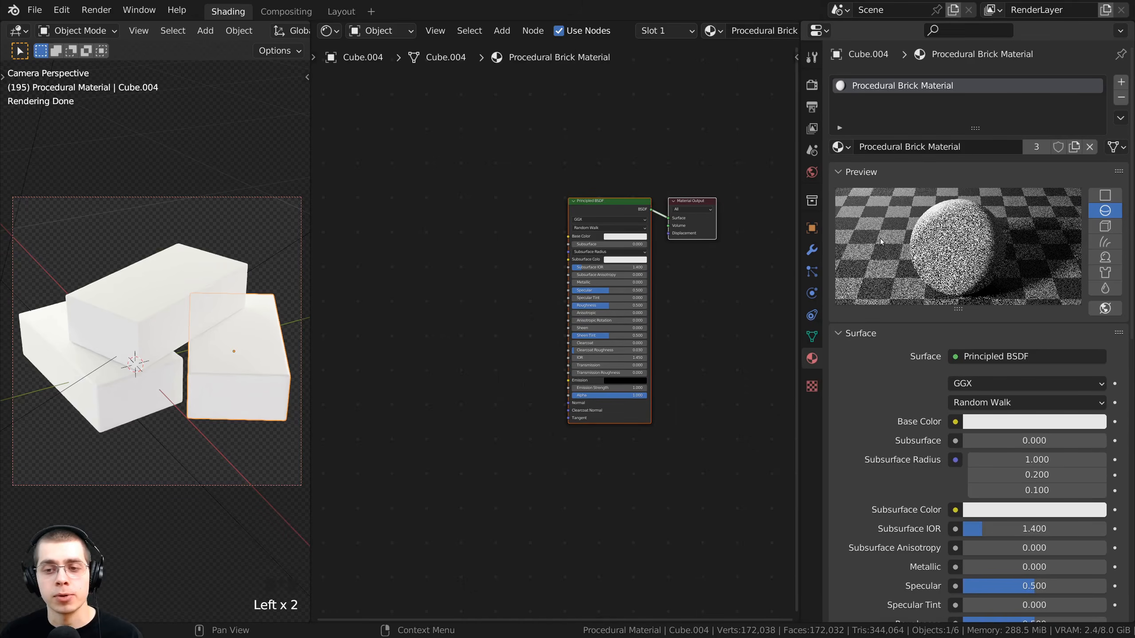
scroll(944, 306, down, 8)
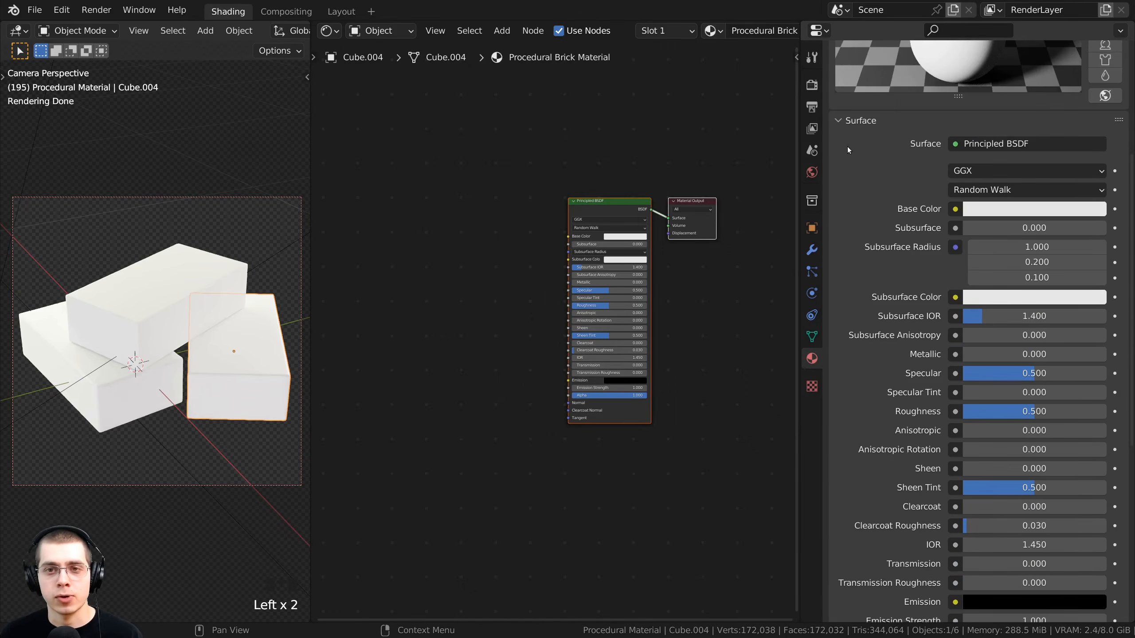
click(841, 125)
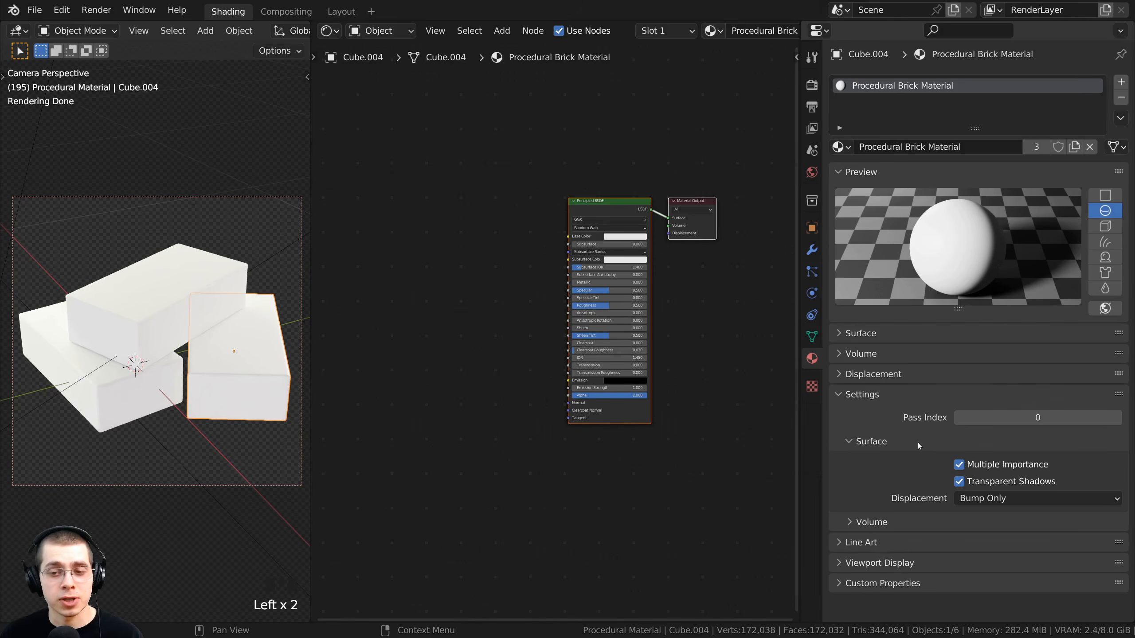
click(971, 499)
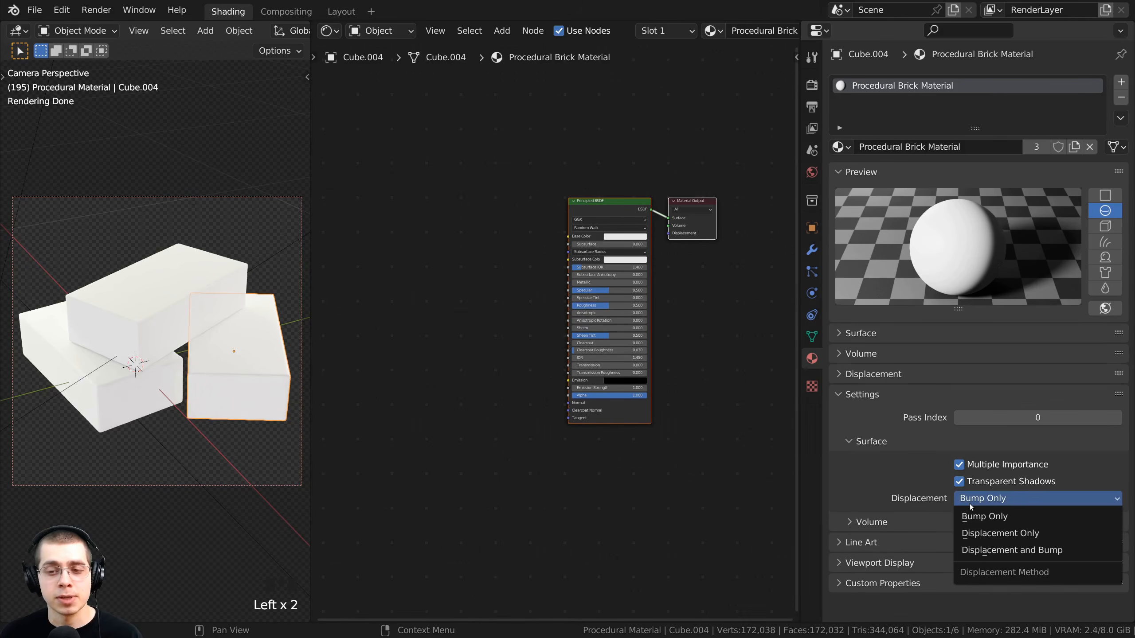
click(989, 551)
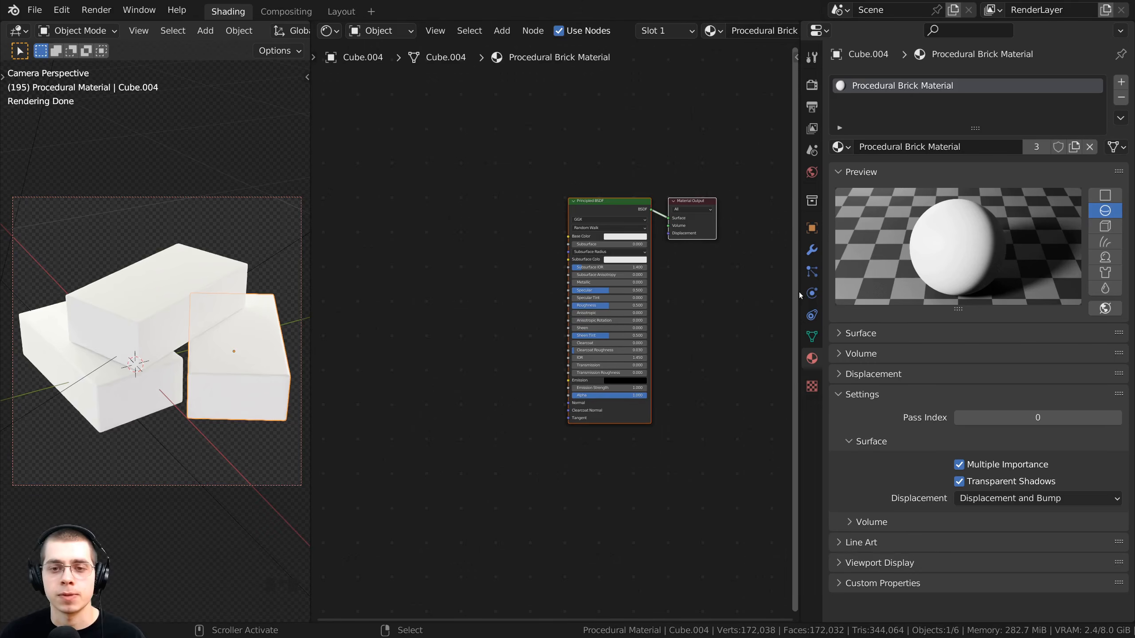
Step: Shrink the properties area to give the node editor more room around the Principled BSDF and Material Output nodes
drag(799, 291, 1112, 315)
scroll(954, 303, up, 2)
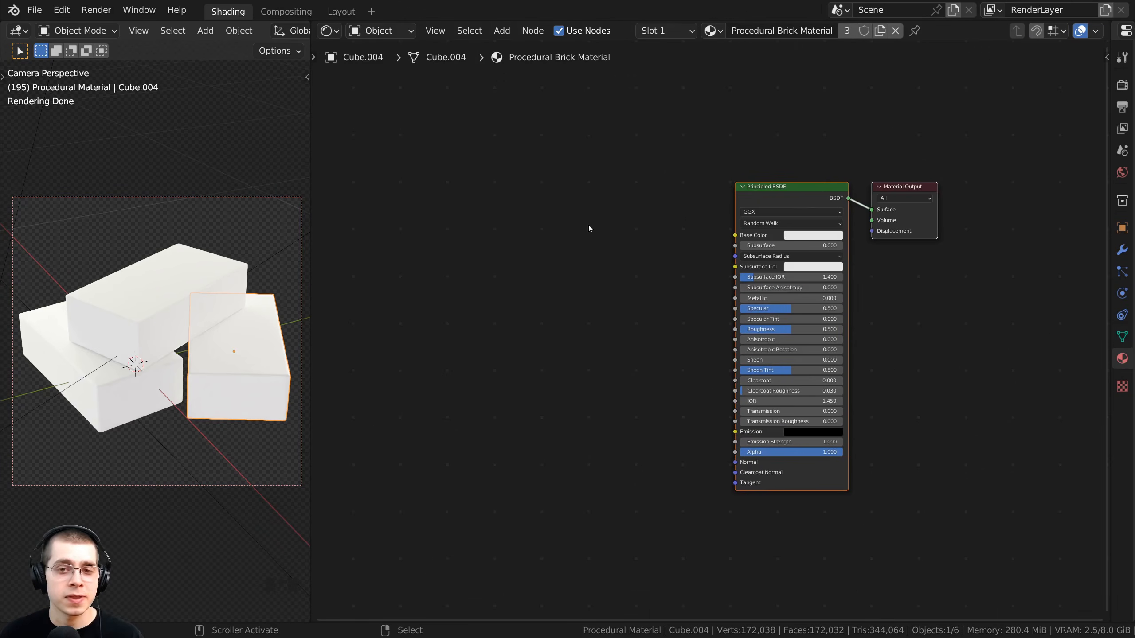
middle_drag(698, 326, 726, 332)
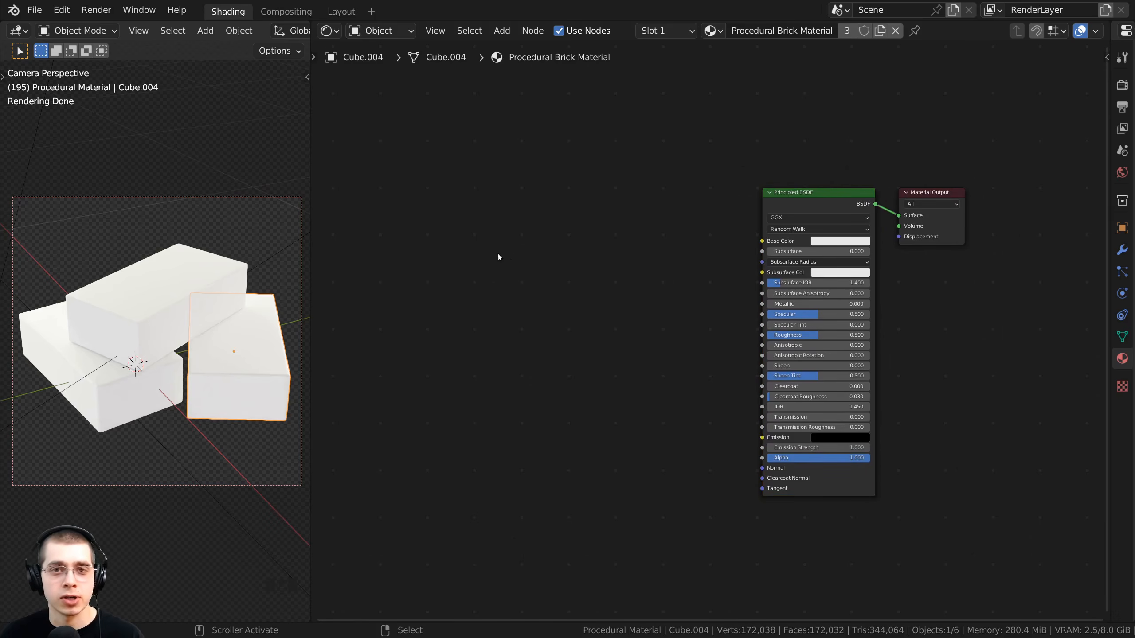
scroll(323, 124, up, 1)
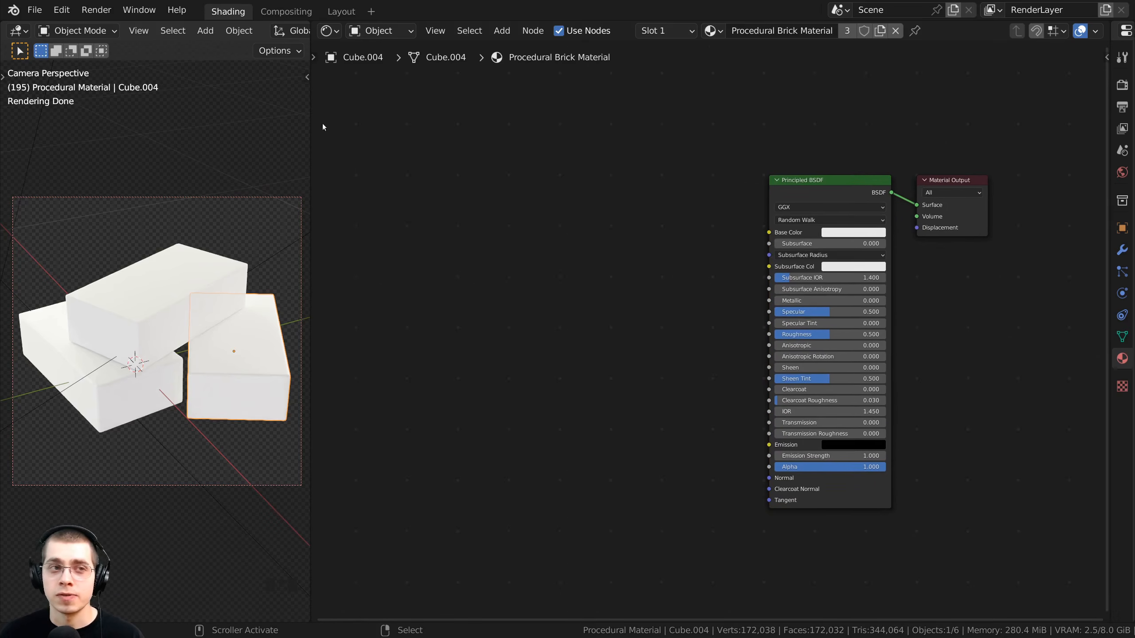
Step: Check in the add-on preferences that Node Wrangler is enabled
click(63, 11)
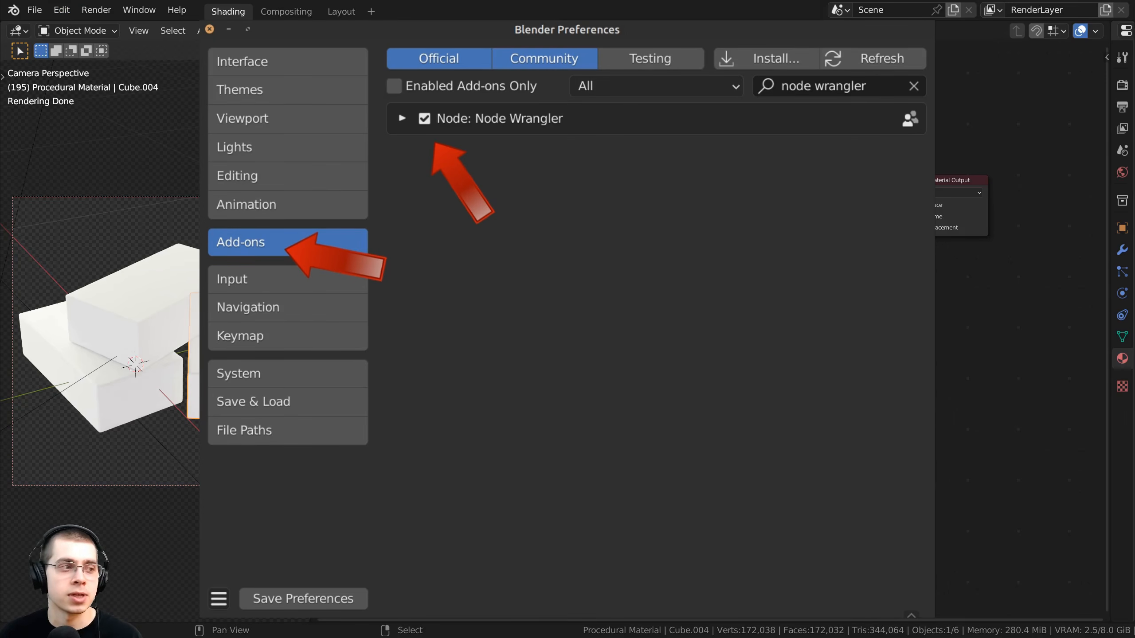
scroll(711, 331, down, 1)
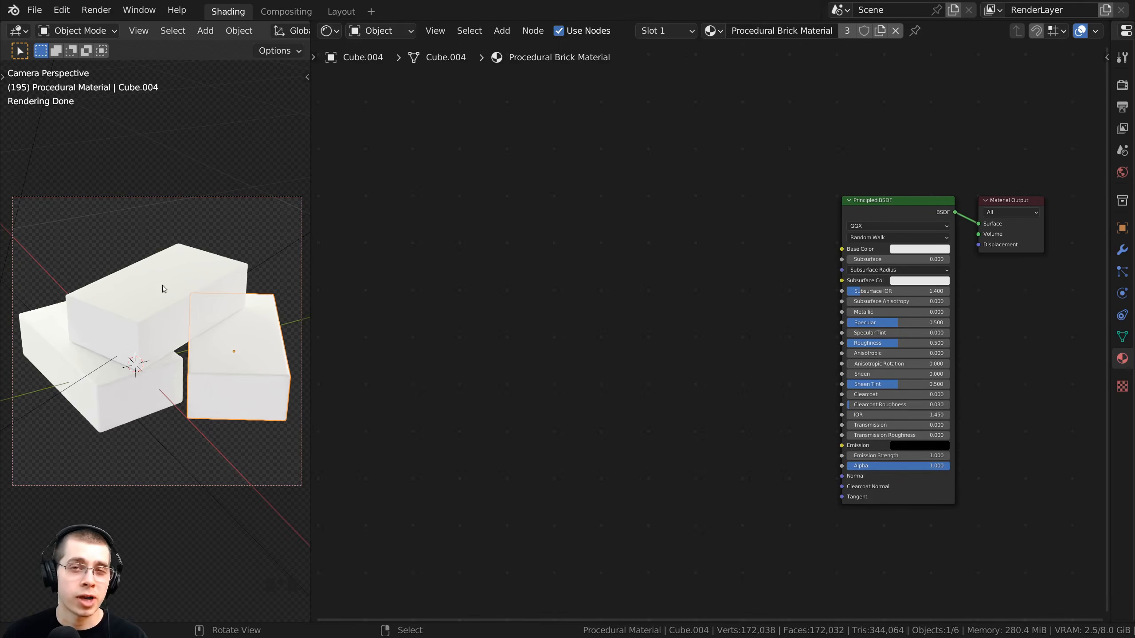
Step: Add a Noise Texture node and place it well to the left of the Principled BSDF node
scroll(655, 297, up, 2)
middle_drag(644, 257, 603, 247)
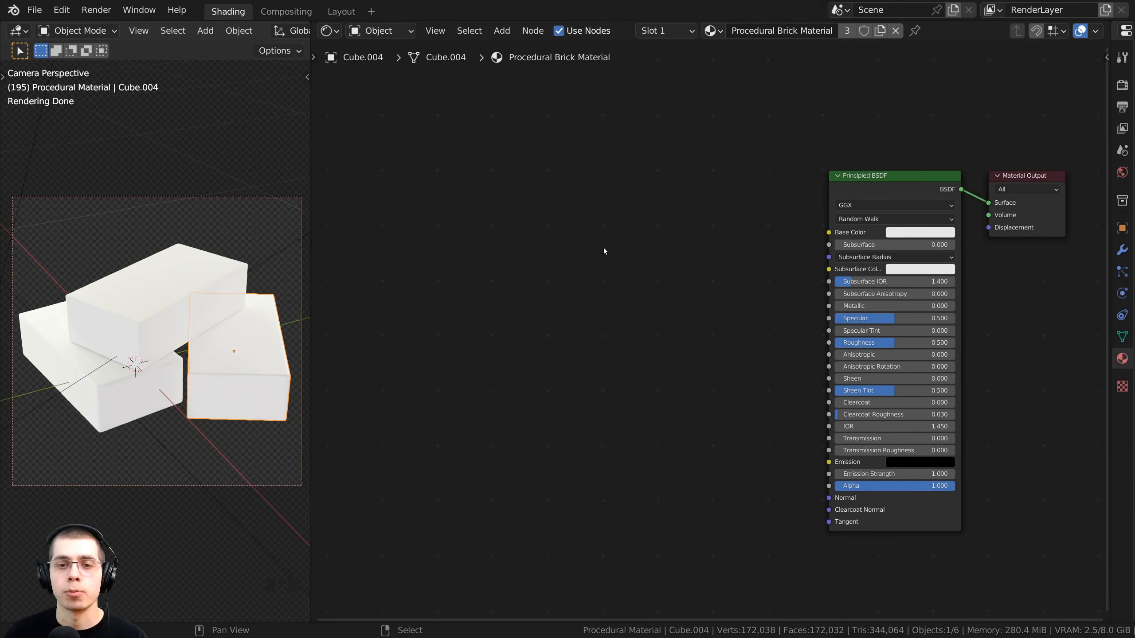
key(shift+a)
click(592, 228)
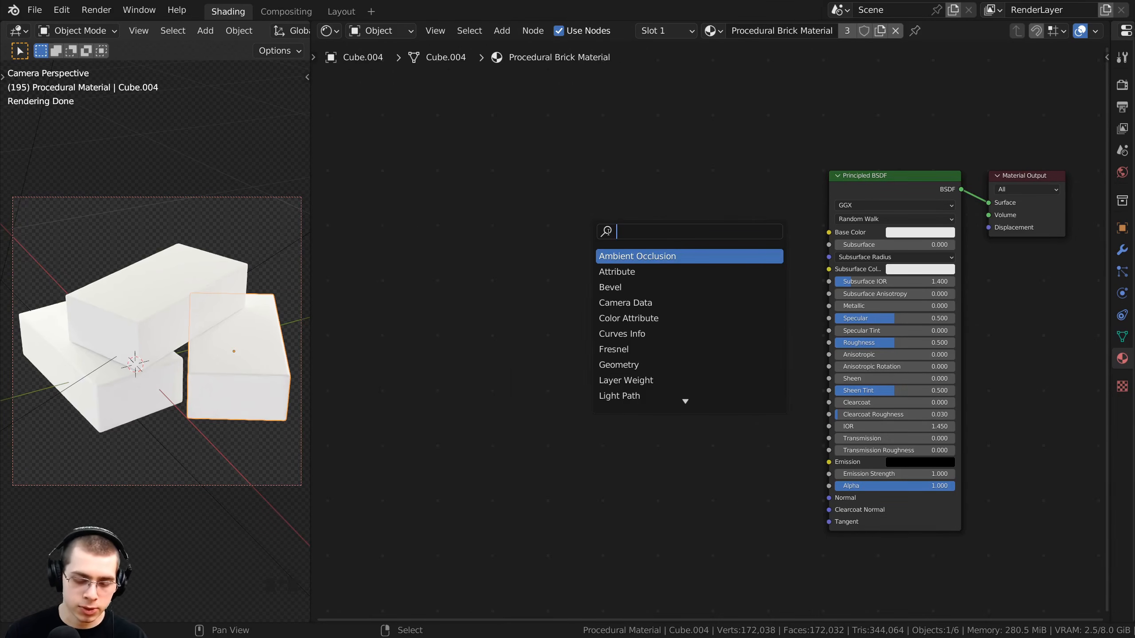
text(noise)
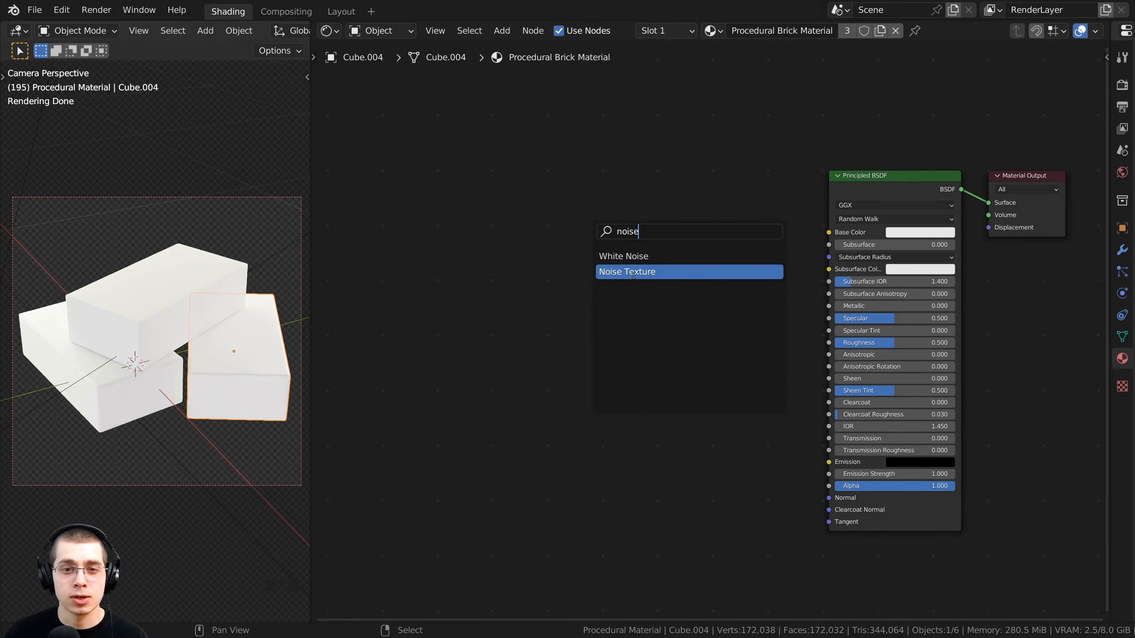
click(634, 274)
click(511, 328)
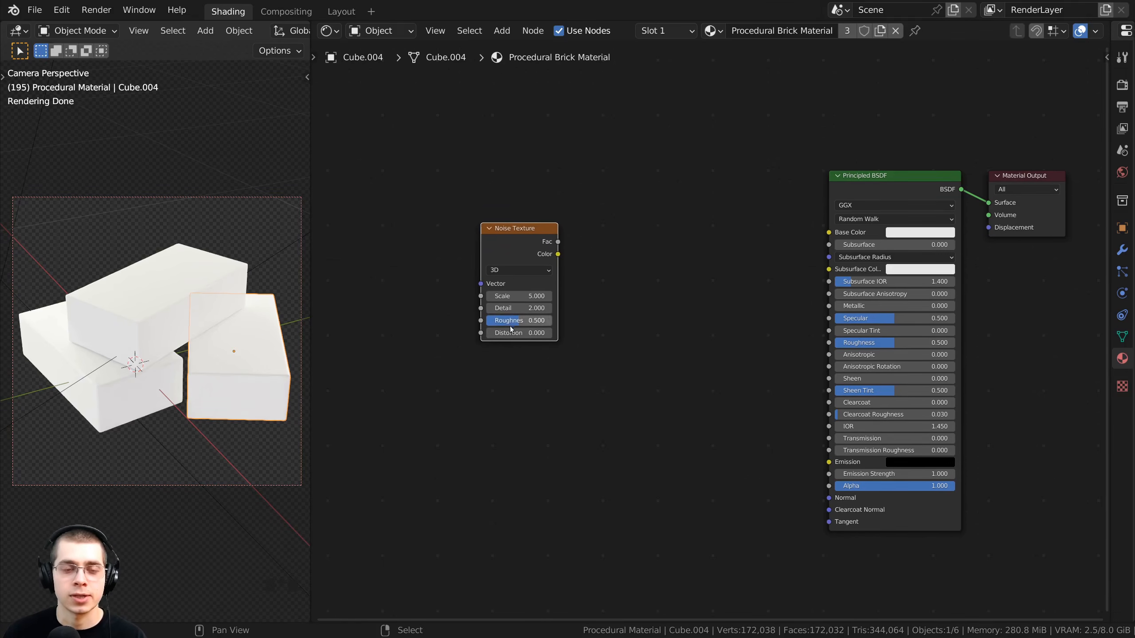
middle_drag(510, 327, 522, 329)
drag(533, 246, 537, 247)
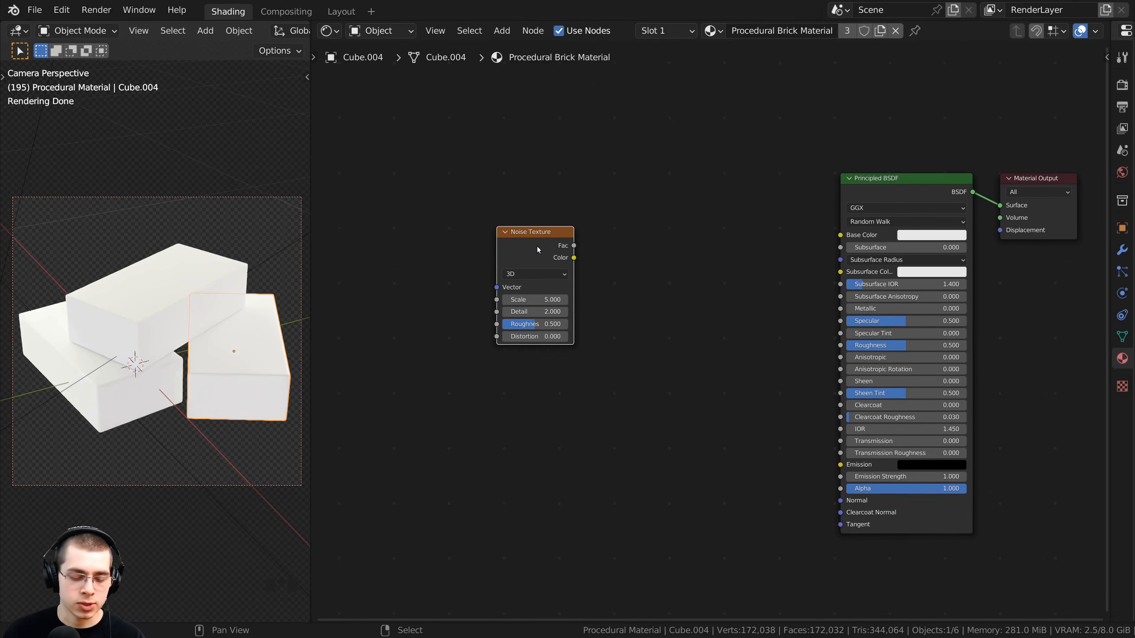
Step: Add Texture Coordinate and Mapping nodes linked into the Noise Texture node's Vector input
middle_drag(510, 276, 666, 280)
key(ctrl+t)
scroll(667, 279, up, 2)
click(609, 257)
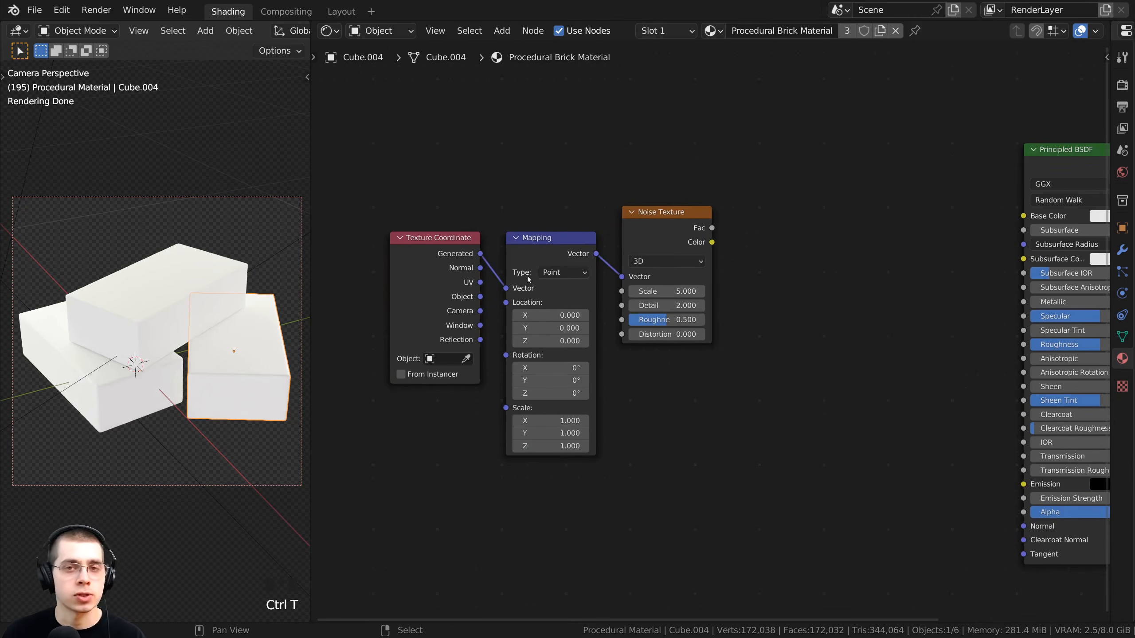
middle_drag(528, 278, 540, 277)
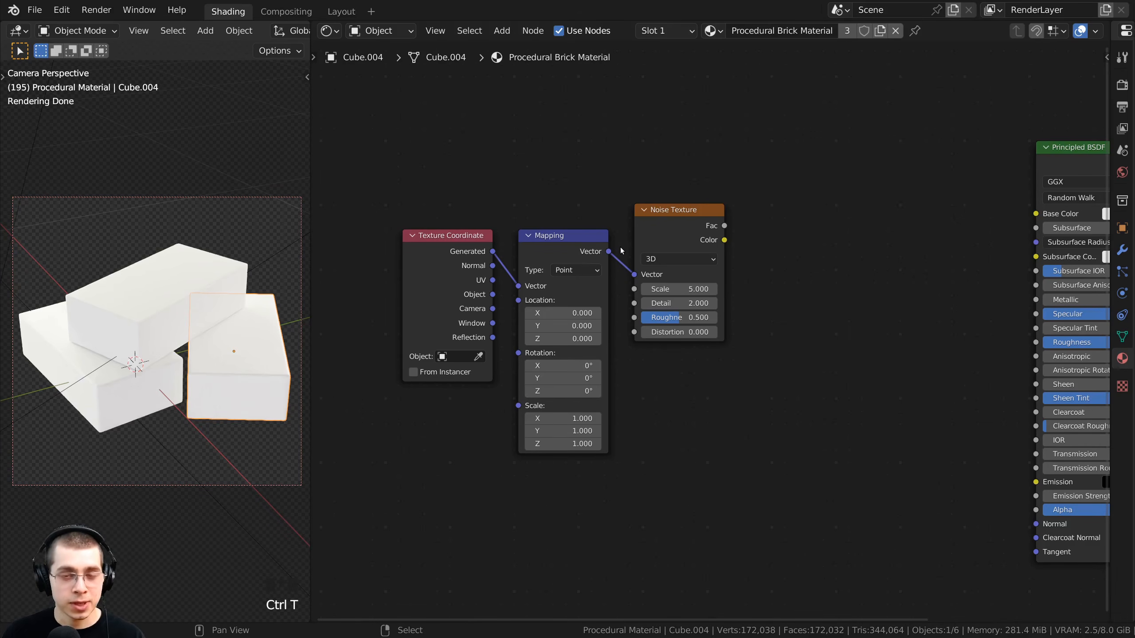
Step: Preview the Noise Texture's Fac output directly on the three boxes and examine the pattern up close
ctrl+shift+click(683, 229)
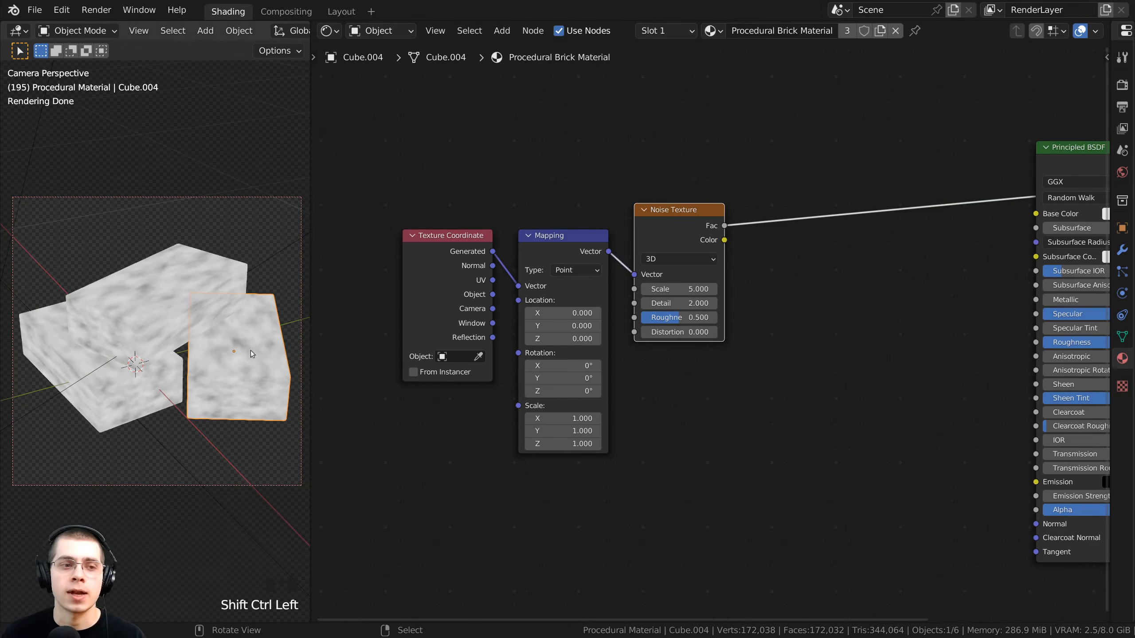
scroll(251, 351, up, 2)
middle_drag(614, 291, 641, 291)
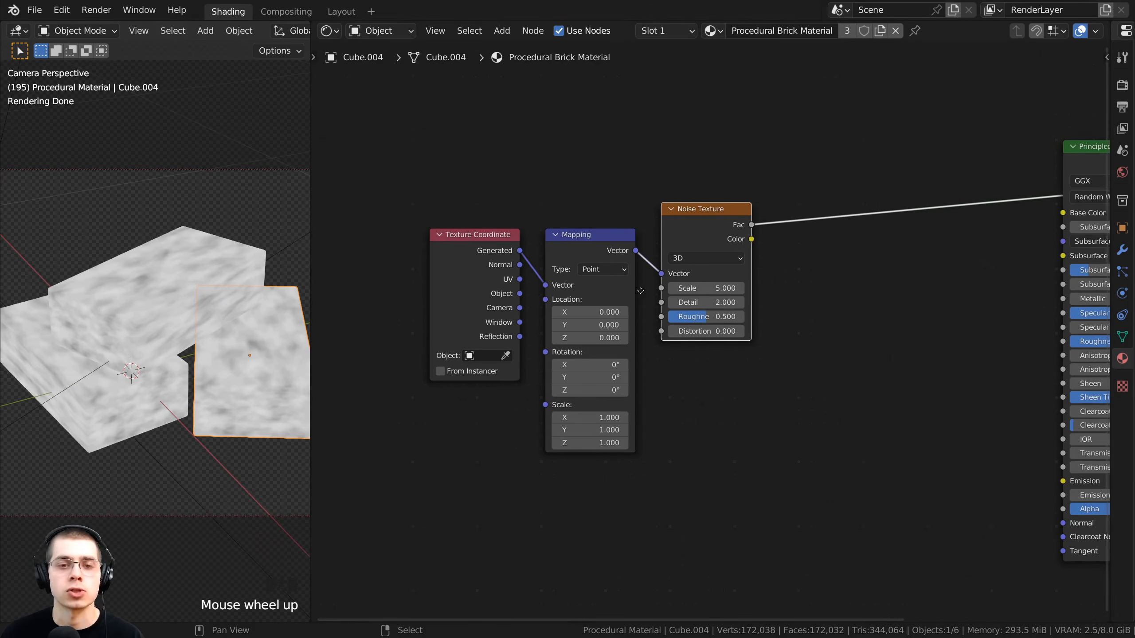
scroll(640, 290, up, 1)
scroll(282, 294, up, 4)
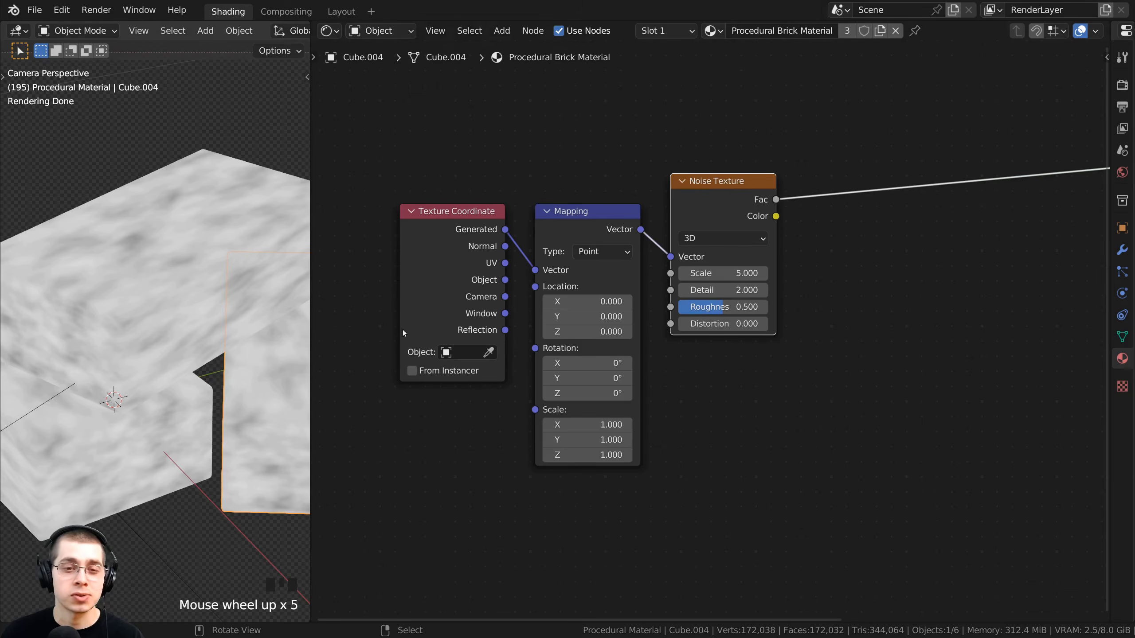
Step: Feed the Mapping node's Vector input from the Texture Coordinate node's Object output
middle_drag(473, 322, 539, 326)
drag(518, 303, 602, 277)
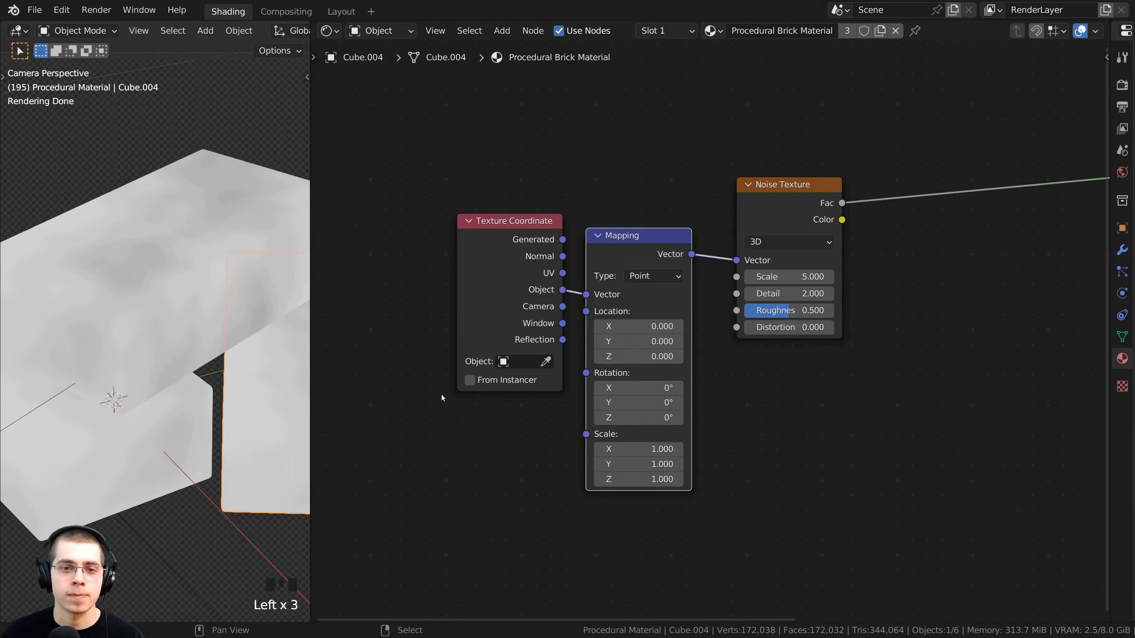
scroll(101, 282, down, 2)
shift+middle_drag(177, 302, 238, 371)
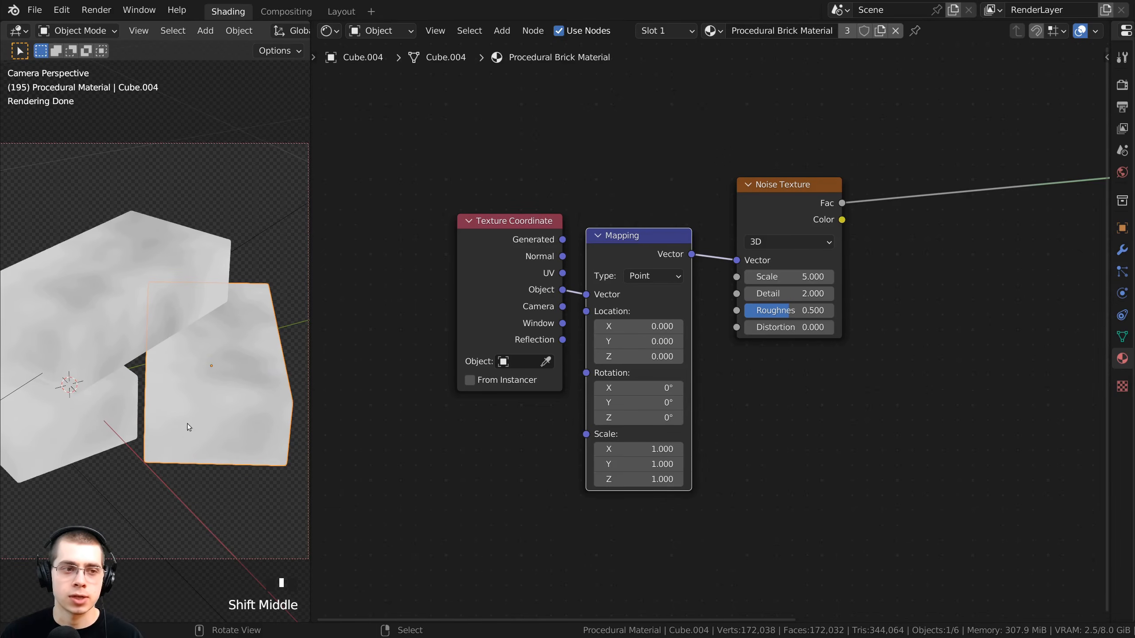
Step: Move the Texture Coordinate and Mapping nodes down and further left of the Noise Texture node
middle_drag(609, 360, 623, 345)
drag(497, 181, 580, 299)
click(579, 280)
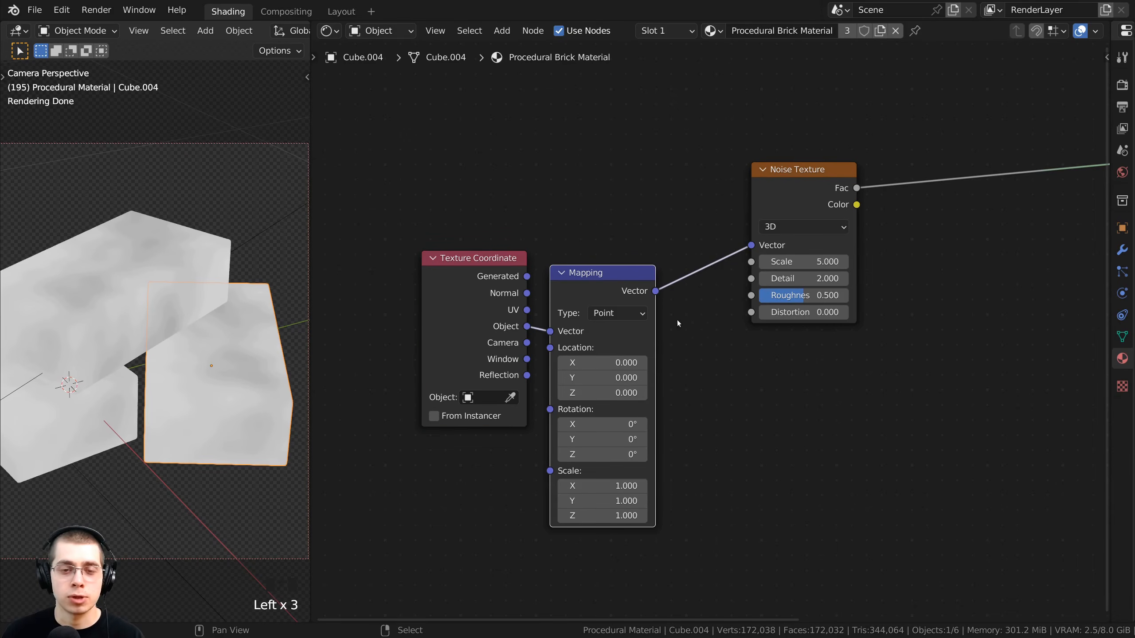
drag(656, 292, 695, 379)
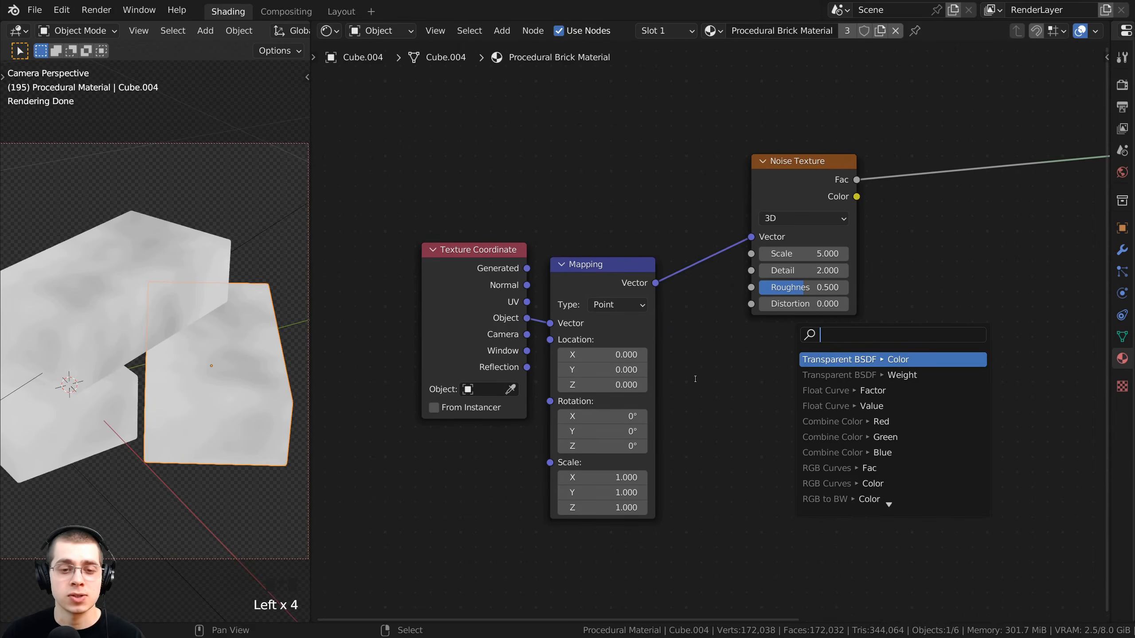
drag(598, 477, 854, 508)
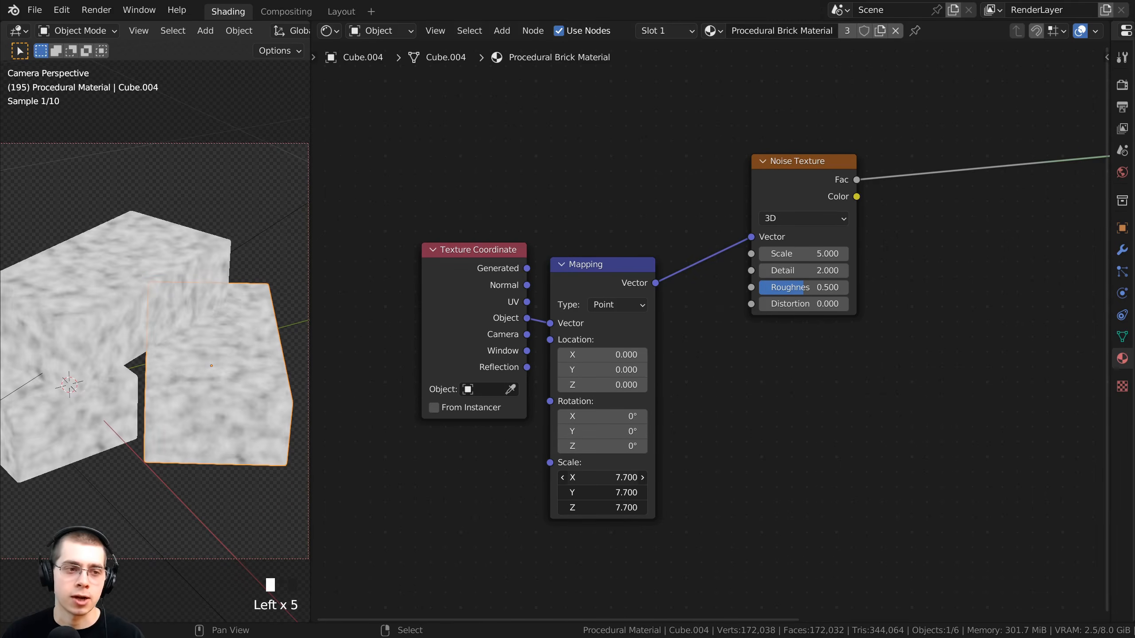
right_click(598, 508)
Step: Set the Noise Texture's Scale to 20 and its Detail to 15
middle_drag(835, 348, 771, 366)
click(718, 198)
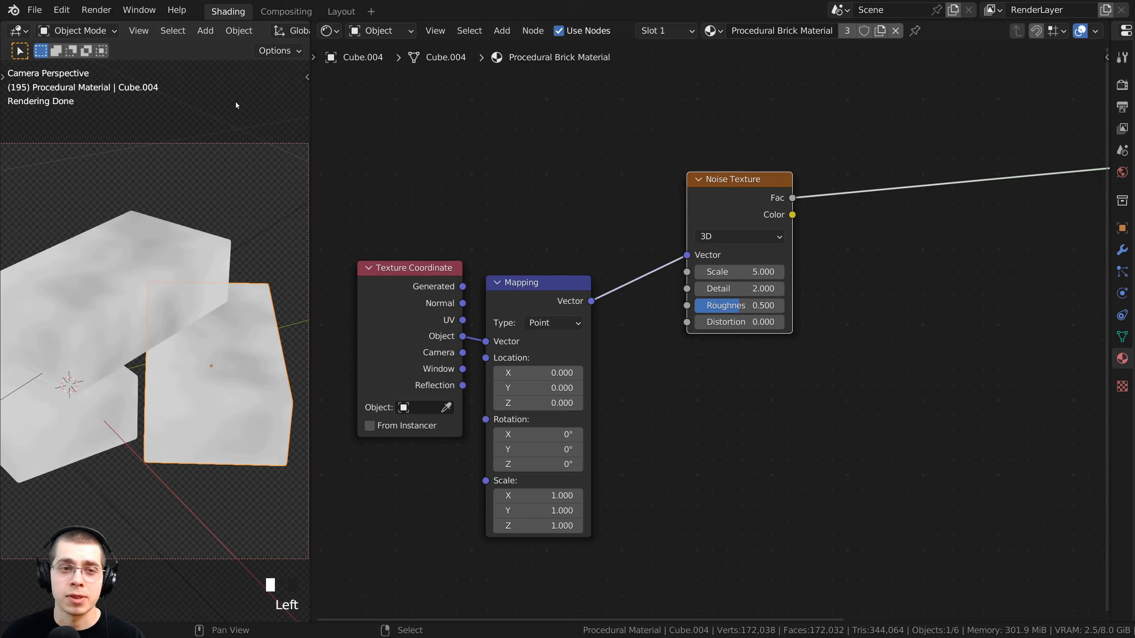
middle_drag(732, 273, 741, 279)
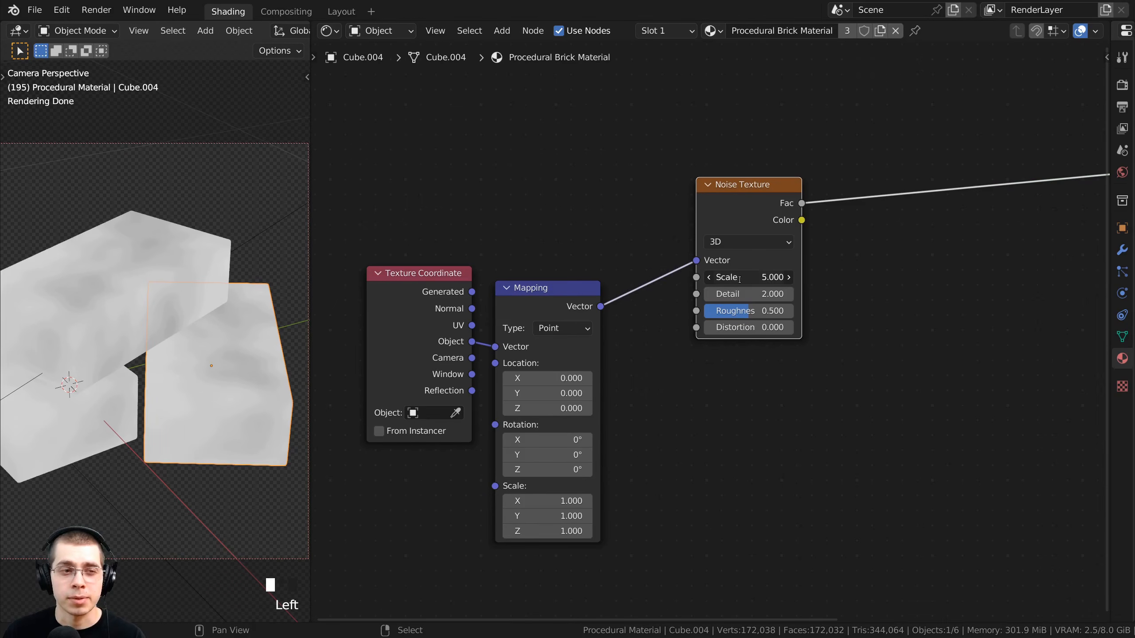
double_click(740, 279)
text(20)
key(Return)
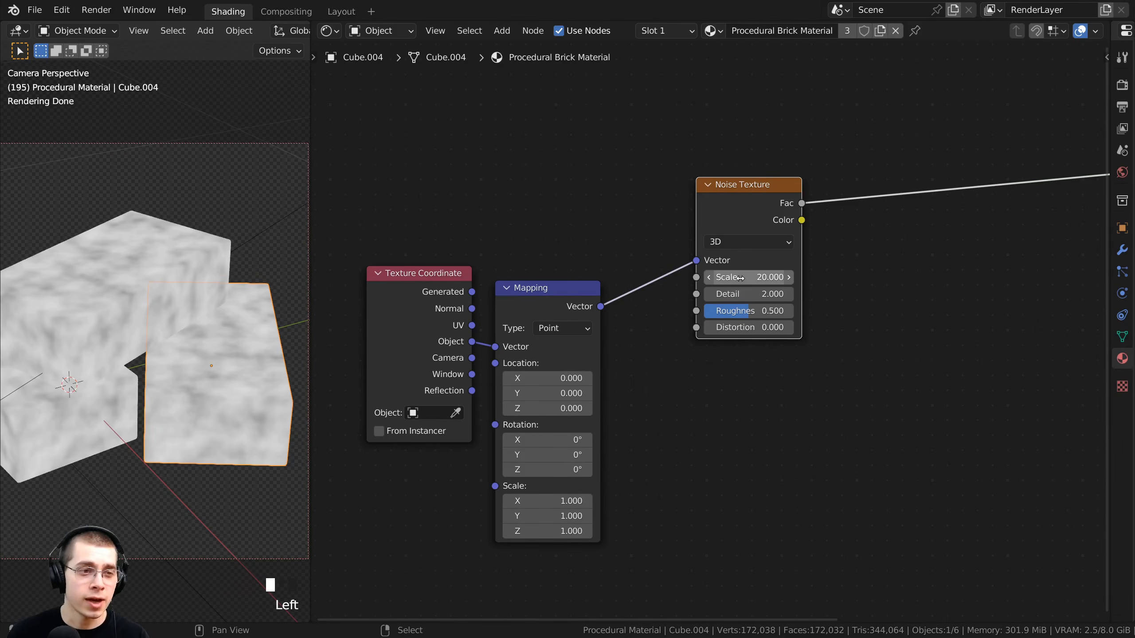
scroll(737, 320, up, 1)
scroll(738, 320, up, 3)
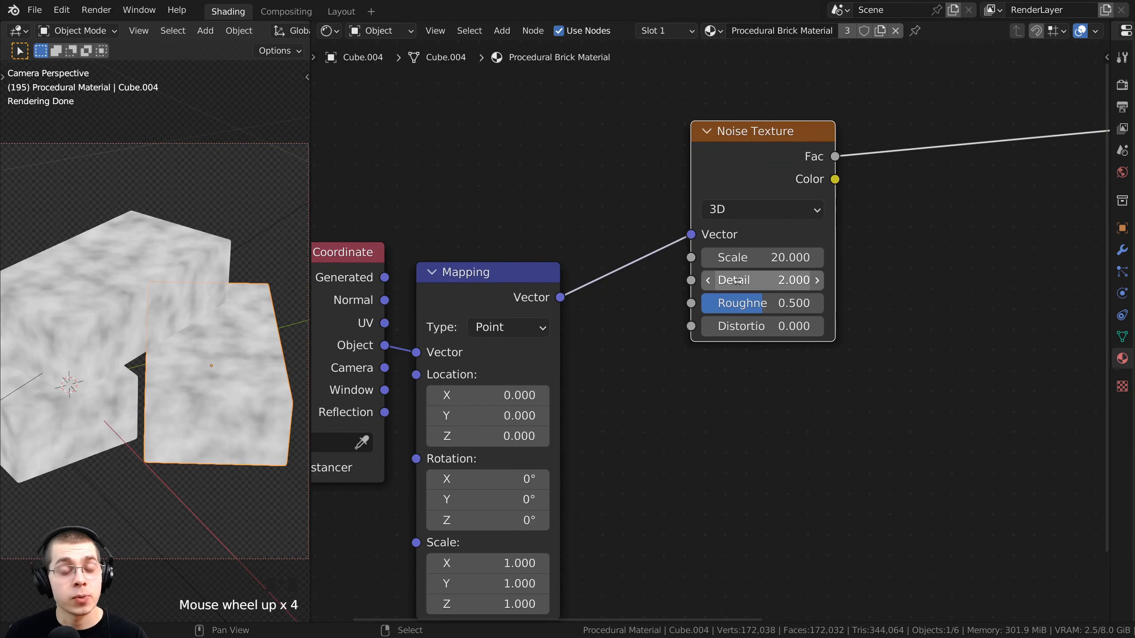
drag(745, 281, 840, 280)
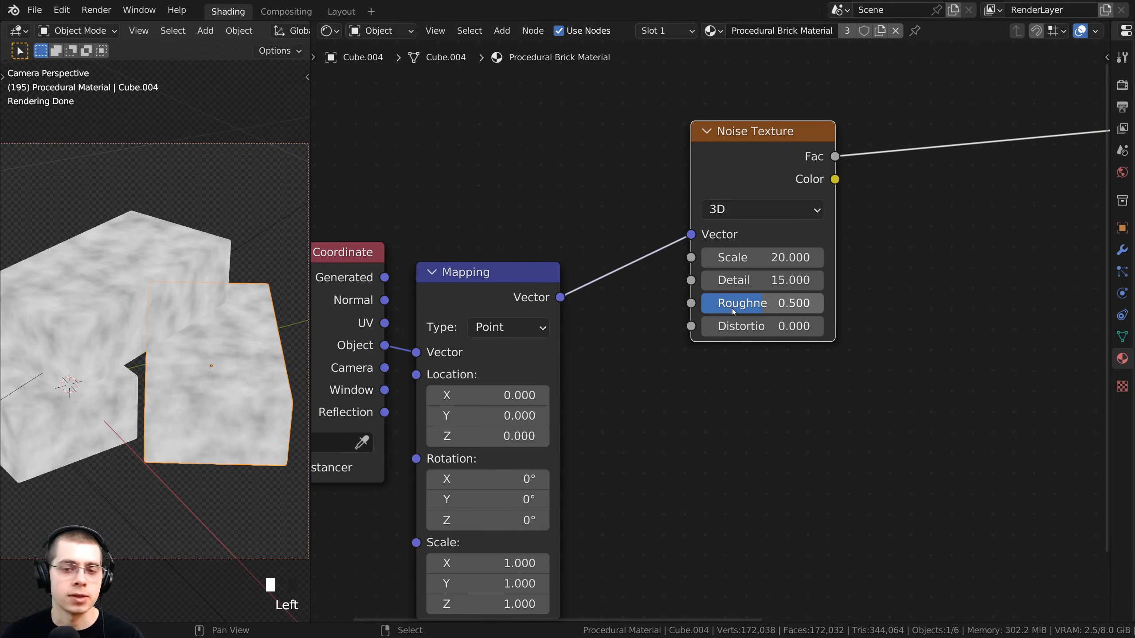
Step: Set the Noise Texture's Roughness to 0.7 and its Distortion to 0.1
shift+middle_drag(286, 309, 136, 312)
scroll(136, 312, up, 5)
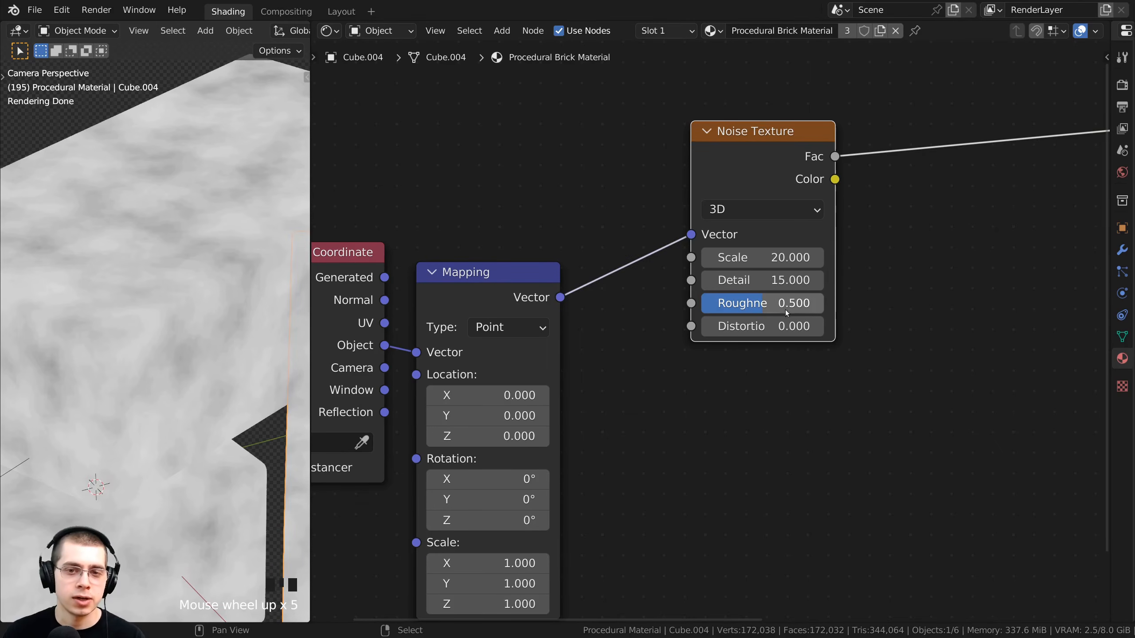
mouse_move(787, 313)
mouse_down()
mouse_move(852, 313)
mouse_move(794, 306)
mouse_up()
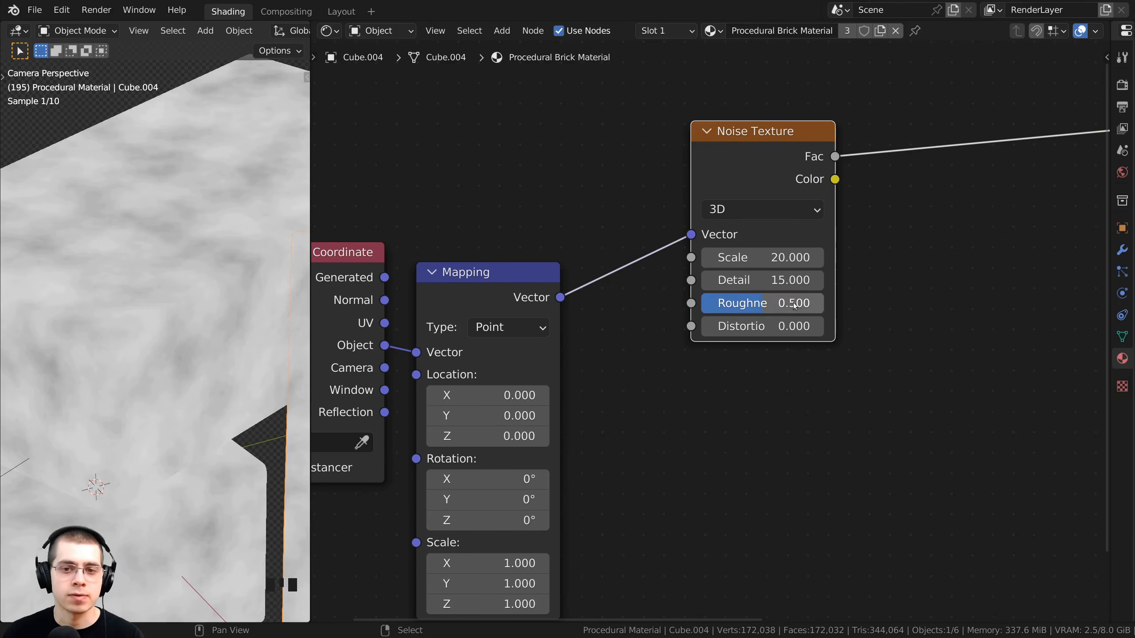
click(794, 306)
click(790, 303)
key(BackSpace)
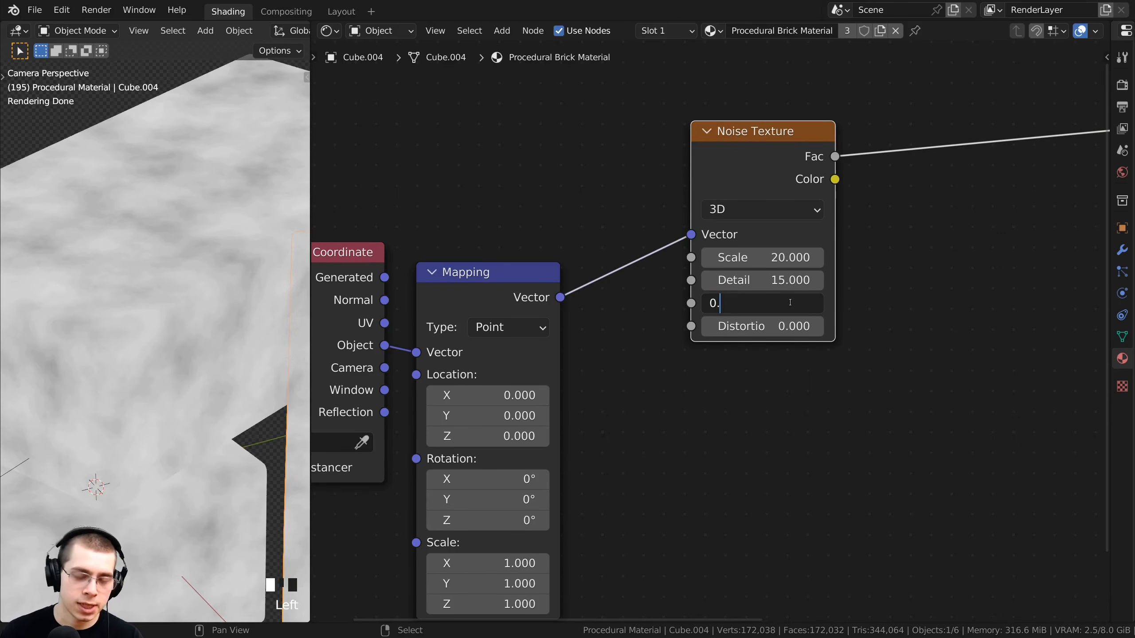
text(7)
key(Return)
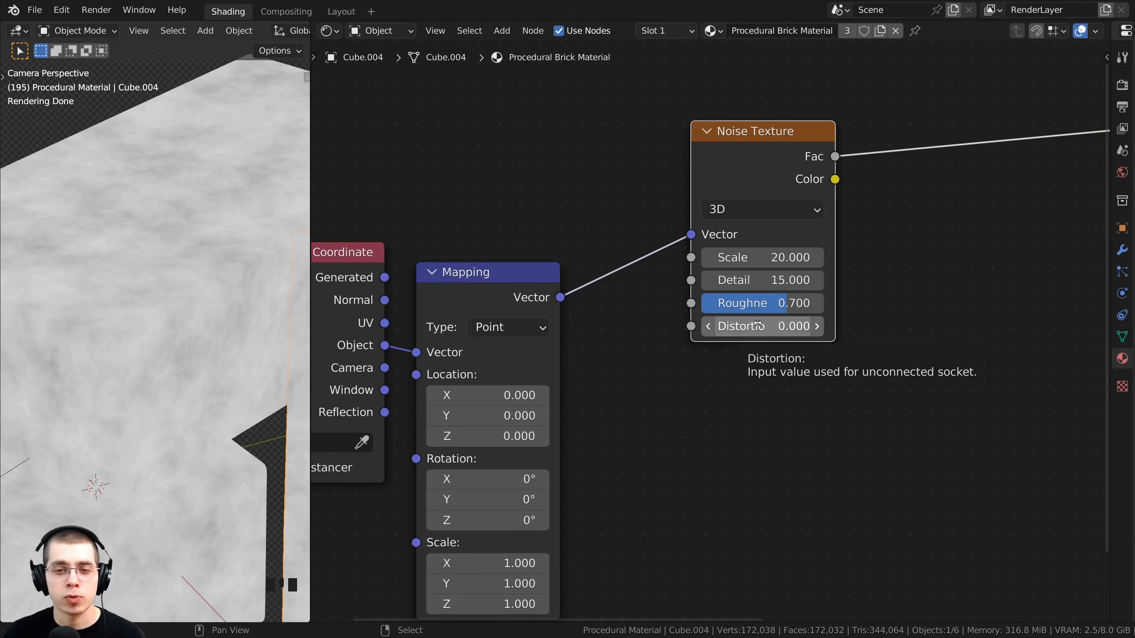
click(749, 327)
text(.1)
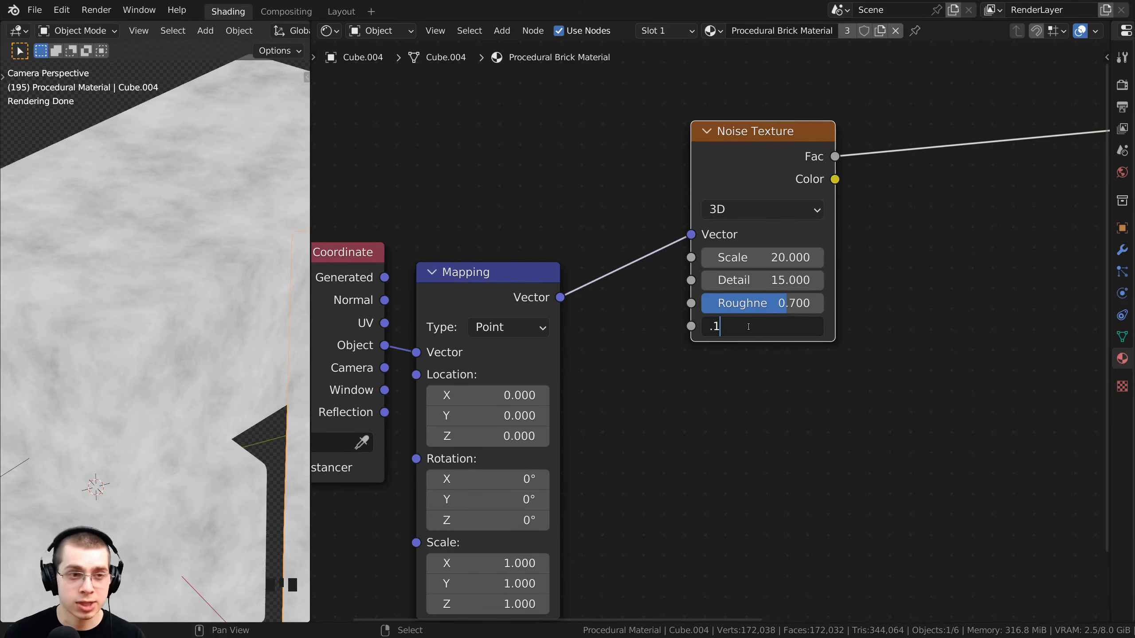
key(Return)
Step: Connect the Noise Texture's Fac output to the Principled BSDF's Base Color
scroll(743, 326, down, 1)
scroll(743, 326, down, 5)
middle_drag(741, 232, 608, 226)
drag(609, 225, 928, 224)
middle_drag(906, 339, 830, 351)
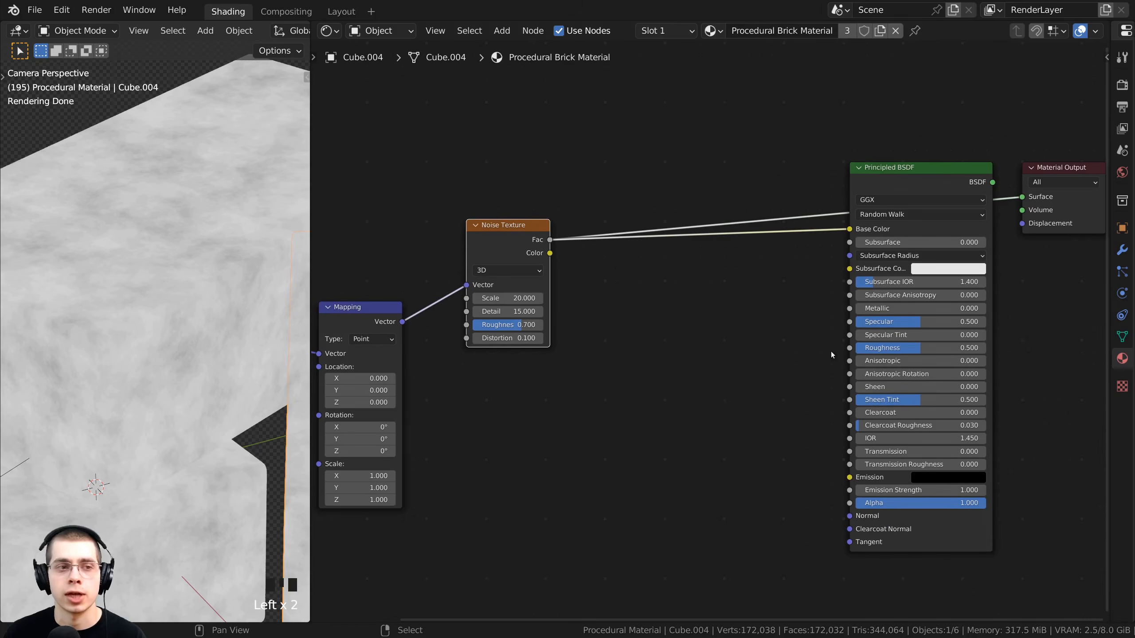
Step: Reconnect the Principled BSDF to the Material Output's Surface and view the shaded boxes
ctrl+shift+click(919, 184)
scroll(136, 307, down, 3)
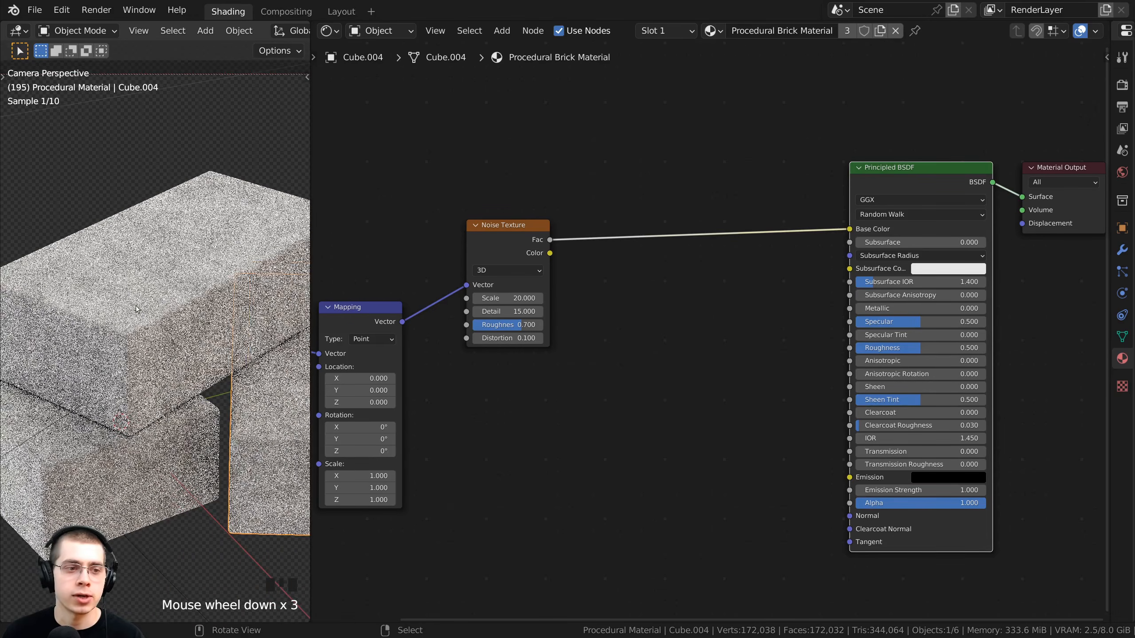
scroll(134, 365, up, 1)
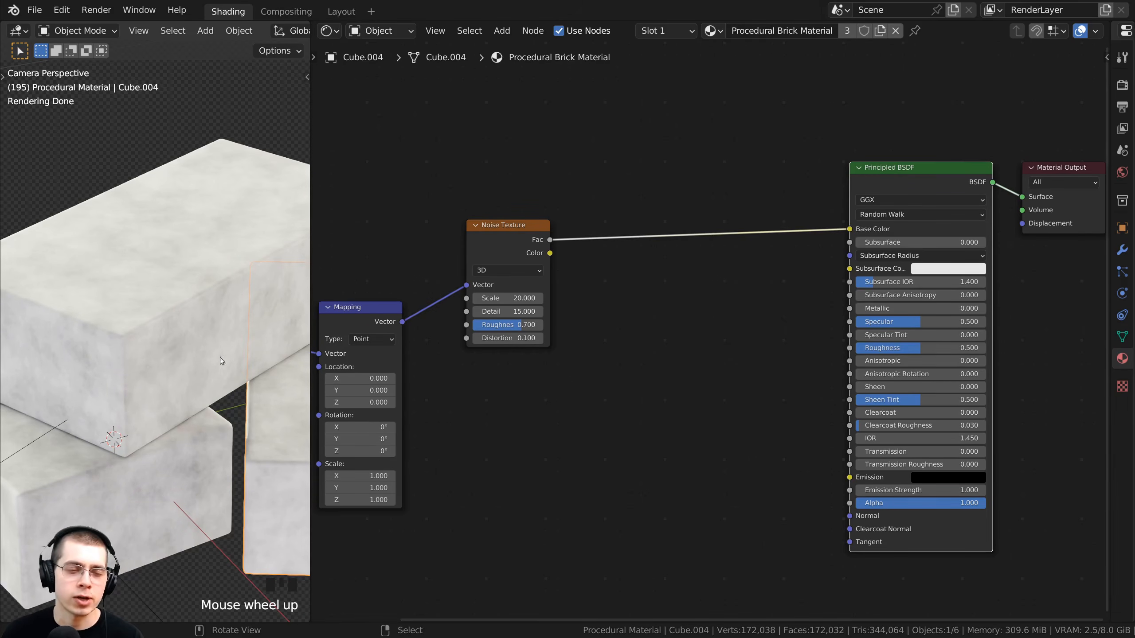
Step: Insert a ColorRamp node on the link between the Noise Texture and the Principled BSDF's Base Color
middle_drag(587, 287, 584, 285)
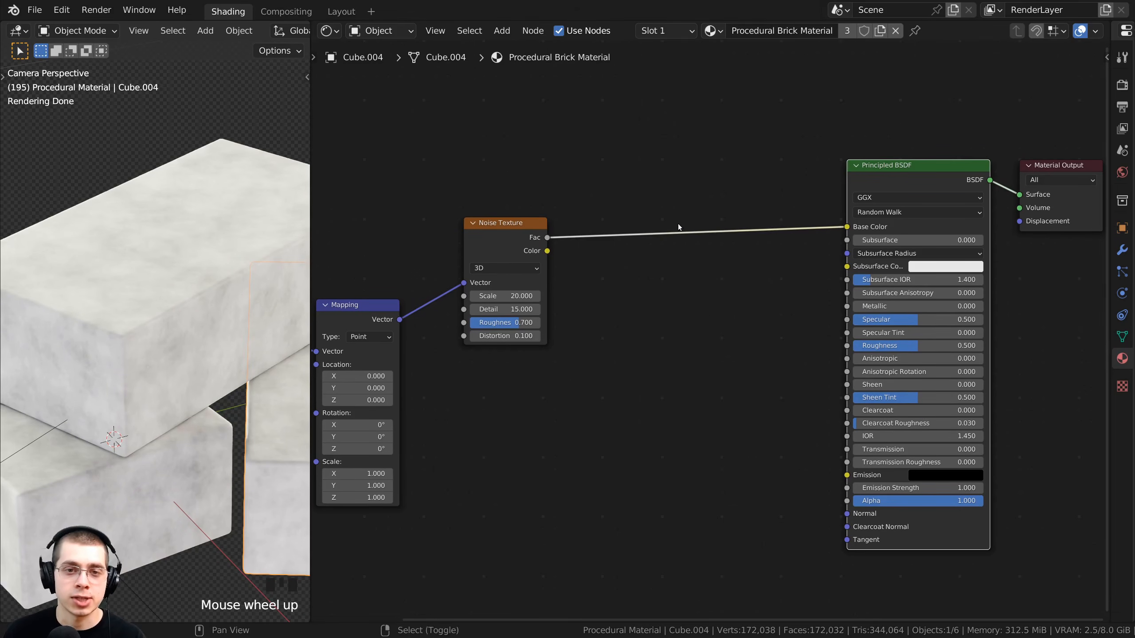
key(shift+a)
click(677, 224)
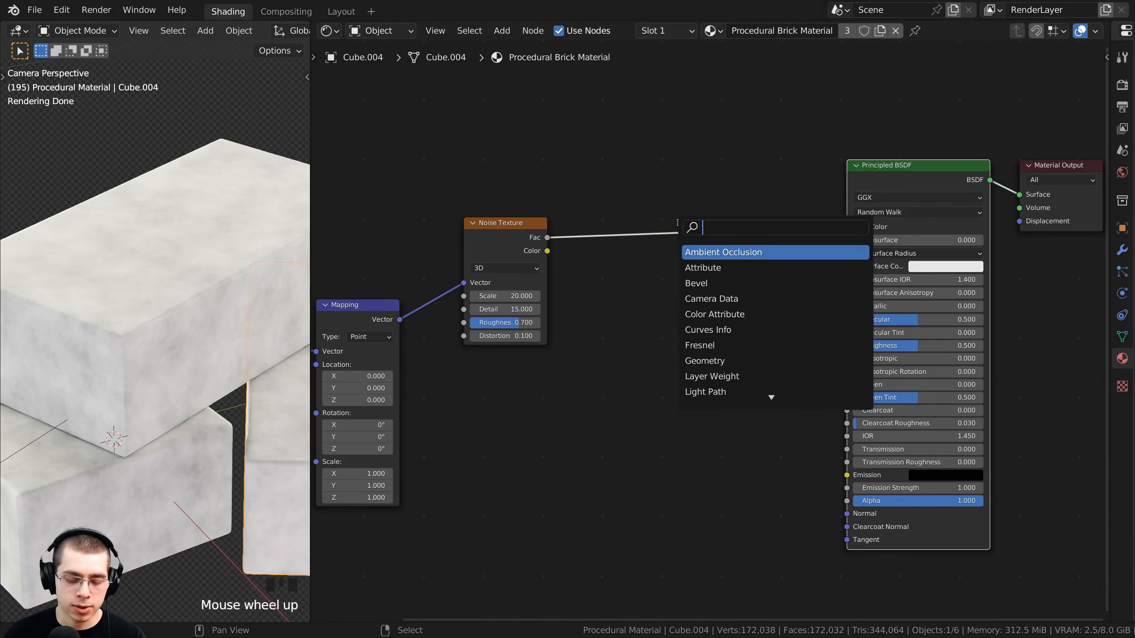
text(col)
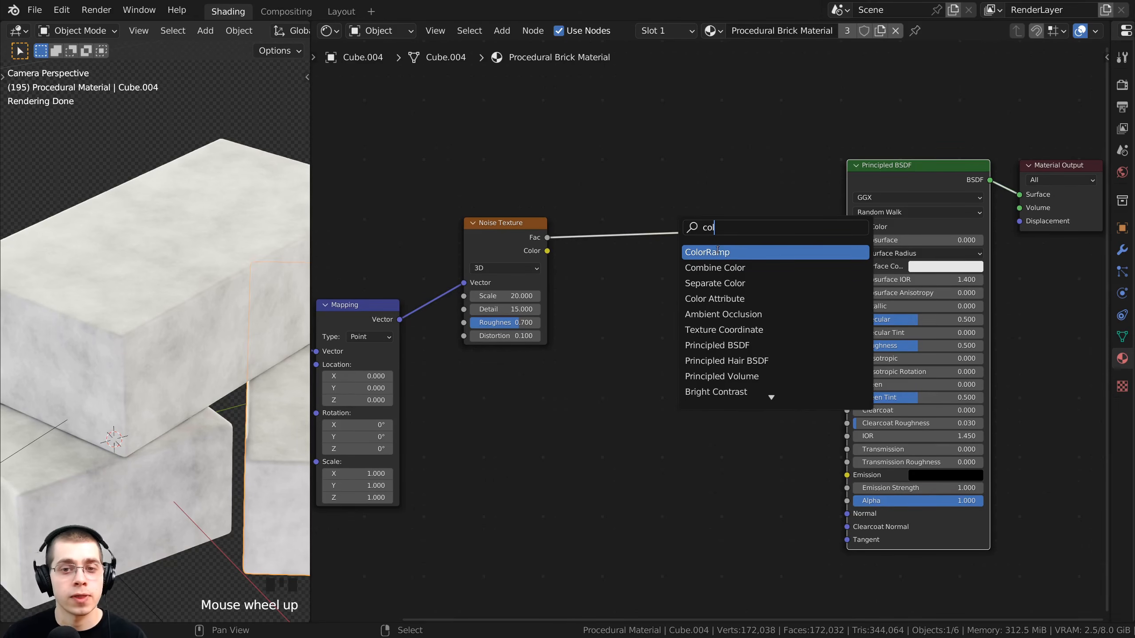
click(718, 252)
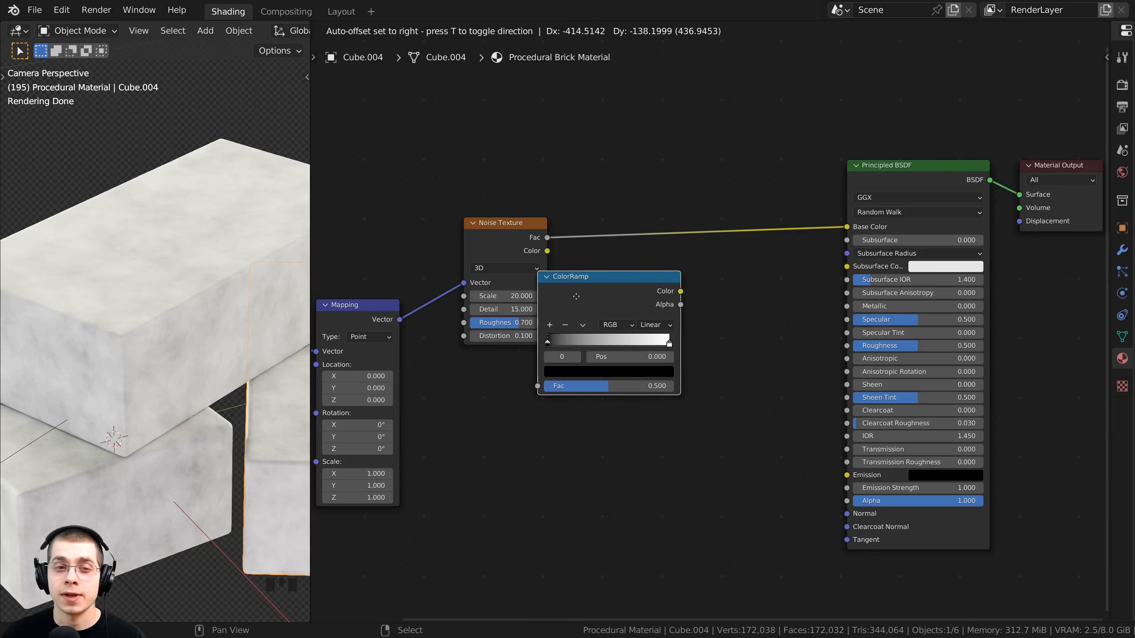
click(728, 207)
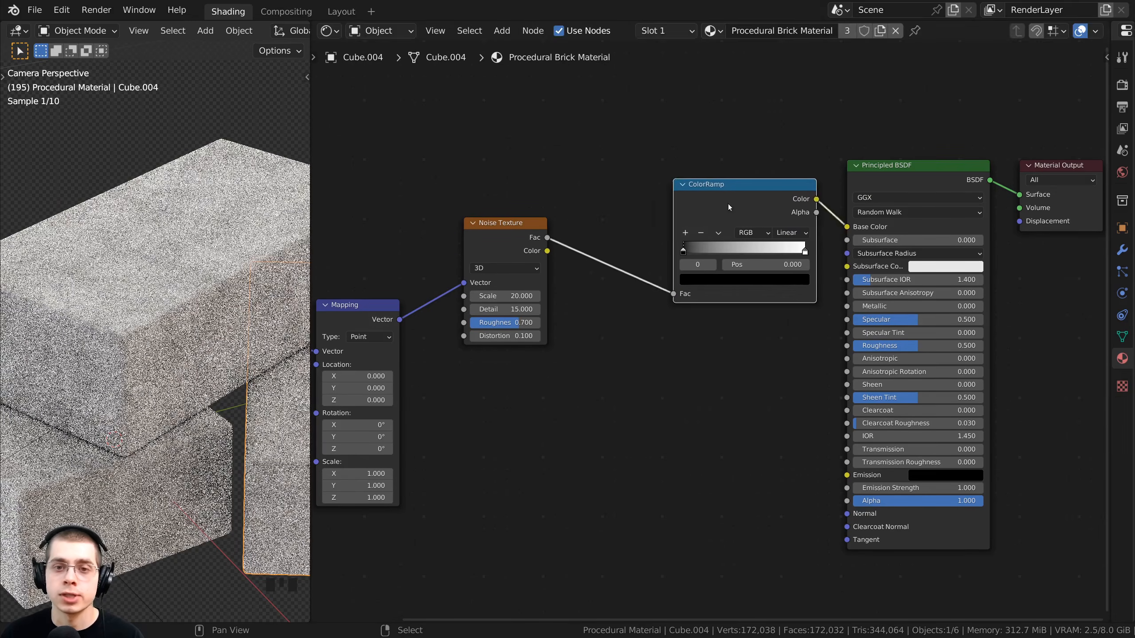
Step: Move the ColorRamp's black stop to about 0.062 and its white stop to about 0.803
scroll(728, 284, up, 2)
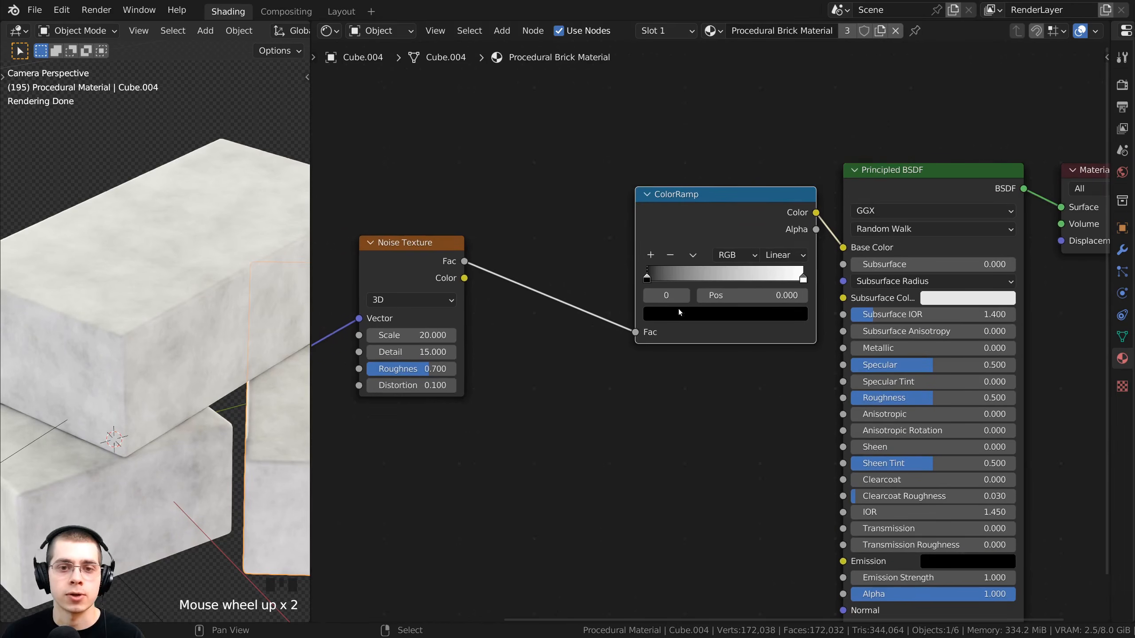
drag(636, 269, 646, 268)
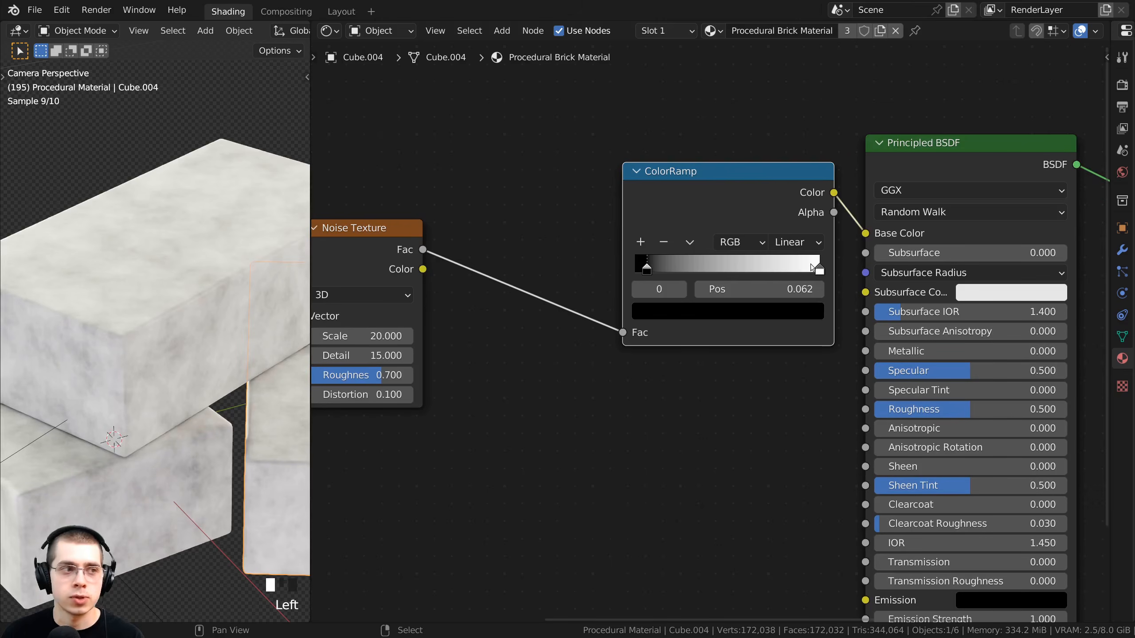
drag(812, 267, 783, 268)
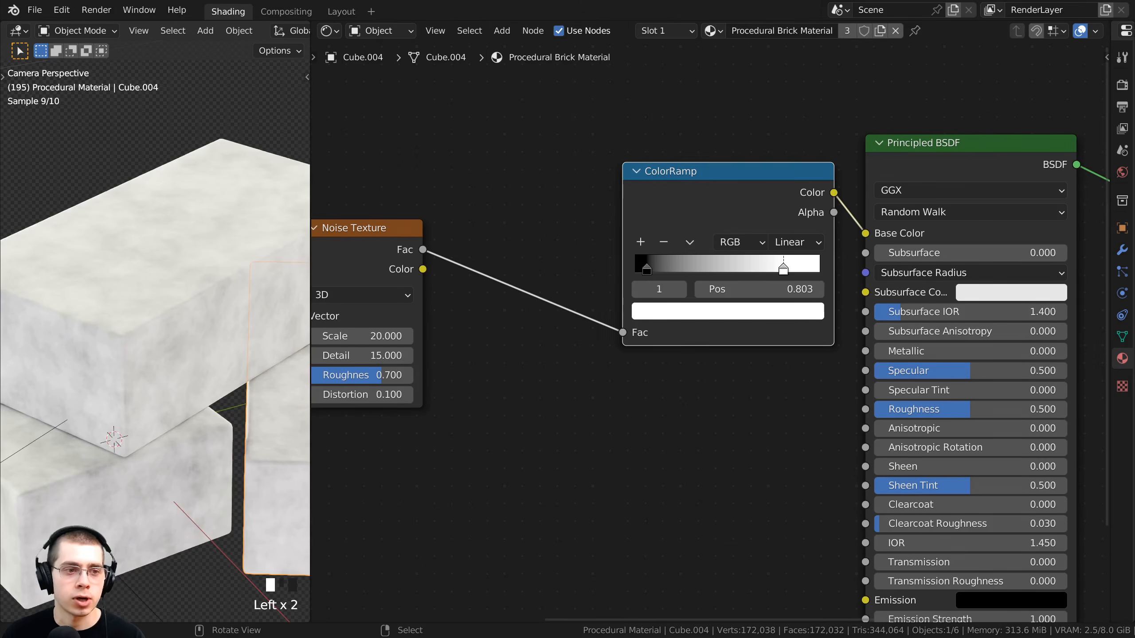
Step: Recolor the ColorRamp's white stop to a brick red and show that color's hex value
middle_drag(816, 365, 803, 374)
scroll(678, 338, up, 1)
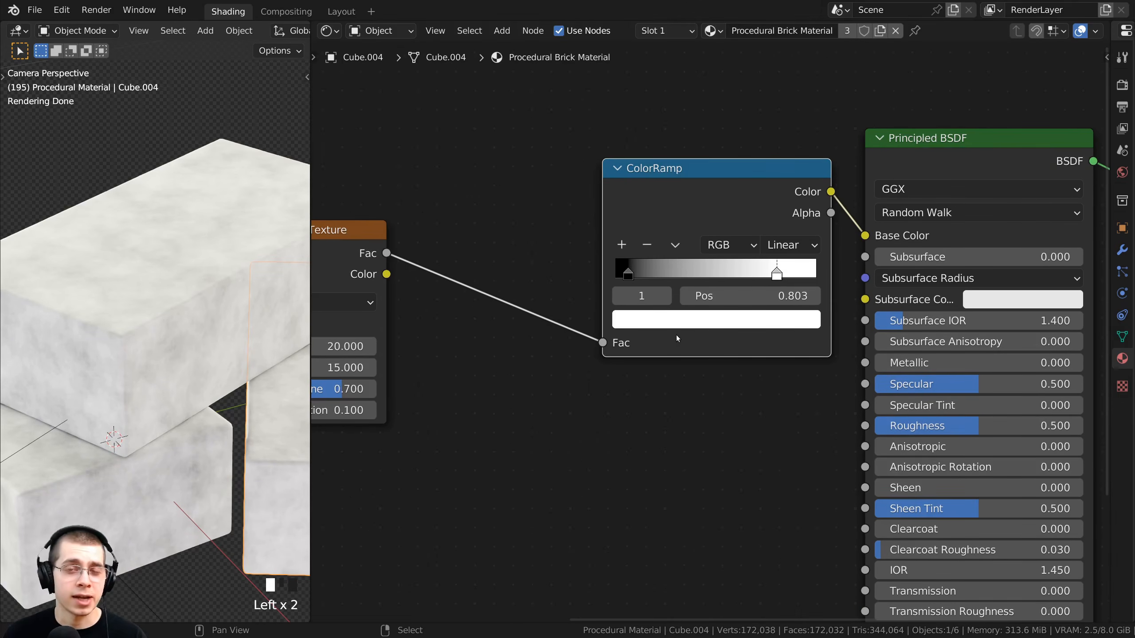
click(755, 321)
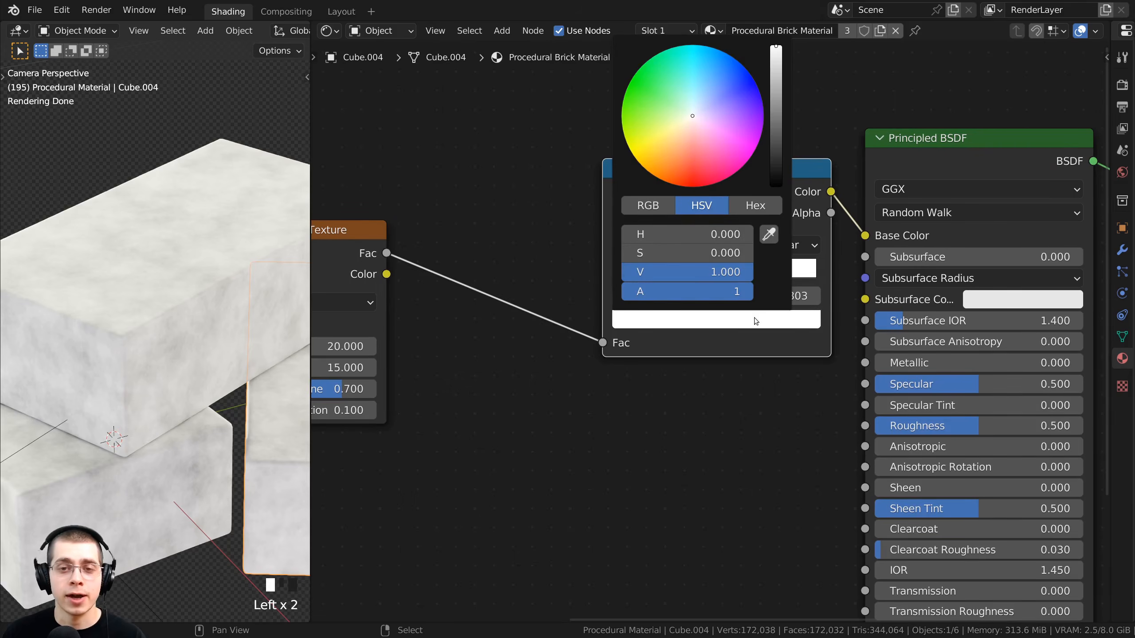
drag(689, 117, 678, 174)
drag(778, 59, 776, 77)
key(ctrl+v)
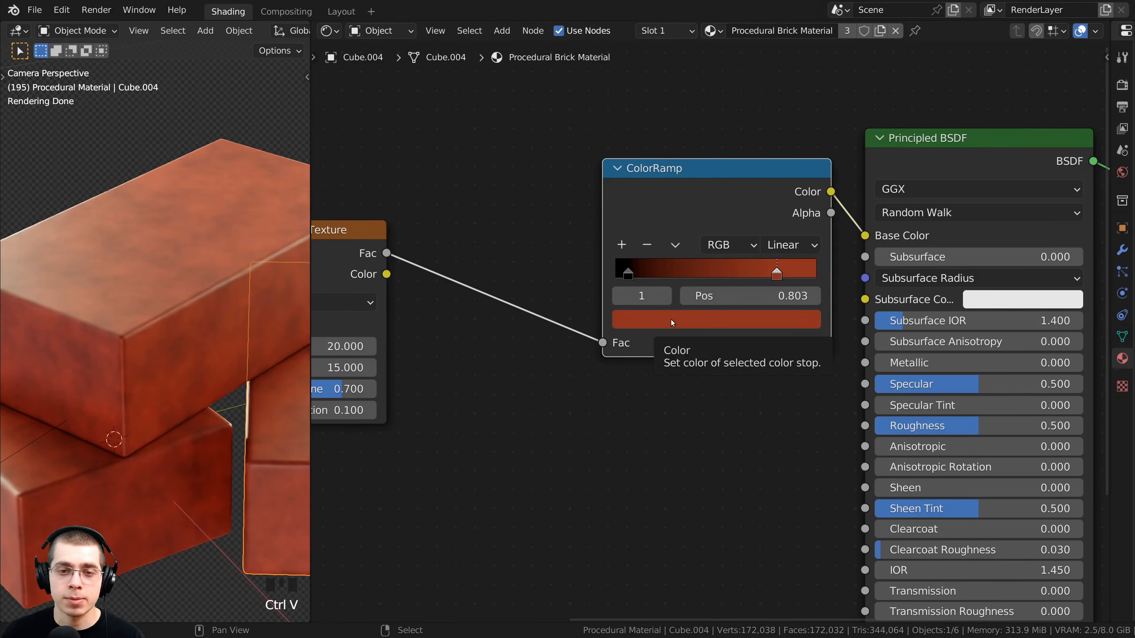
click(671, 320)
click(753, 210)
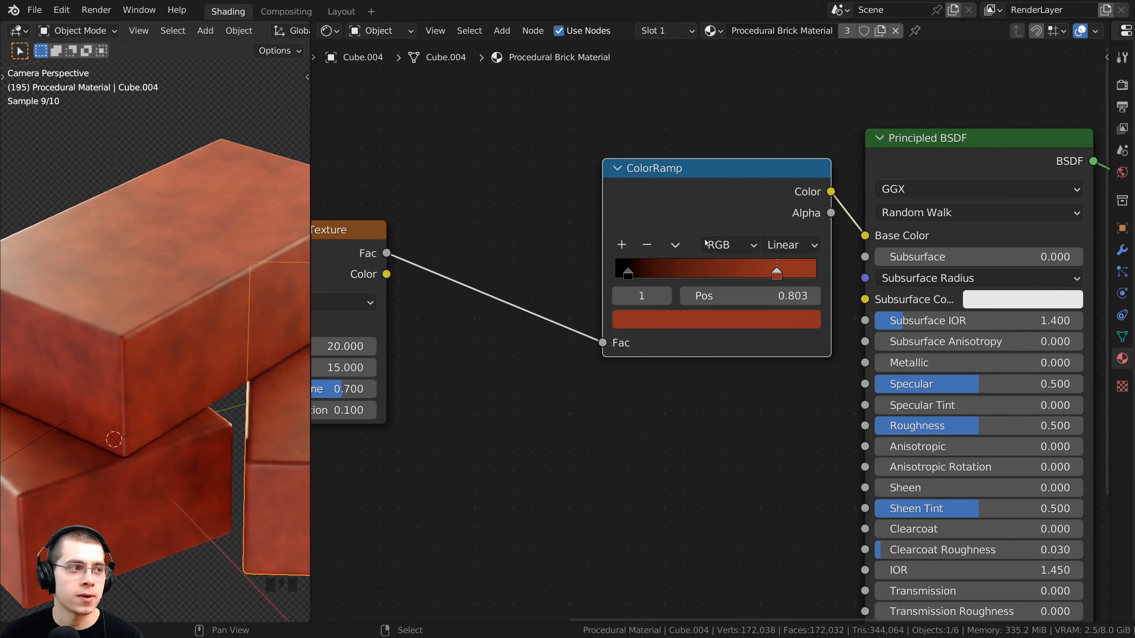
Step: Move the ColorRamp's black stop to position 0.125
click(628, 272)
drag(634, 272, 640, 274)
click(628, 272)
scroll(654, 337, down, 1)
middle_drag(654, 349, 650, 387)
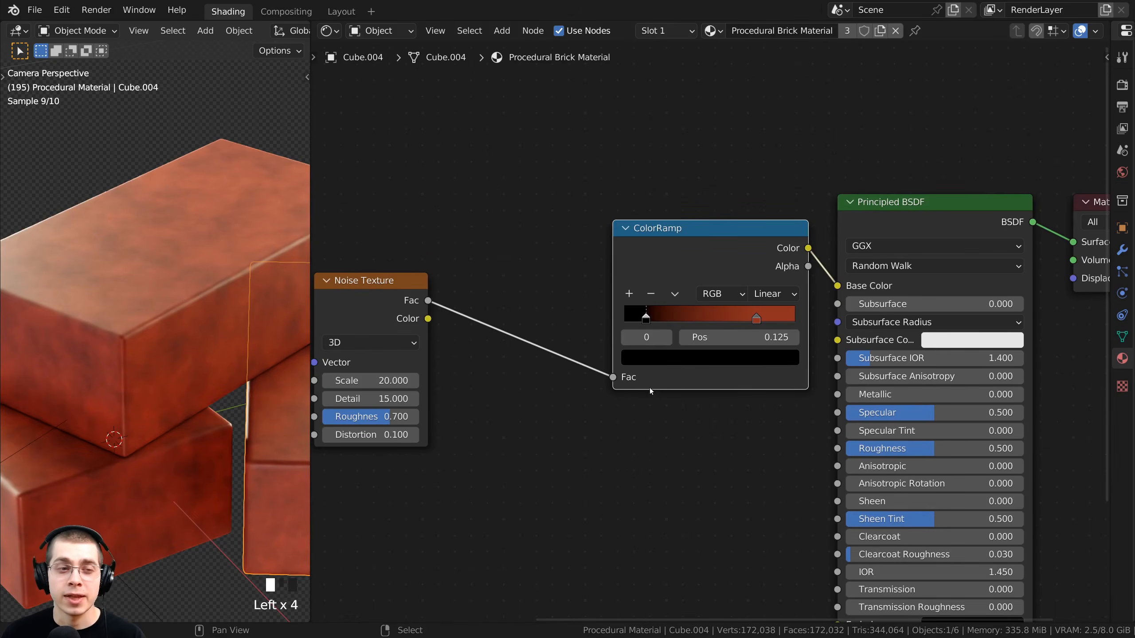
Step: Recolor the ColorRamp's black stop to a very dark brown, about hex 1D0E02, and show its color value
click(661, 357)
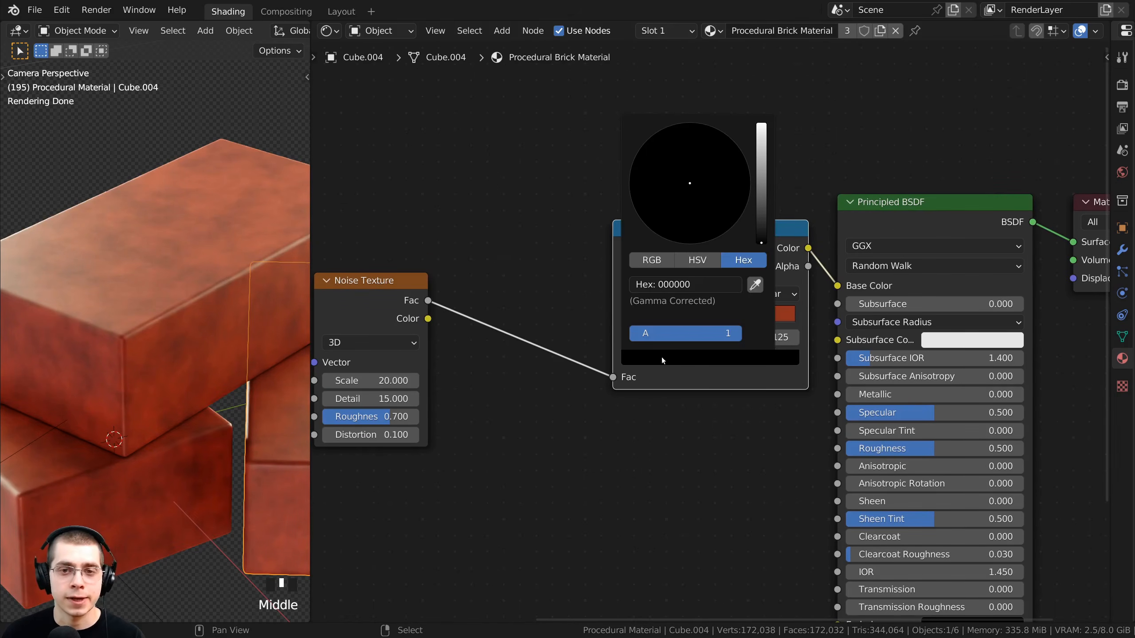
drag(760, 247, 761, 186)
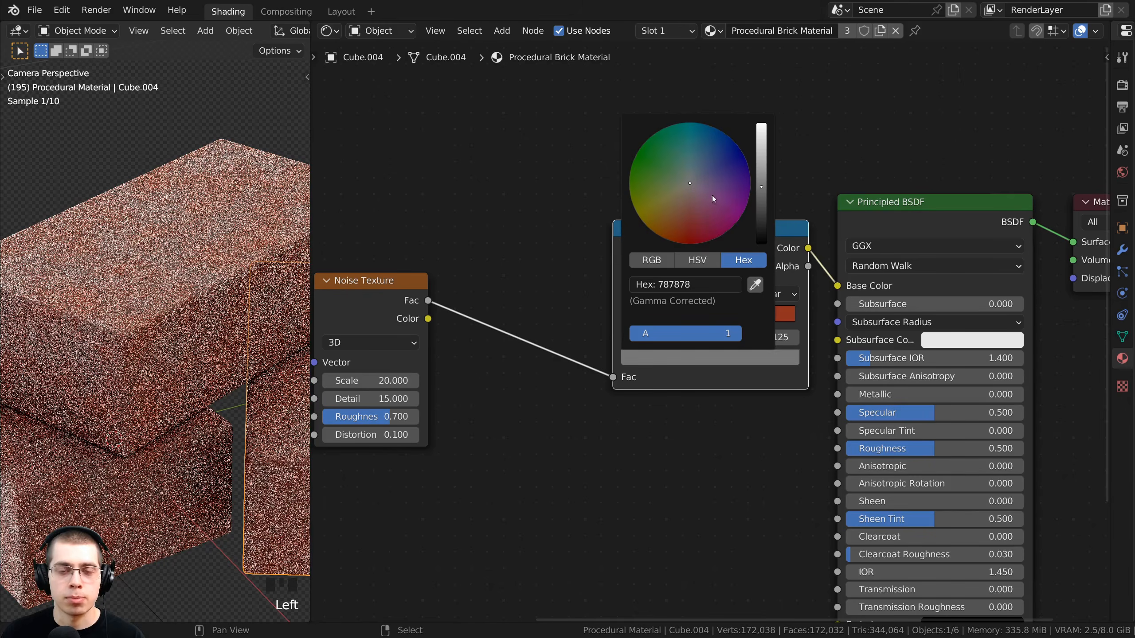
drag(690, 184, 665, 232)
drag(761, 187, 761, 231)
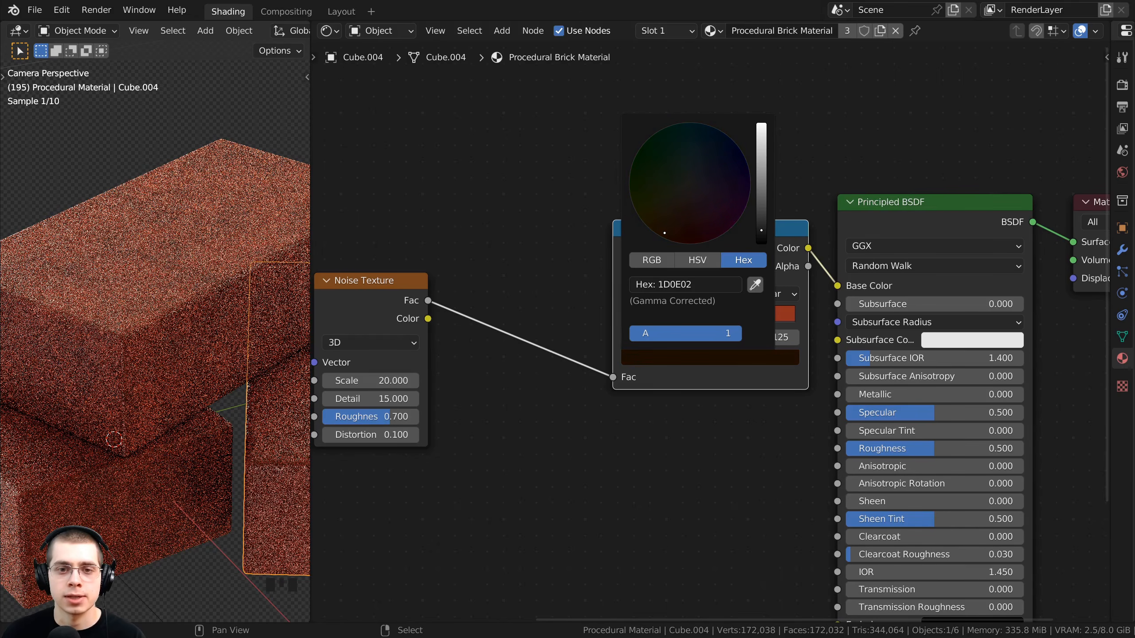
middle_drag(653, 407, 627, 406)
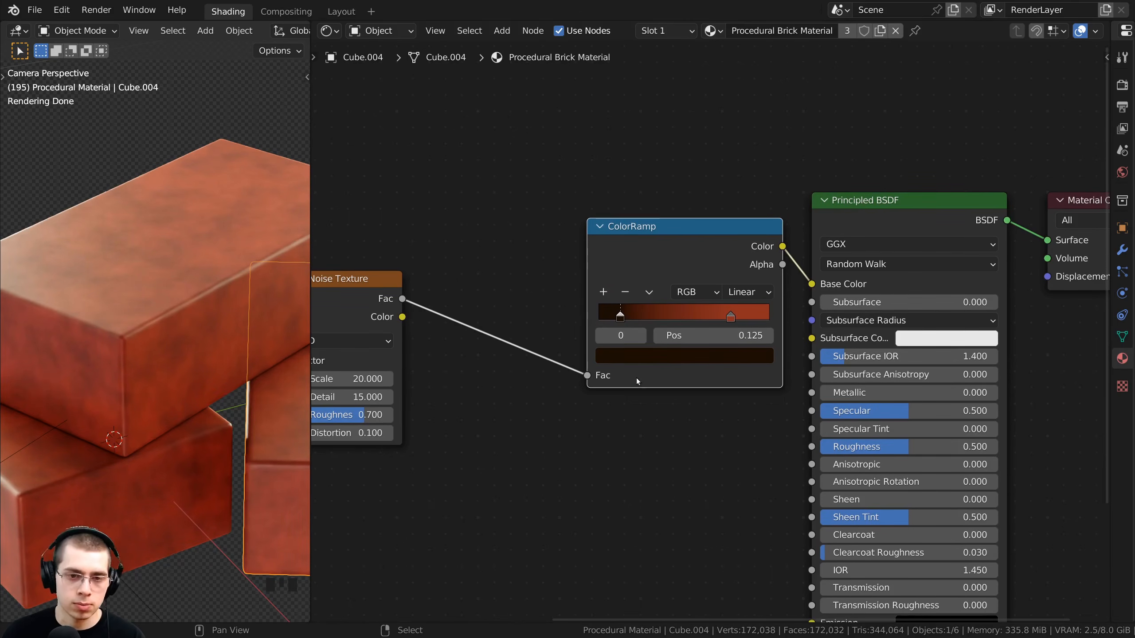
click(645, 356)
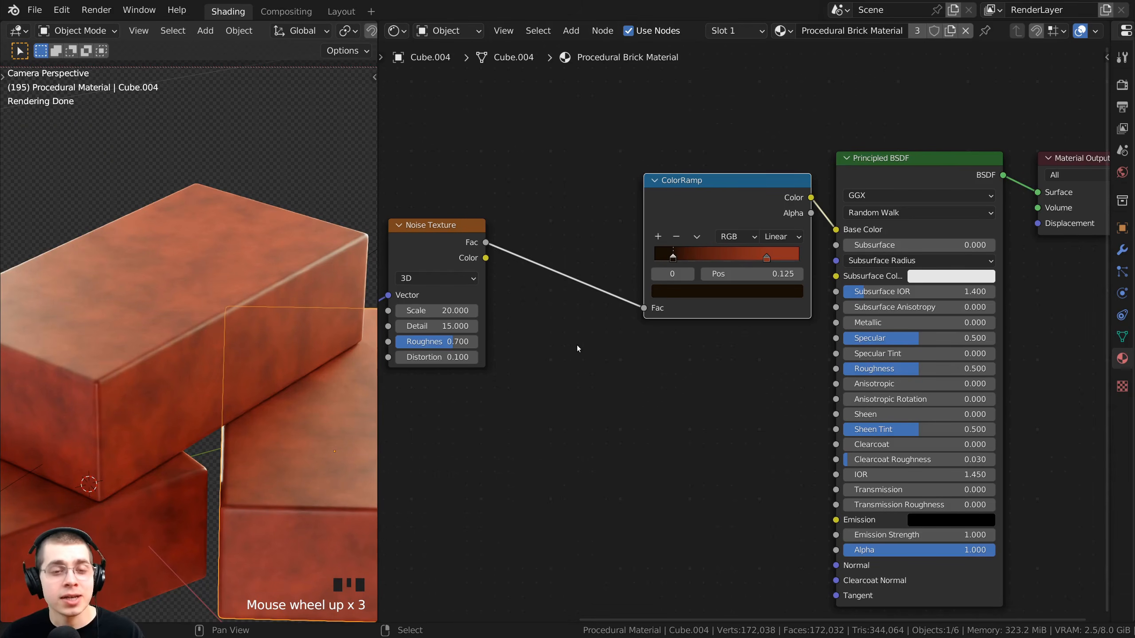
Step: Connect the Noise Texture's Fac output to the Principled BSDF's Roughness and view the bricks up close
middle_drag(577, 345, 613, 296)
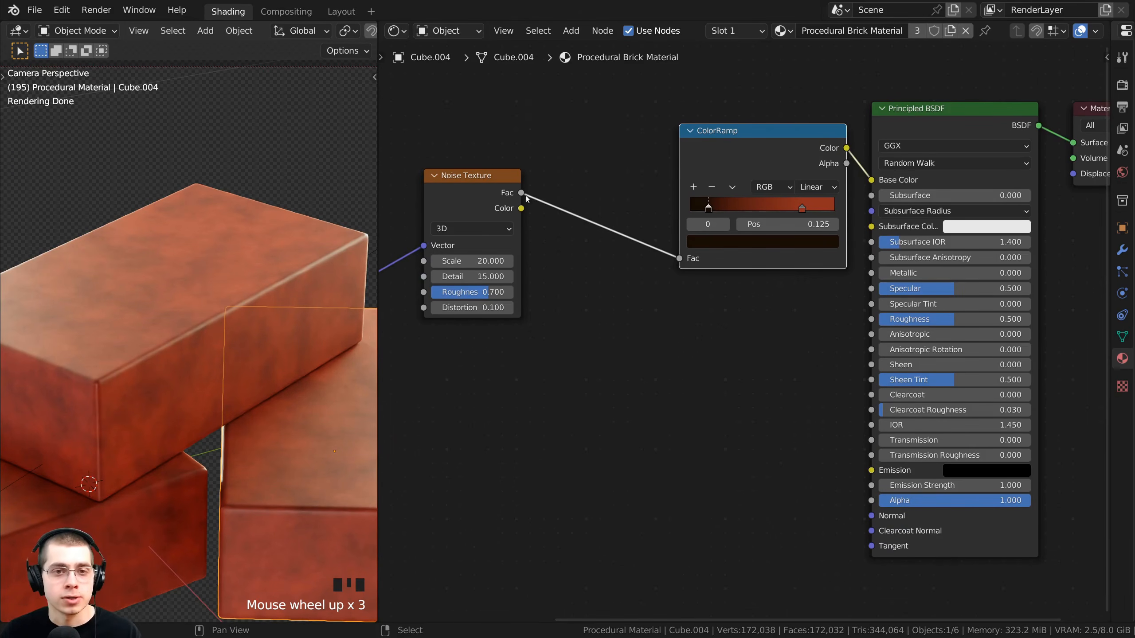
drag(521, 192, 869, 323)
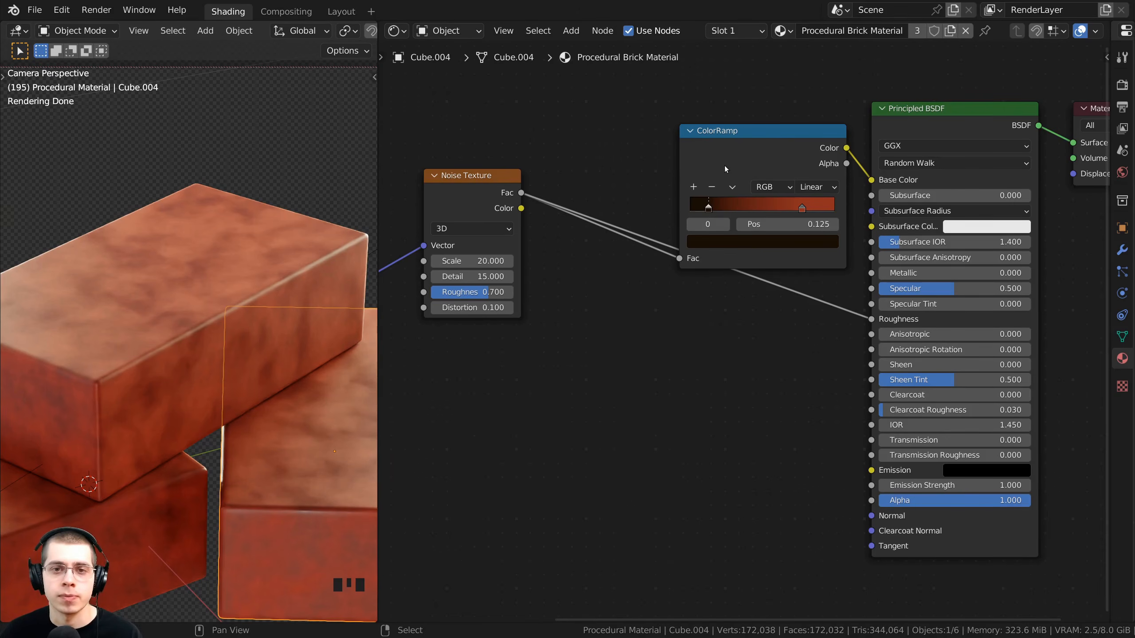
scroll(277, 378, up, 2)
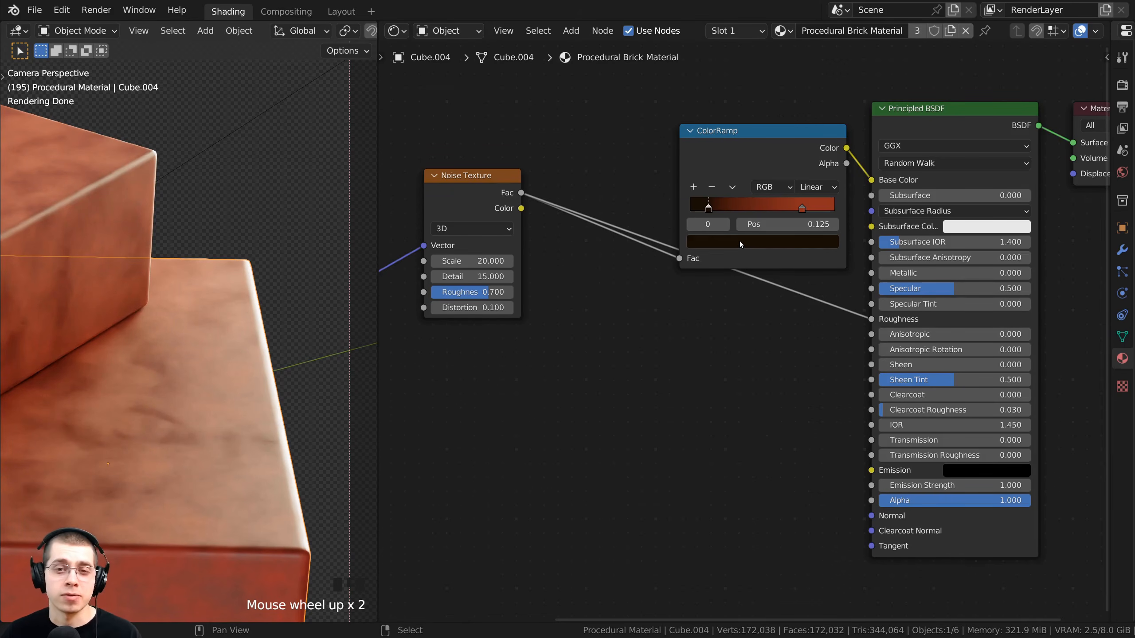
Step: Duplicate the ColorRamp onto the link between the Noise Texture and Roughness, and reset the copy to its default black-to-white gradient
click(734, 151)
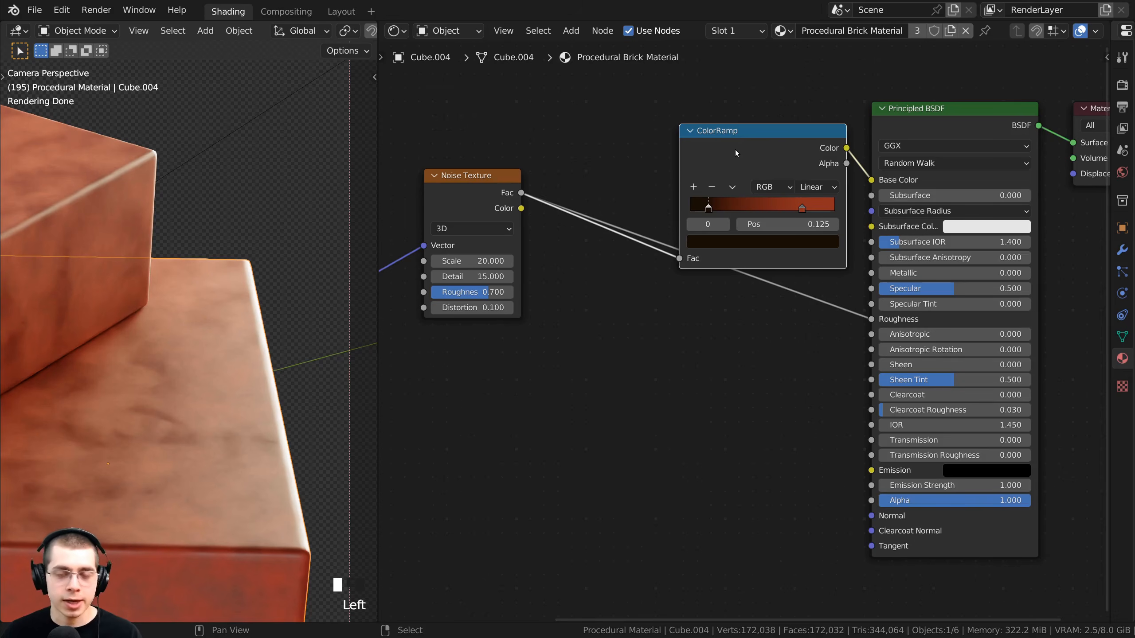
key(shift+d)
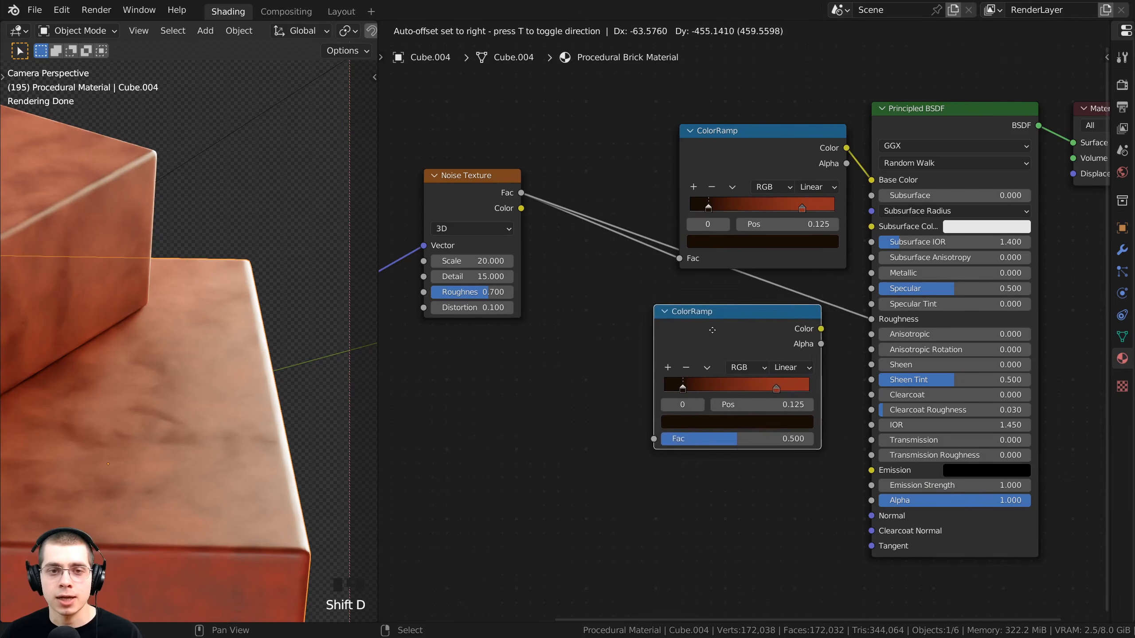
click(766, 302)
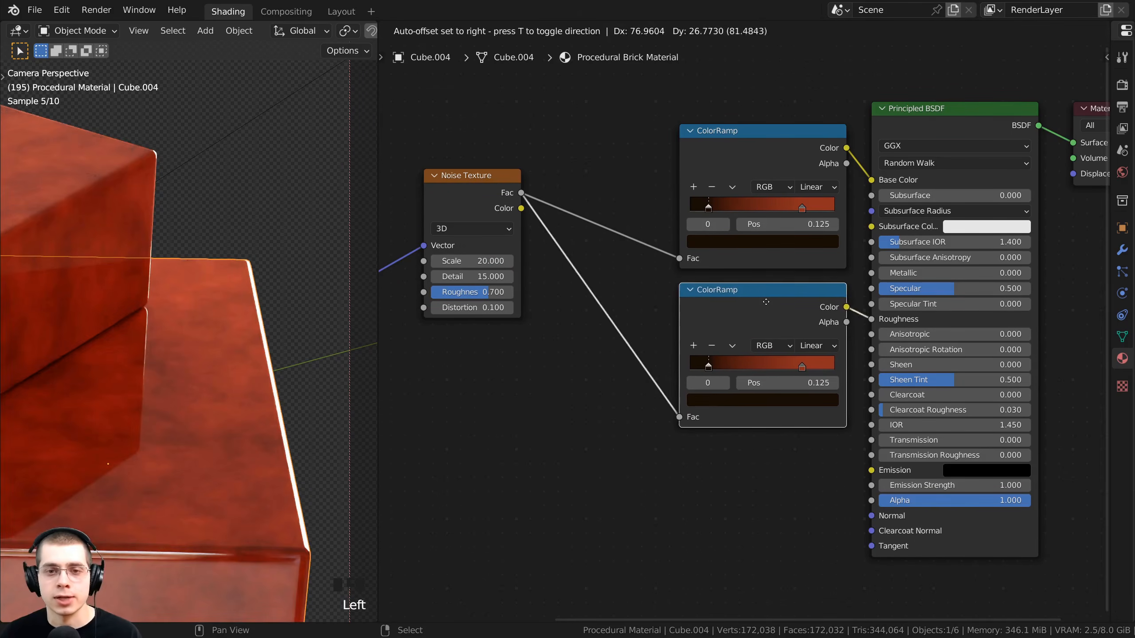
click(767, 300)
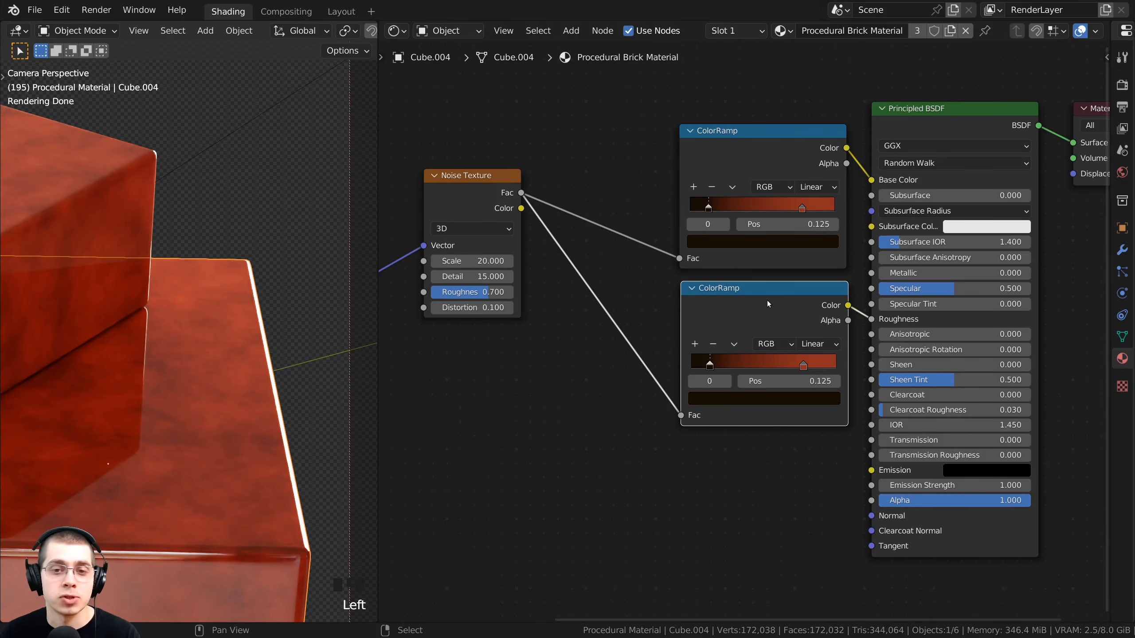
key(BackSpace)
drag(735, 299, 736, 298)
scroll(178, 358, down, 4)
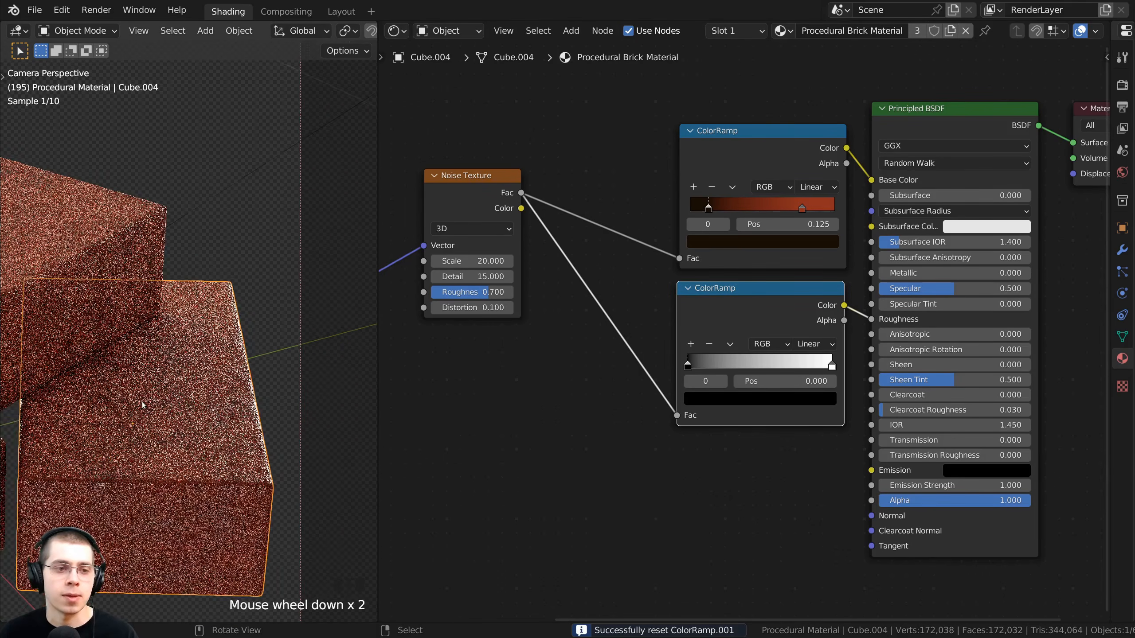
Step: Recolor the black stop of the Roughness ColorRamp to light grey, hex D1D1D1, and show its color value
scroll(697, 420, up, 4)
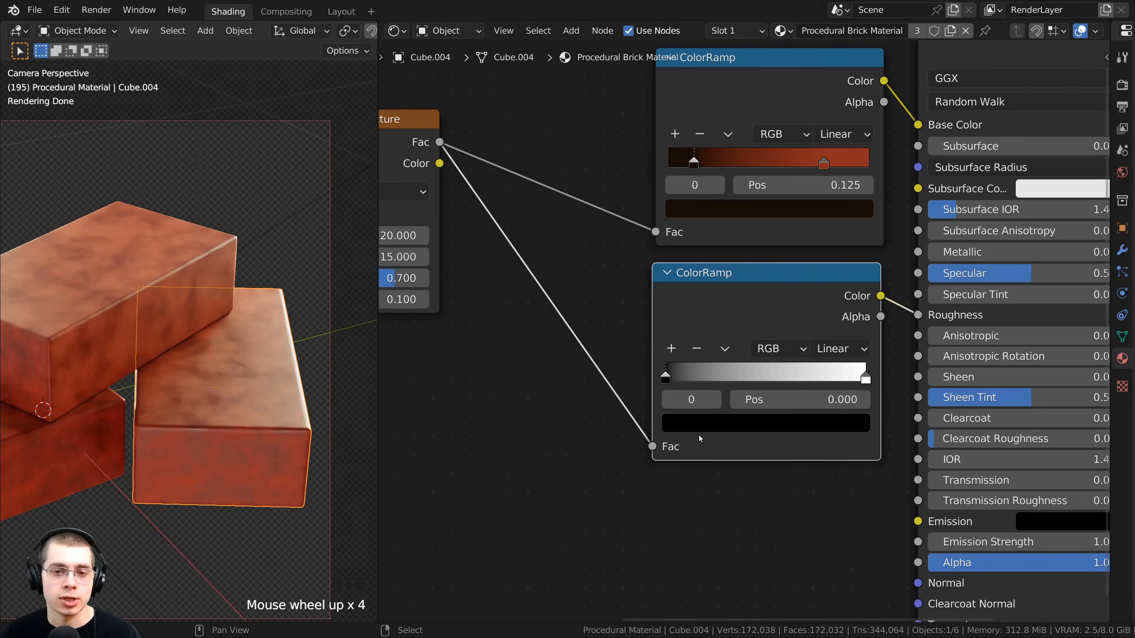
scroll(724, 430, up, 1)
middle_drag(727, 429, 675, 459)
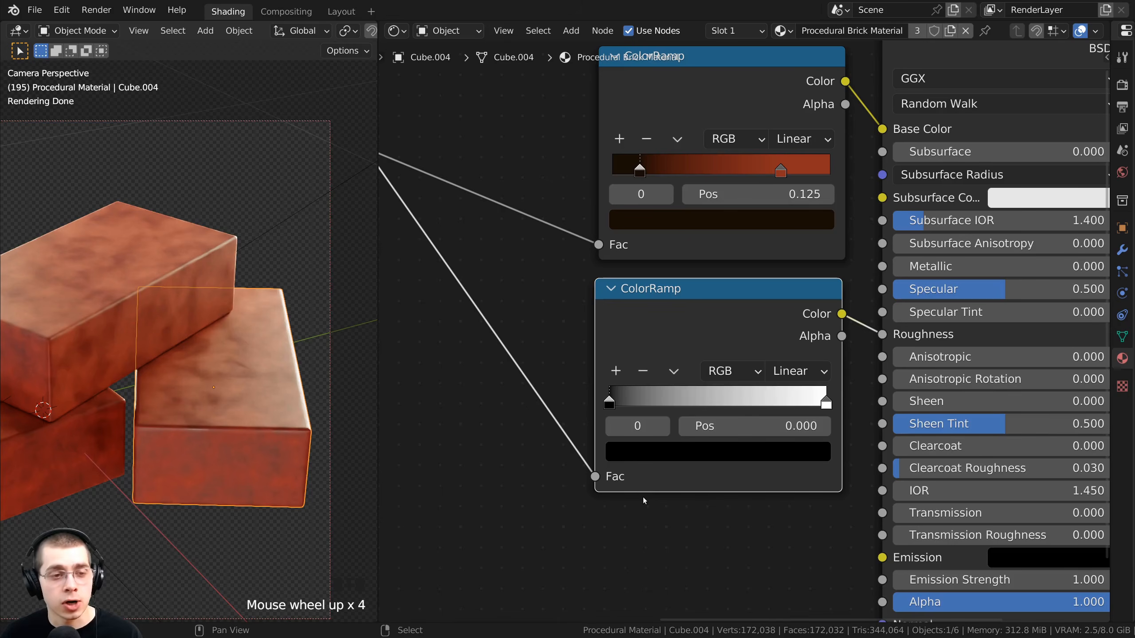
middle_drag(681, 485, 683, 492)
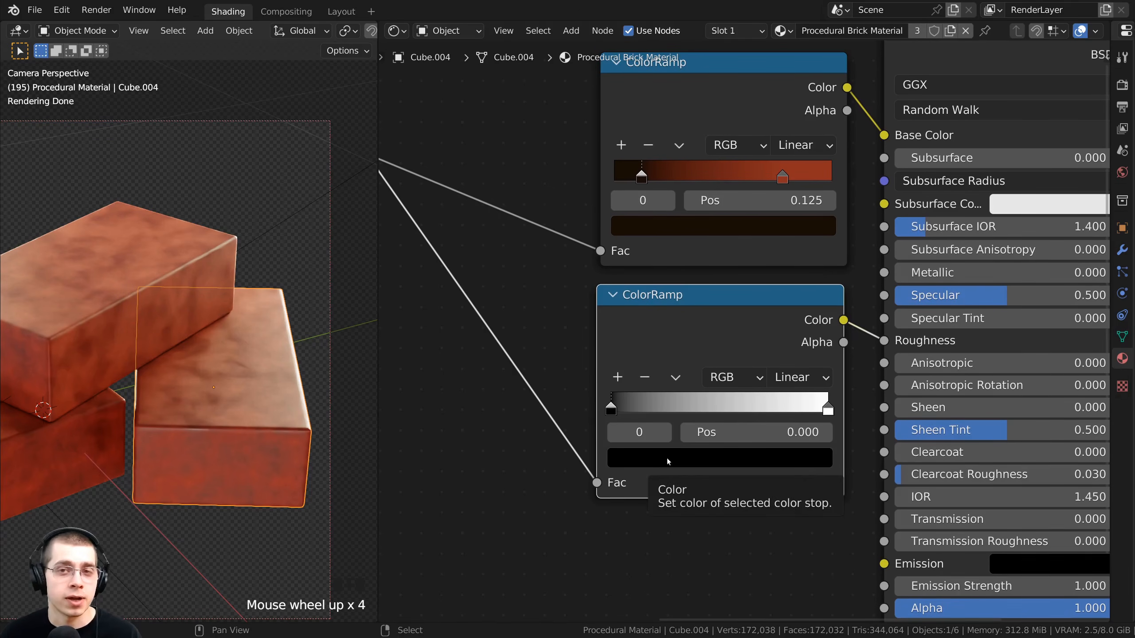
click(611, 408)
click(641, 456)
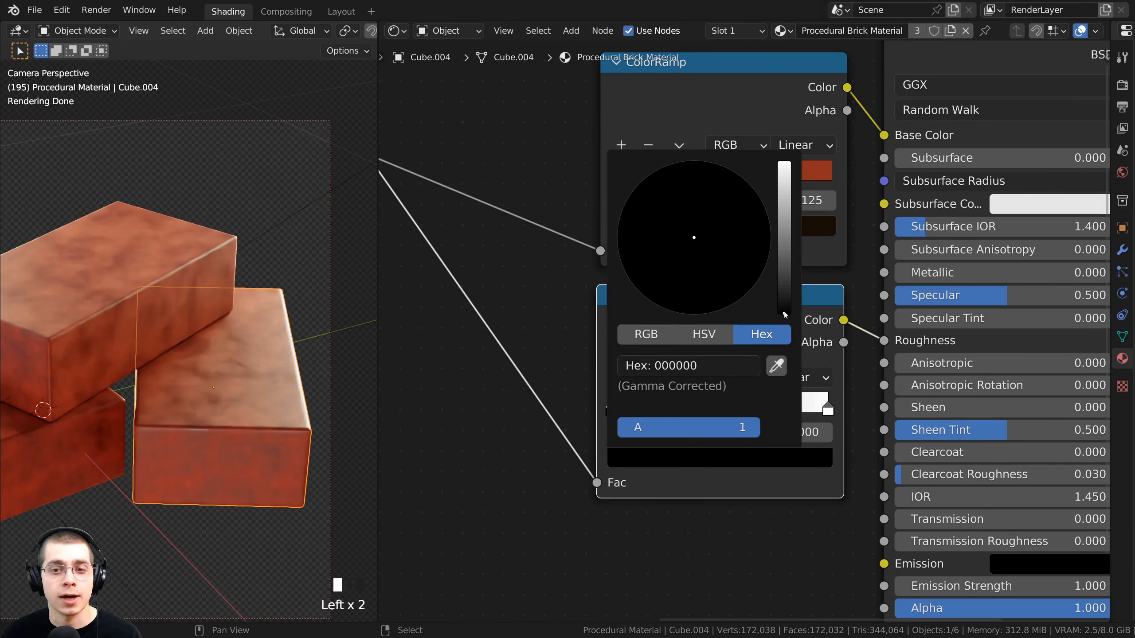
drag(783, 309, 783, 180)
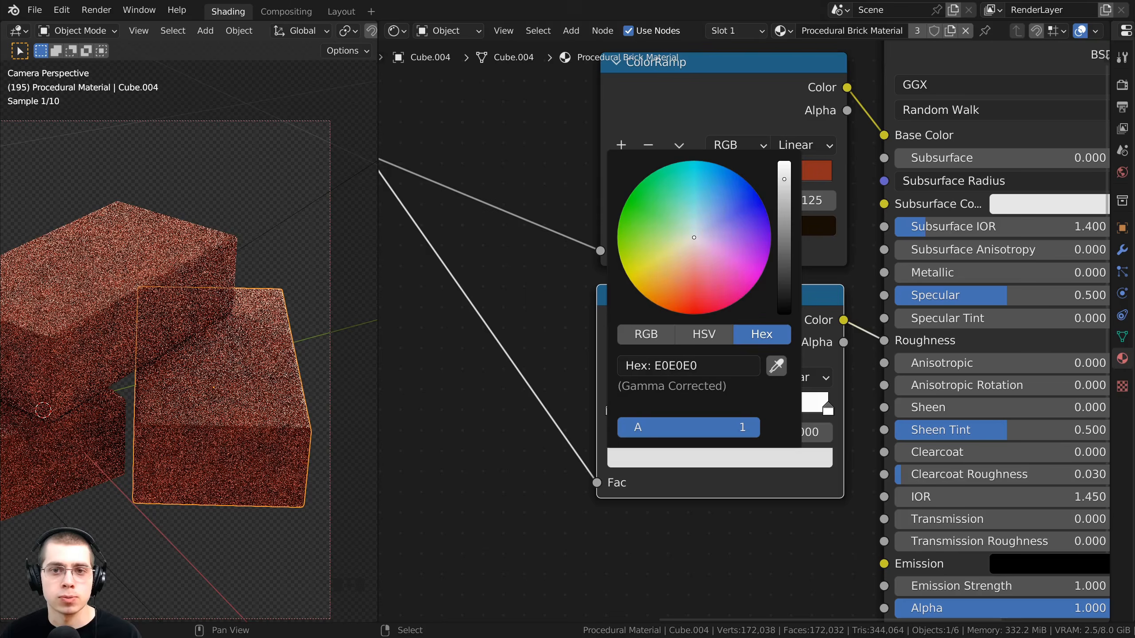
key(ctrl+v)
click(637, 469)
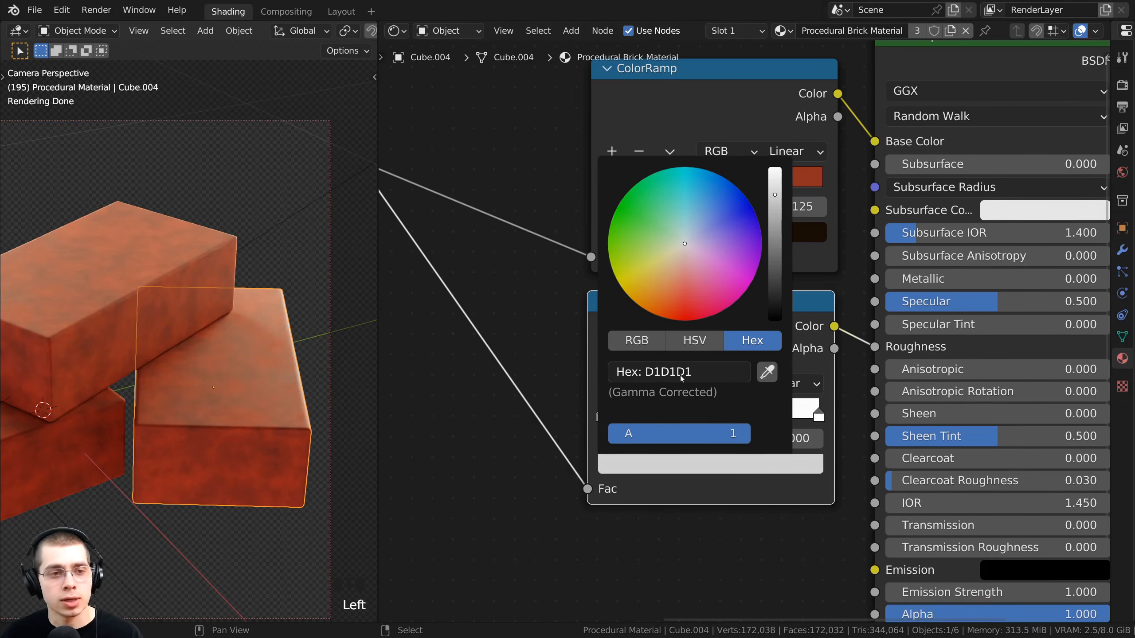
Step: Deselect all objects in the 3D view with the three bricks in sight
scroll(177, 327, down, 2)
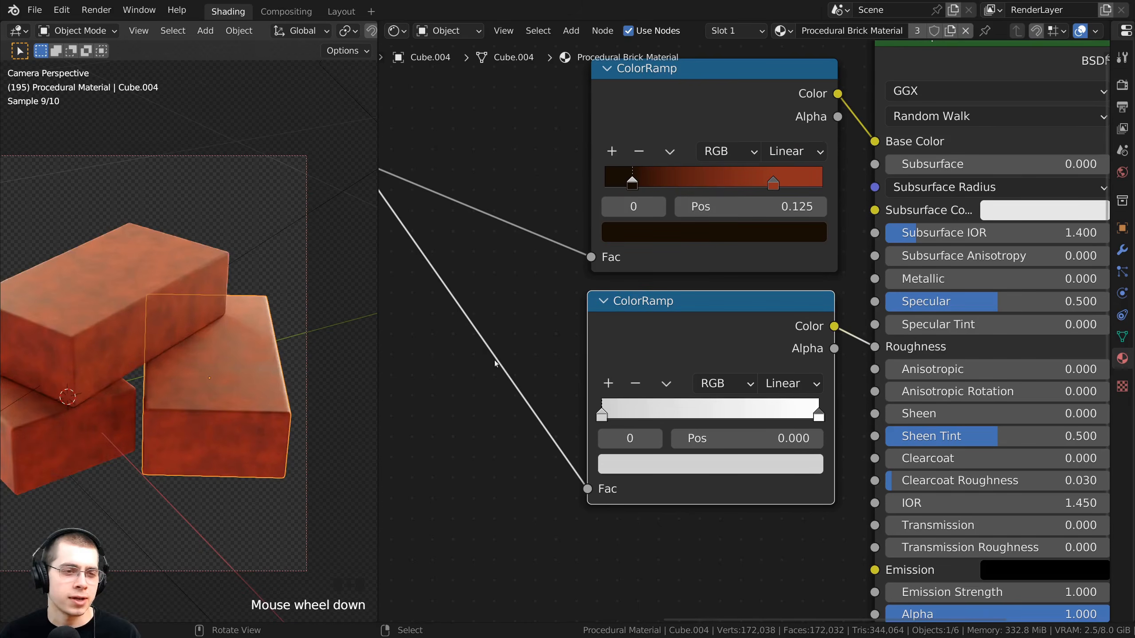
scroll(495, 364, down, 3)
shift+middle_drag(205, 377, 262, 367)
key(a)
key(a)
Step: Connect the Noise Texture's Fac output directly to the Principled BSDF's Normal input and view the bricks up close
middle_drag(481, 362, 589, 288)
scroll(548, 313, down, 3)
scroll(616, 391, up, 3)
drag(569, 157, 567, 158)
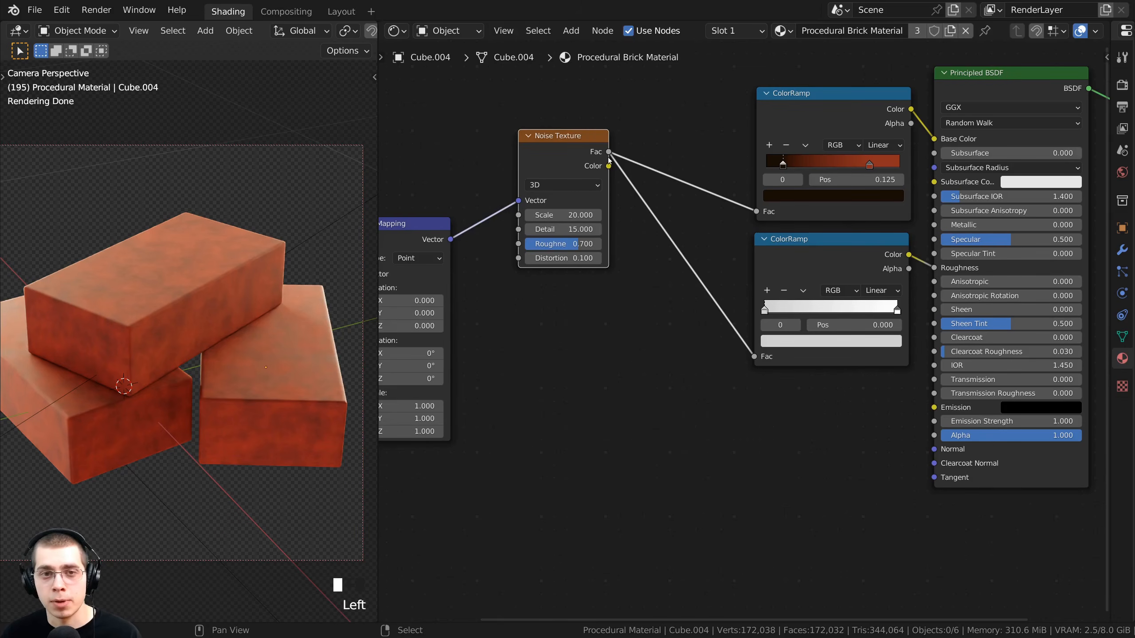
drag(608, 153, 934, 449)
scroll(180, 333, up, 4)
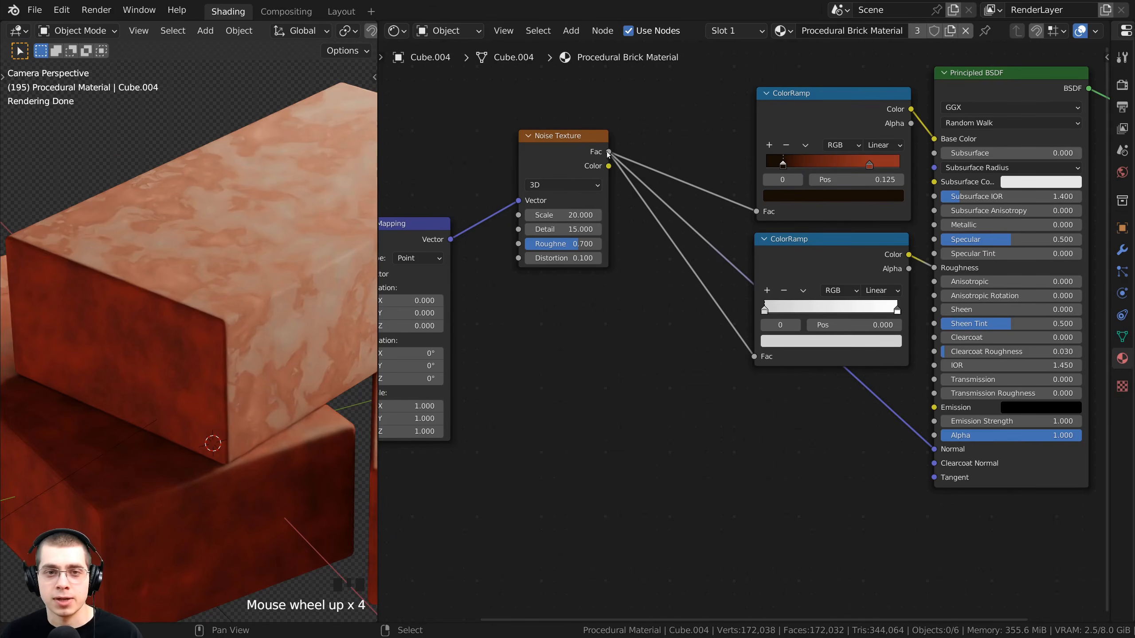
drag(608, 151, 676, 127)
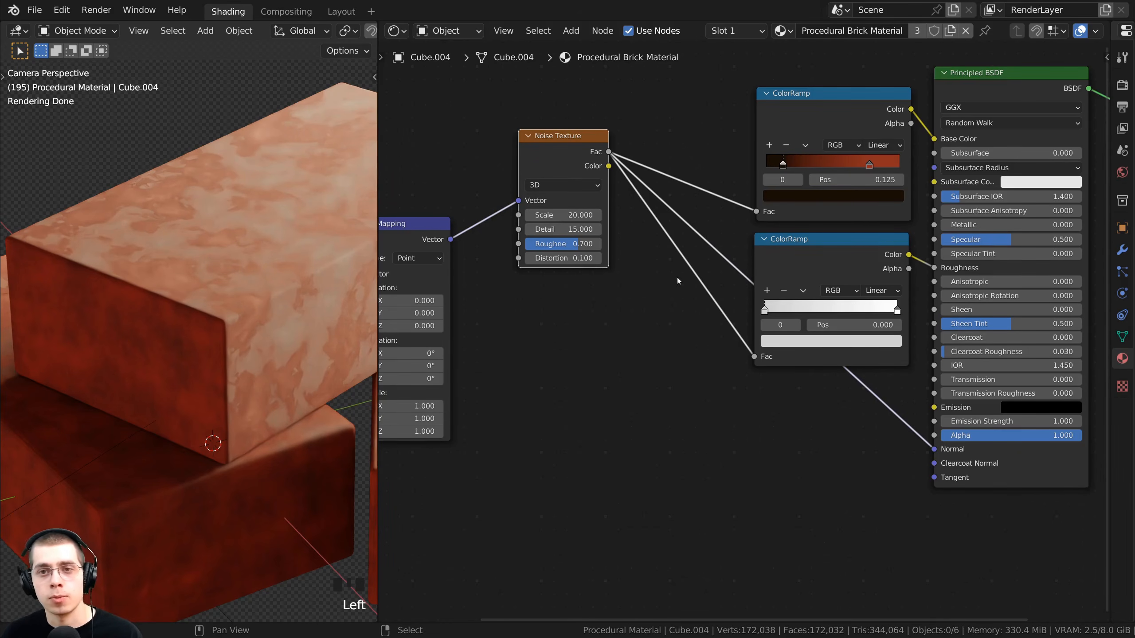
Step: Insert a Bump node on the link between the Noise Texture and Normal, and move its incoming link to the Height input
key(shift+a)
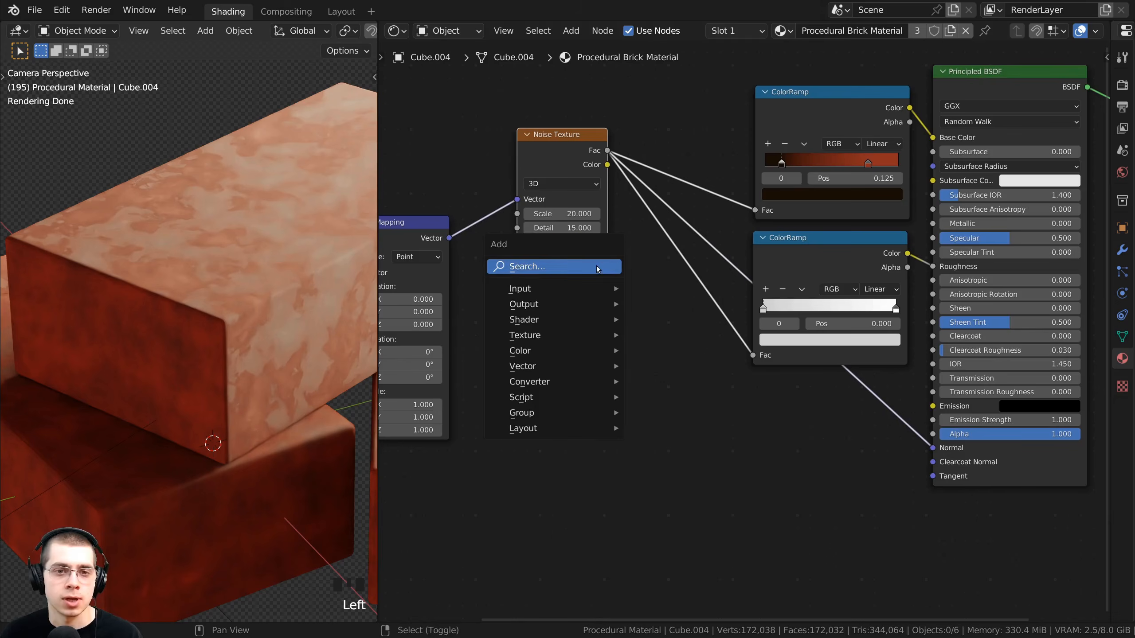
click(520, 271)
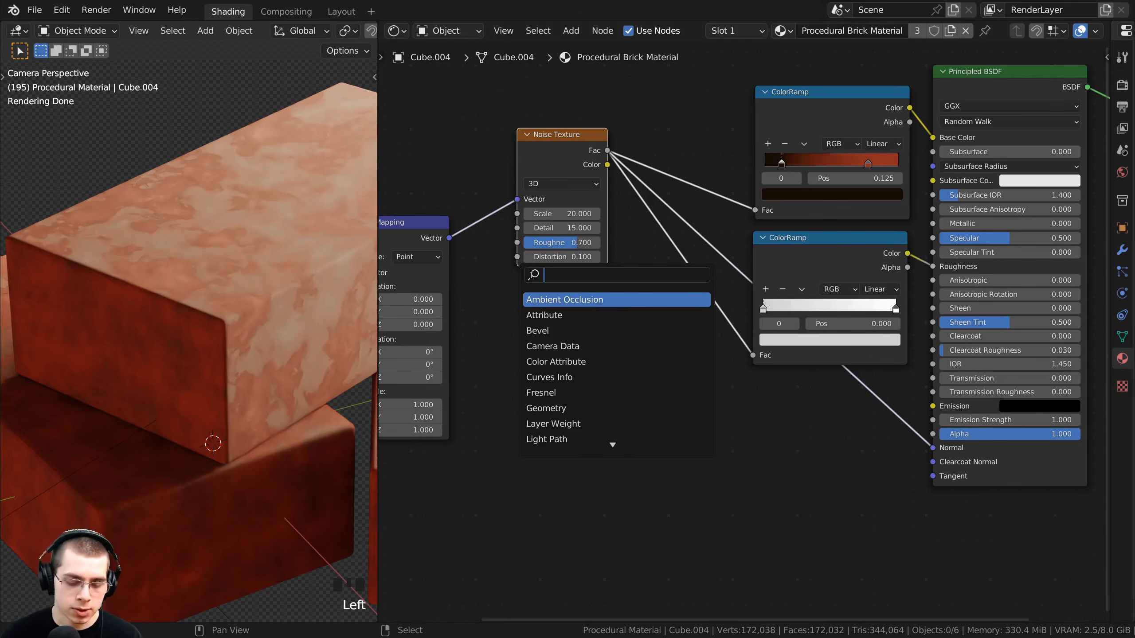
text(bum)
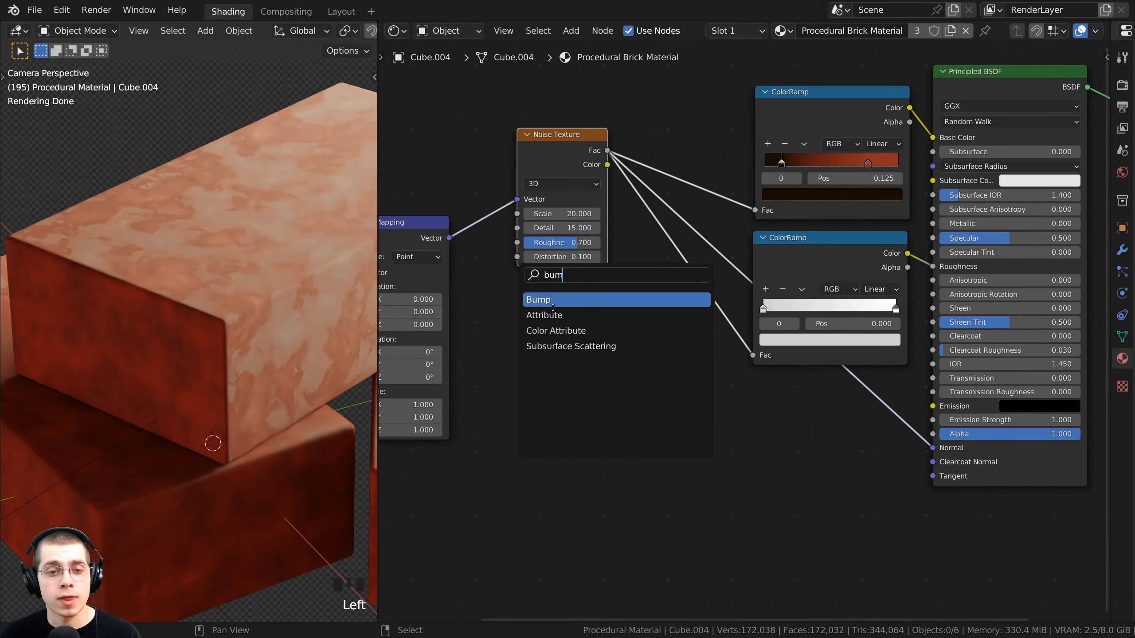
key(Return)
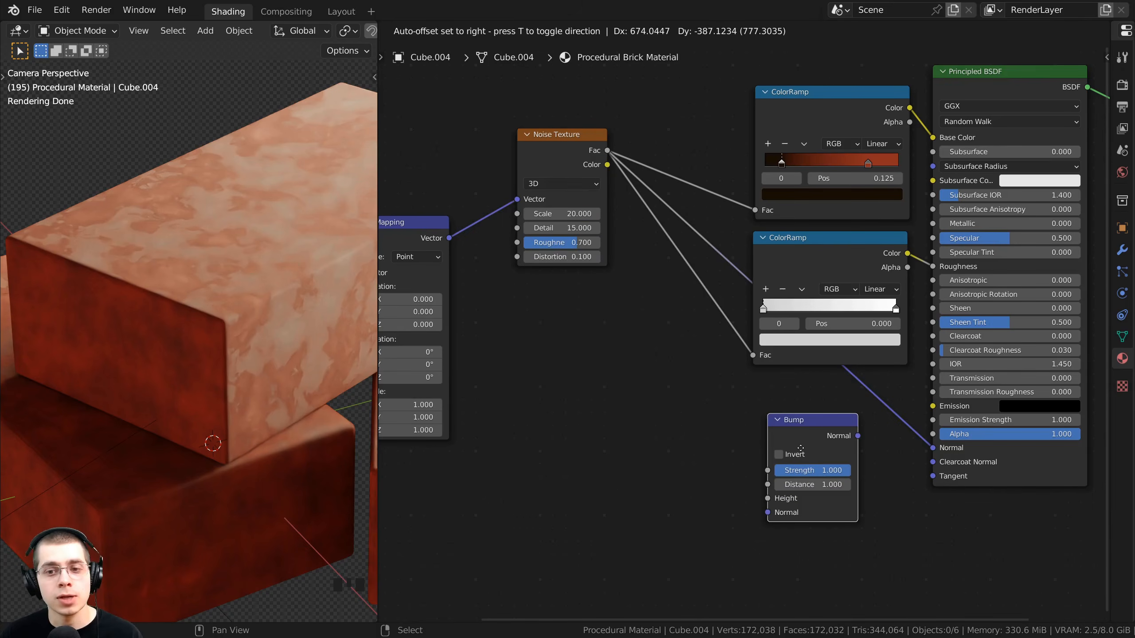
click(847, 442)
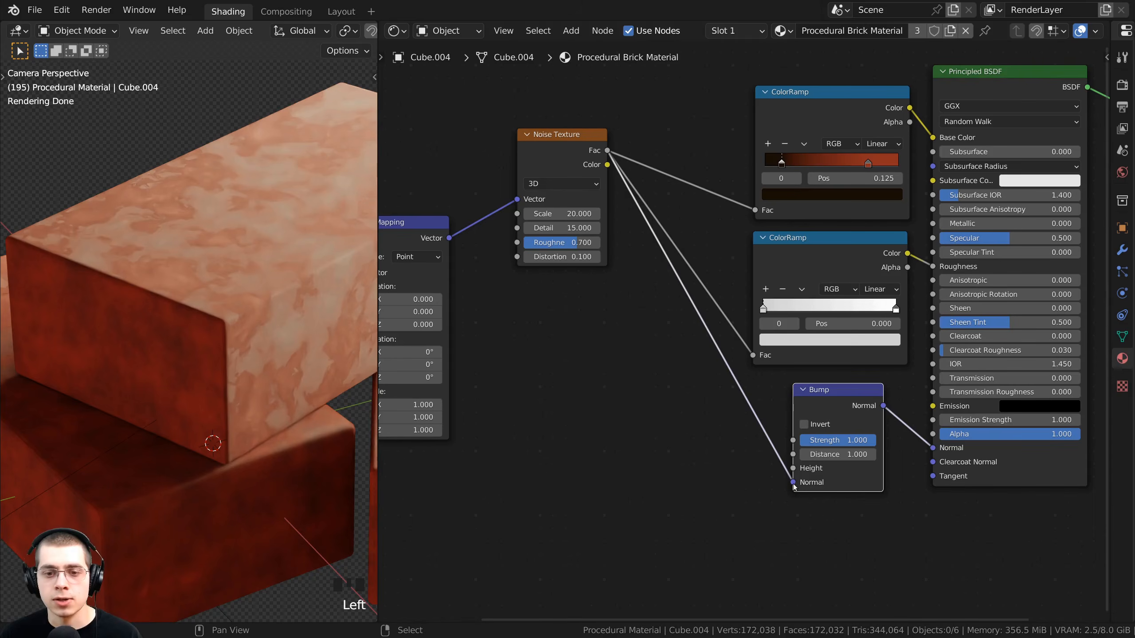
mouse_move(793, 482)
mouse_down()
mouse_move(765, 485)
mouse_move(790, 471)
mouse_up()
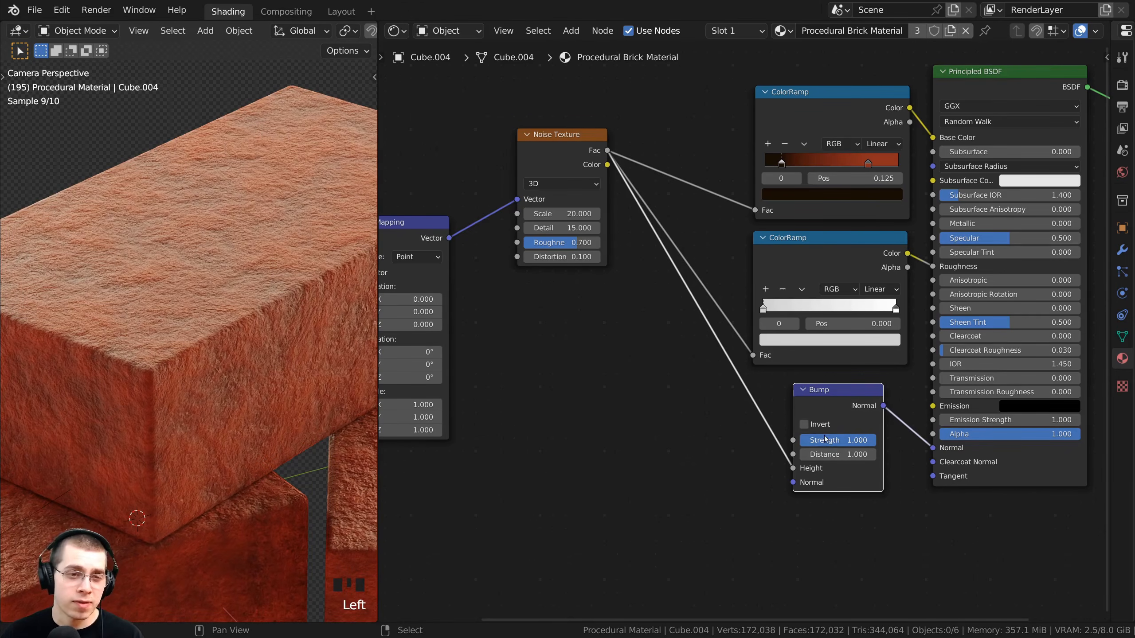
Step: Set the Bump node's Strength to 0.2 and view the bricks
click(836, 440)
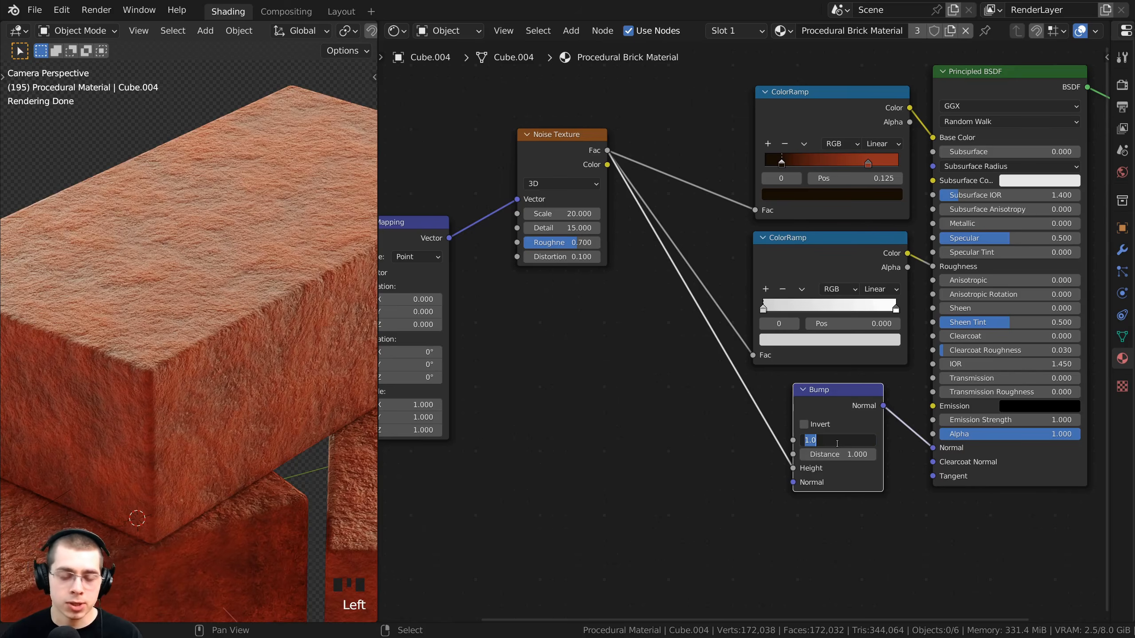
text(0.2)
key(Return)
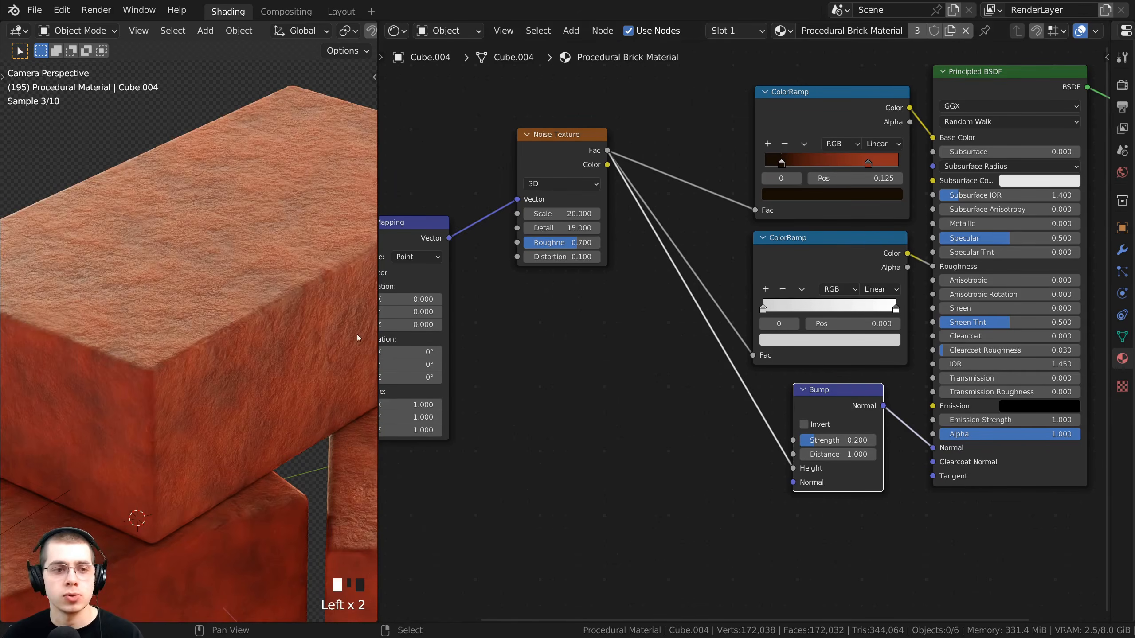
scroll(272, 311, down, 2)
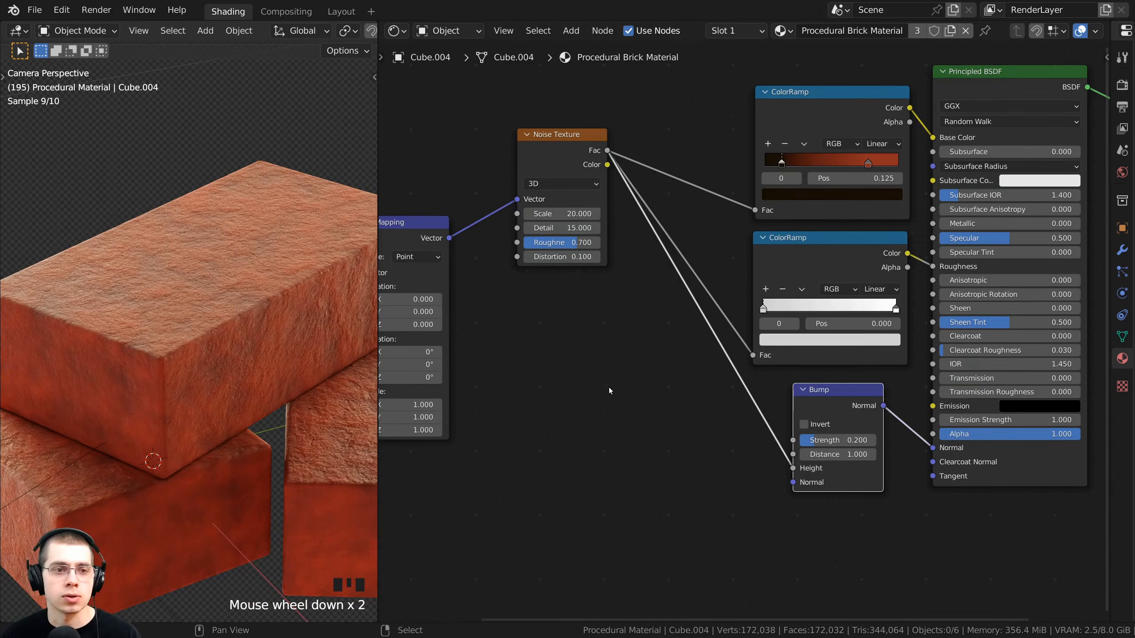
Step: Add a Voronoi Texture node below the Noise Texture node
middle_drag(609, 386, 741, 381)
scroll(742, 381, down, 2)
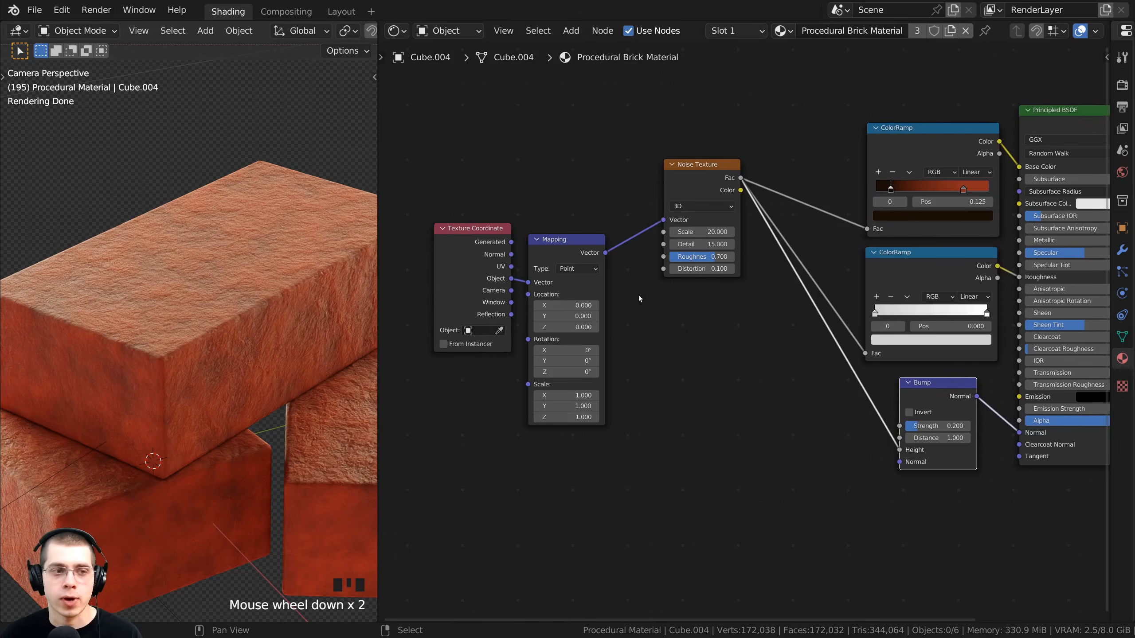
middle_drag(694, 287, 704, 279)
key(shift+a)
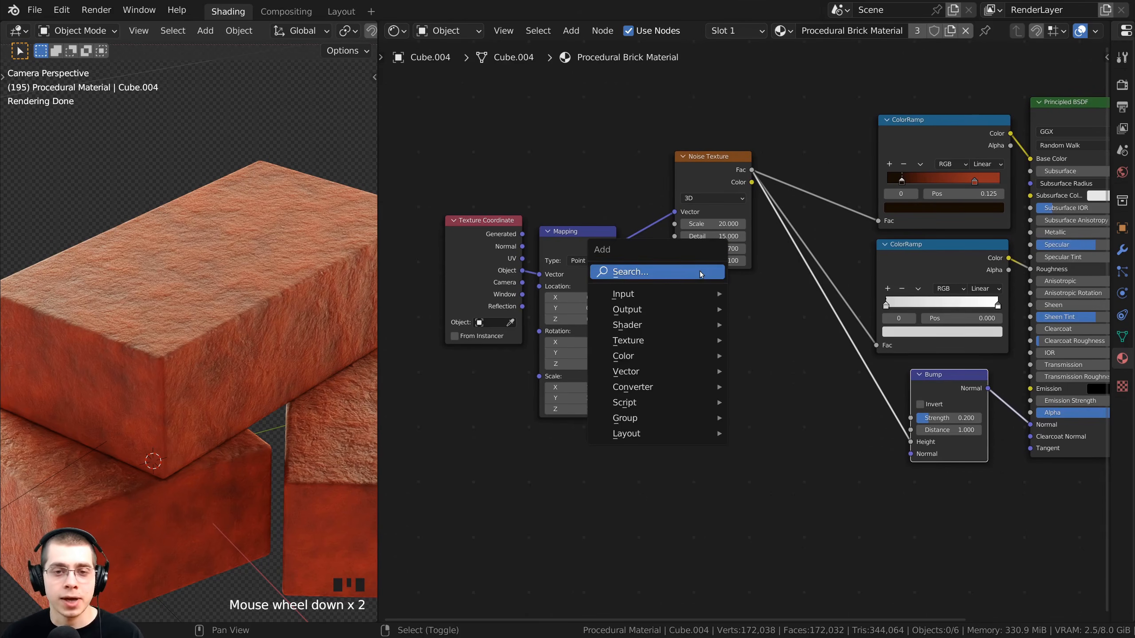
click(699, 271)
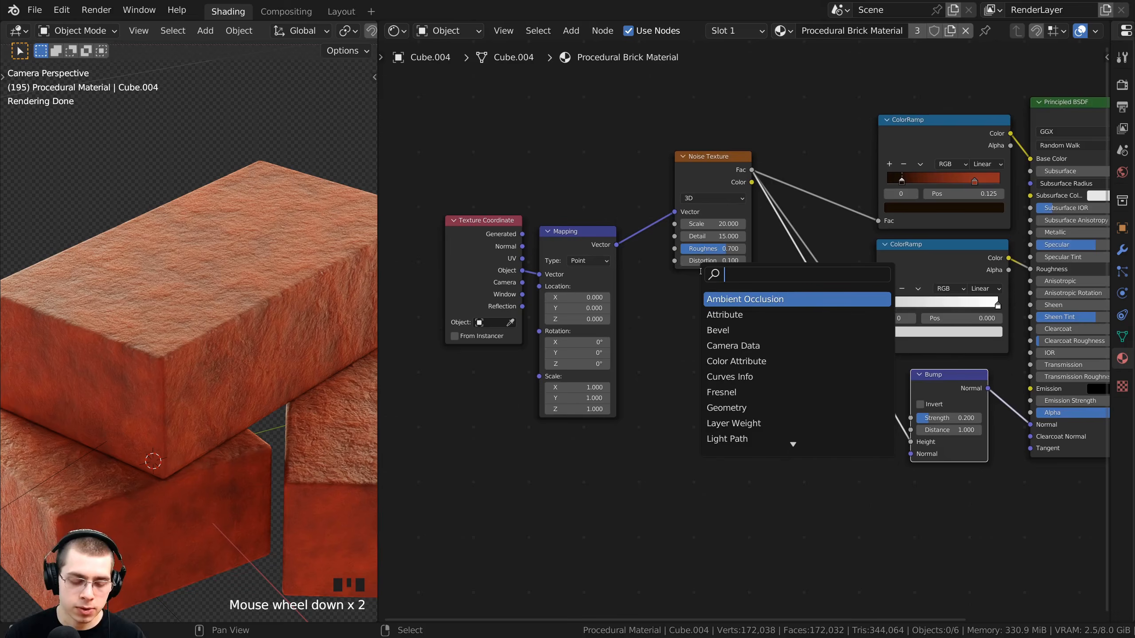
text(vor)
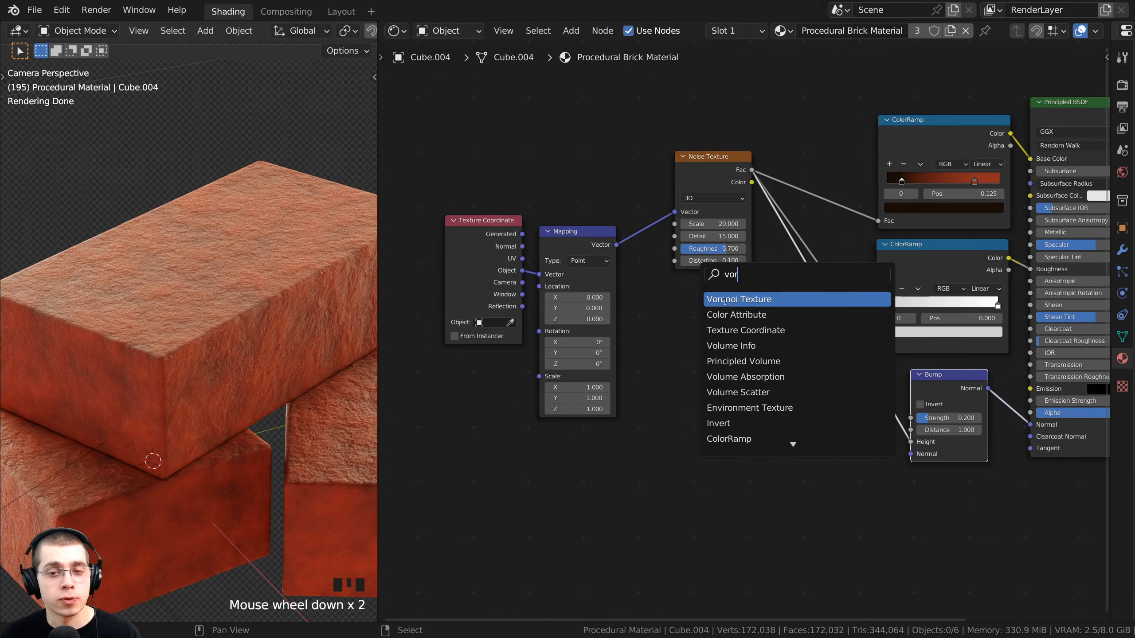
click(724, 301)
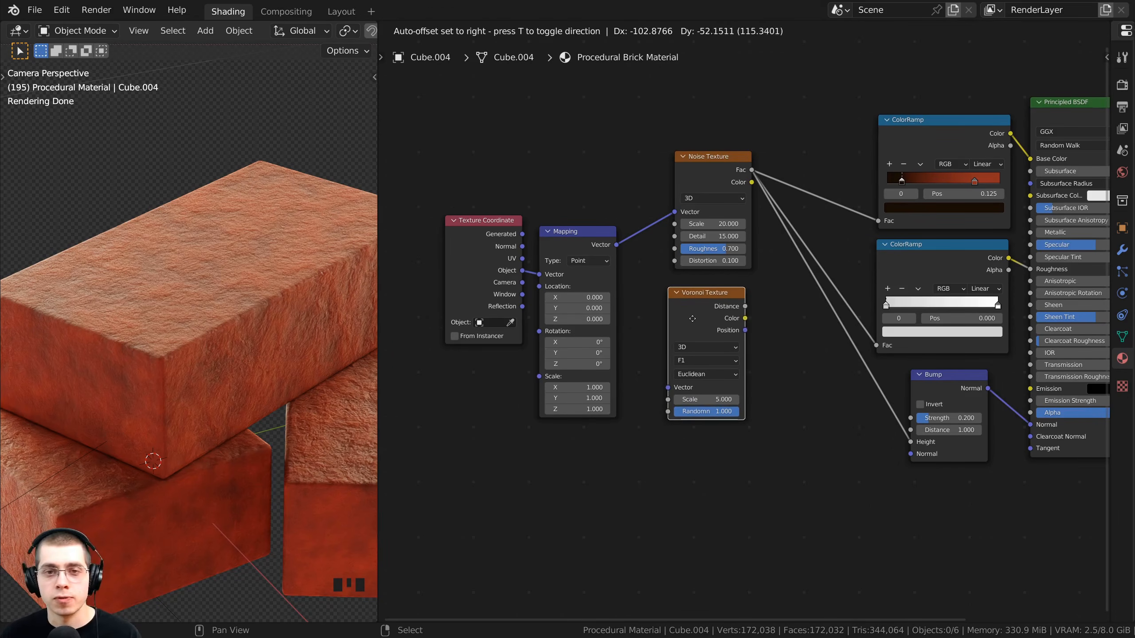
click(693, 319)
Step: Move the Texture Coordinate and Mapping nodes away from the textures and connect Mapping's Vector output to the Voronoi Texture's Vector input
middle_drag(620, 252, 658, 252)
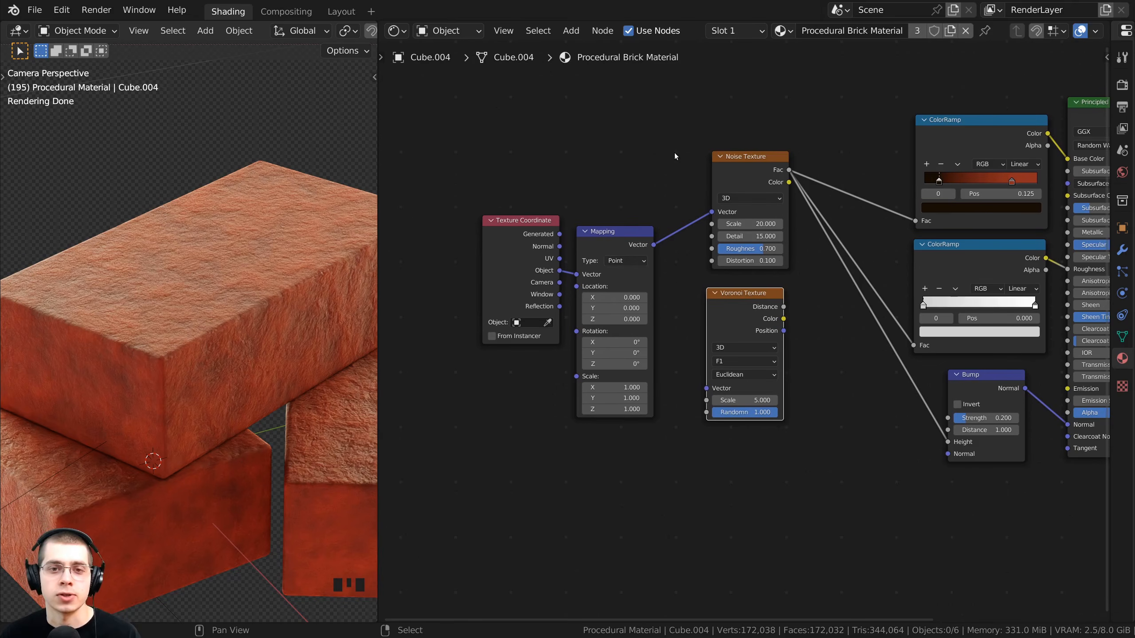
drag(674, 153, 438, 462)
key(g)
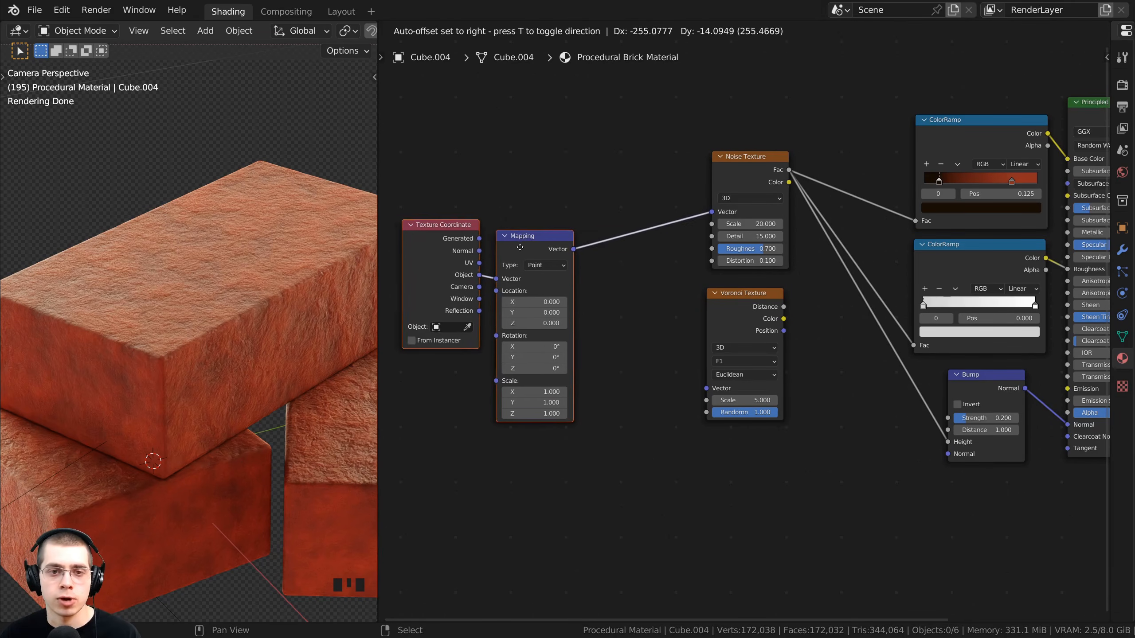
click(466, 248)
drag(526, 249, 703, 387)
drag(704, 388, 705, 388)
scroll(737, 341, up, 1)
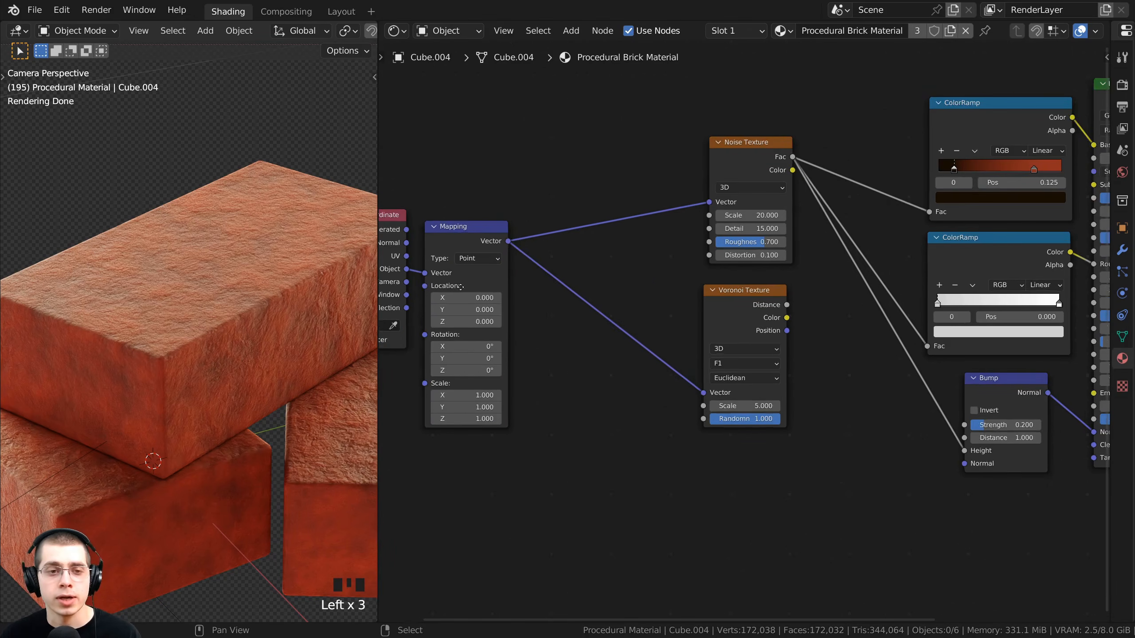
Step: Preview the Voronoi Texture's Distance output directly on the bricks
middle_drag(738, 342, 793, 348)
click(429, 268)
middle_drag(1038, 396, 1005, 411)
scroll(804, 357, up, 1)
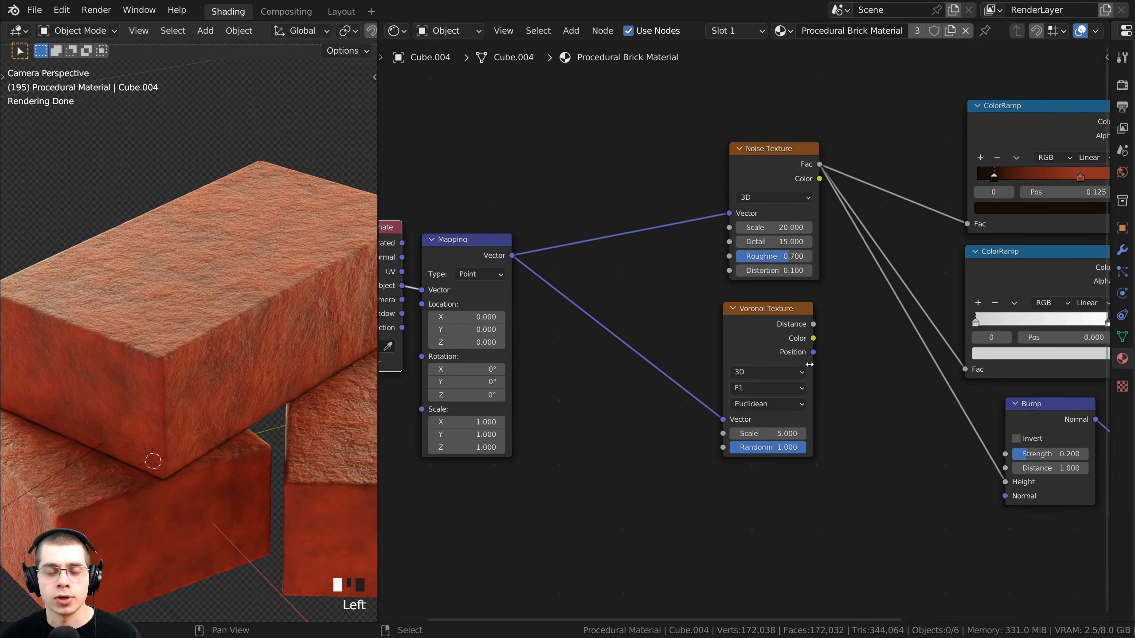
middle_drag(808, 363, 783, 353)
ctrl+shift+click(756, 313)
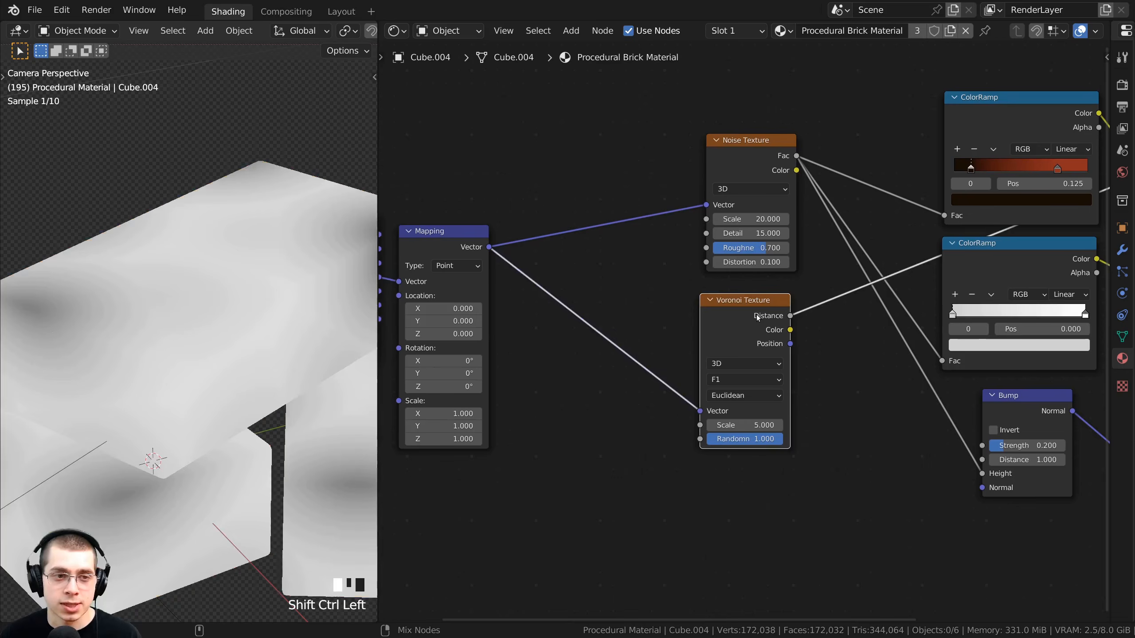
Step: Set the Voronoi Texture's feature output to Distance to Edge and view all the bricks
scroll(770, 348, up, 2)
middle_click(732, 384)
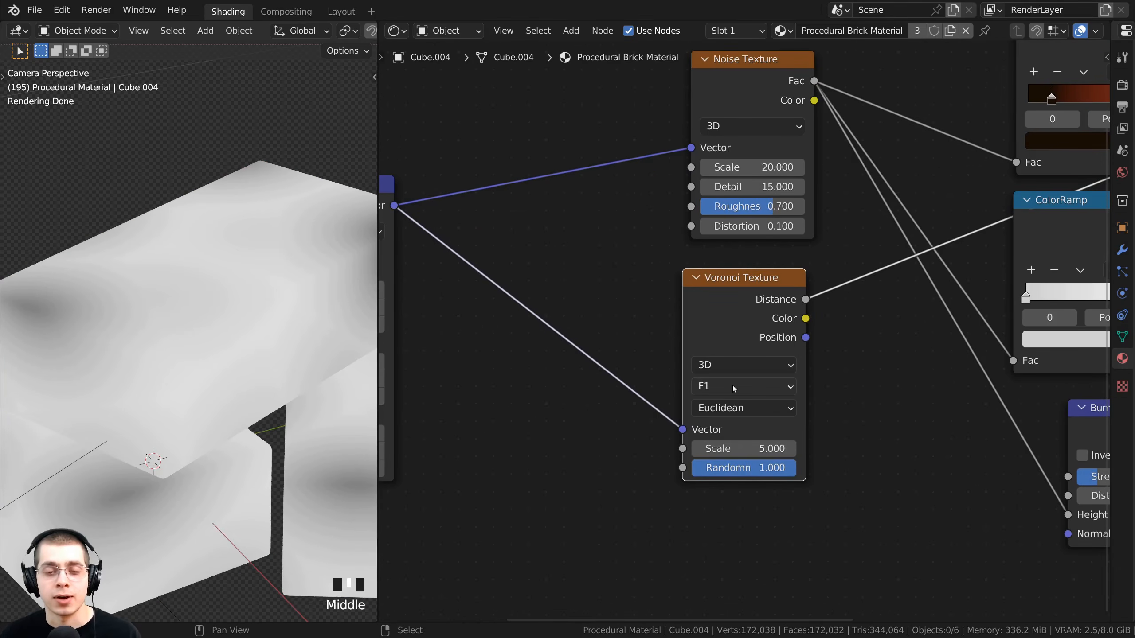
click(720, 384)
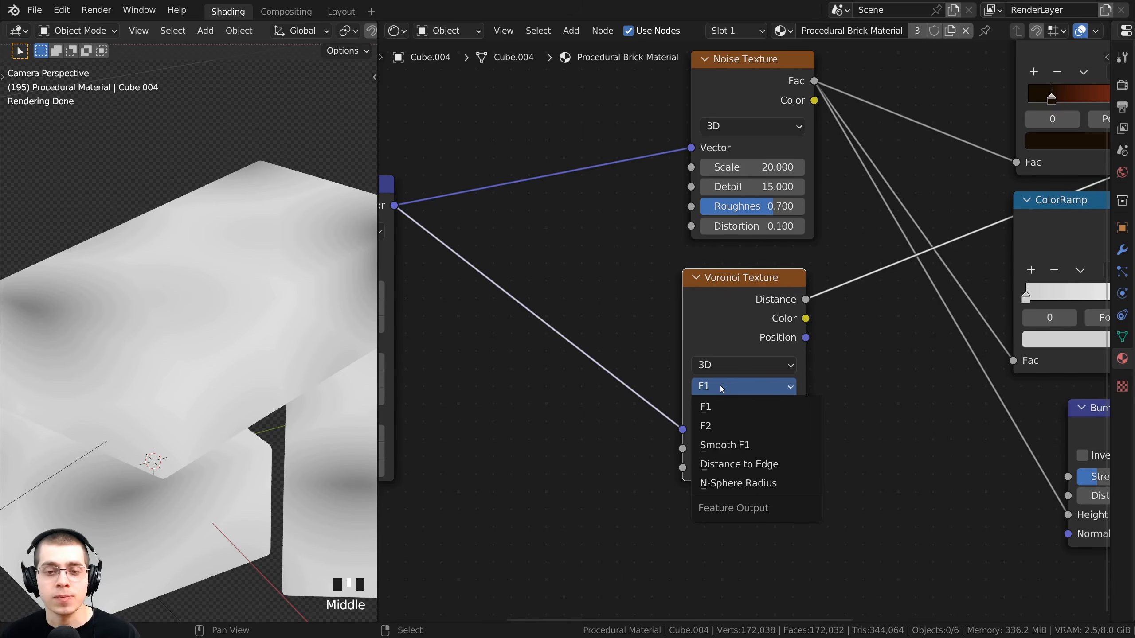
click(730, 472)
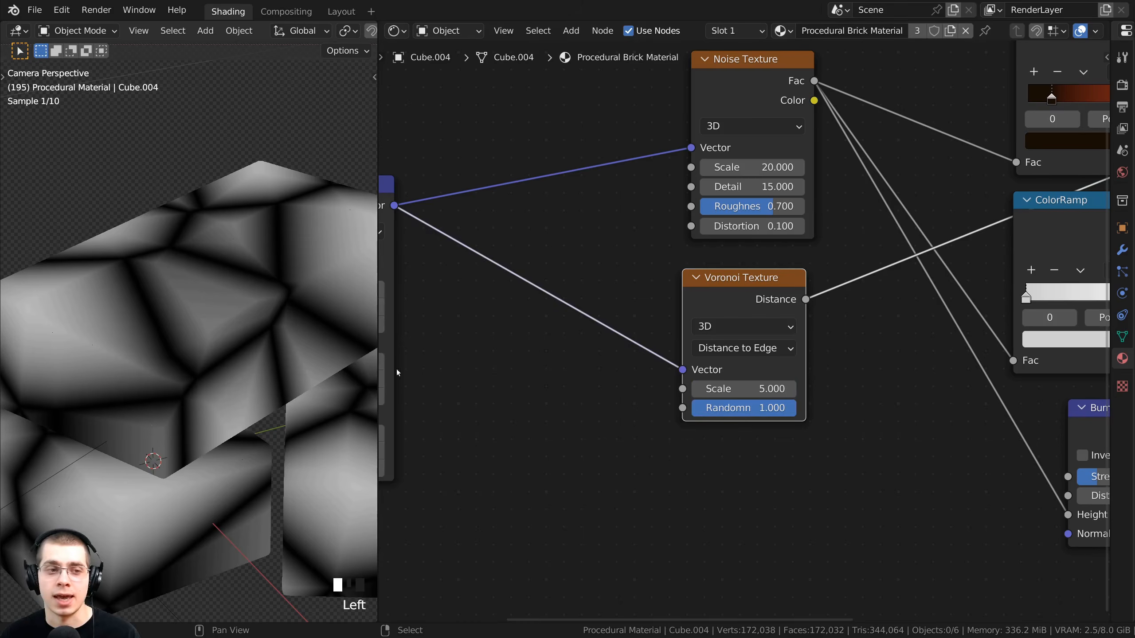
scroll(168, 299, down, 4)
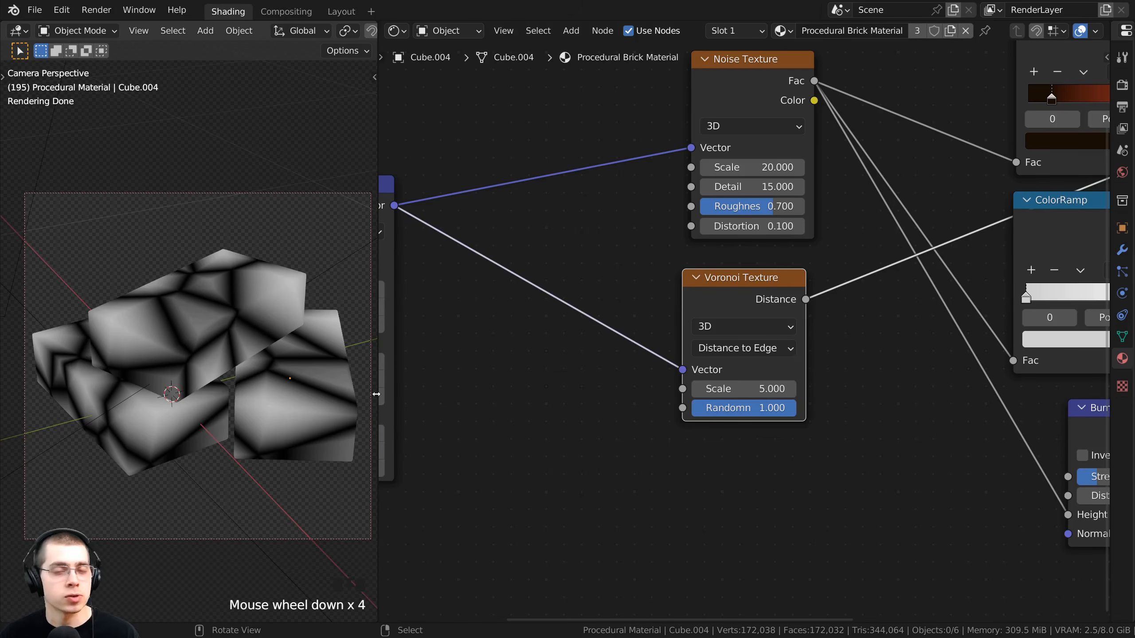
drag(707, 310, 711, 308)
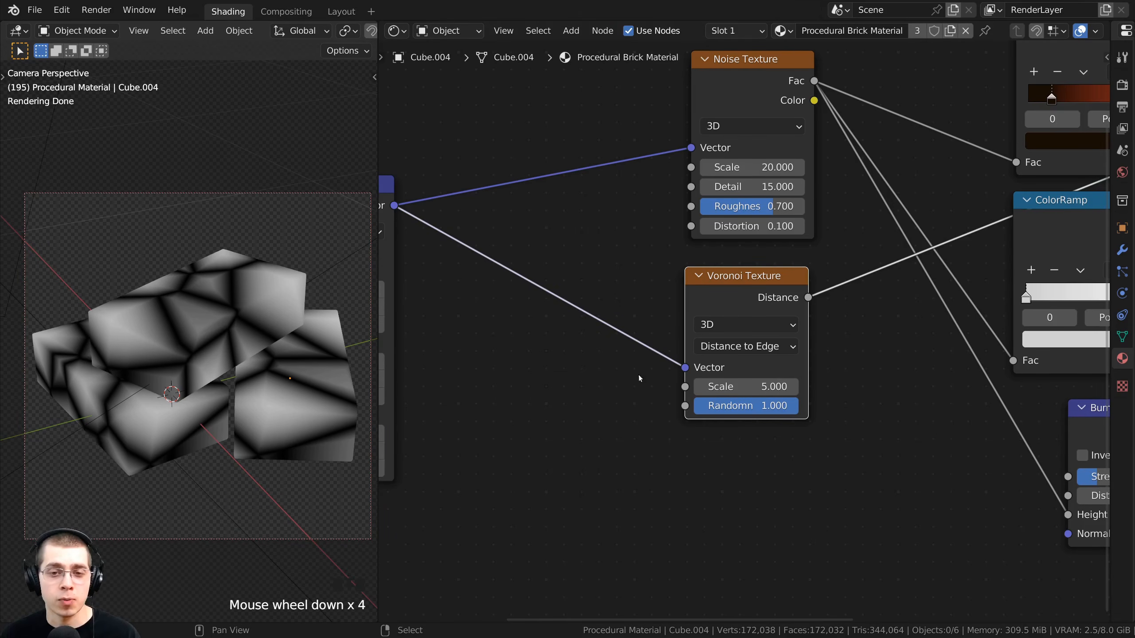
Step: Try a different Scale on the Voronoi Texture while viewing the cell pattern on the bricks
scroll(184, 304, up, 2)
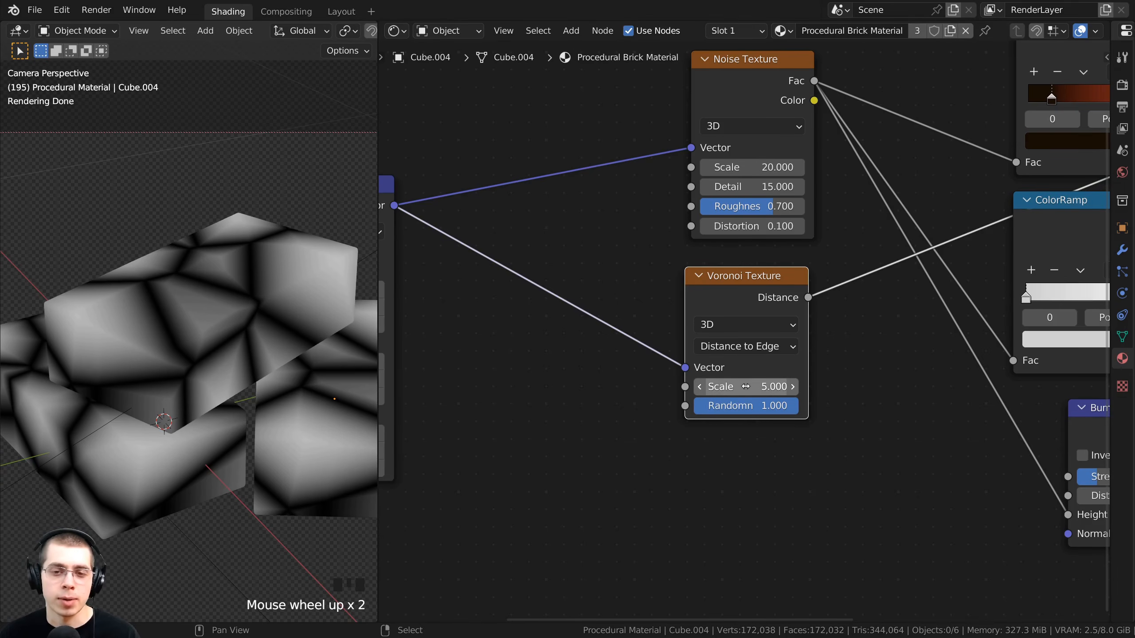
drag(745, 387, 806, 387)
right_click(807, 387)
Step: Examine the Voronoi edge pattern on the bricks from another angle and return to the camera view
middle_drag(720, 302, 783, 298)
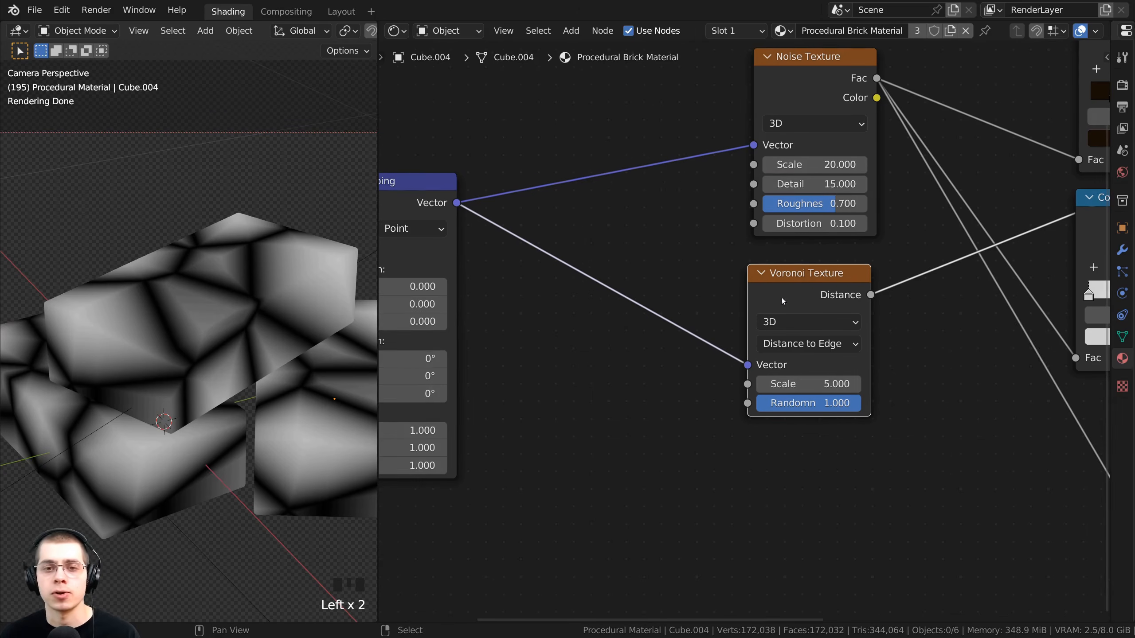
middle_drag(179, 291, 216, 412)
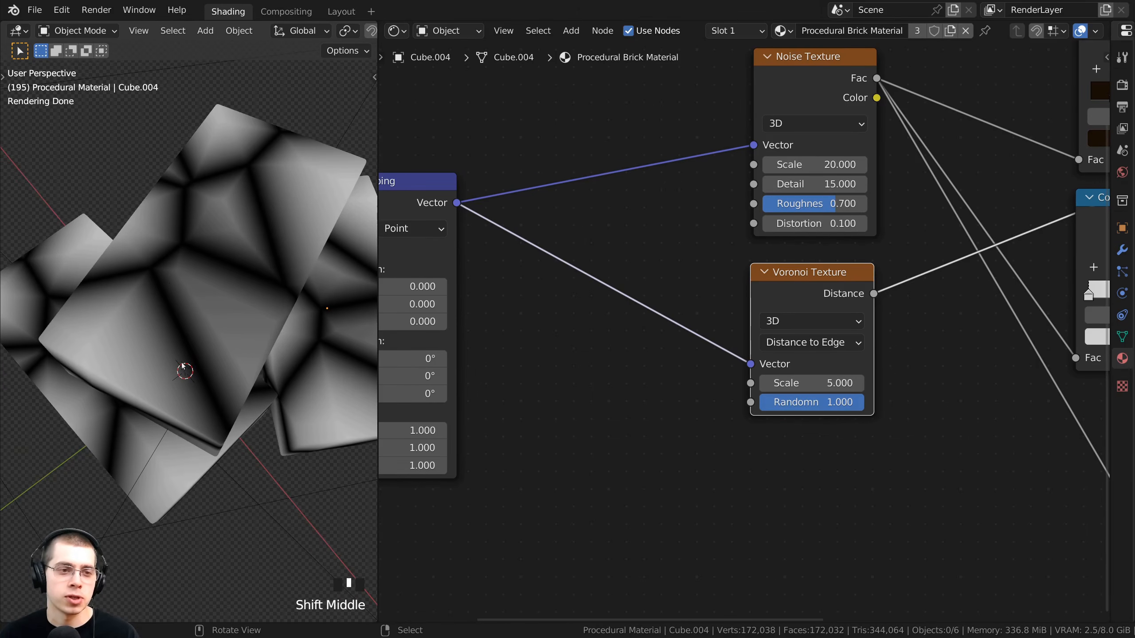
key(KP_0)
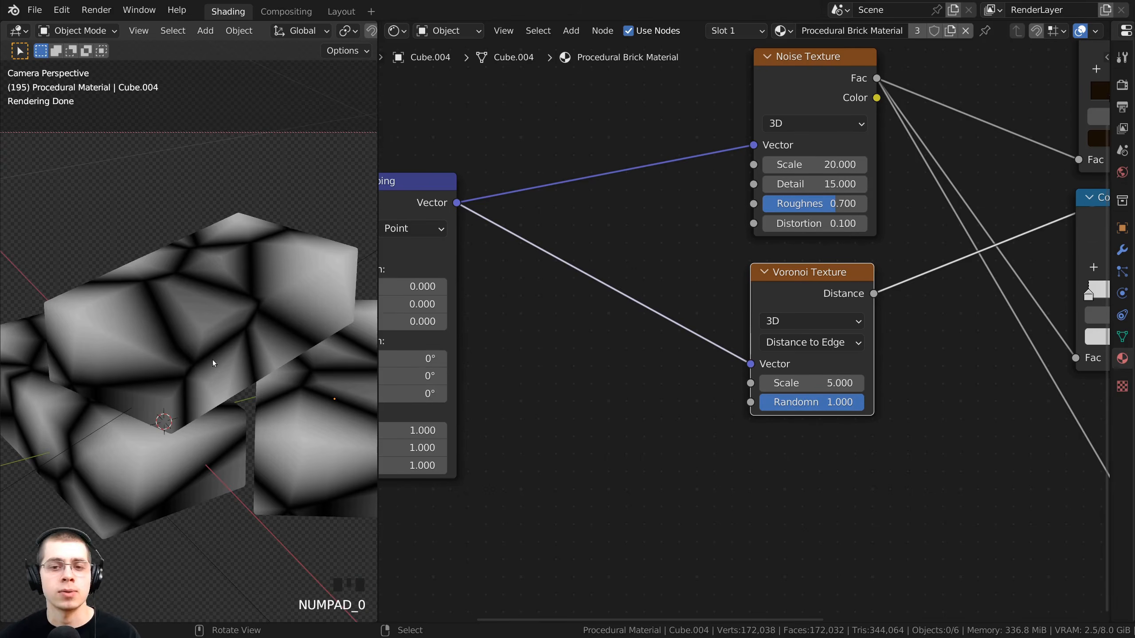
drag(800, 286, 803, 287)
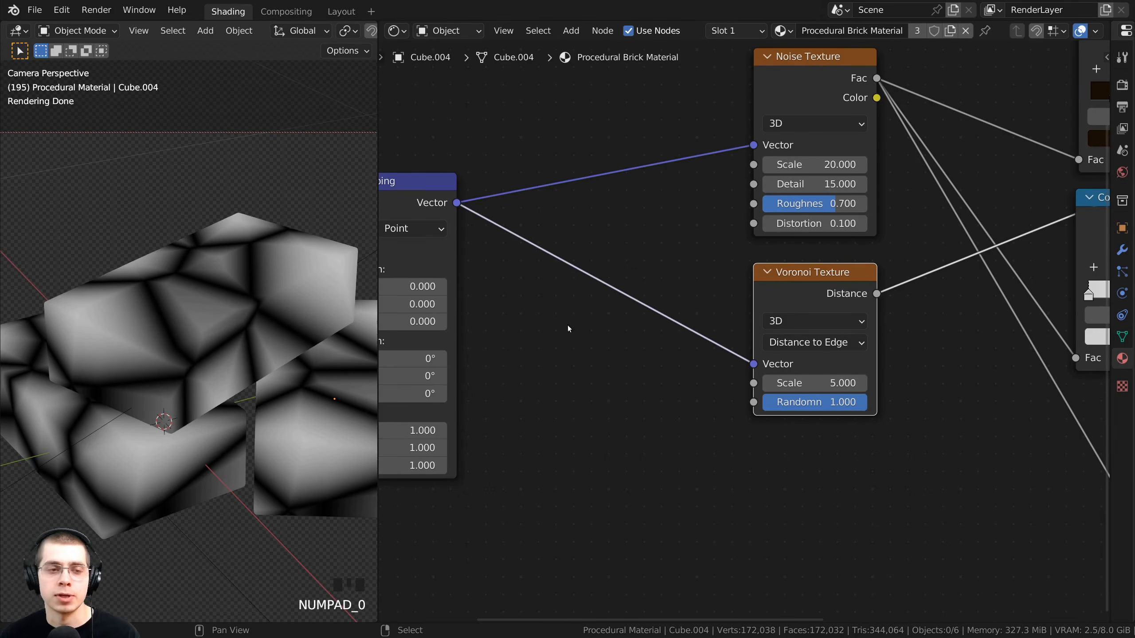
Step: Add a second Noise Texture node between the Mapping and Voronoi Texture nodes, below their link
middle_drag(583, 322, 593, 320)
key(shift+a)
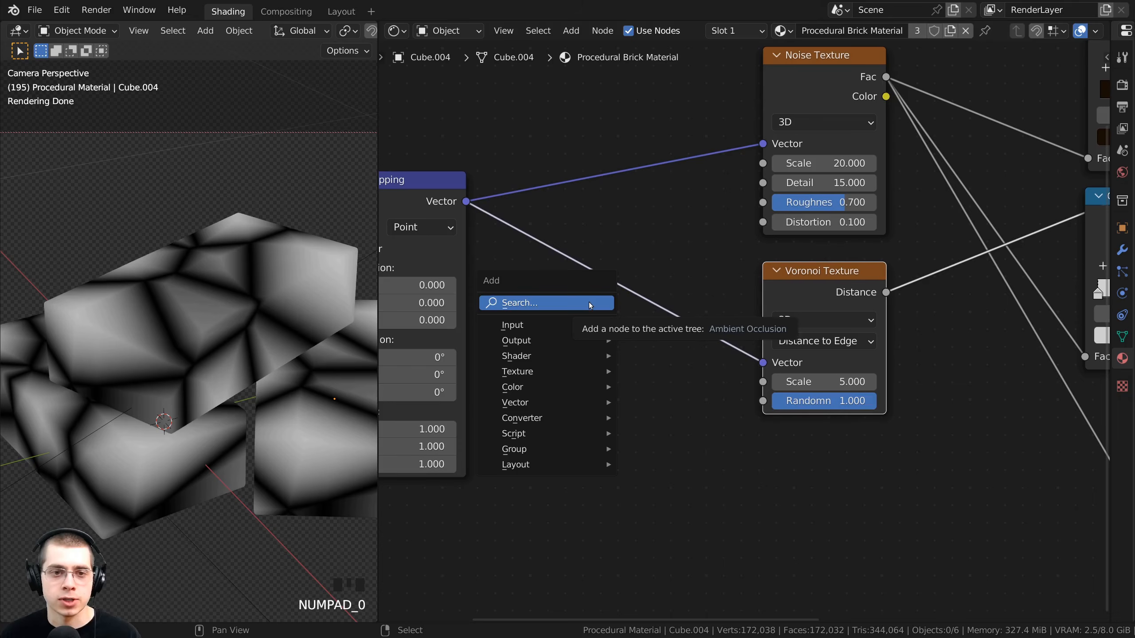
click(589, 303)
text(noi)
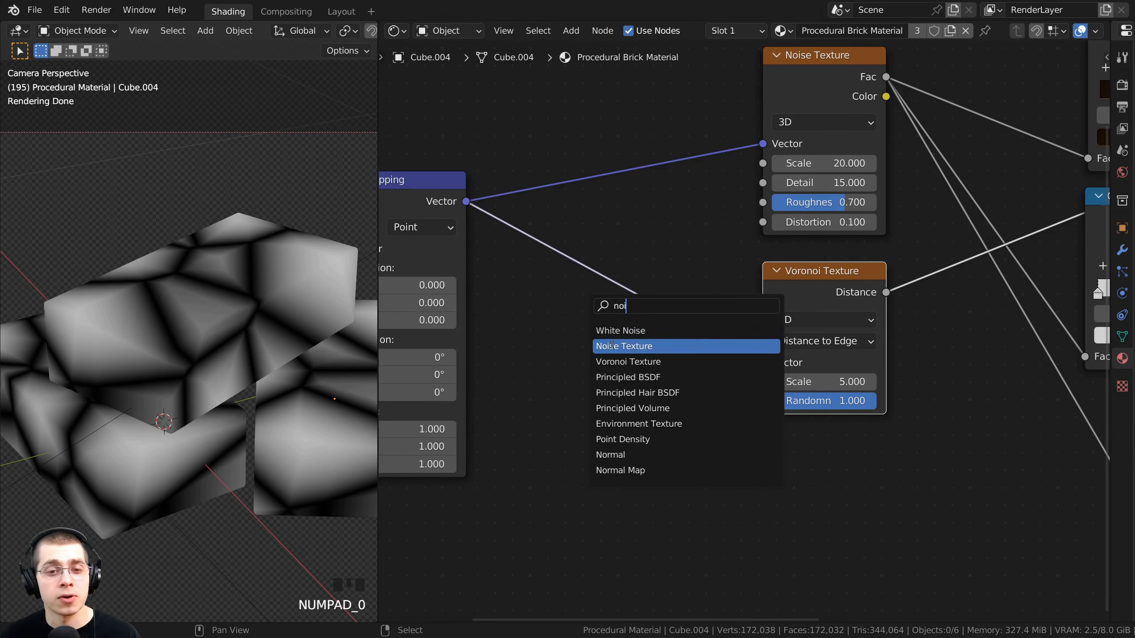
click(601, 347)
click(552, 398)
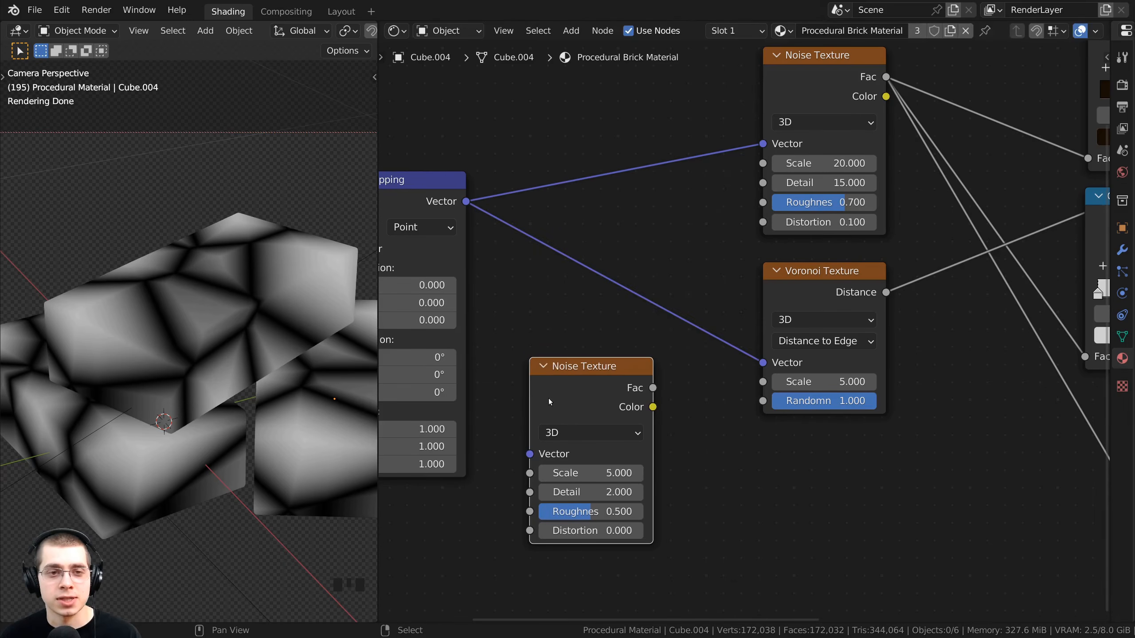
Step: Connect Mapping's Vector output to the new Noise Texture's Vector input and adjust the surrounding node layout
scroll(611, 347, down, 2)
drag(602, 215, 640, 387)
drag(691, 343, 689, 356)
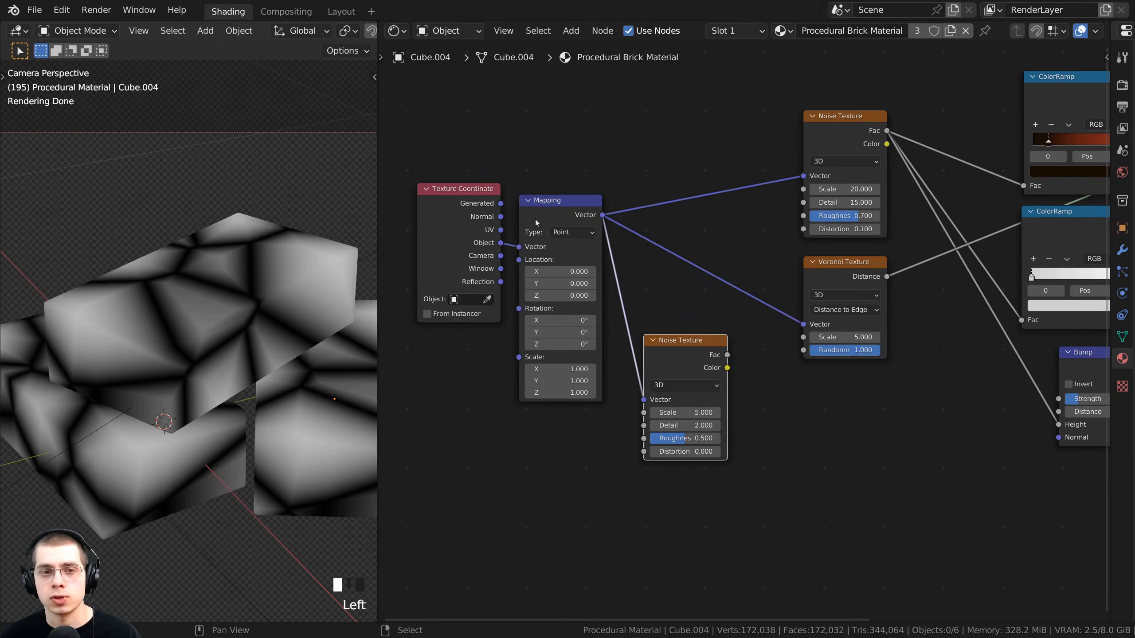
scroll(536, 219, up, 1)
click(531, 215)
drag(455, 201, 456, 221)
Step: Preview the new Noise Texture on the bricks and set its Detail to 15
middle_drag(595, 248, 550, 240)
scroll(551, 240, up, 3)
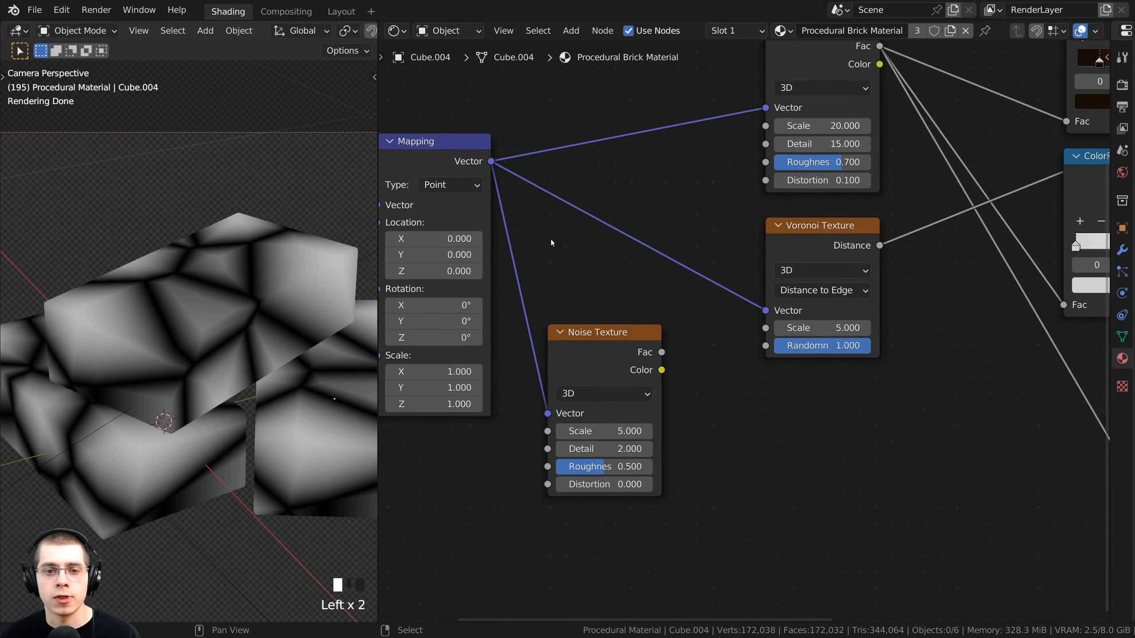
click(605, 357)
ctrl+shift+click(608, 348)
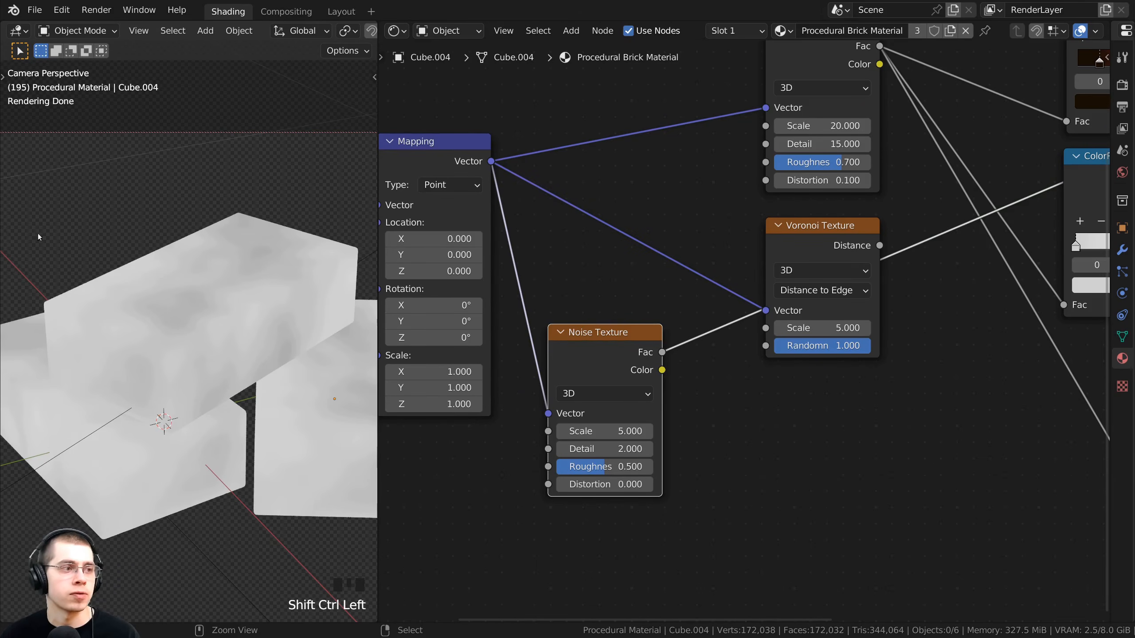
middle_drag(597, 350, 619, 296)
scroll(599, 346, up, 2)
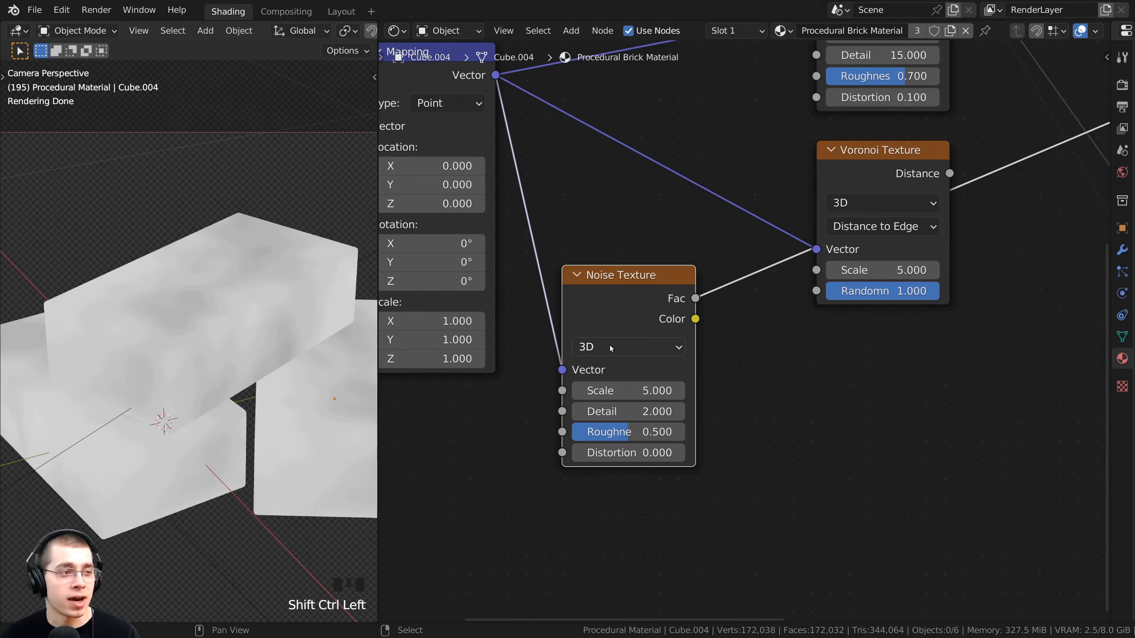
drag(614, 414, 639, 415)
Step: Connect the new Noise Texture's Fac output to the Voronoi Texture's Vector input and preview the Voronoi Texture on the bricks
scroll(631, 378, down, 2)
scroll(631, 378, up, 3)
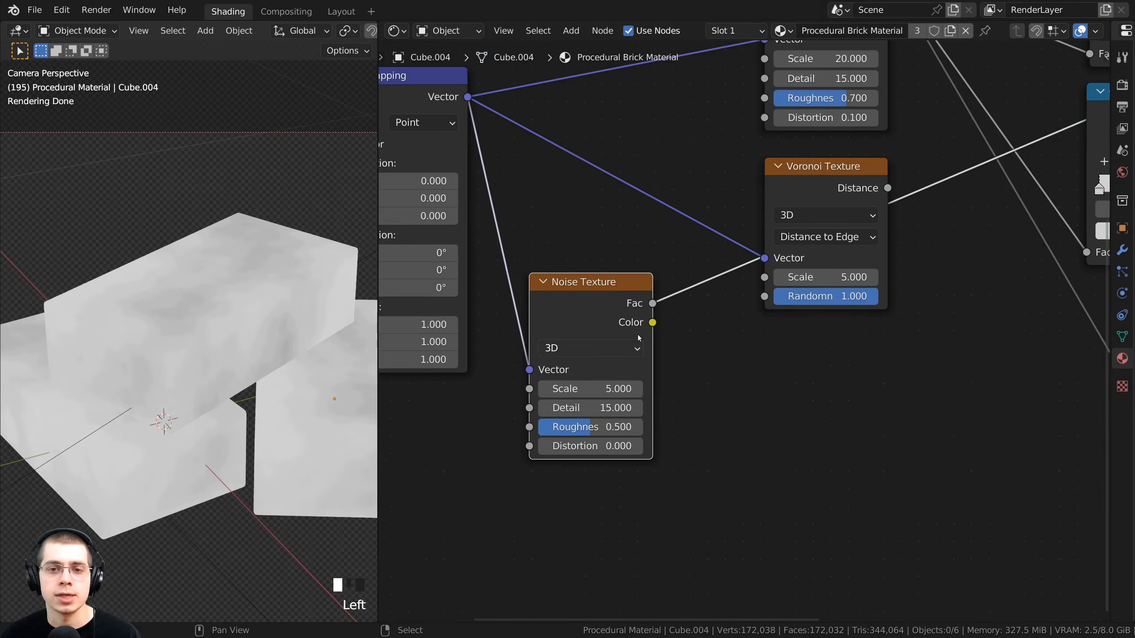
drag(639, 315, 754, 268)
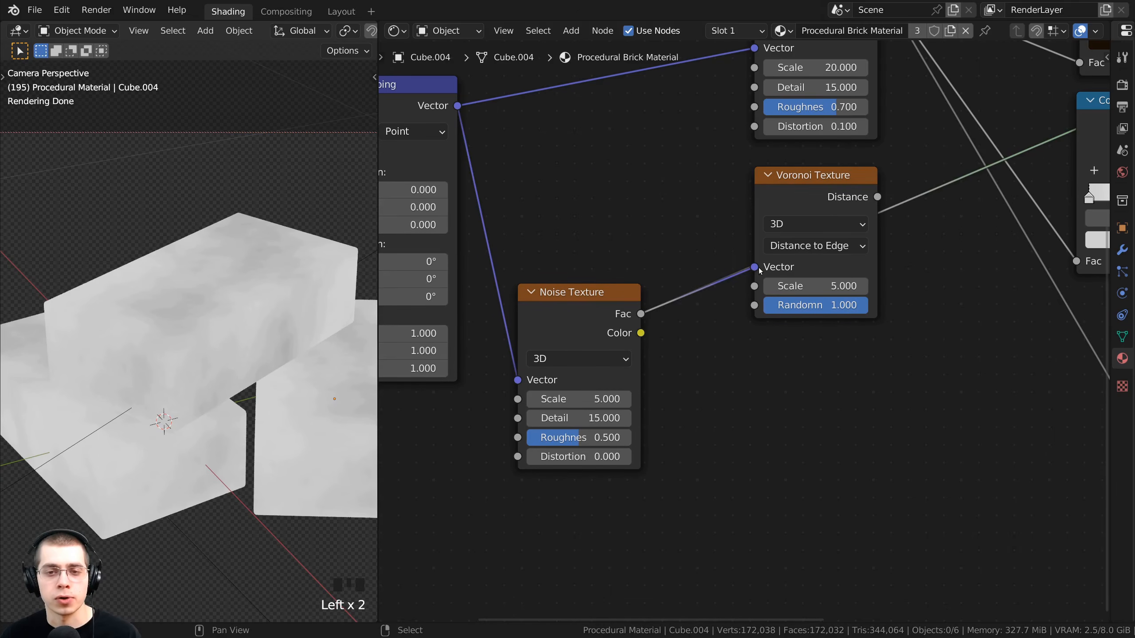
middle_drag(817, 197, 780, 259)
ctrl+shift+click(781, 259)
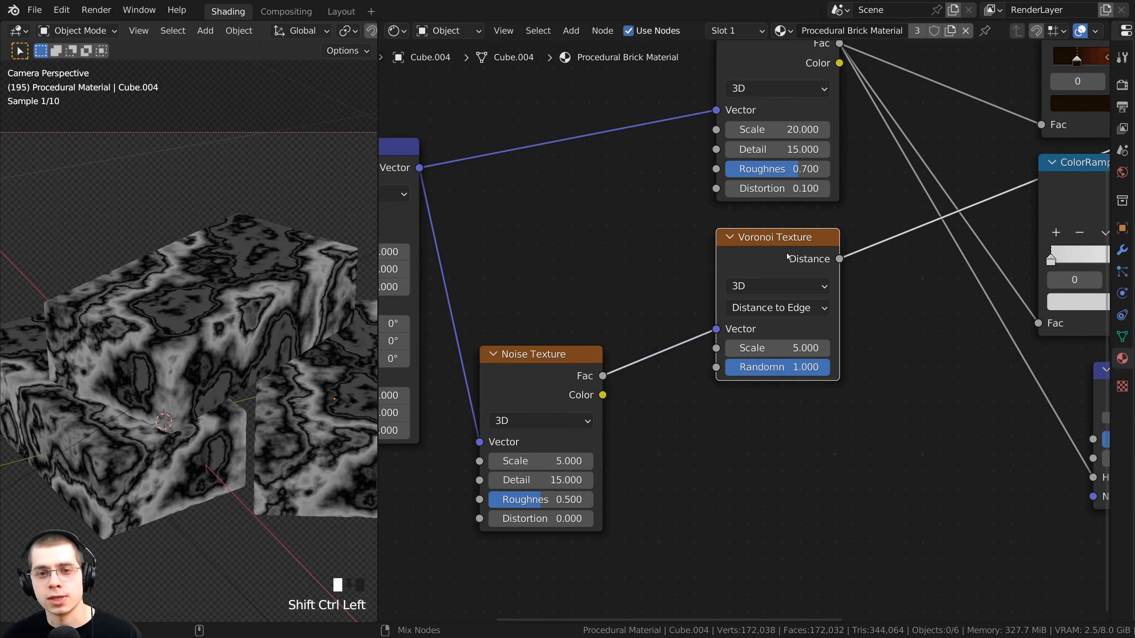
Step: Adjust the spacing of the Voronoi Texture and new Noise Texture nodes and view the distorted pattern up close on the bricks
drag(786, 259, 796, 254)
middle_drag(671, 295, 741, 268)
drag(591, 343, 573, 343)
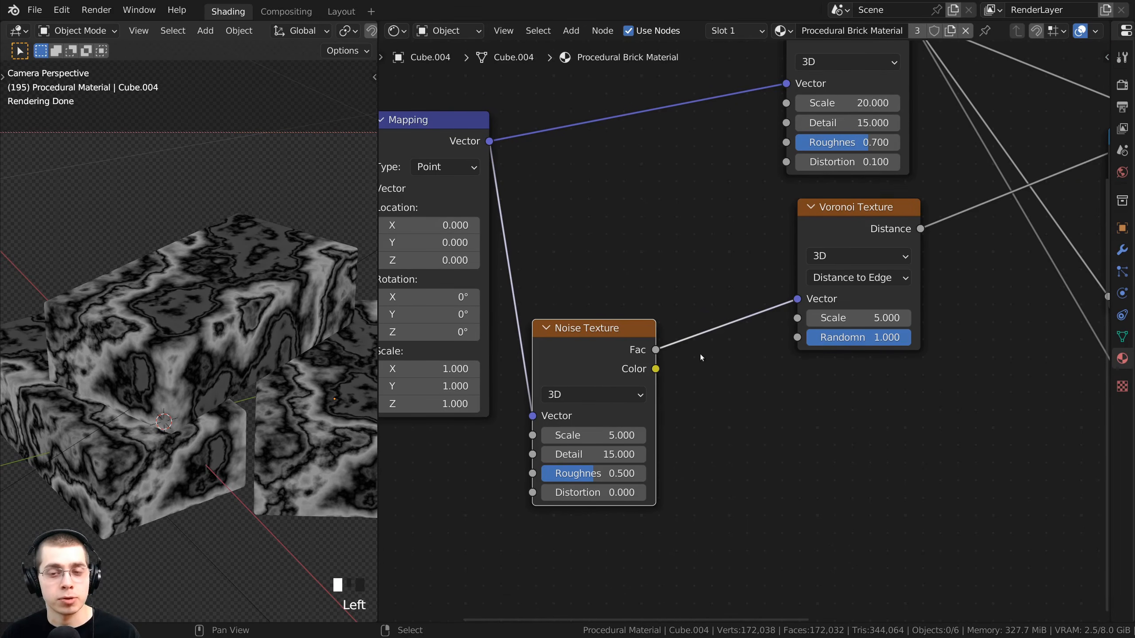
click(810, 207)
scroll(307, 318, up, 2)
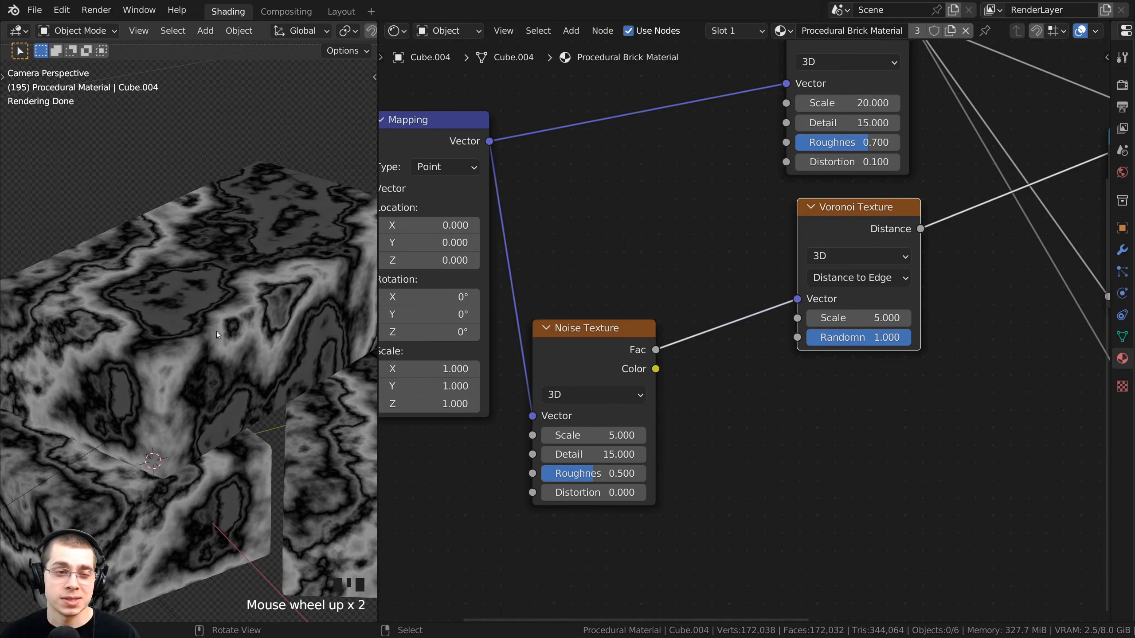
drag(611, 333, 608, 330)
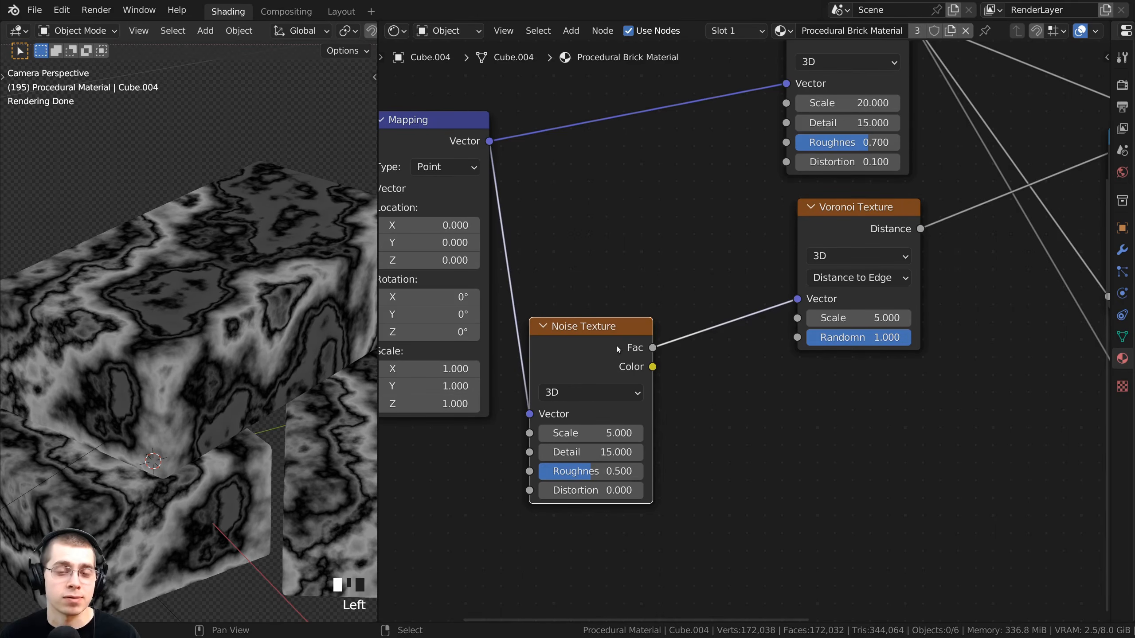
Step: Insert a MixRGB node into the link between the lower Noise Texture and the Voronoi Texture
key(shift+a)
click(629, 244)
text(mix)
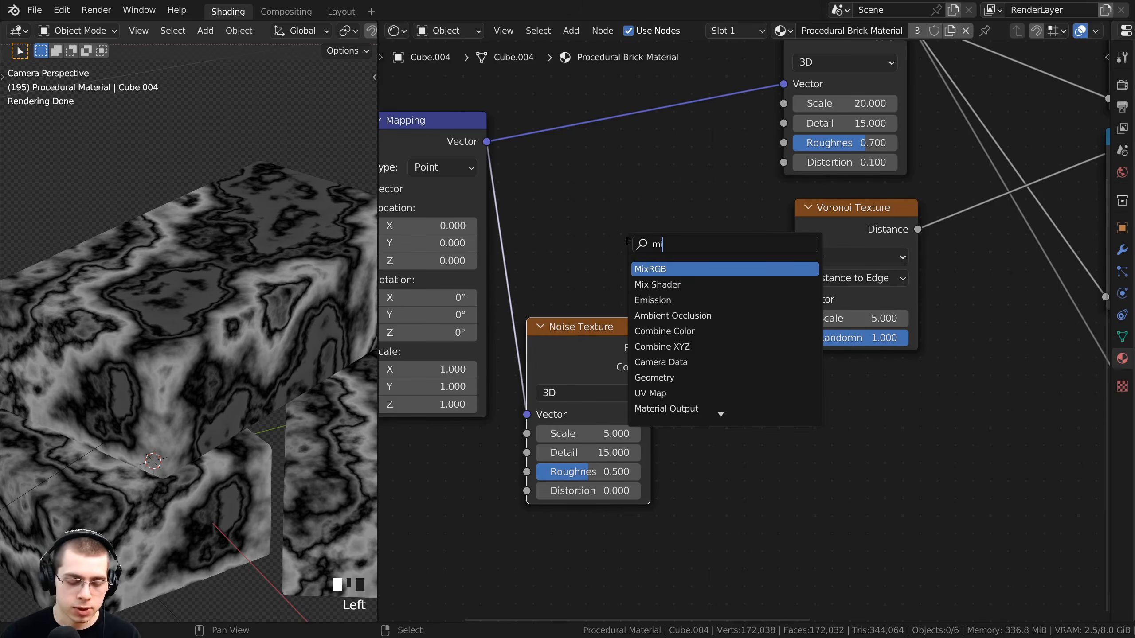
click(655, 269)
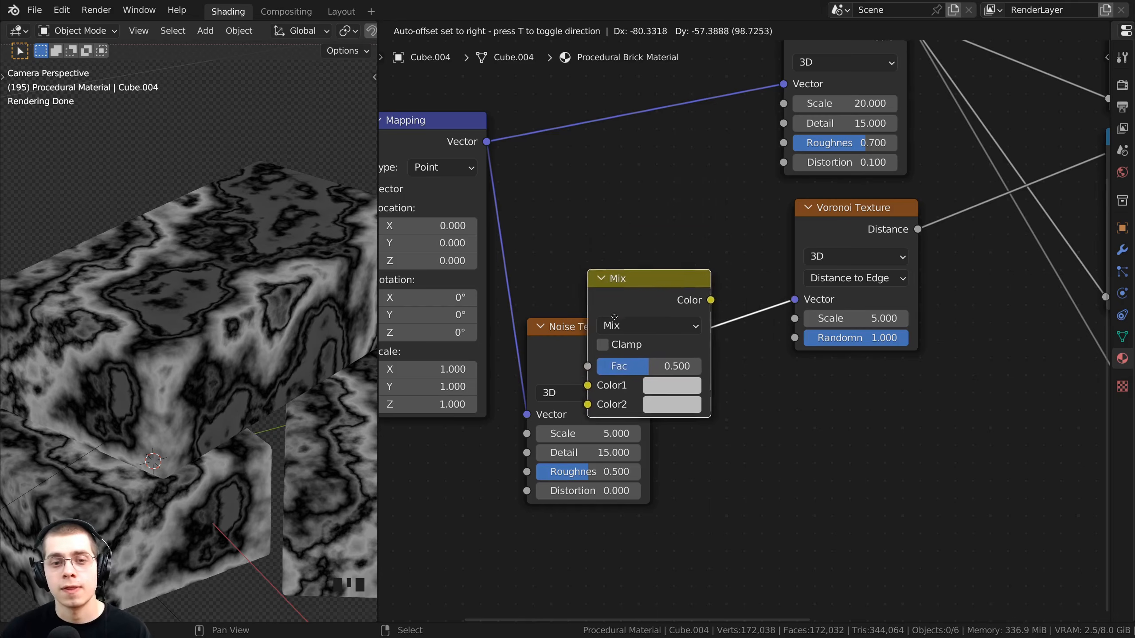
click(761, 298)
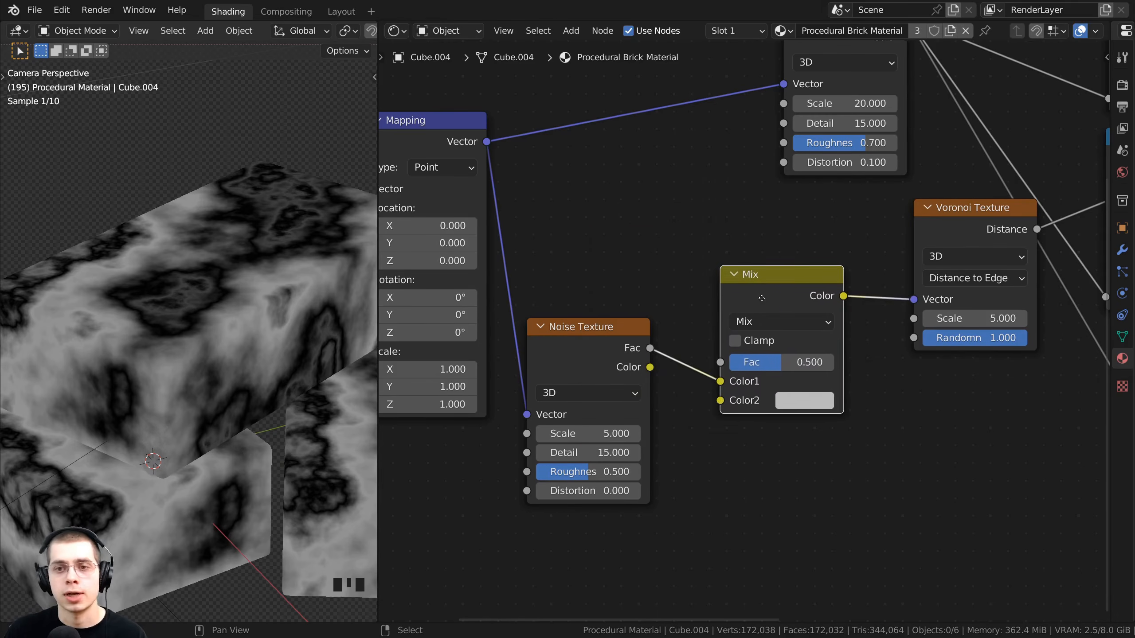
drag(762, 298, 744, 297)
drag(920, 253, 844, 247)
Step: Connect the Mapping node's Vector output to the Mix node's Color1, and the lower Noise Texture's Color output to Color2
drag(506, 192, 741, 372)
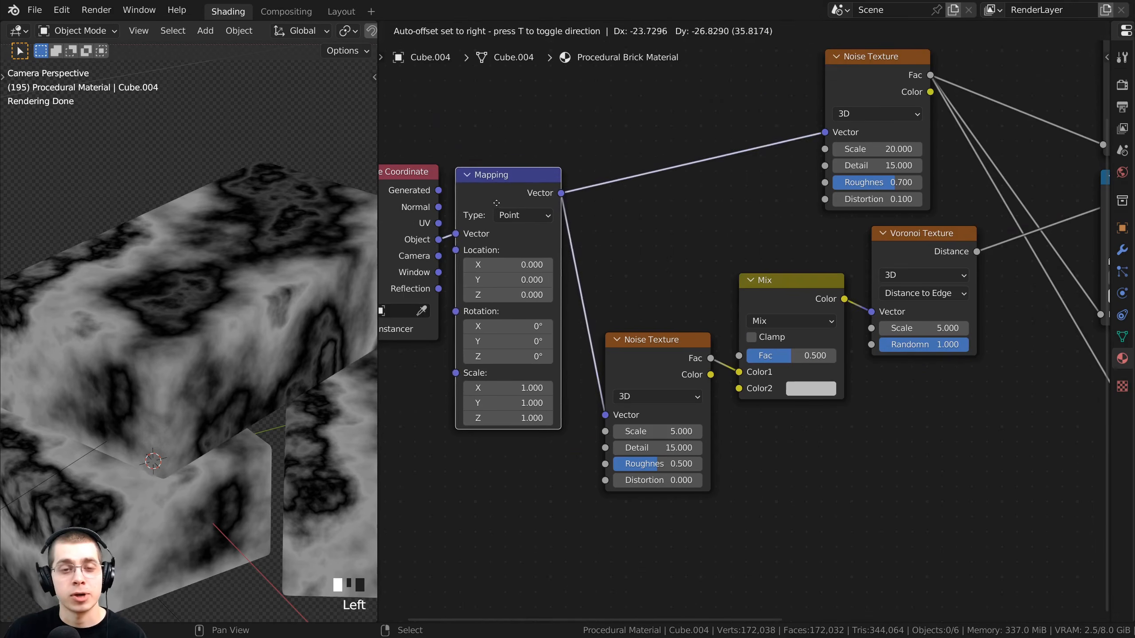
click(528, 197)
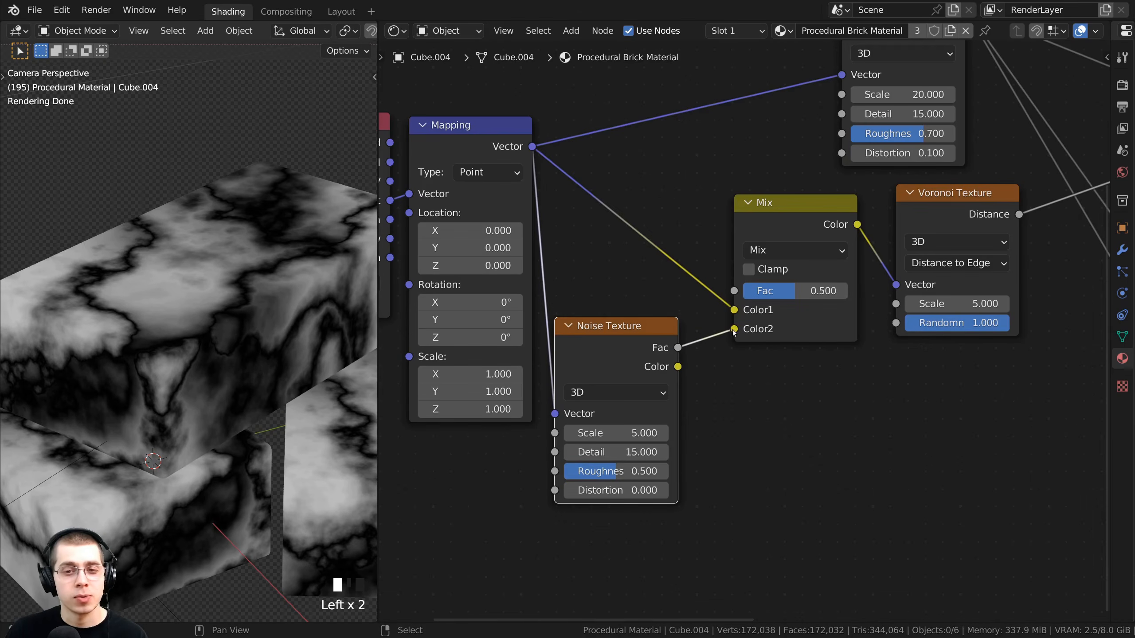
drag(734, 331, 696, 337)
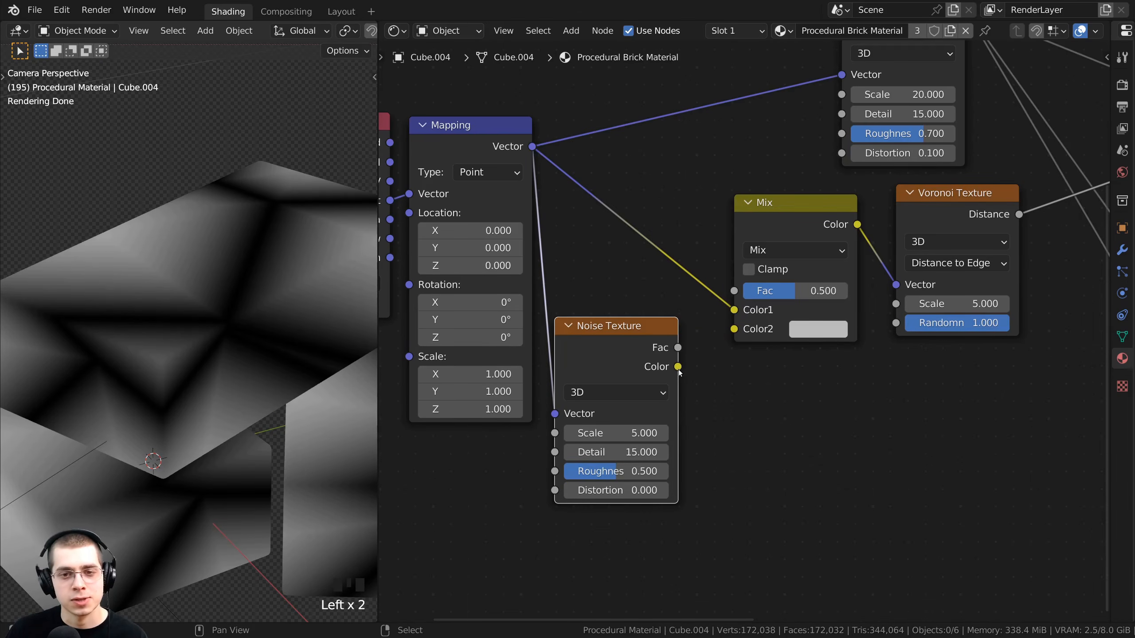
drag(678, 368, 734, 329)
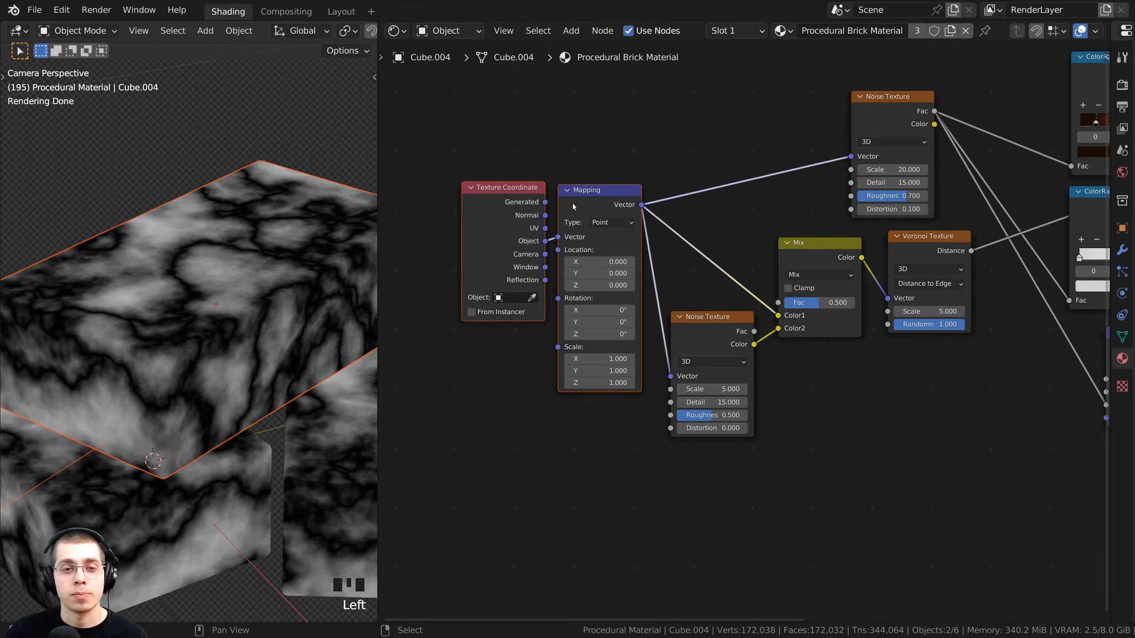
Step: Tidy the layout of the Texture Coordinate, Mapping, lower Noise Texture, Mix and Voronoi Texture nodes
drag(562, 197, 563, 265)
click(798, 245)
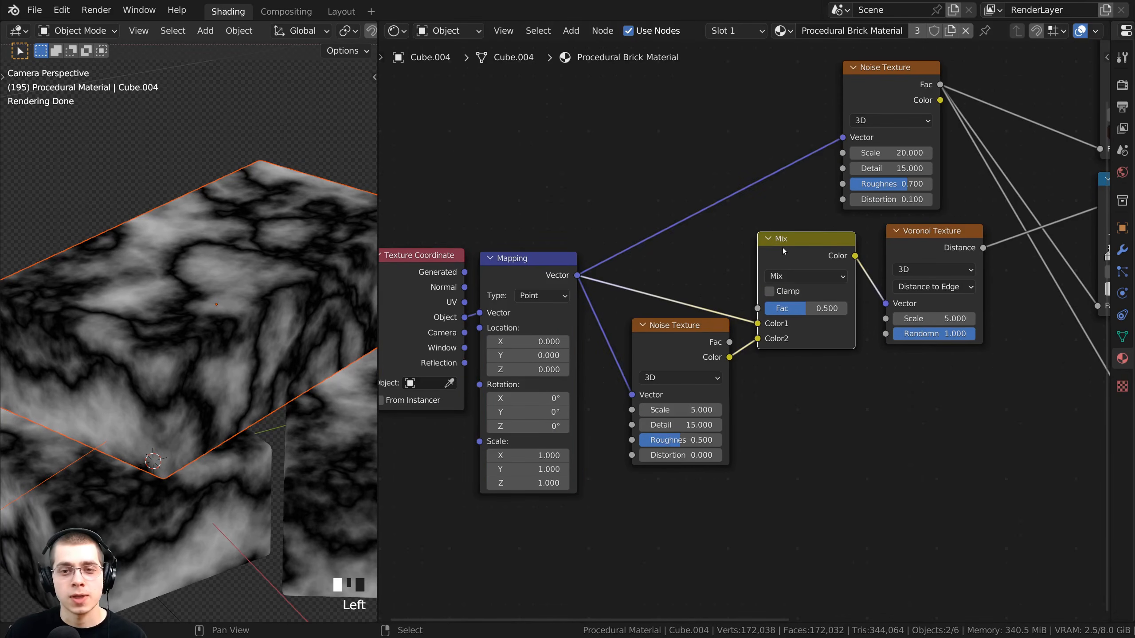
drag(650, 353, 643, 391)
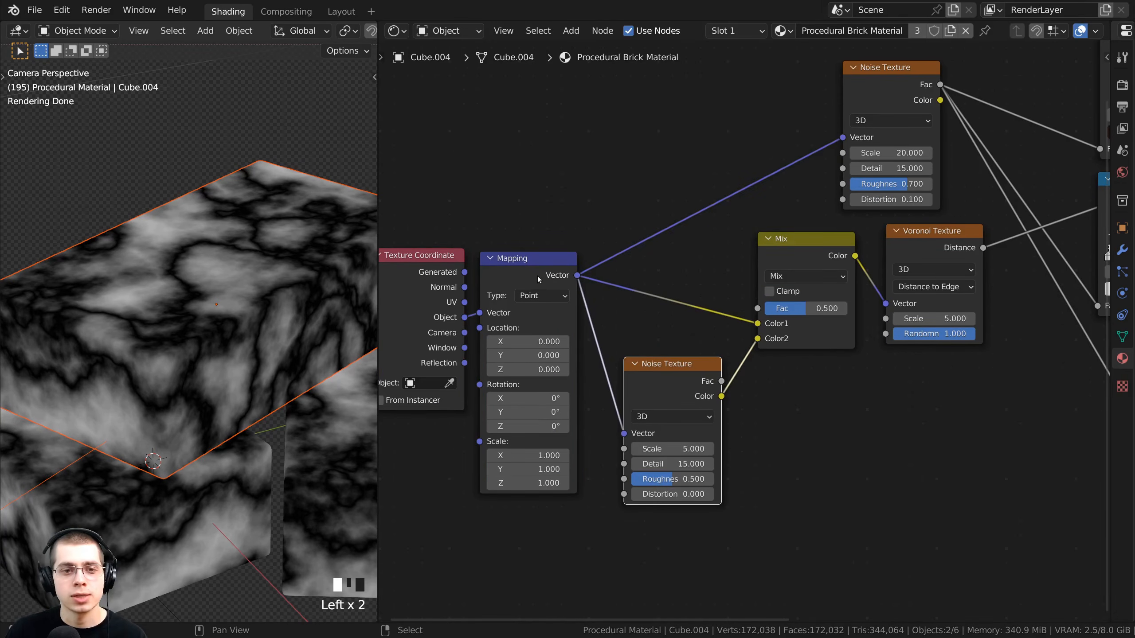
drag(527, 272, 532, 268)
drag(449, 313, 452, 304)
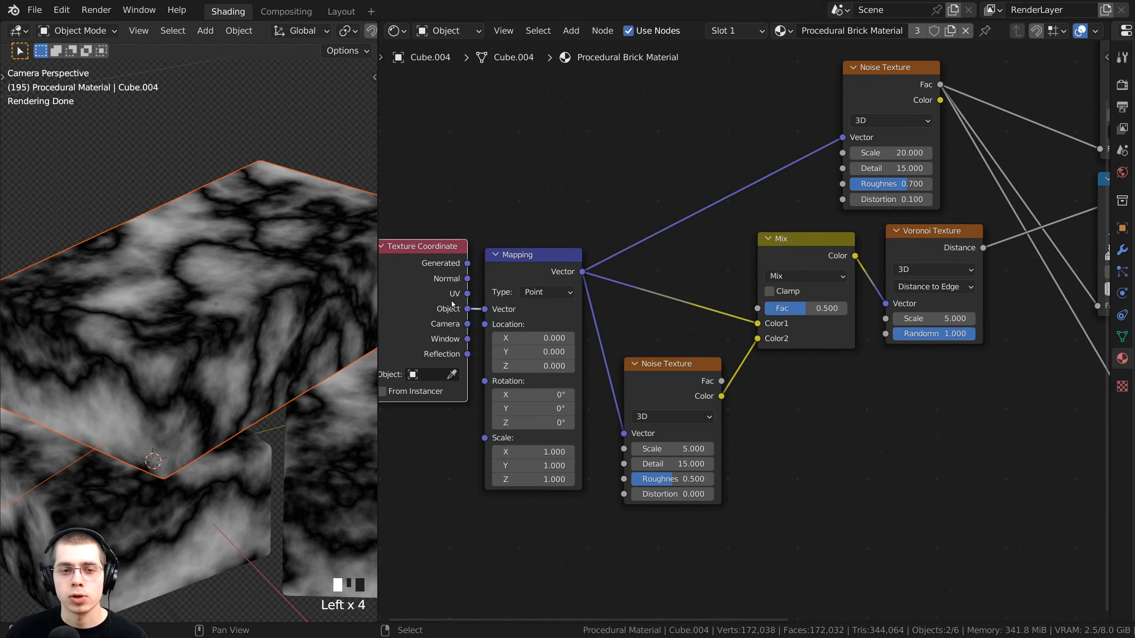
click(527, 281)
scroll(783, 289, up, 2)
middle_drag(783, 289, 664, 309)
click(662, 281)
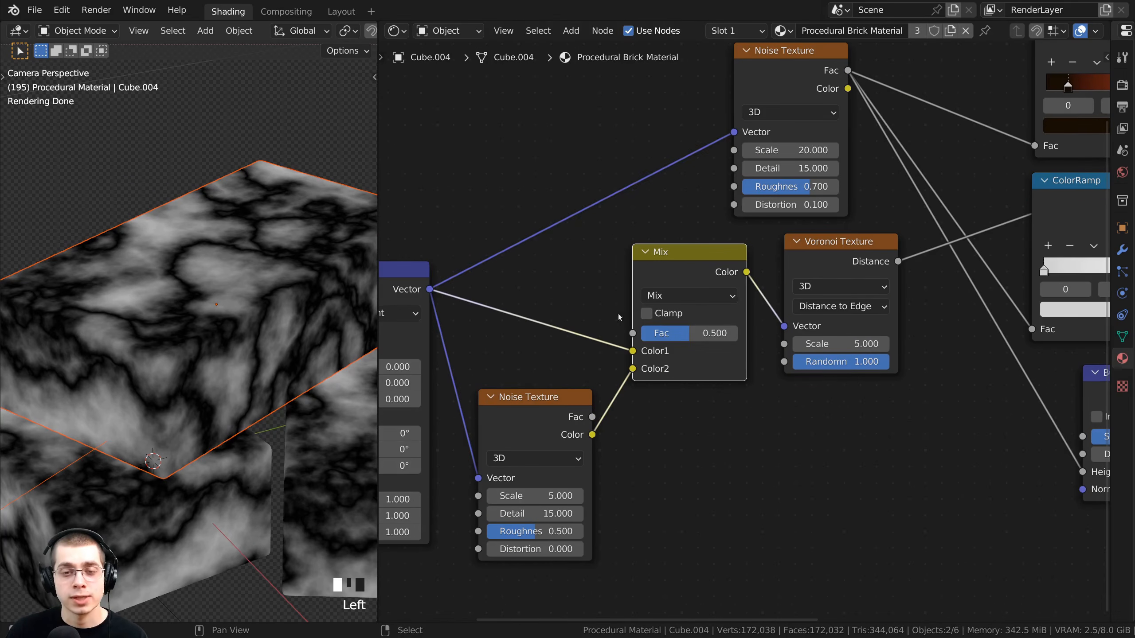
drag(679, 262, 676, 265)
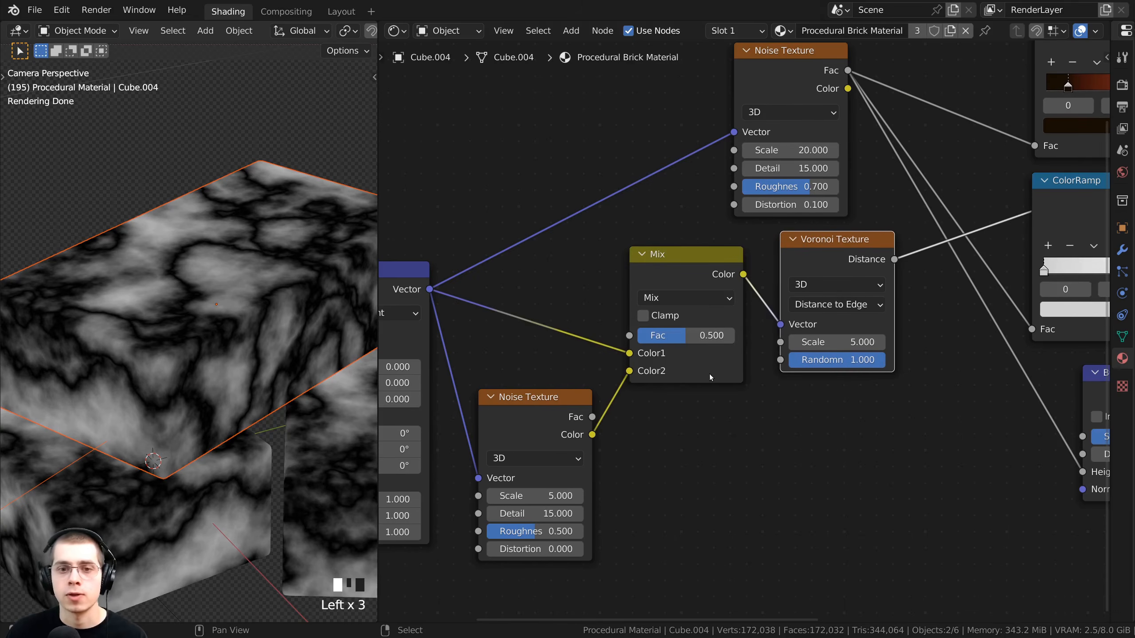
Step: Set the Mix node's factor to 0.000 to view the Voronoi pattern driven by the Mapping node alone
scroll(710, 375, up, 1)
drag(678, 336, 745, 334)
middle_drag(746, 334, 826, 322)
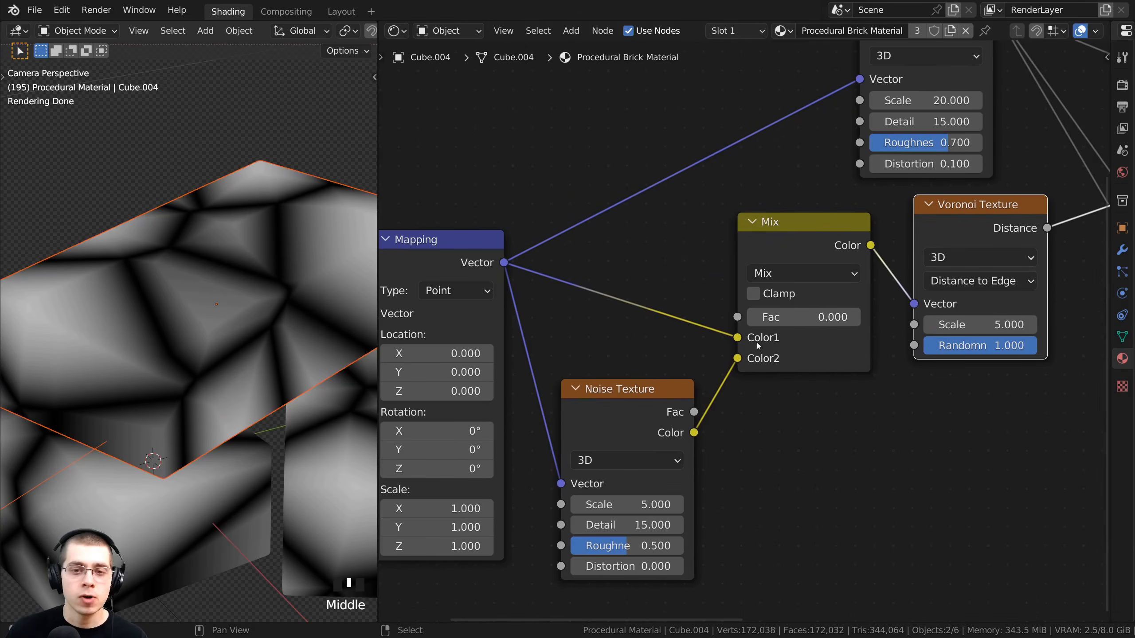
middle_drag(532, 274, 687, 261)
click(598, 254)
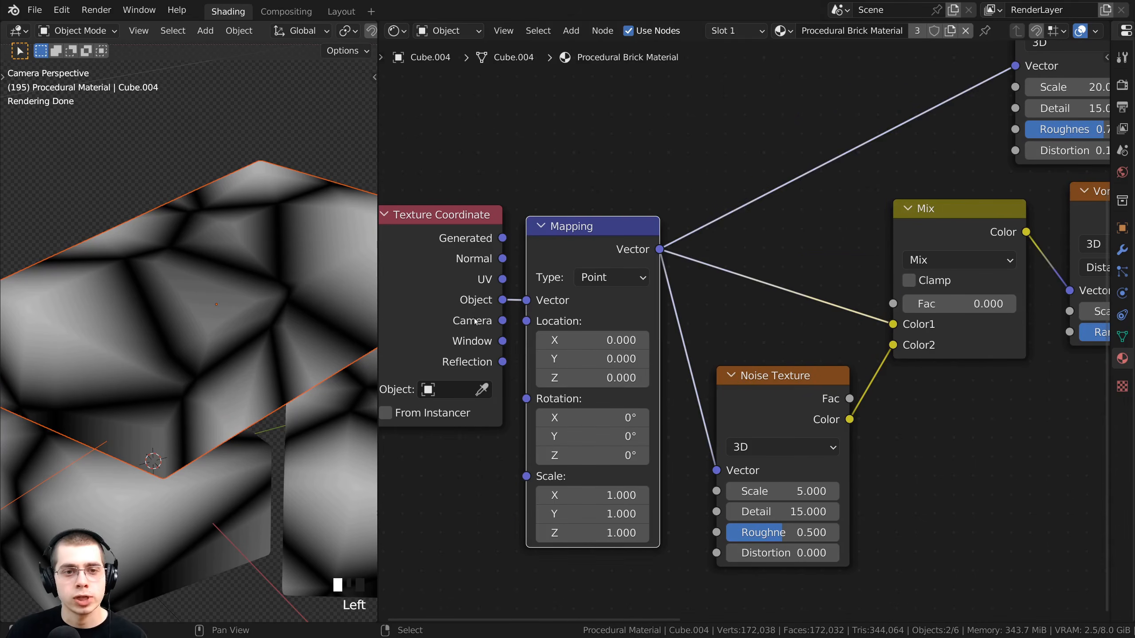
middle_drag(489, 311, 350, 336)
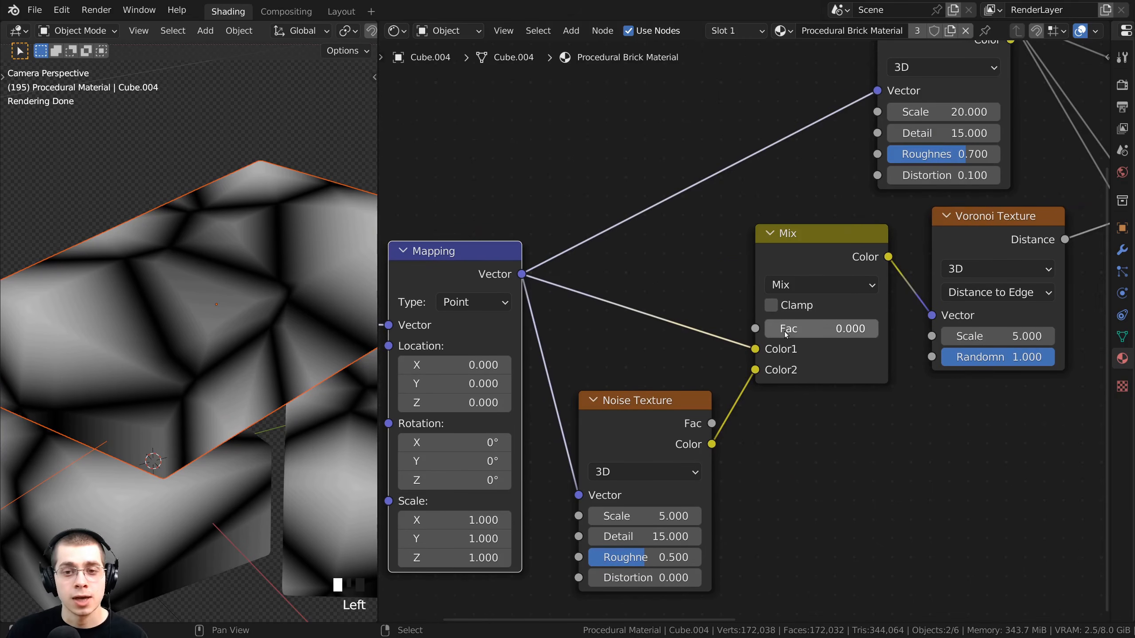
Step: Set the Mix node's factor to 1.000 and view the whole brick pile
drag(787, 333, 875, 331)
click(691, 408)
scroll(252, 285, down, 2)
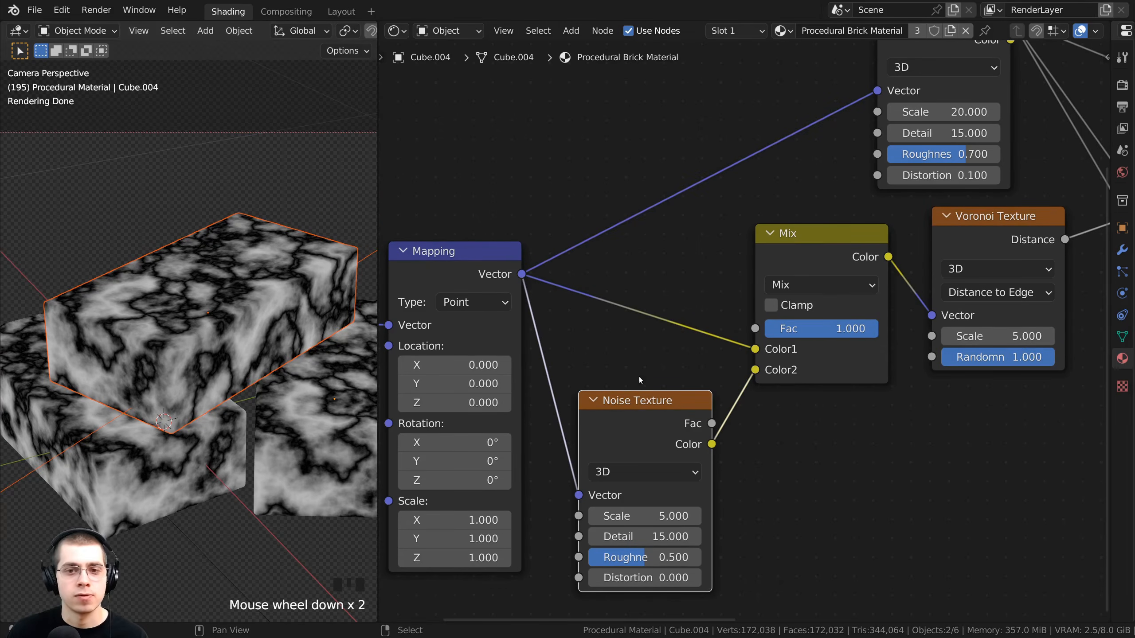
Step: Change the Mix node's blend mode to Linear Light
middle_drag(706, 382, 690, 382)
click(775, 286)
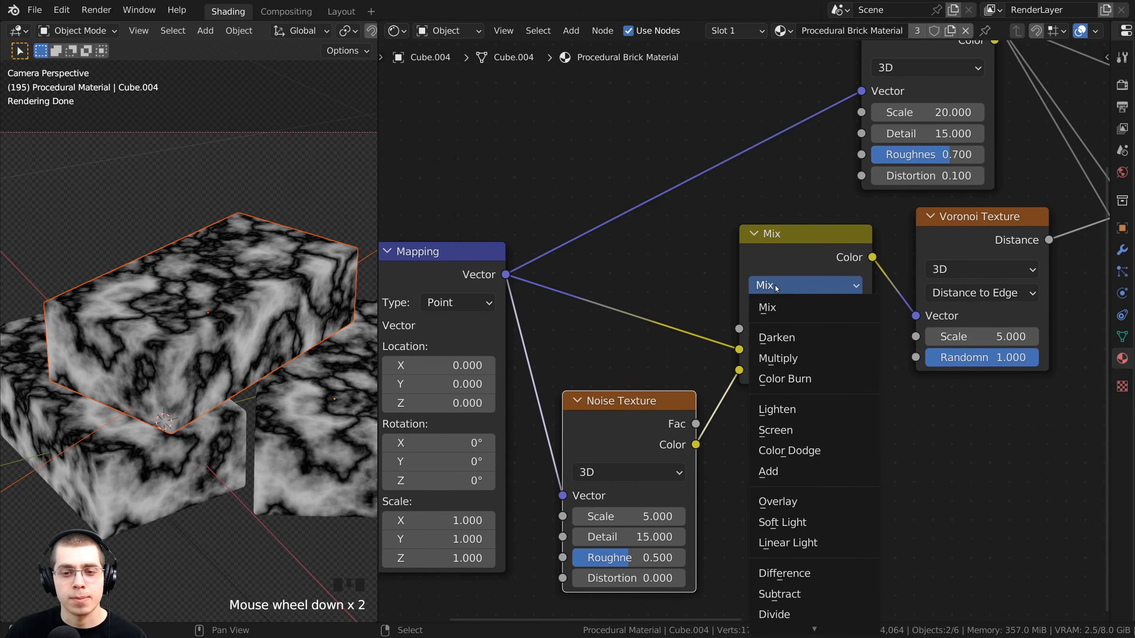
click(805, 541)
scroll(809, 341, up, 2)
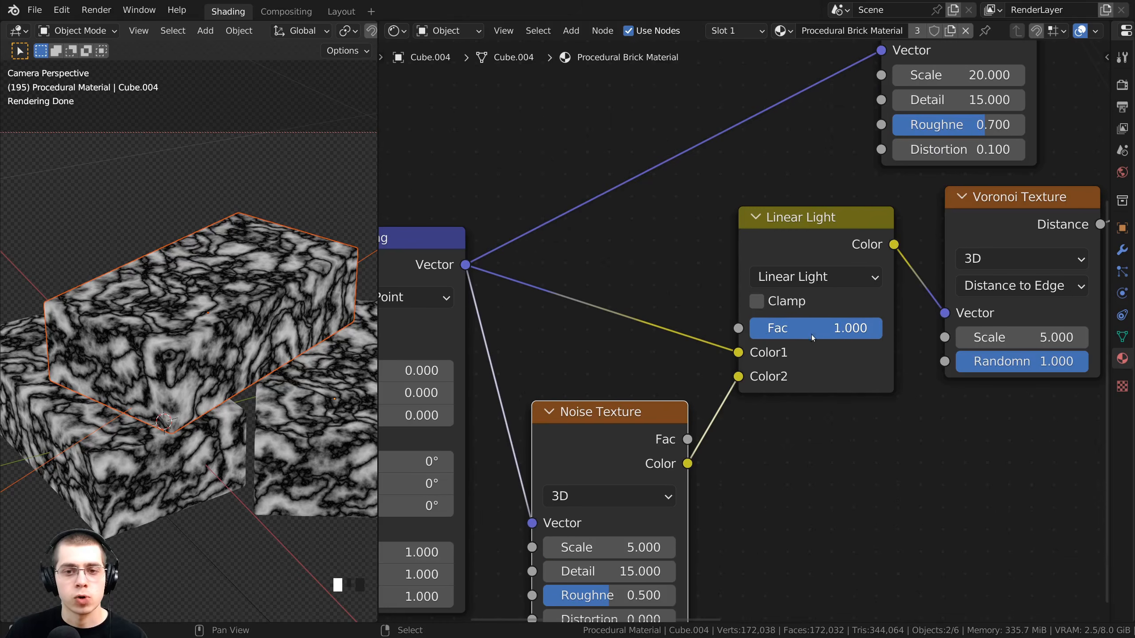
Step: Try the Linear Light node's factor at 0.648, return it to 1.000 and examine the distortion on the bricks
drag(809, 329, 862, 328)
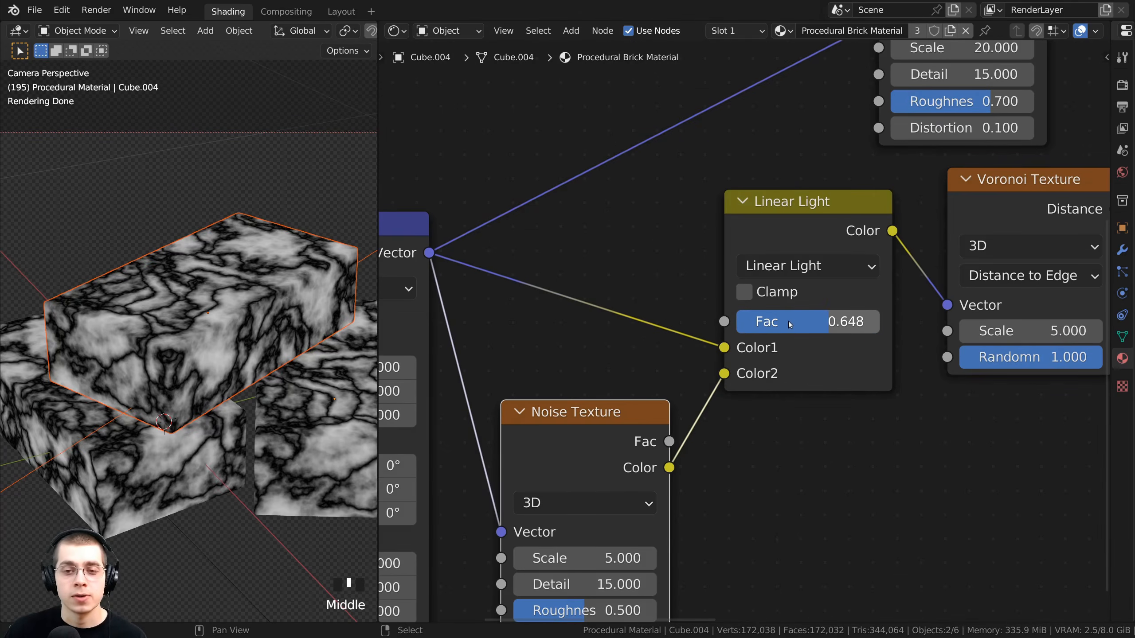
drag(789, 322, 878, 322)
scroll(167, 230, up, 5)
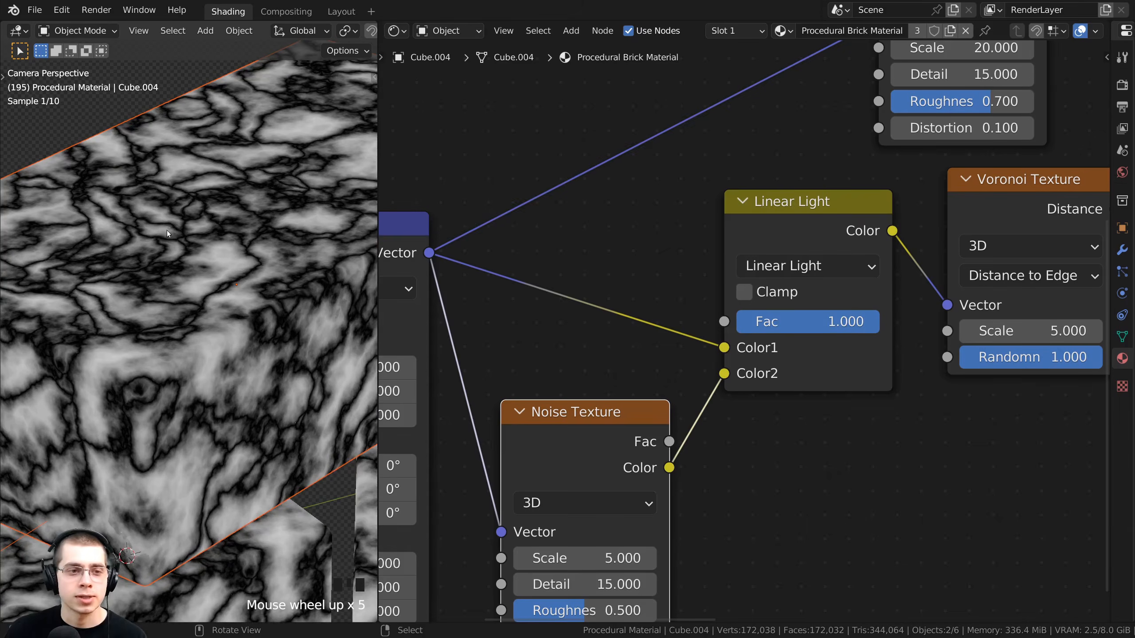
scroll(190, 378, down, 6)
scroll(187, 273, up, 3)
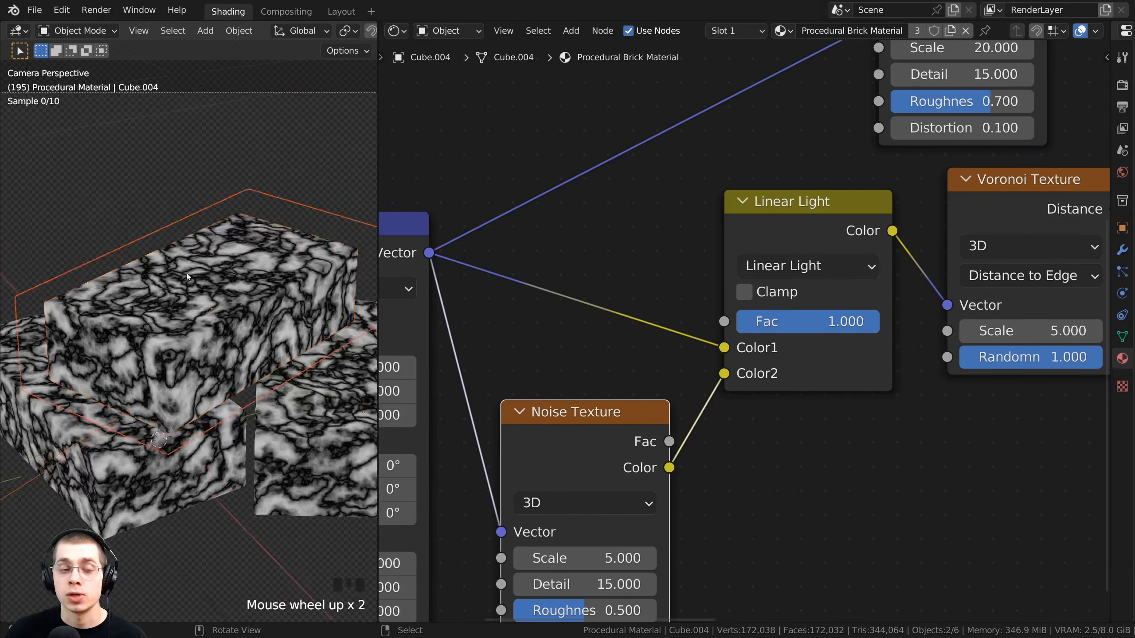
scroll(769, 408, down, 2)
Step: Move all the coordinate, noise, Linear Light and Voronoi nodes farther from the ColorRamp and Bump nodes to make room
middle_drag(769, 408, 630, 445)
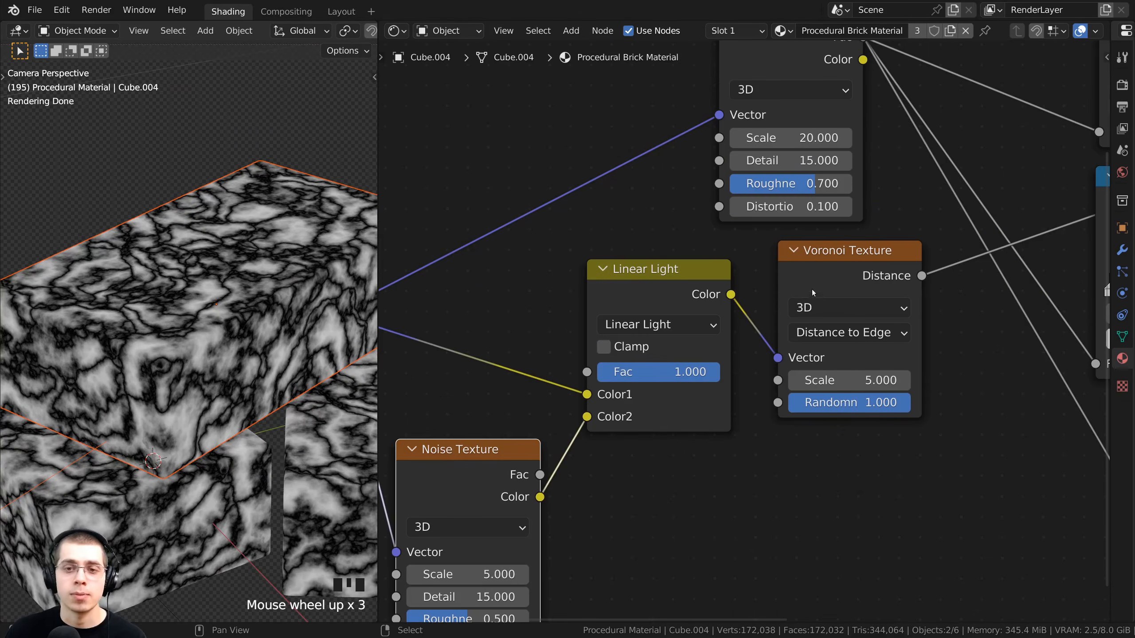
drag(794, 296, 782, 299)
scroll(782, 299, down, 6)
middle_drag(782, 299, 708, 282)
scroll(161, 337, up, 2)
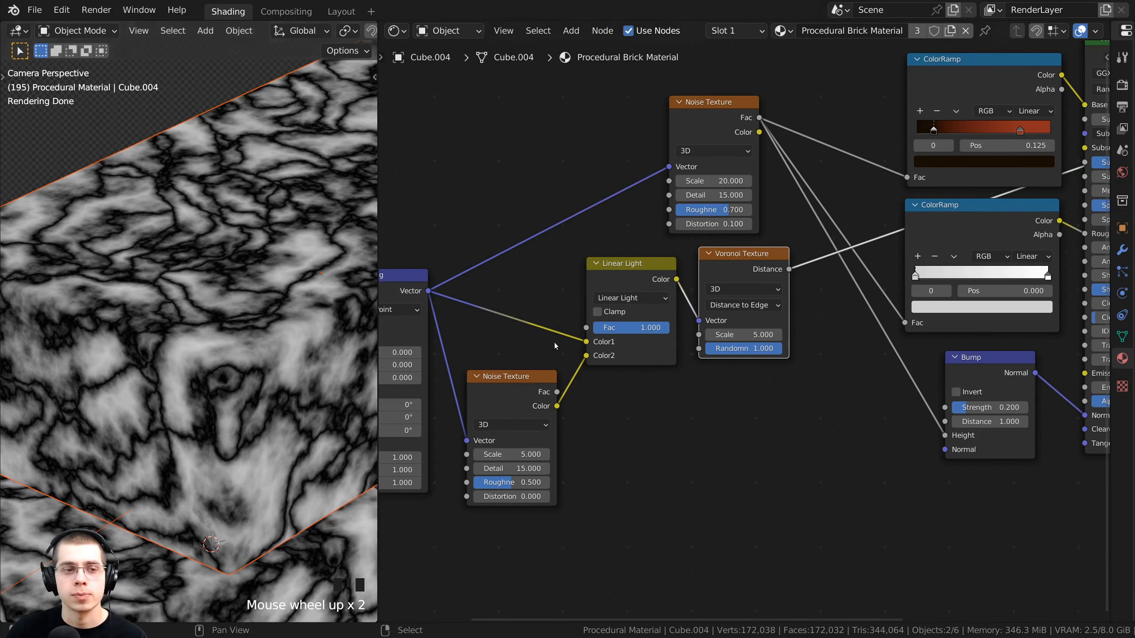
scroll(554, 342, down, 2)
scroll(745, 172, down, 2)
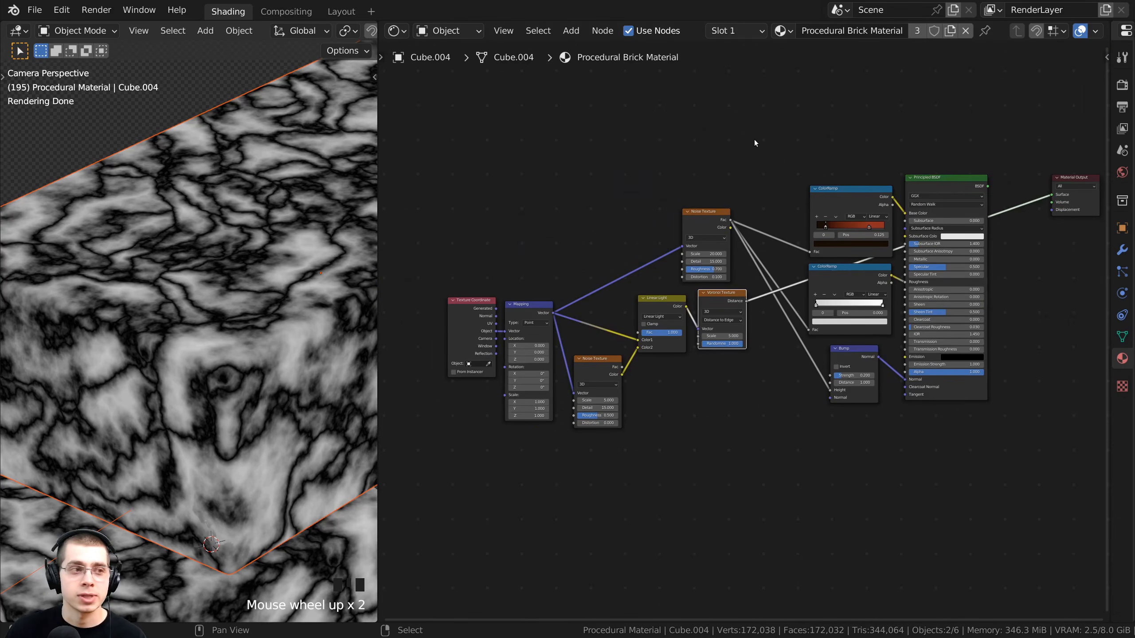
drag(754, 140, 416, 477)
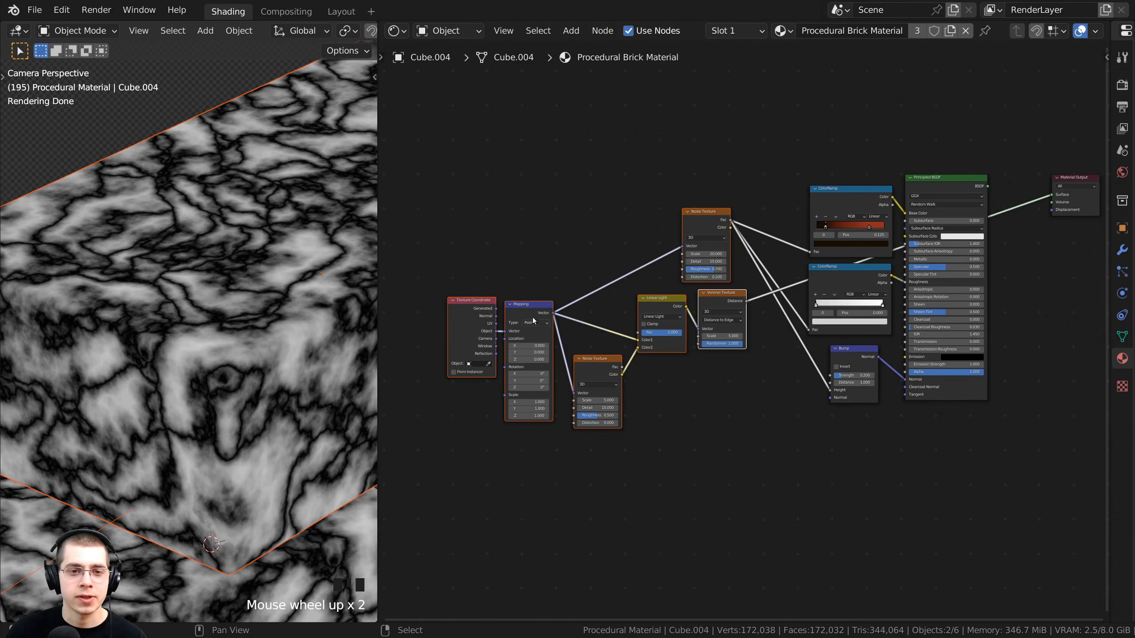
drag(532, 309, 406, 317)
Step: Fine-tune the placement of the Voronoi Texture and the upper Noise Texture nodes
scroll(537, 300, up, 2)
click(537, 296)
drag(536, 296, 534, 313)
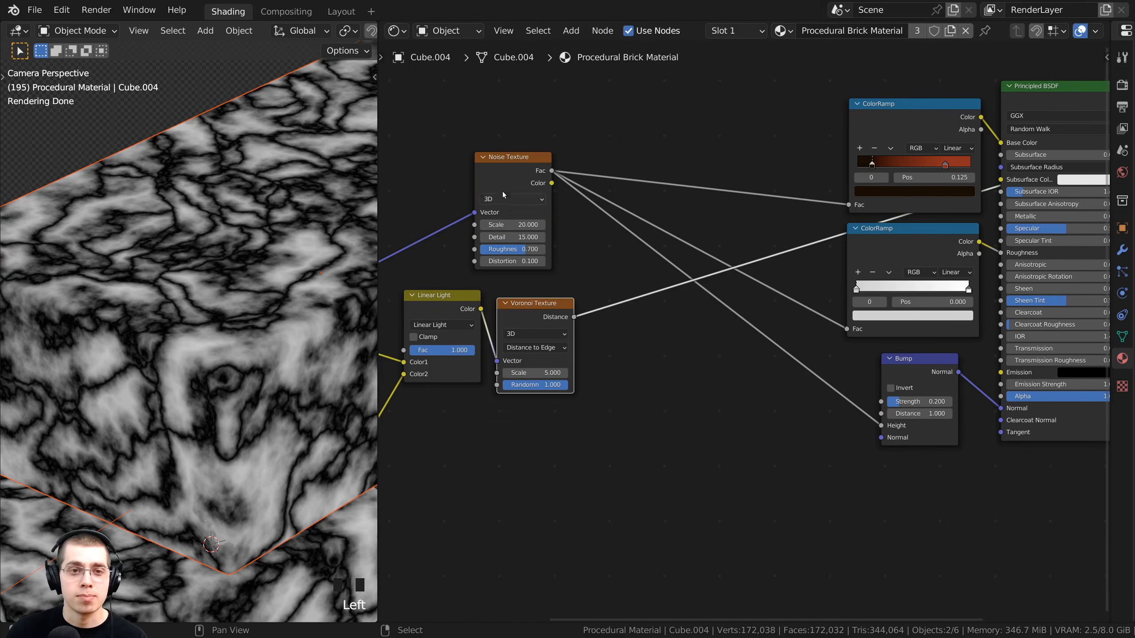
drag(502, 182, 504, 182)
click(536, 313)
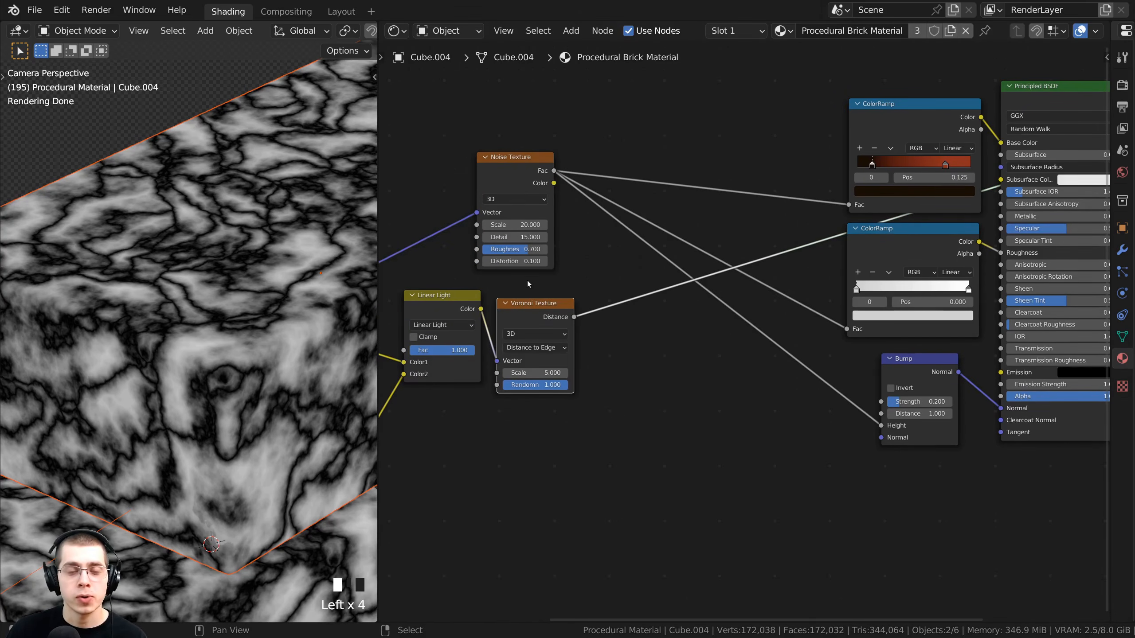
middle_drag(527, 281, 549, 294)
drag(564, 320, 520, 319)
scroll(530, 330, up, 3)
scroll(531, 330, up, 1)
click(483, 316)
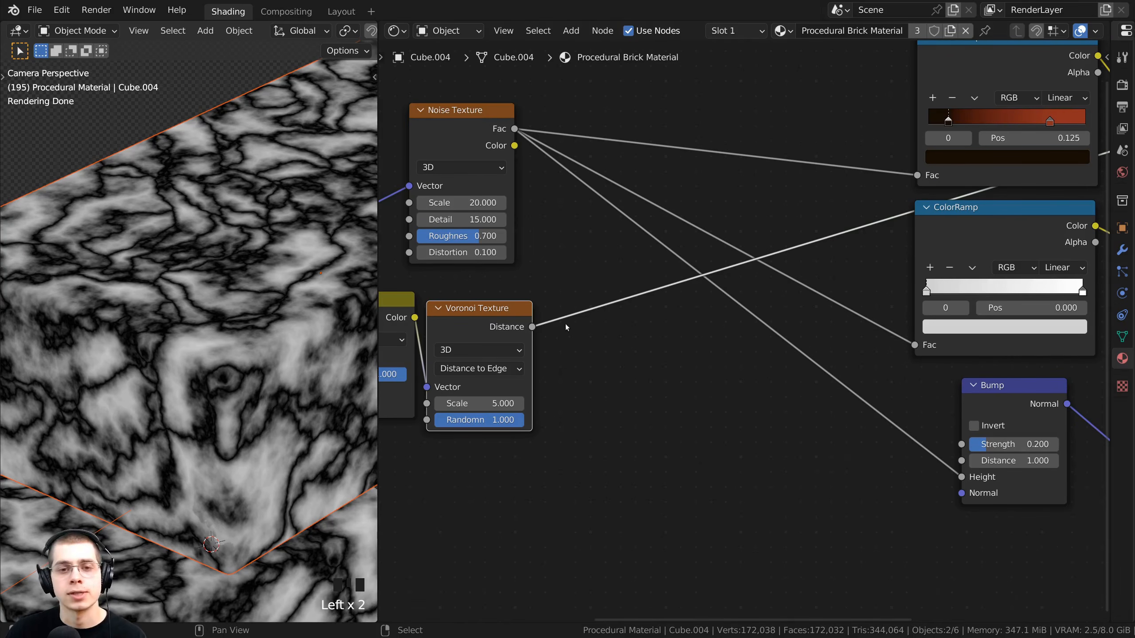
Step: Duplicate the Linear Light node into the gap after the Voronoi Texture and set the copy's blend mode to Mix
middle_drag(406, 322, 469, 319)
scroll(465, 318, down, 1)
click(430, 306)
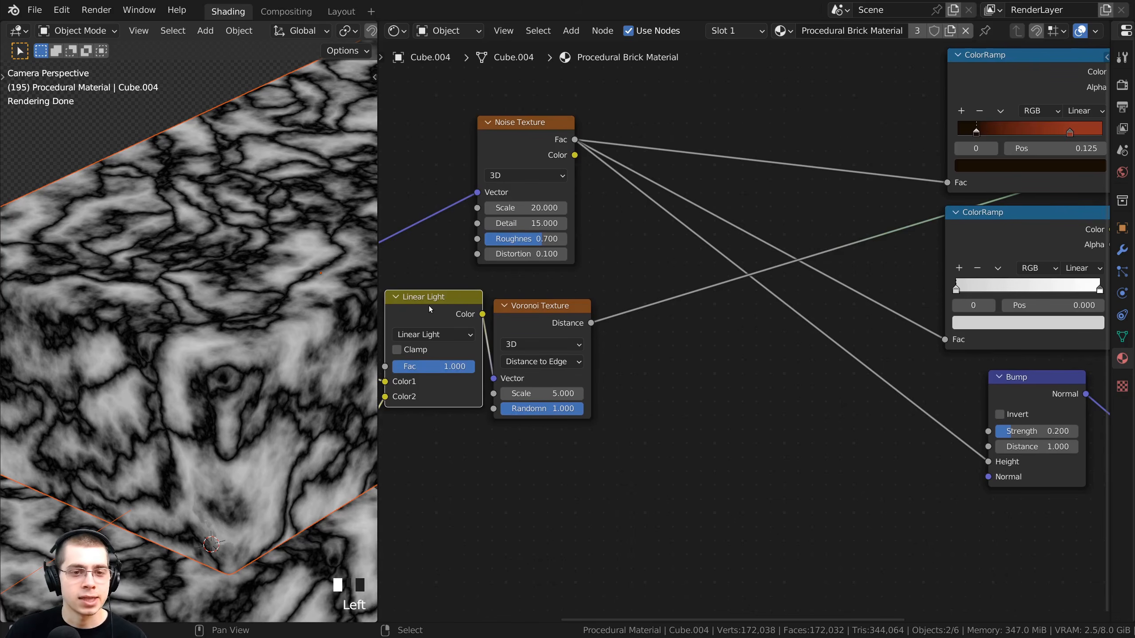
key(shift+d)
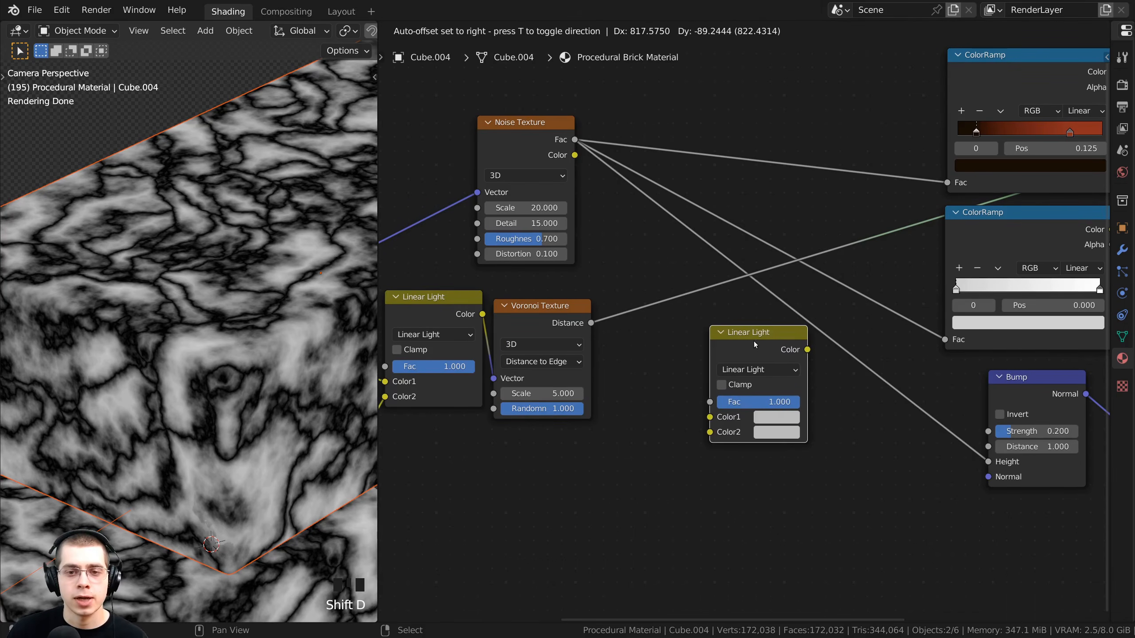
click(753, 340)
scroll(733, 341, up, 1)
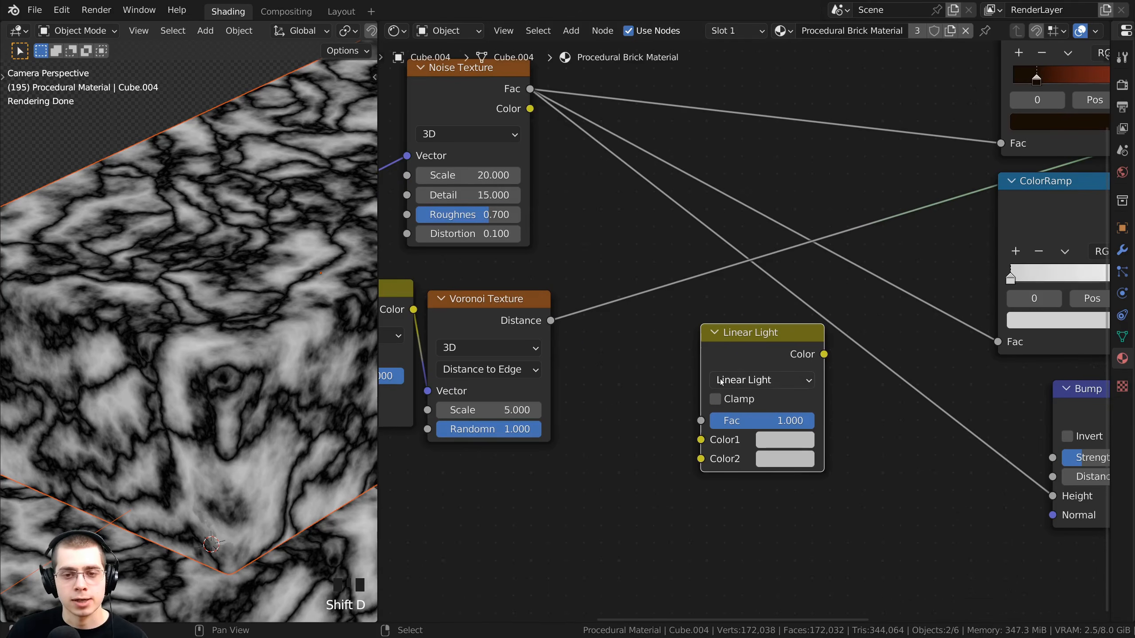
click(721, 381)
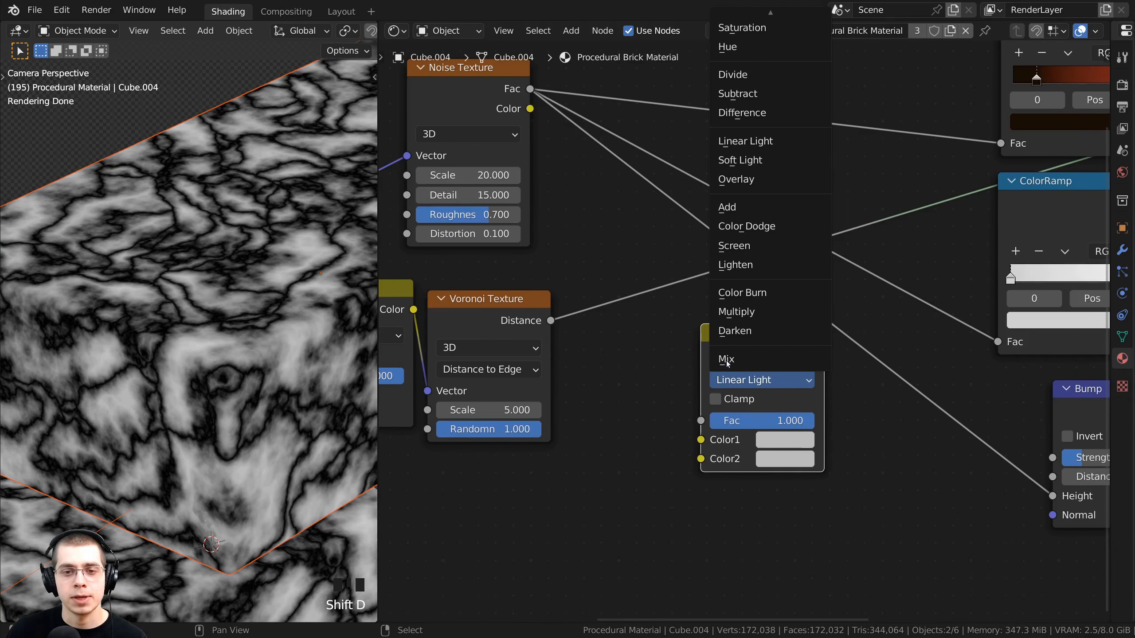
click(721, 360)
Step: Insert the new Mix node into the link from the Voronoi Texture's Distance output to the Material Output
drag(741, 347, 717, 345)
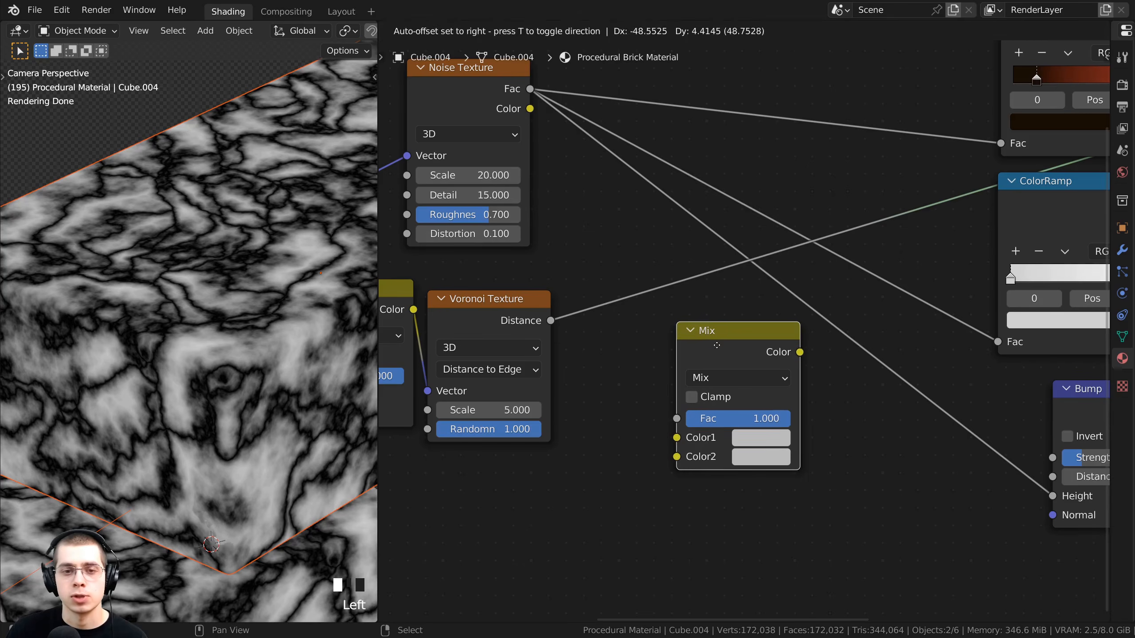
scroll(598, 339, down, 2)
middle_drag(598, 339, 648, 361)
drag(733, 368, 738, 291)
Step: Connect the upper Noise Texture's Fac output to the new Mix node's Fac input
click(524, 144)
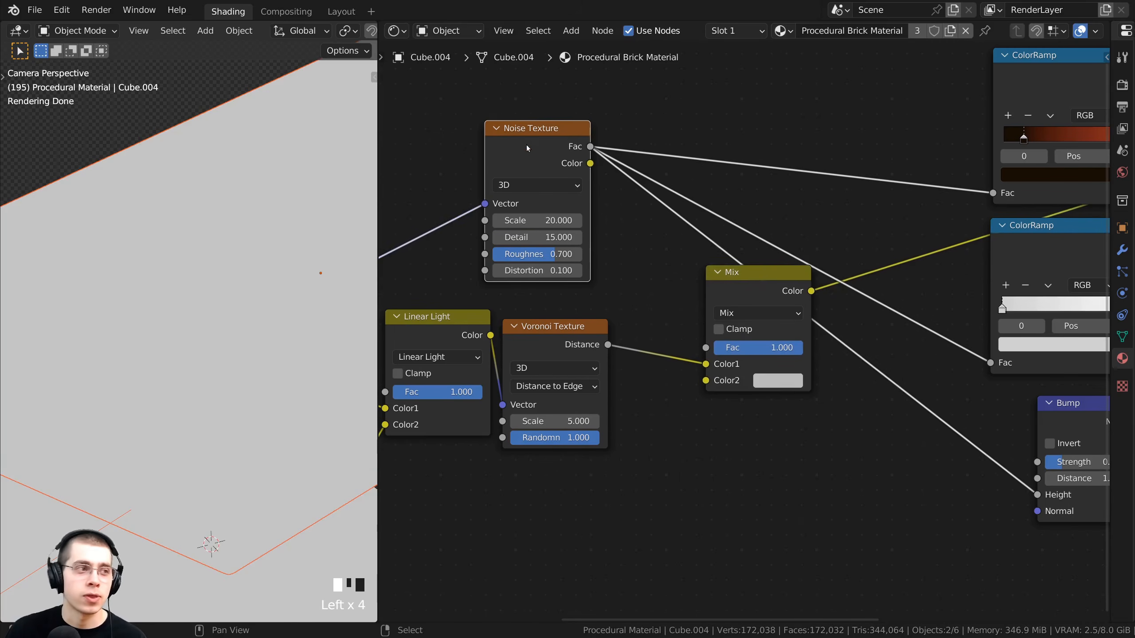
middle_drag(526, 148, 502, 153)
scroll(496, 160, up, 2)
drag(537, 123, 670, 359)
middle_drag(498, 347, 507, 321)
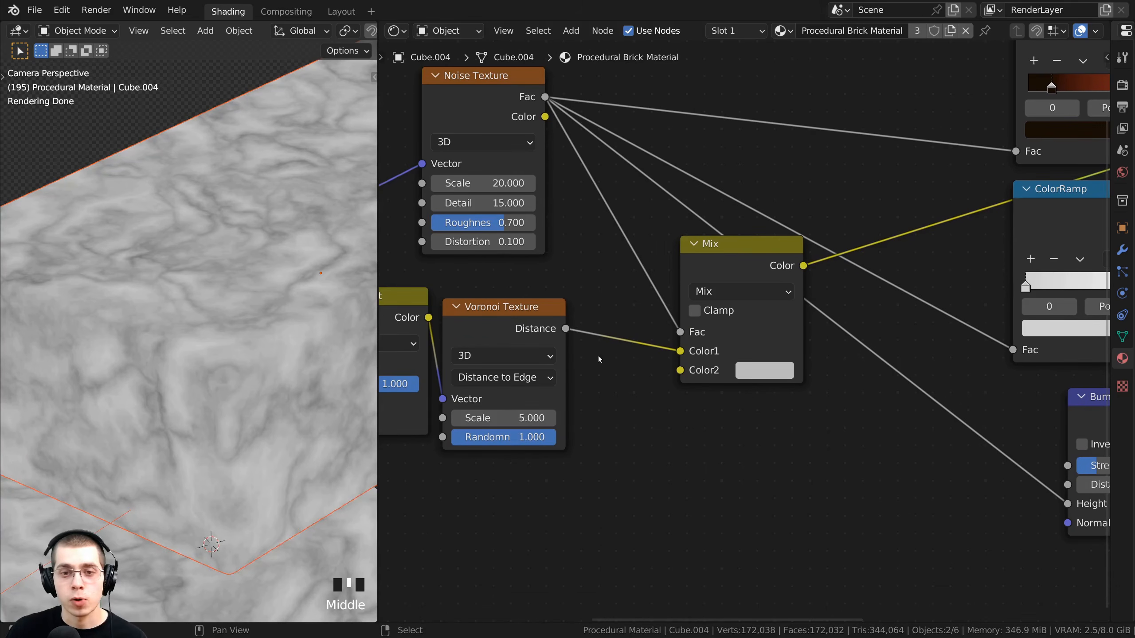
Step: Move the Voronoi Distance link to the Mix node's Color2 input and set its Color1 to white
drag(681, 352, 682, 376)
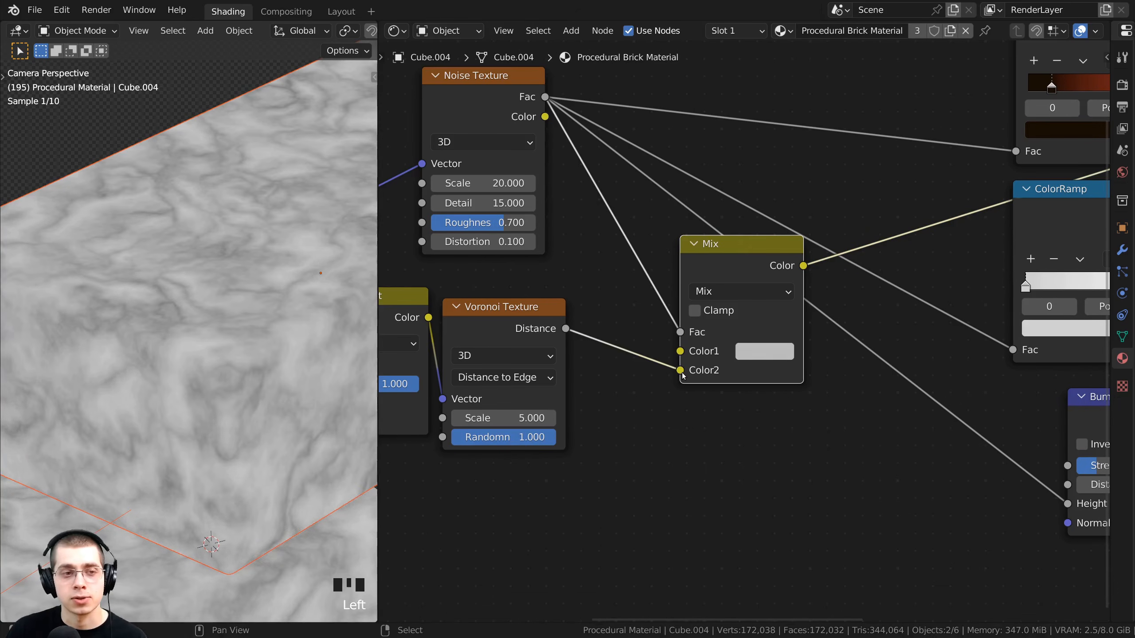
click(753, 355)
drag(890, 170, 887, 100)
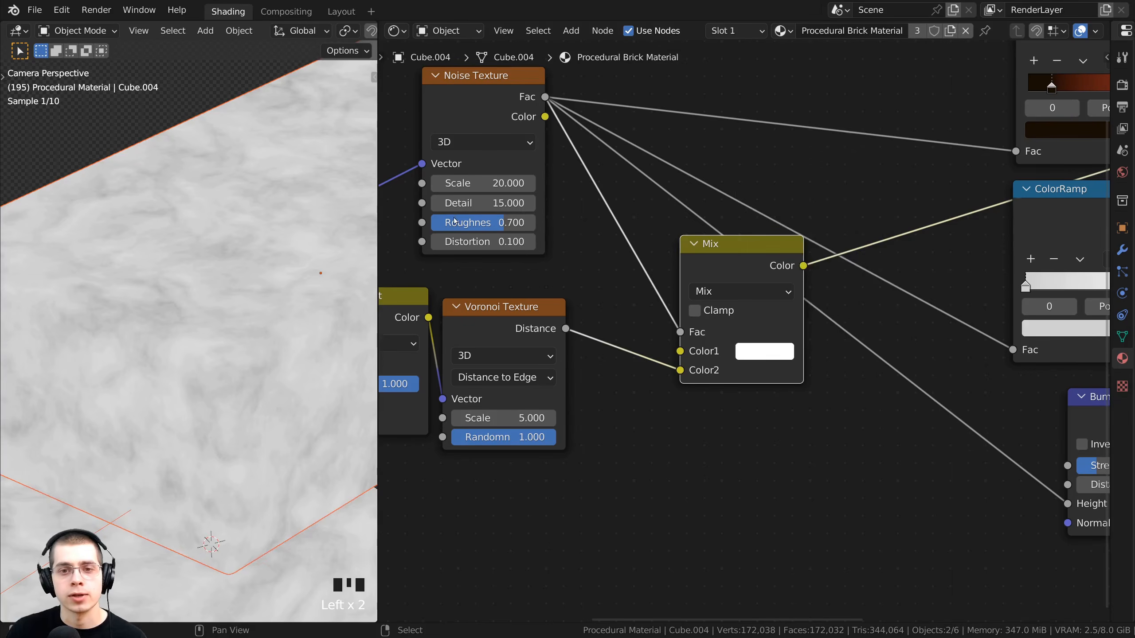
Step: Move the Mix node farther away from the Voronoi Texture to open a gap in front of it
drag(717, 299, 737, 267)
scroll(704, 302, up, 1)
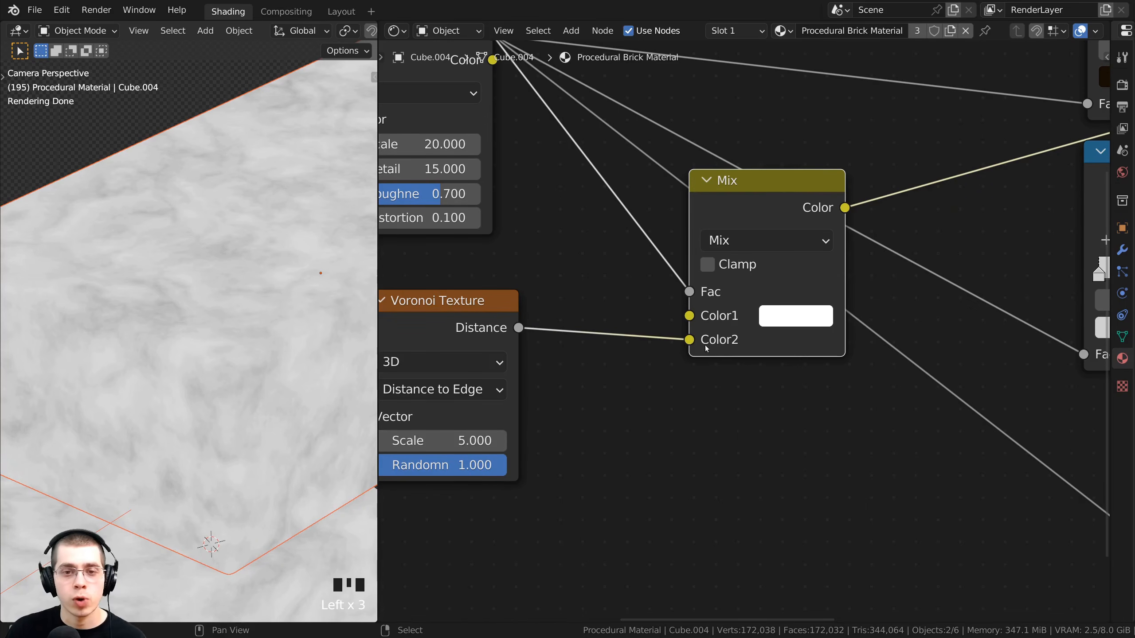
scroll(706, 349, down, 2)
drag(501, 131, 457, 146)
scroll(269, 356, down, 3)
drag(810, 293, 869, 358)
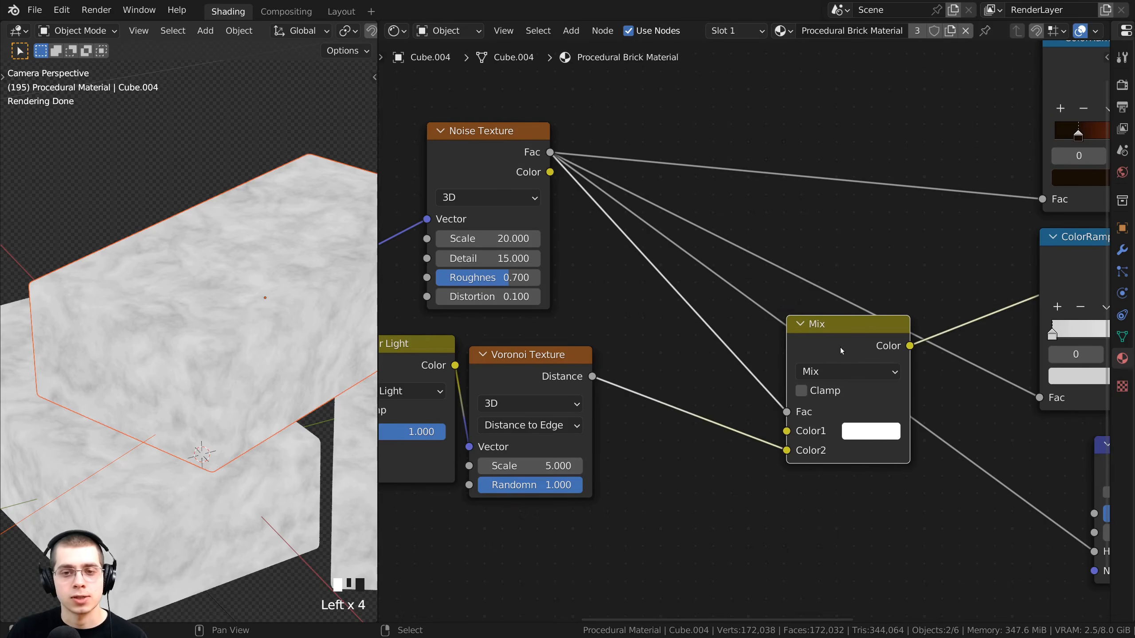
Step: Duplicate the black-free white ColorRamp and insert the copy into the link from the upper Noise Texture's Fac to the Mix node's Fac
scroll(805, 333, down, 1)
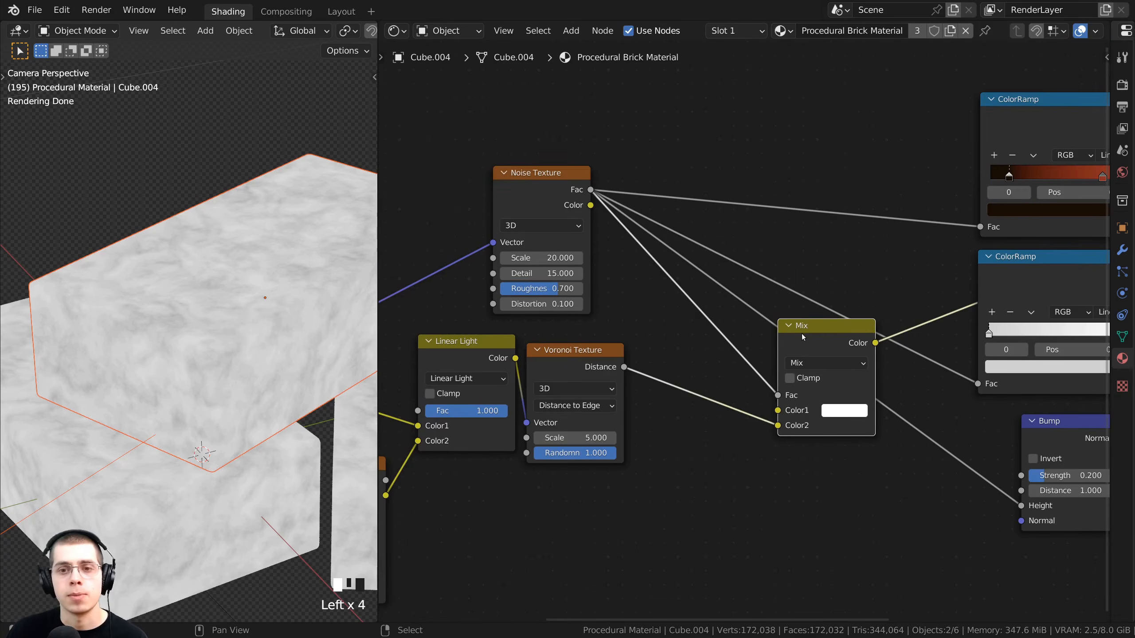
middle_drag(876, 238, 828, 233)
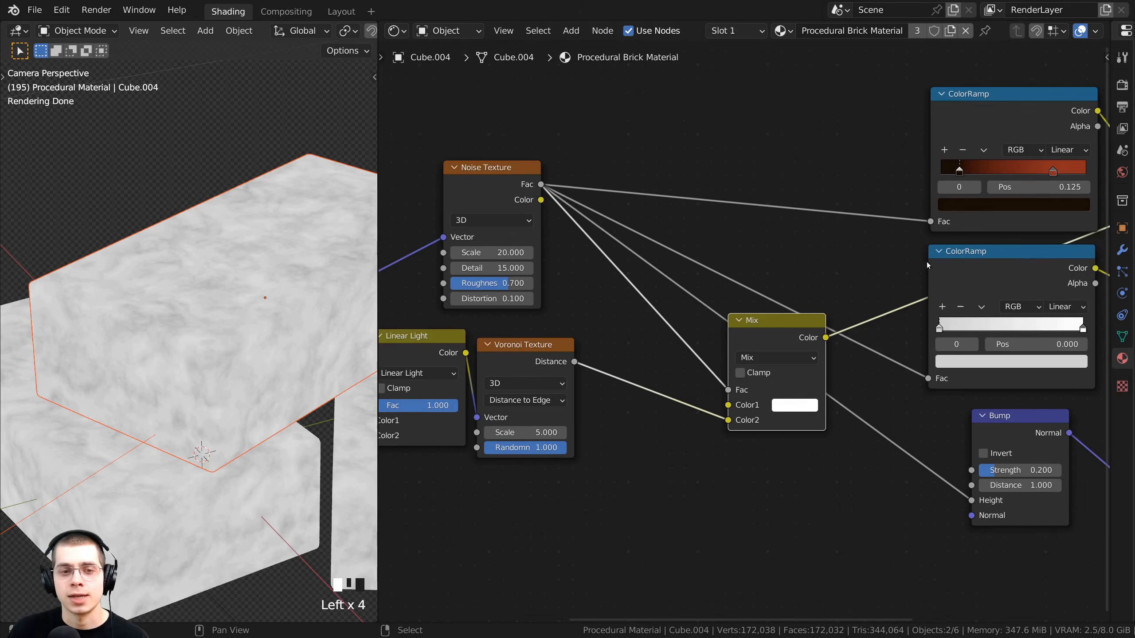
right_click(950, 266)
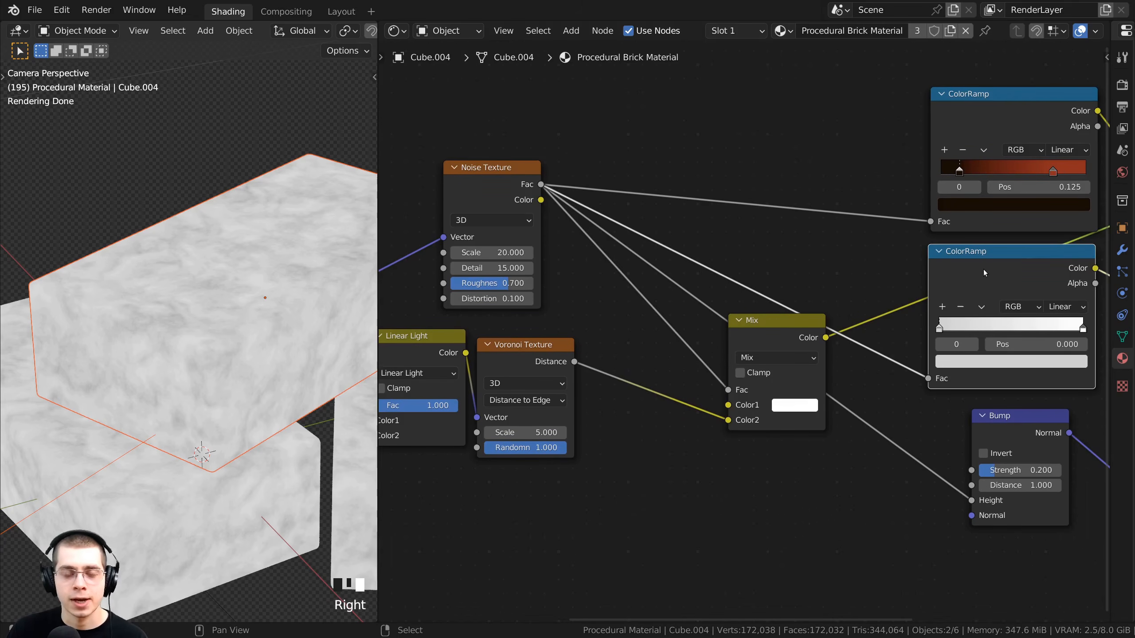
key(shift+d)
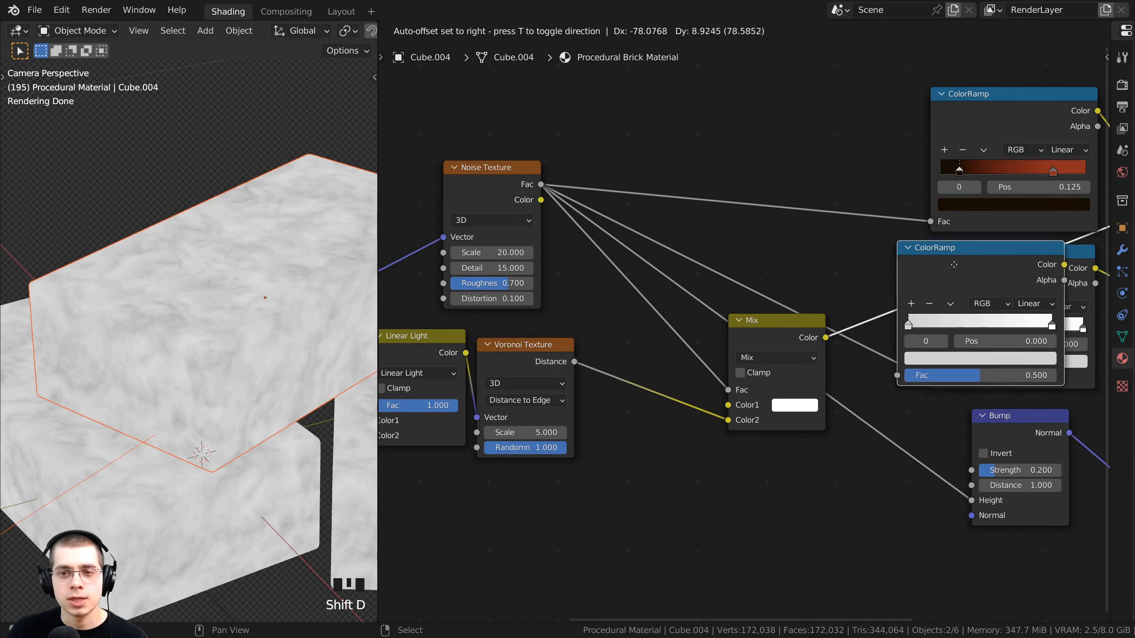
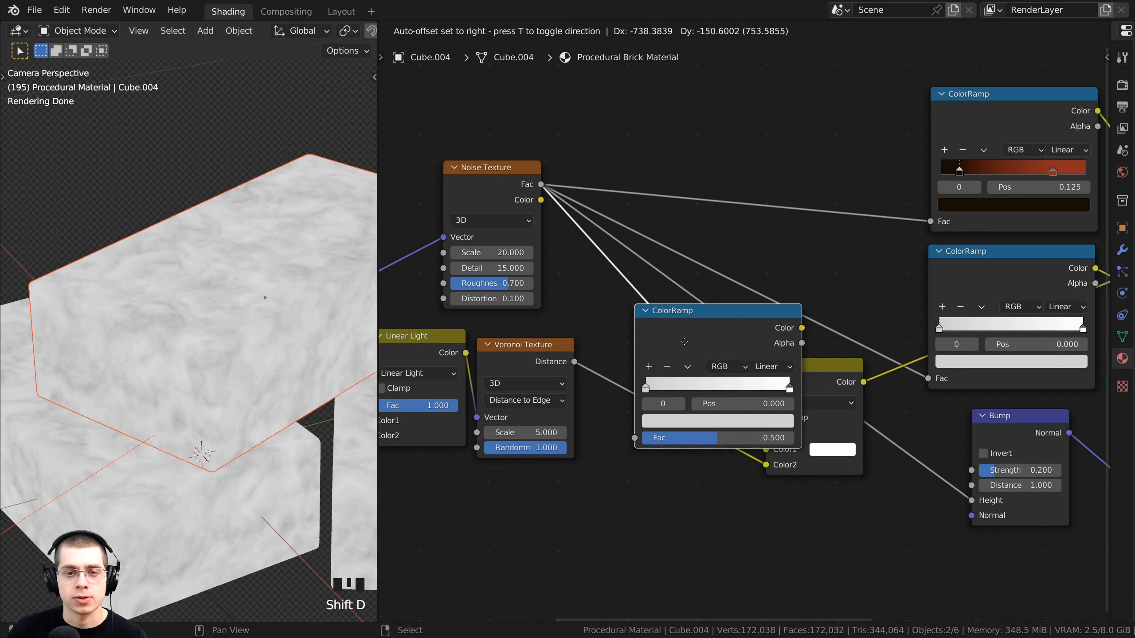
click(686, 365)
drag(716, 353, 655, 247)
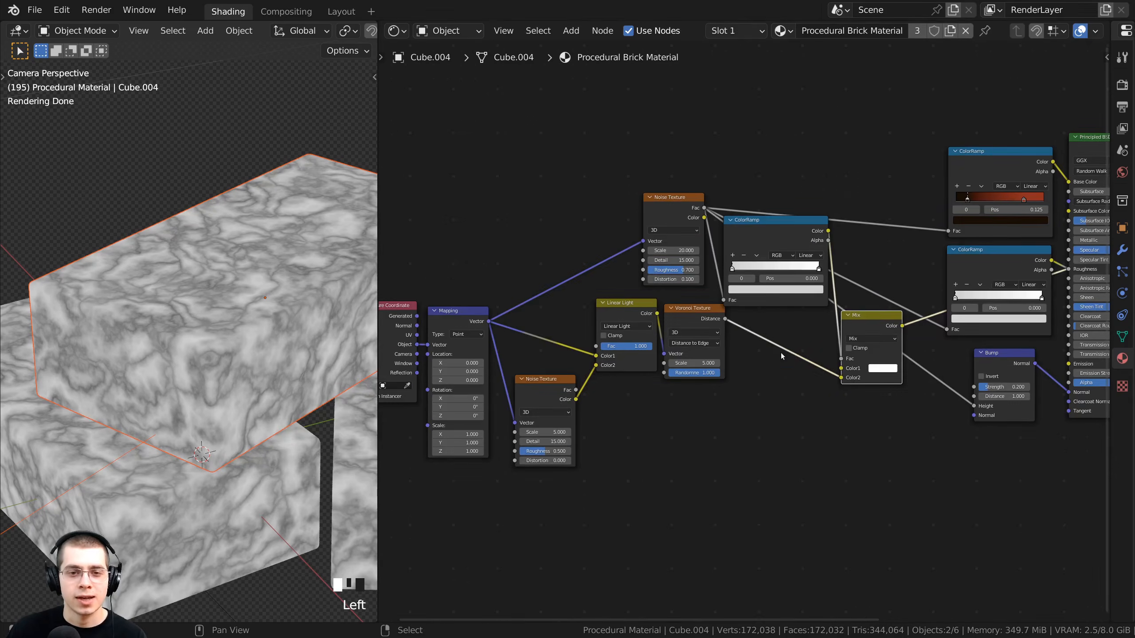
Step: Lower the Voronoi branch with its Mapping nodes and respace the upper Noise Texture, the new ColorRamp and the Mix node
drag(786, 402, 401, 394)
drag(666, 198, 639, 202)
drag(771, 219, 739, 258)
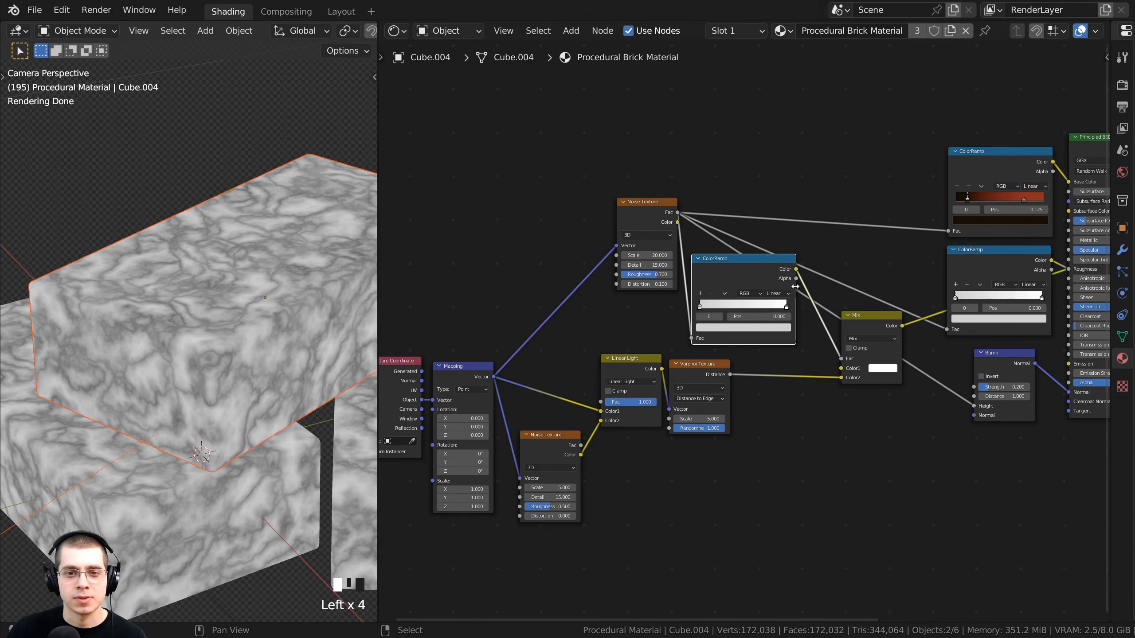
drag(865, 316, 840, 316)
scroll(751, 335, up, 2)
scroll(788, 350, up, 2)
Step: Reset the new ColorRamp to its defaults, then place its black stop at about 0.343 and its white stop at 0.668
click(733, 263)
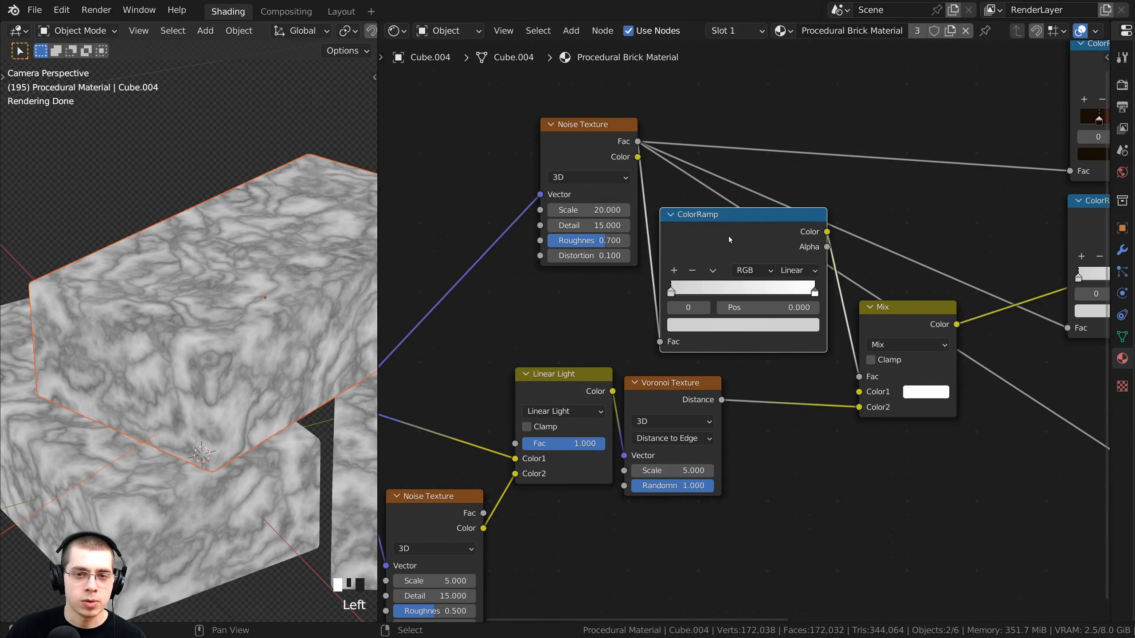
key(BackSpace)
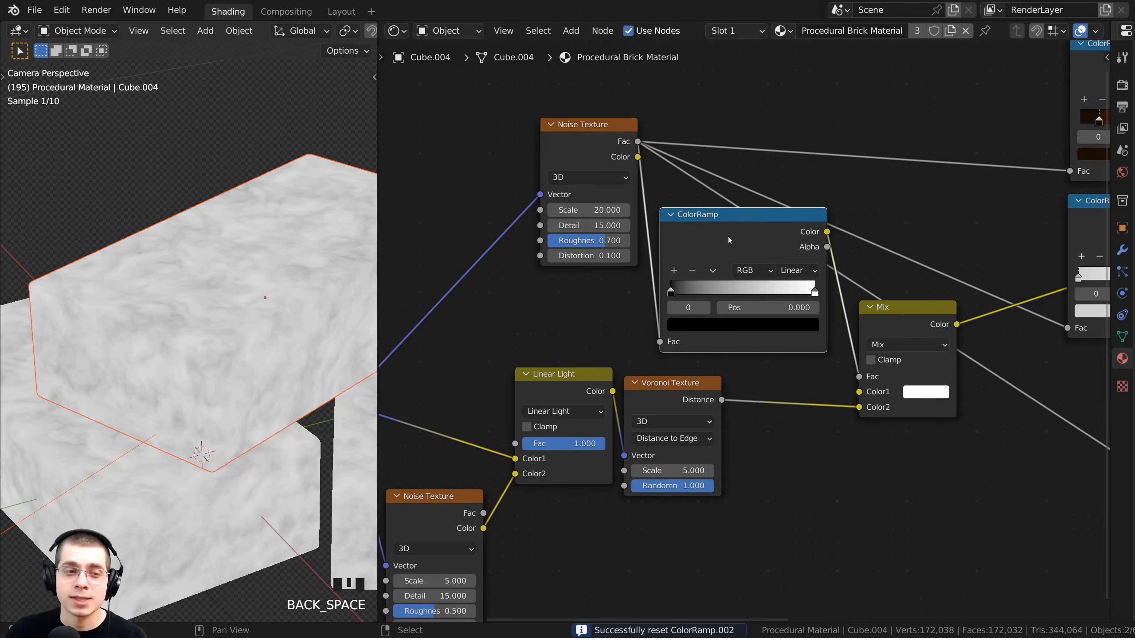
scroll(724, 296, up, 1)
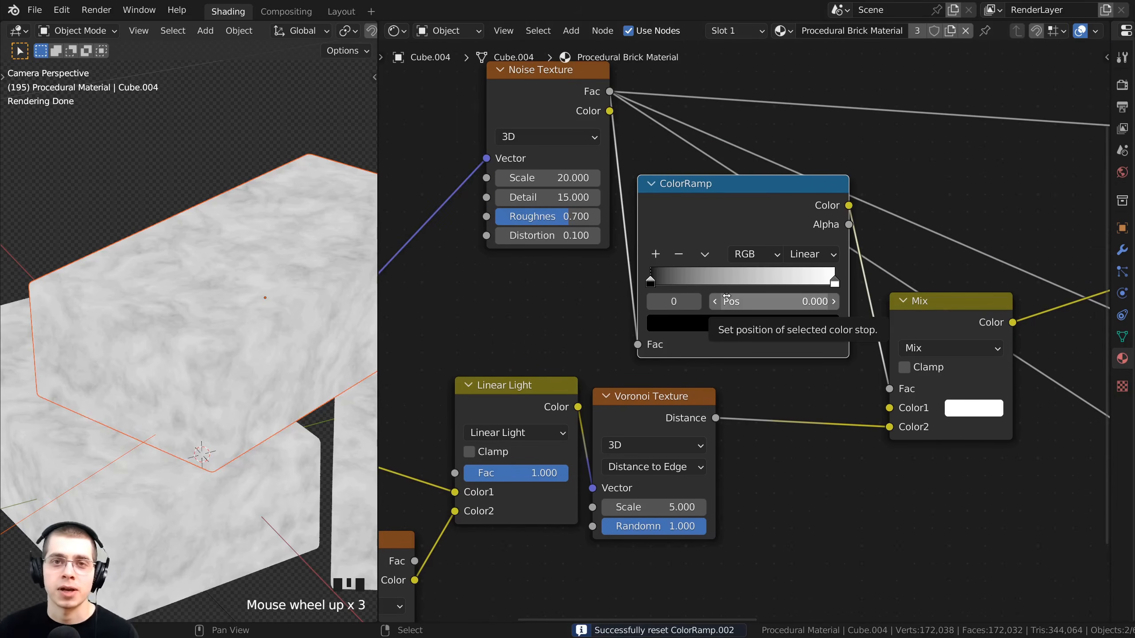
scroll(724, 296, down, 1)
middle_drag(724, 296, 696, 356)
drag(627, 341, 687, 345)
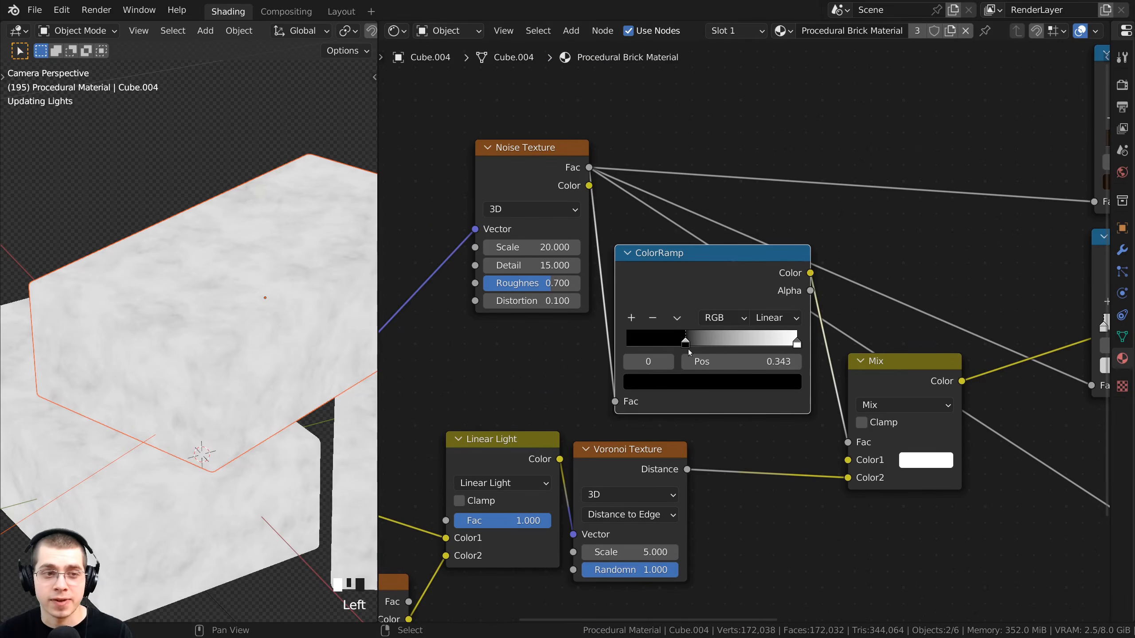
drag(789, 344, 736, 345)
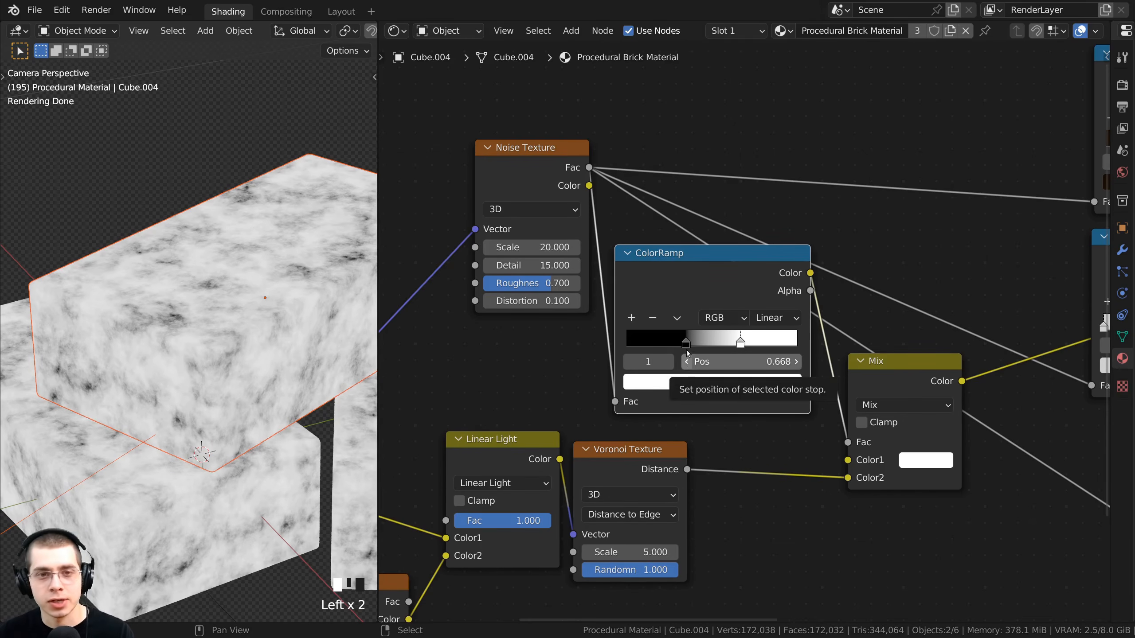
Step: Preview the new ColorRamp and tighten its contrast, with the black stop at 0.501 and the white stop just beyond it
ctrl+shift+click(690, 273)
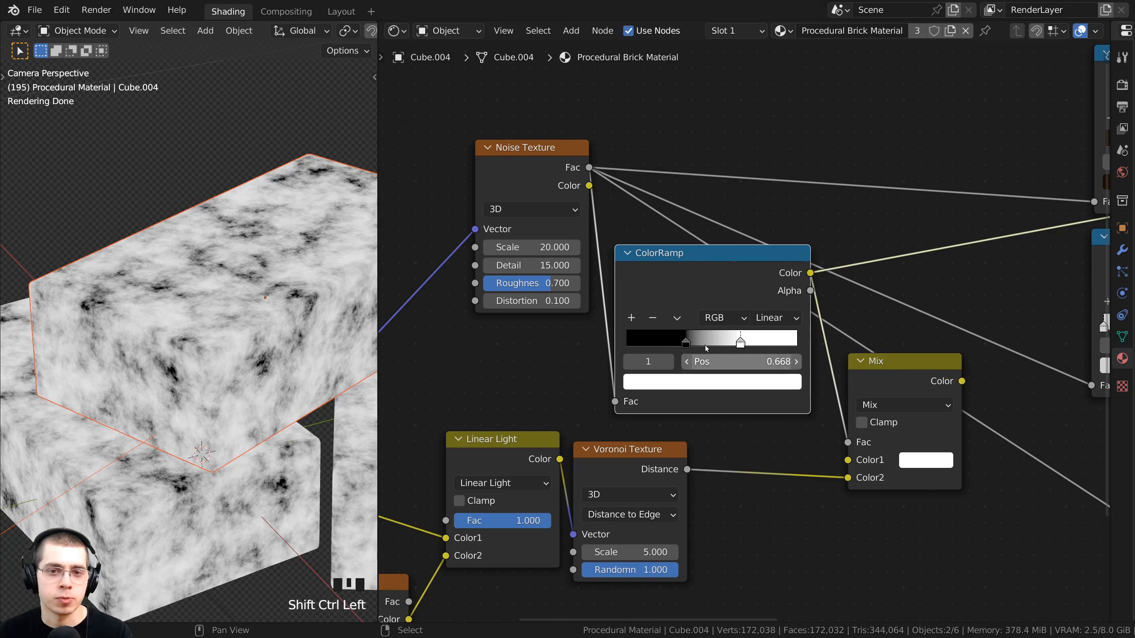
drag(687, 343, 714, 343)
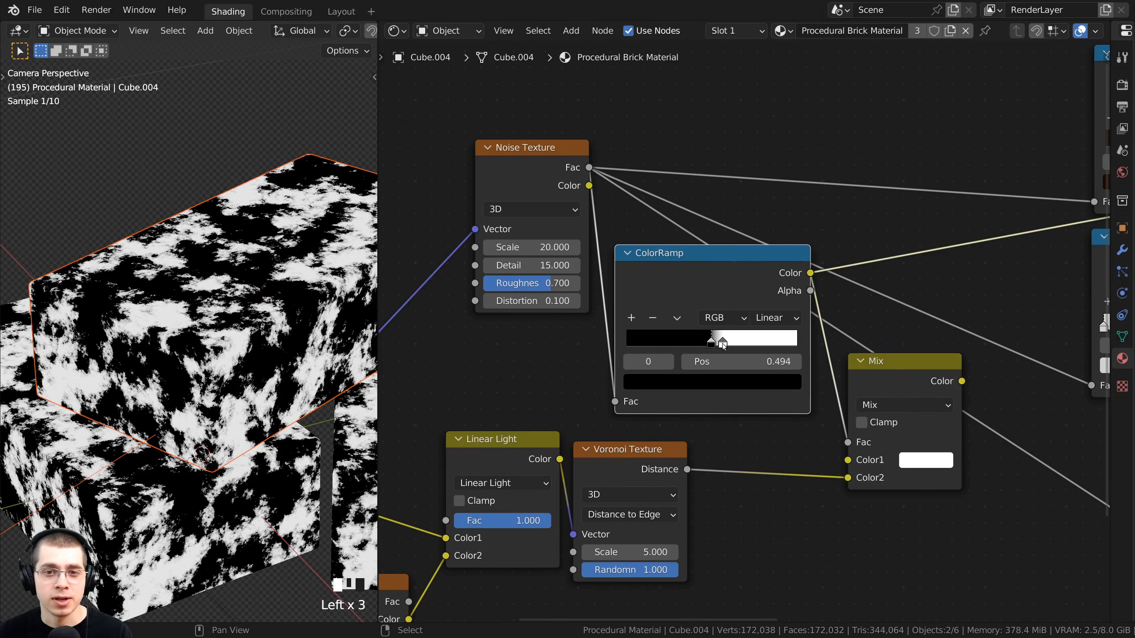
click(722, 344)
click(713, 343)
scroll(269, 301, up, 3)
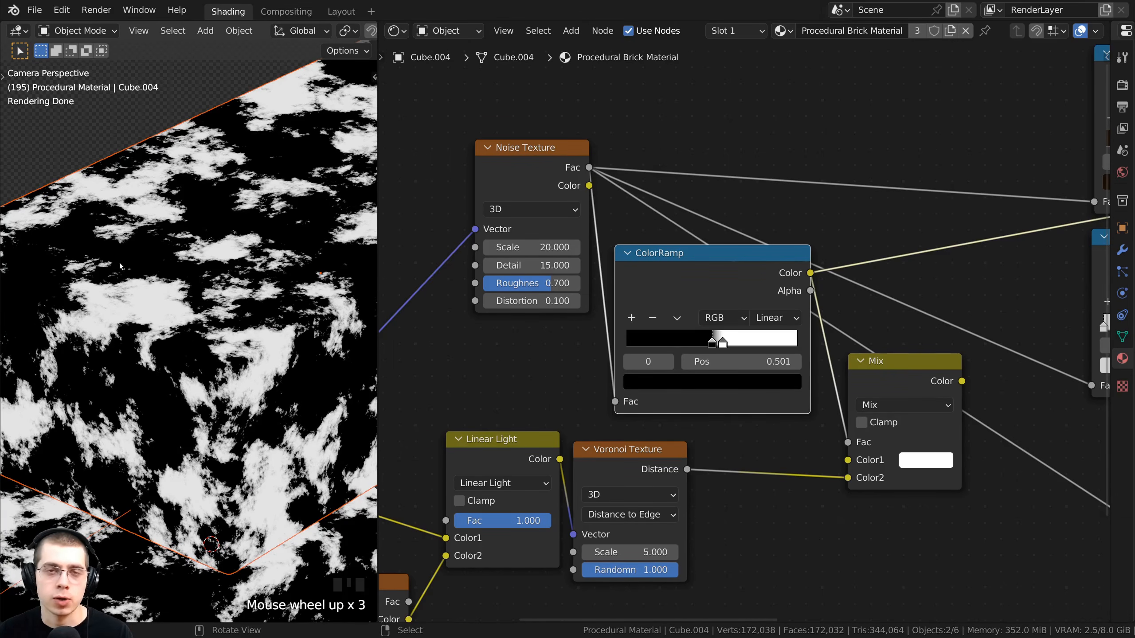
Step: Compare the previews of the Mix node and its ColorRamp mask, and examine the crack pattern up close on the brick
key(Home)
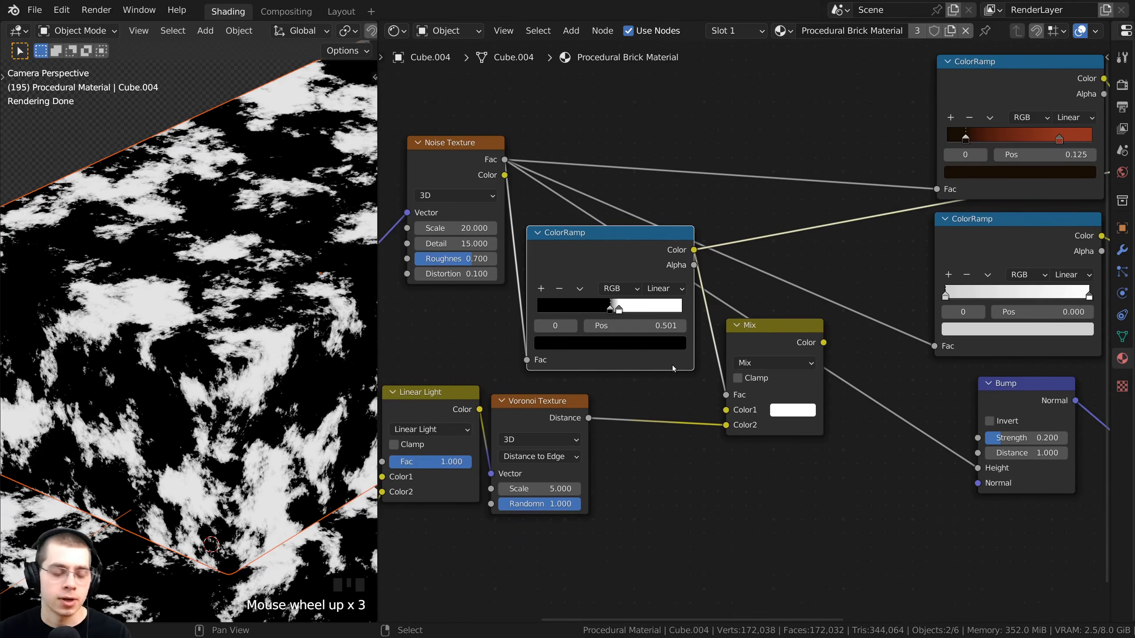
ctrl+shift+click(762, 345)
drag(766, 342, 790, 341)
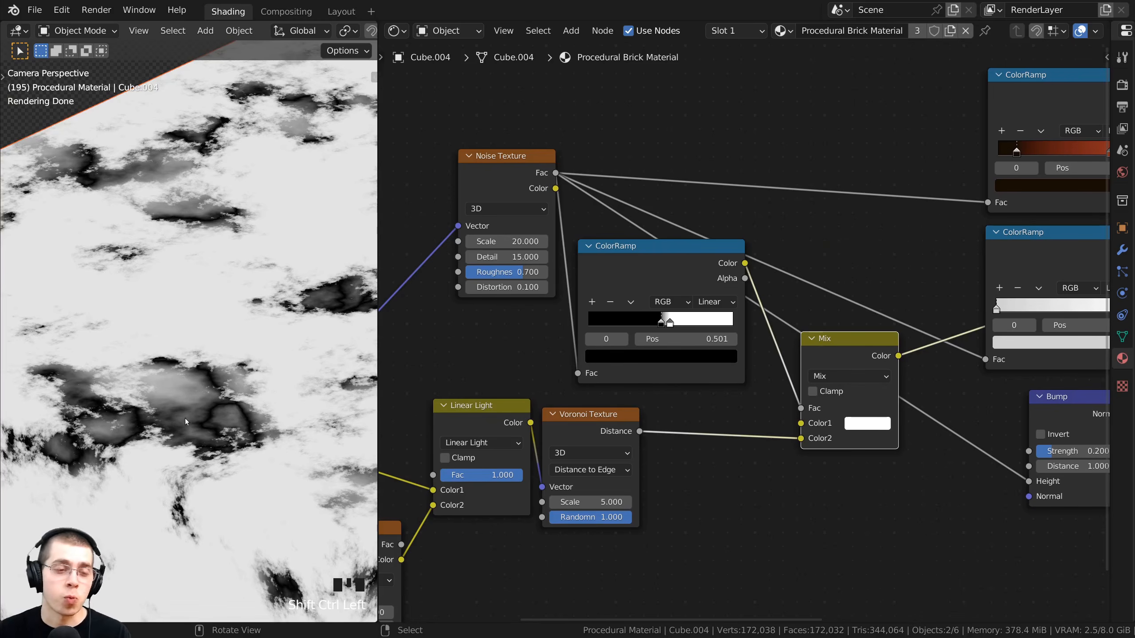
ctrl+shift+click(675, 268)
scroll(224, 348, up, 2)
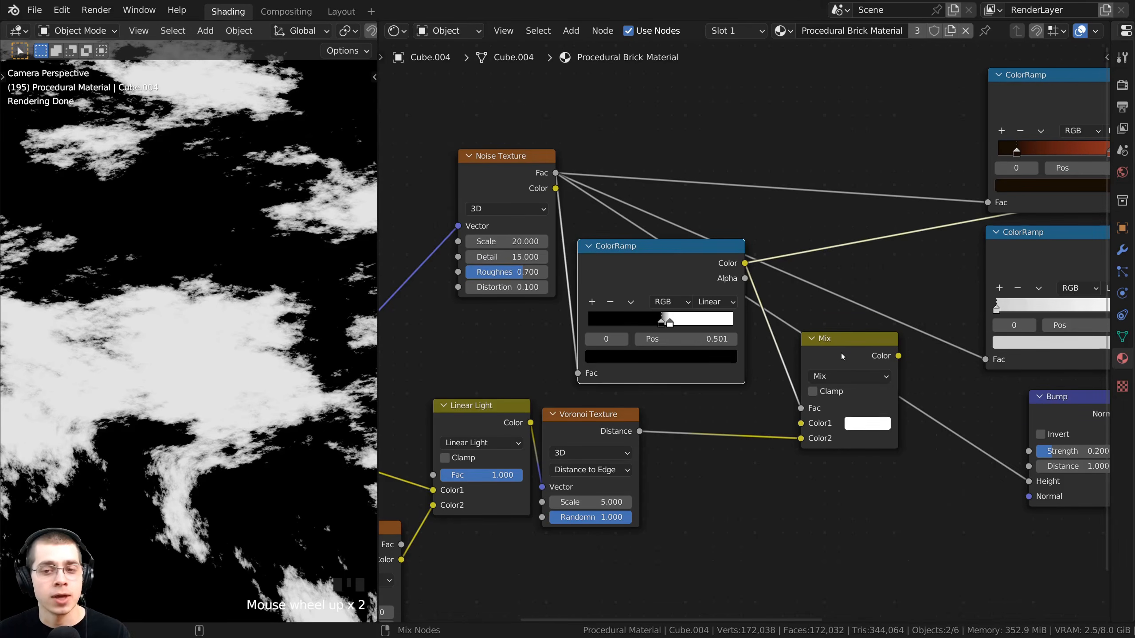
ctrl+shift+click(817, 363)
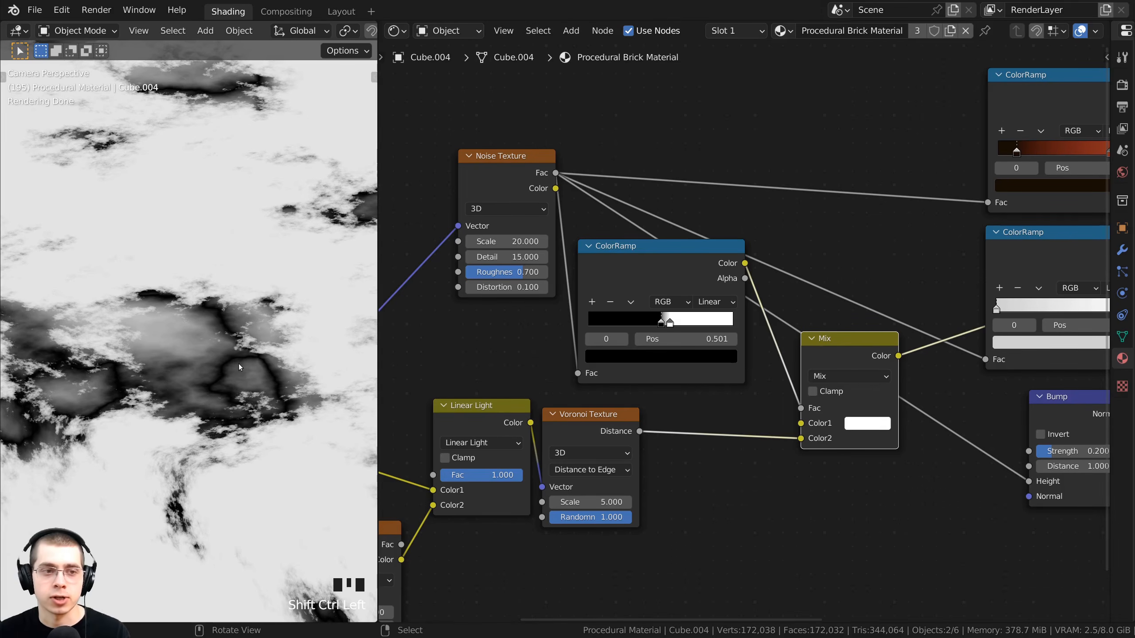
scroll(224, 291, up, 6)
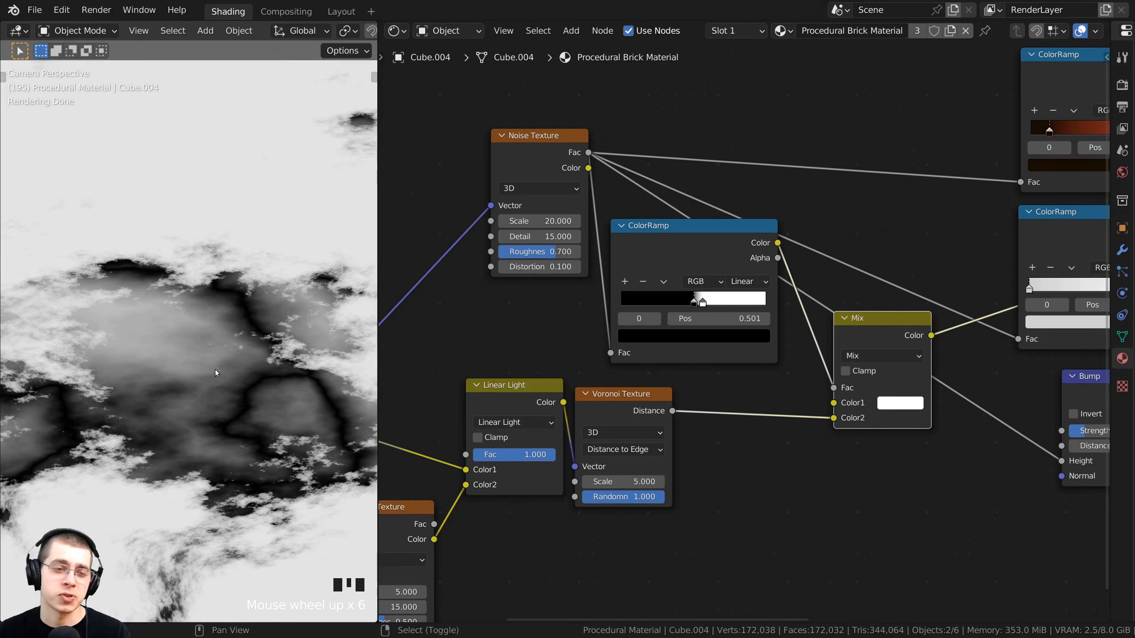
scroll(85, 223, up, 2)
shift+middle_drag(217, 364, 204, 383)
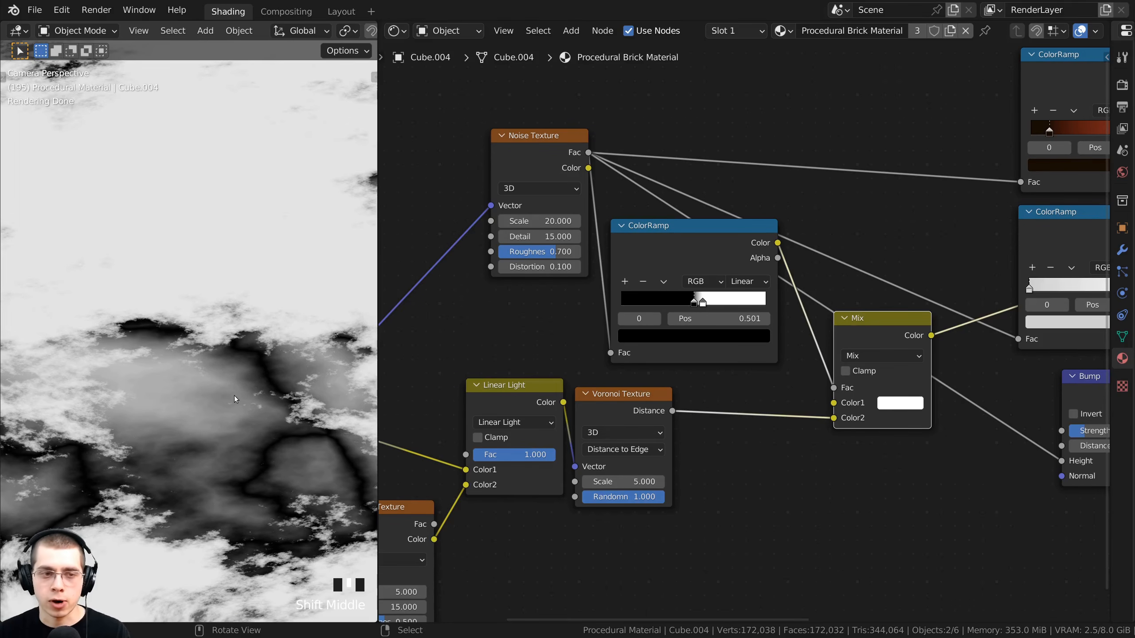
scroll(214, 356, down, 3)
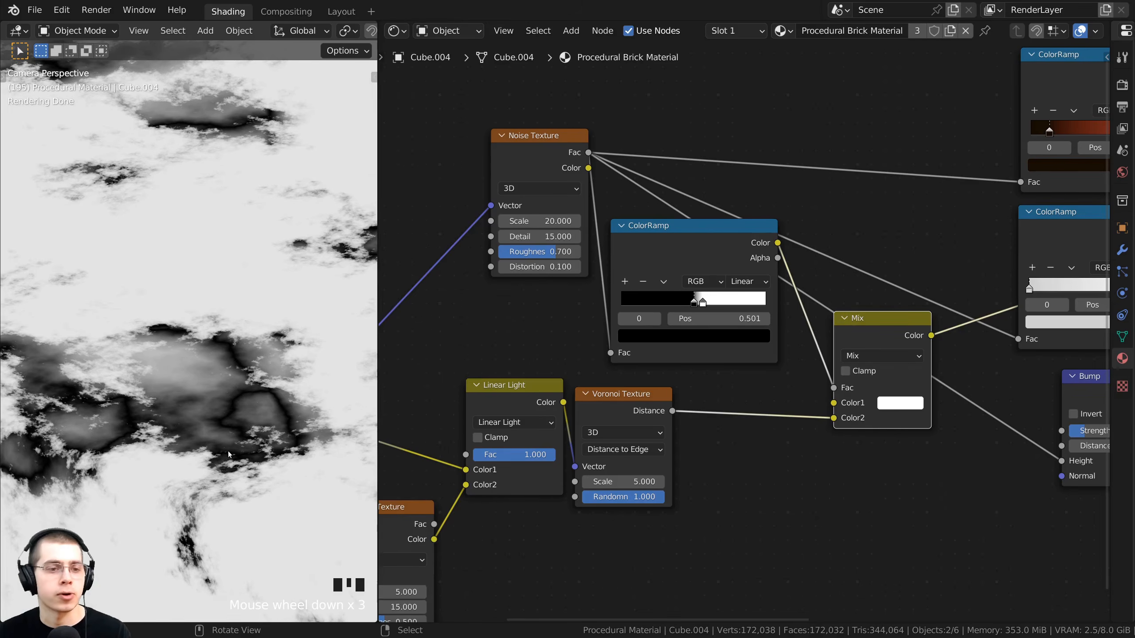
scroll(227, 447, up, 4)
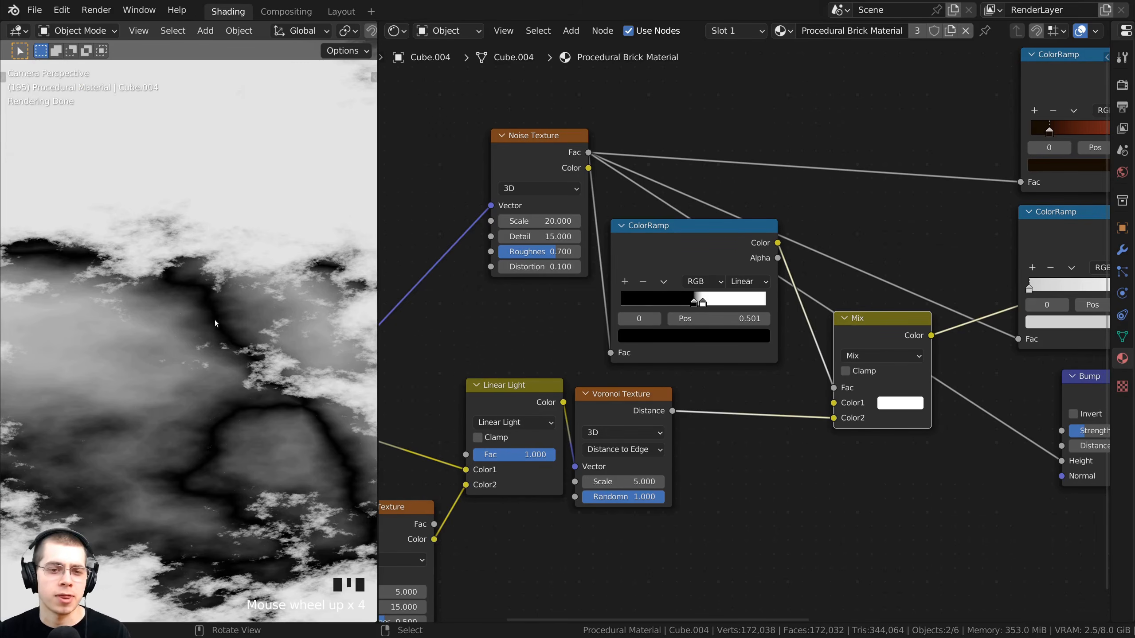
scroll(733, 470, down, 1)
scroll(643, 496, down, 3)
Step: Shift the Texture Coordinate, Mapping, lower Noise Texture, Linear Light and Voronoi Texture nodes together away from the Mix node
middle_drag(657, 520, 752, 489)
scroll(752, 488, down, 3)
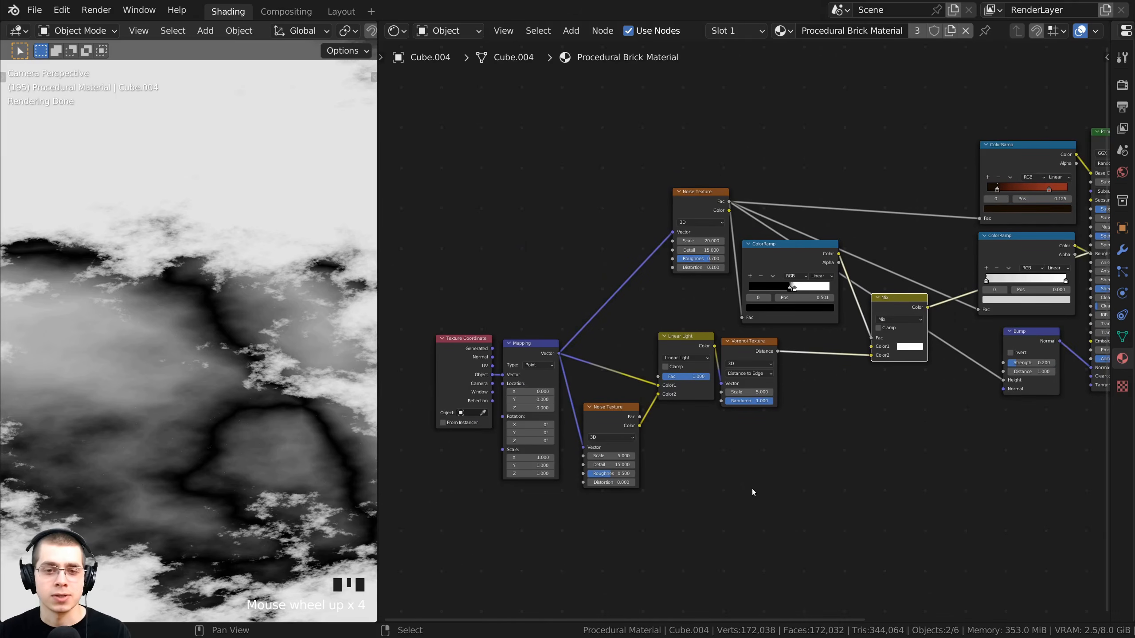
drag(800, 499, 419, 367)
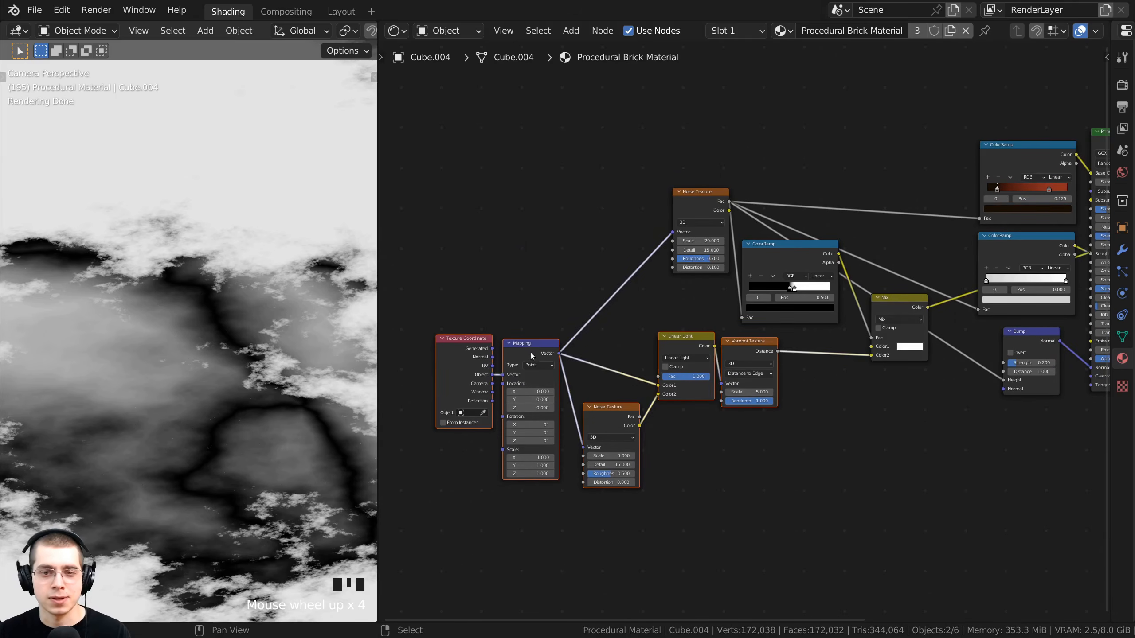
drag(531, 357, 477, 358)
middle_drag(768, 306, 670, 323)
Step: Duplicate the mask ColorRamp into the link from the Voronoi Distance to the Mix node's Color2, and move the Mix node slightly closer
scroll(669, 323, up, 4)
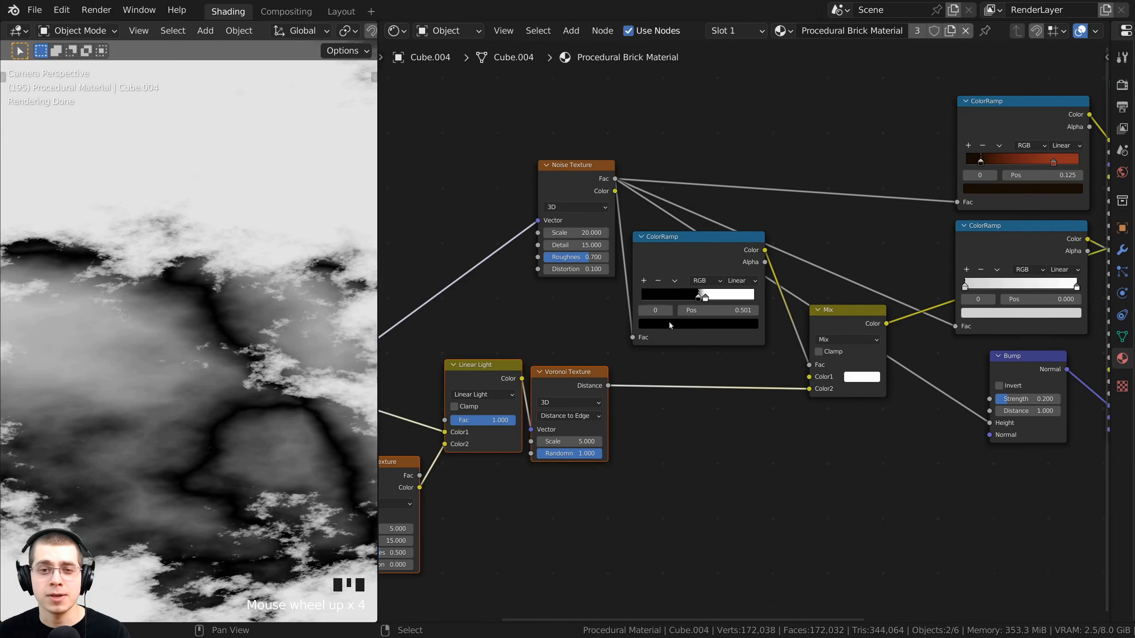
scroll(668, 322, up, 2)
click(662, 246)
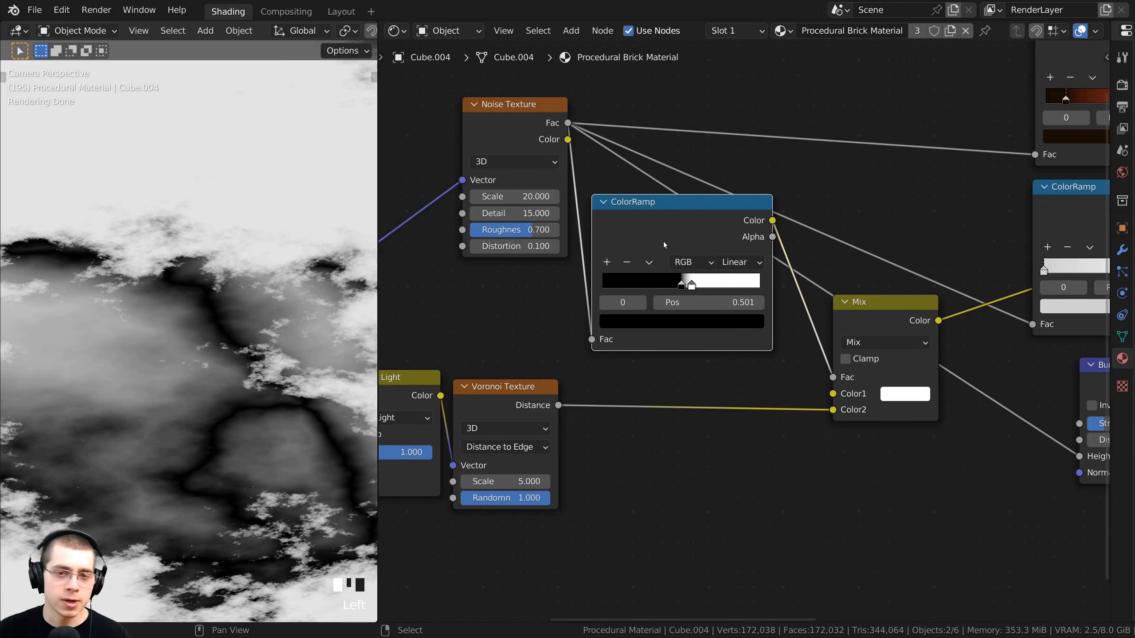
key(shift+d)
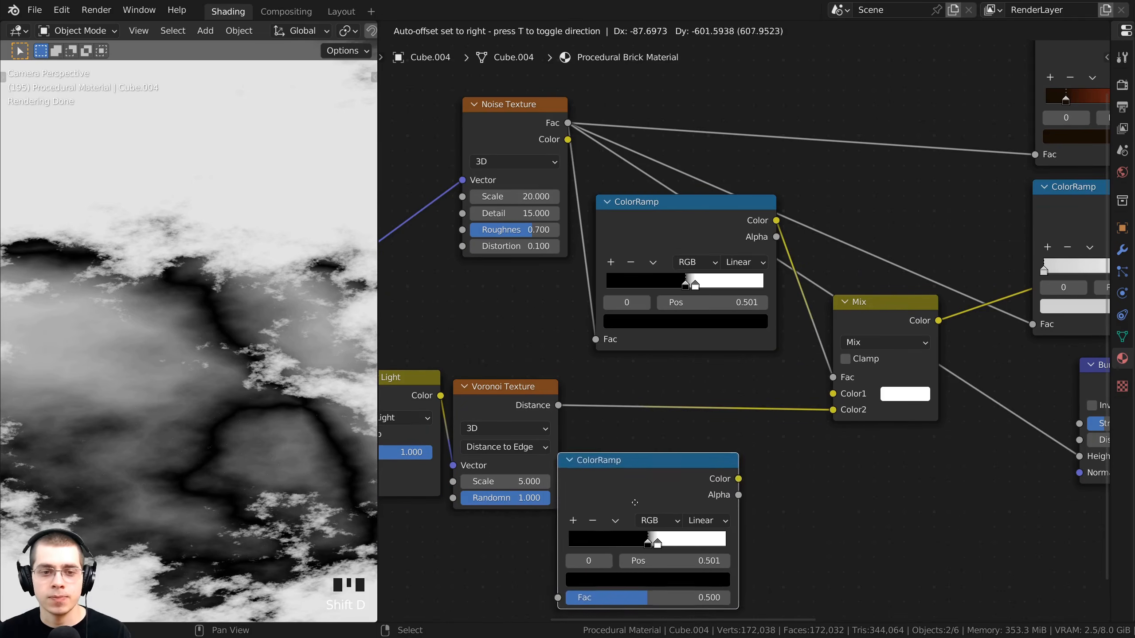
click(698, 404)
drag(698, 404, 666, 398)
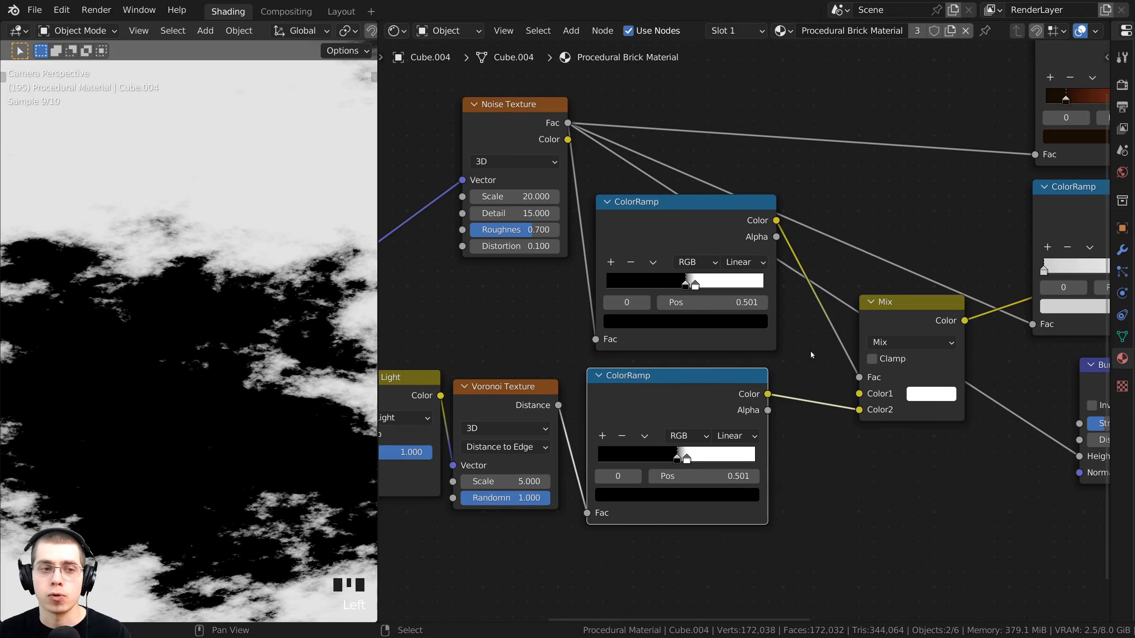
drag(911, 305, 876, 302)
Step: Preview the duplicated ColorRamp fed by the Voronoi Distance on the bricks and move its black stop to 0.000
middle_drag(647, 412, 687, 379)
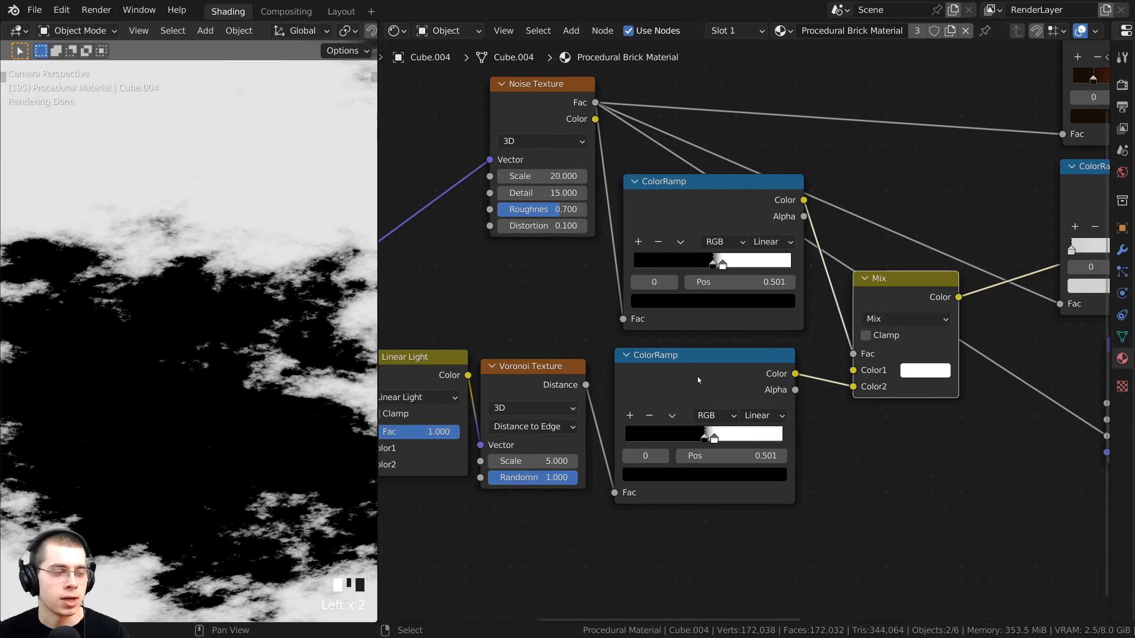
ctrl+shift+click(703, 375)
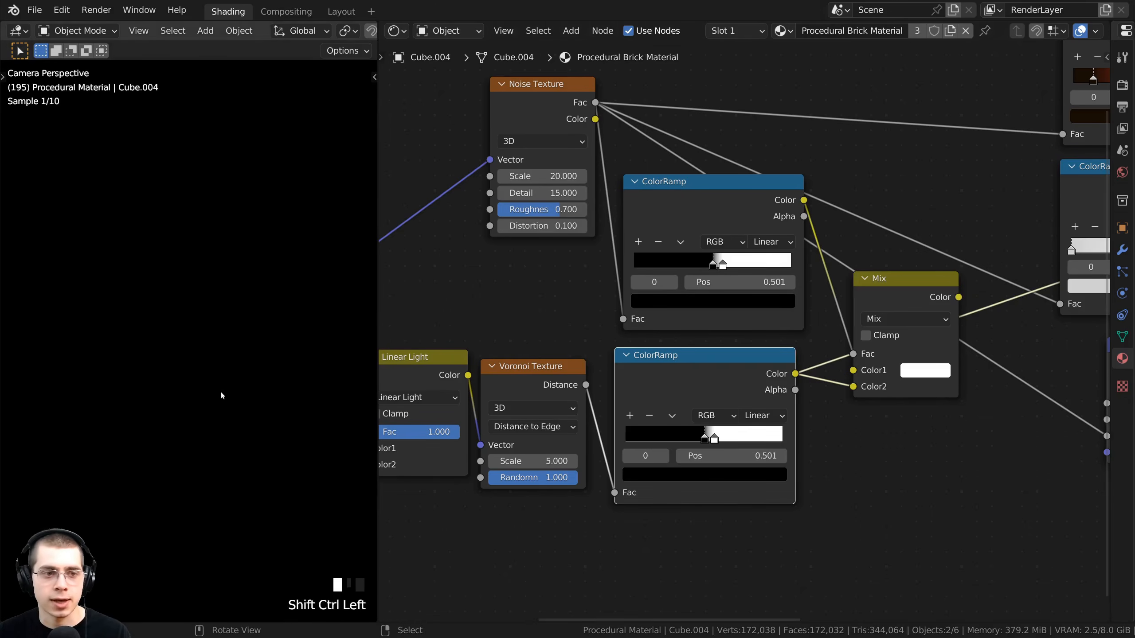
scroll(220, 388, down, 8)
scroll(223, 389, down, 5)
shift+middle_drag(242, 391, 241, 363)
middle_drag(692, 387, 705, 372)
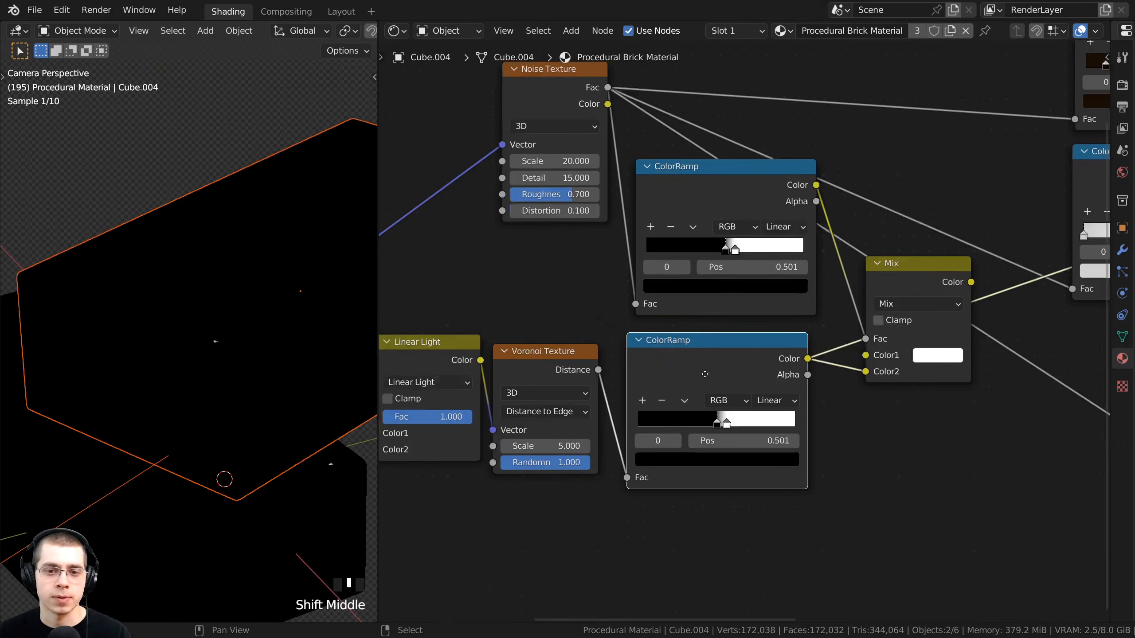
drag(788, 383, 776, 383)
middle_drag(704, 373, 775, 319)
scroll(775, 339, up, 4)
drag(778, 383, 640, 393)
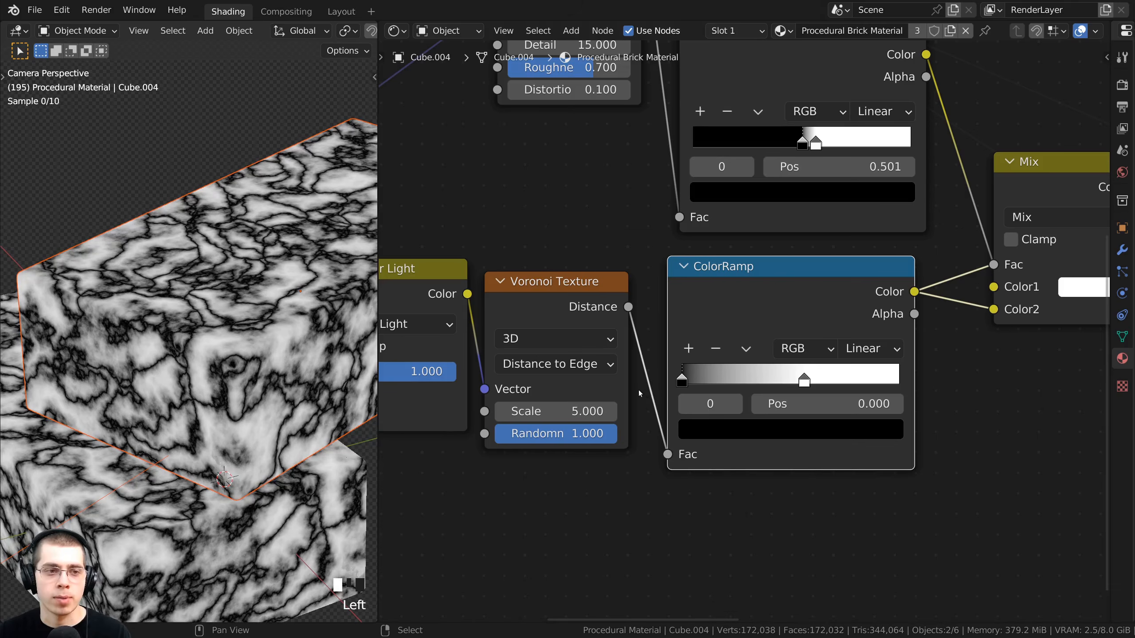
Step: Sharpen the crack lines by moving this ColorRamp's white stop to 0.057 and nudging its black stop slightly towards white
drag(802, 381, 714, 380)
middle_drag(703, 351, 717, 275)
scroll(718, 275, up, 2)
mouse_move(691, 309)
mouse_down()
mouse_move(715, 310)
mouse_move(701, 308)
mouse_up()
scroll(209, 259, up, 6)
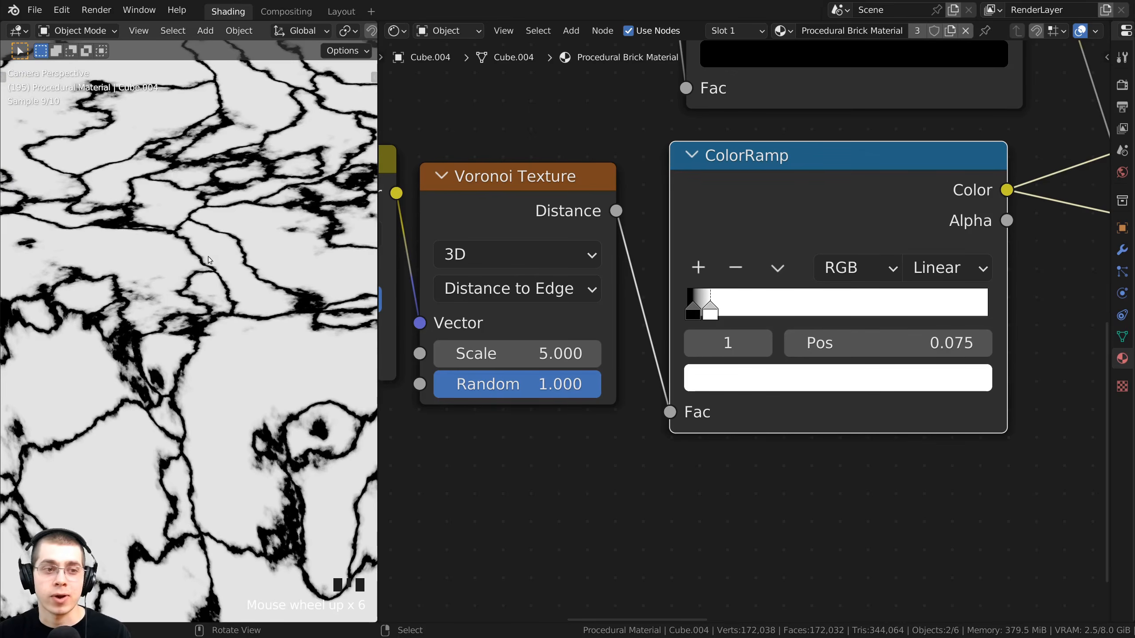
drag(710, 308, 701, 307)
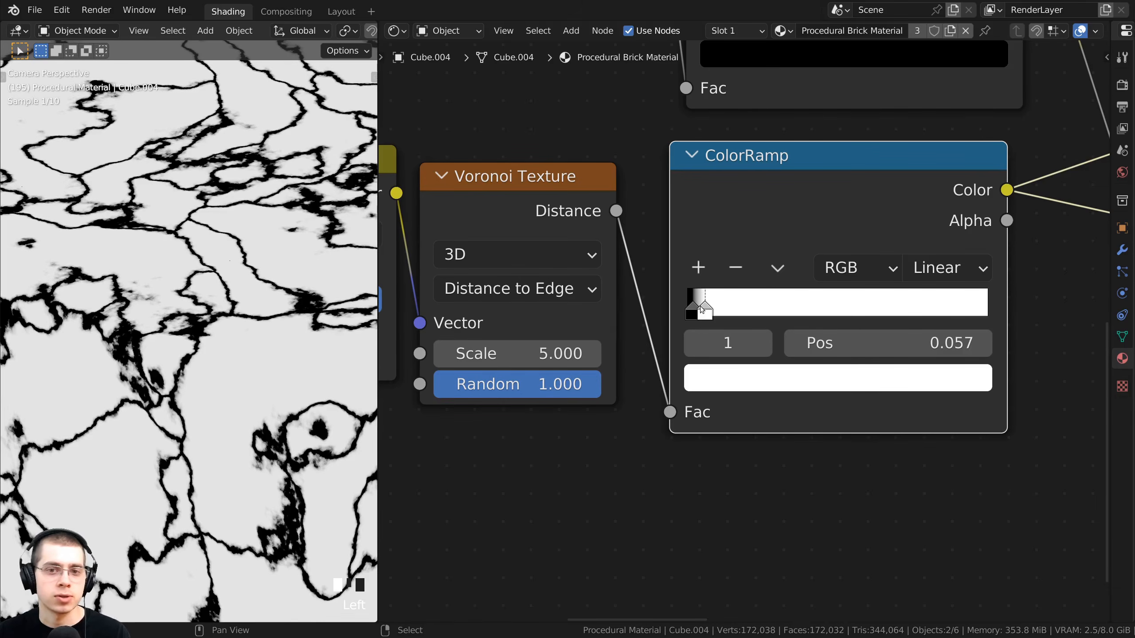
Step: Preview the Mix node and examine the masked crack pattern on the bricks
scroll(700, 308, down, 7)
middle_drag(951, 218, 718, 353)
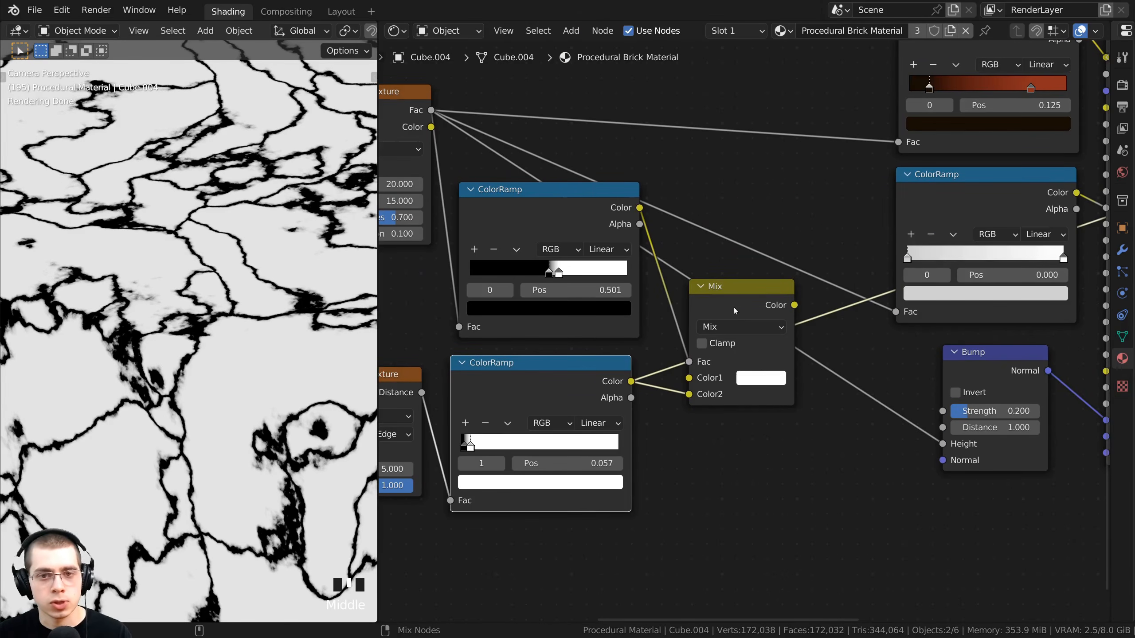
scroll(276, 215, down, 7)
scroll(276, 215, up, 5)
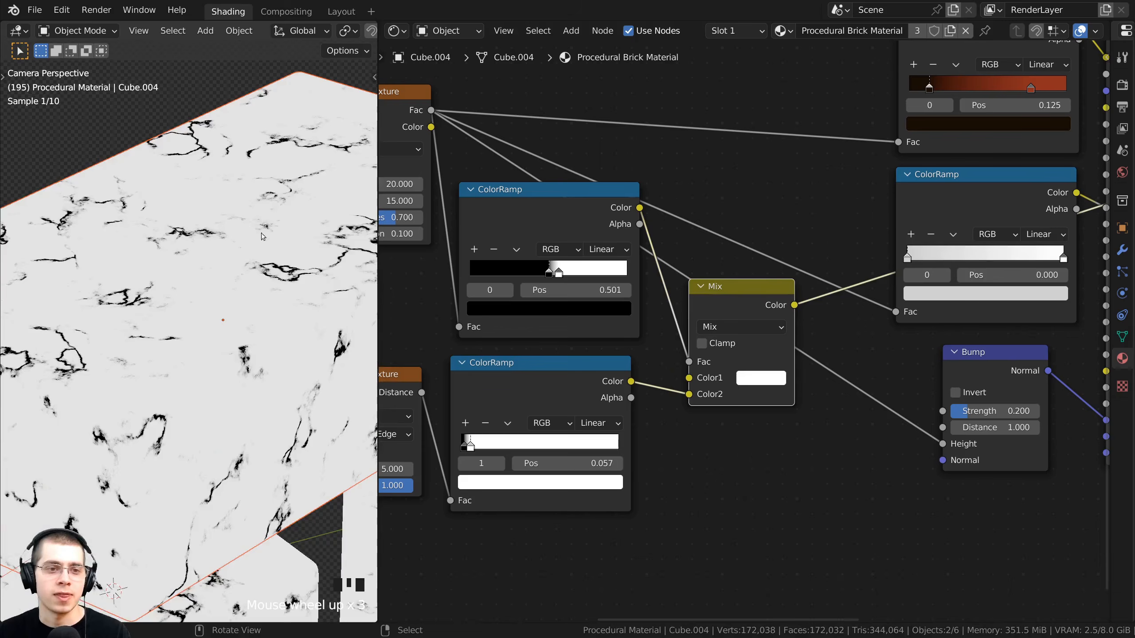
shift+middle_drag(276, 215, 341, 192)
scroll(231, 202, down, 3)
scroll(780, 376, down, 1)
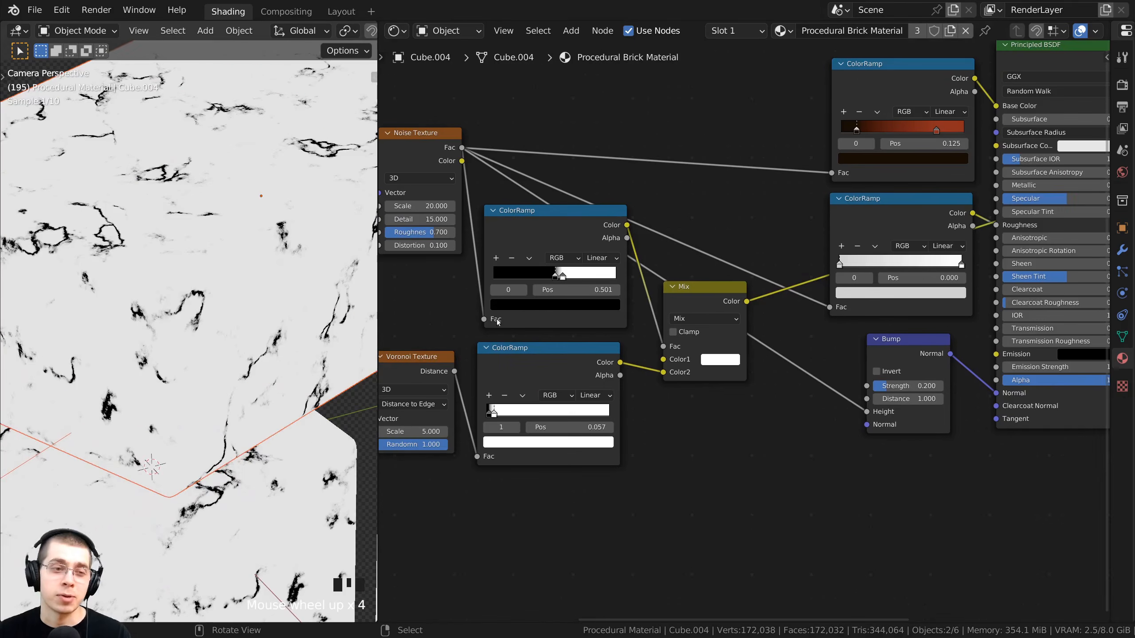
Step: Move the Bump node below the Mix node and insert a duplicate of it into its link to the Principled BSDF Normal
scroll(780, 376, down, 1)
middle_drag(781, 375, 730, 348)
drag(731, 348, 693, 423)
scroll(740, 381, up, 3)
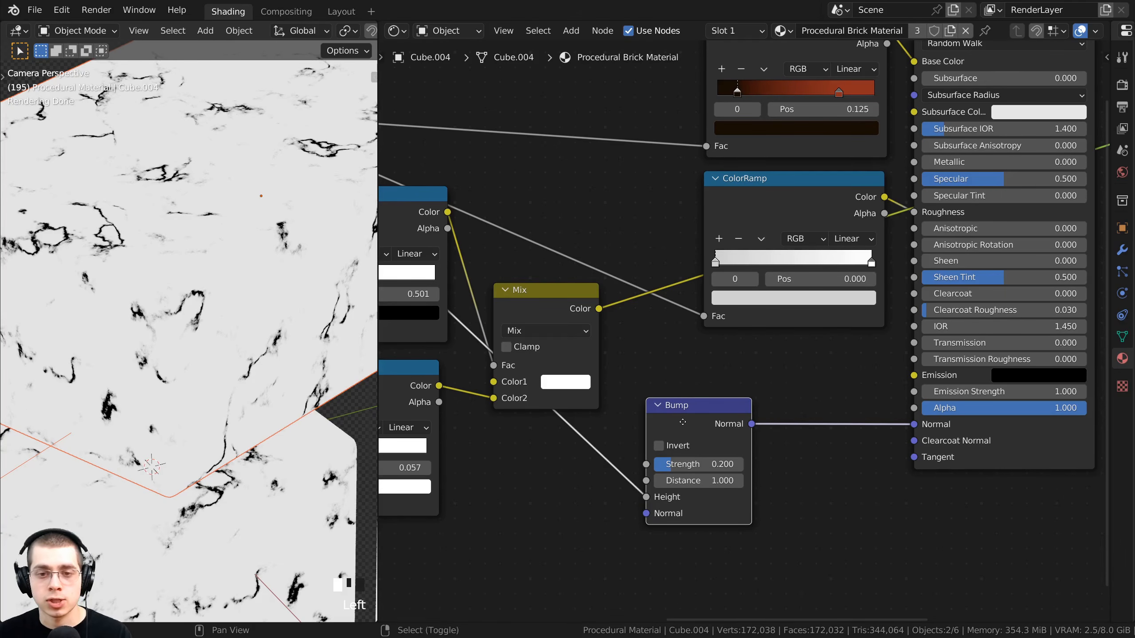
key(shift+d)
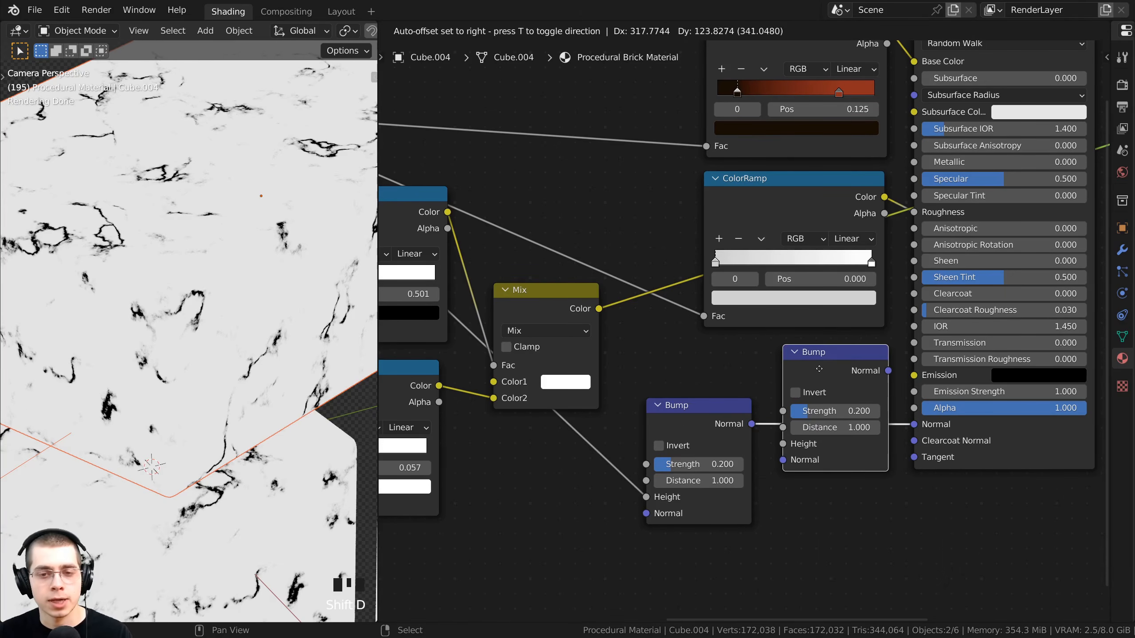
click(819, 370)
drag(834, 372, 806, 364)
drag(675, 442, 674, 456)
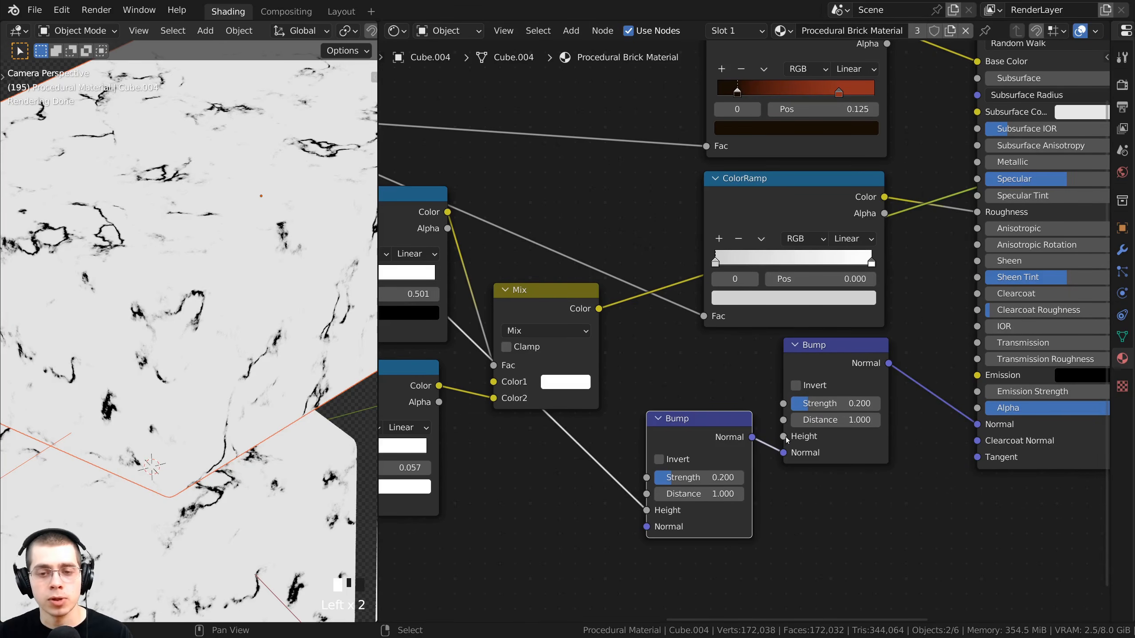
Step: Connect the Mix node's Color output to the Height input of the second Bump node
drag(785, 437, 714, 350)
click(668, 330)
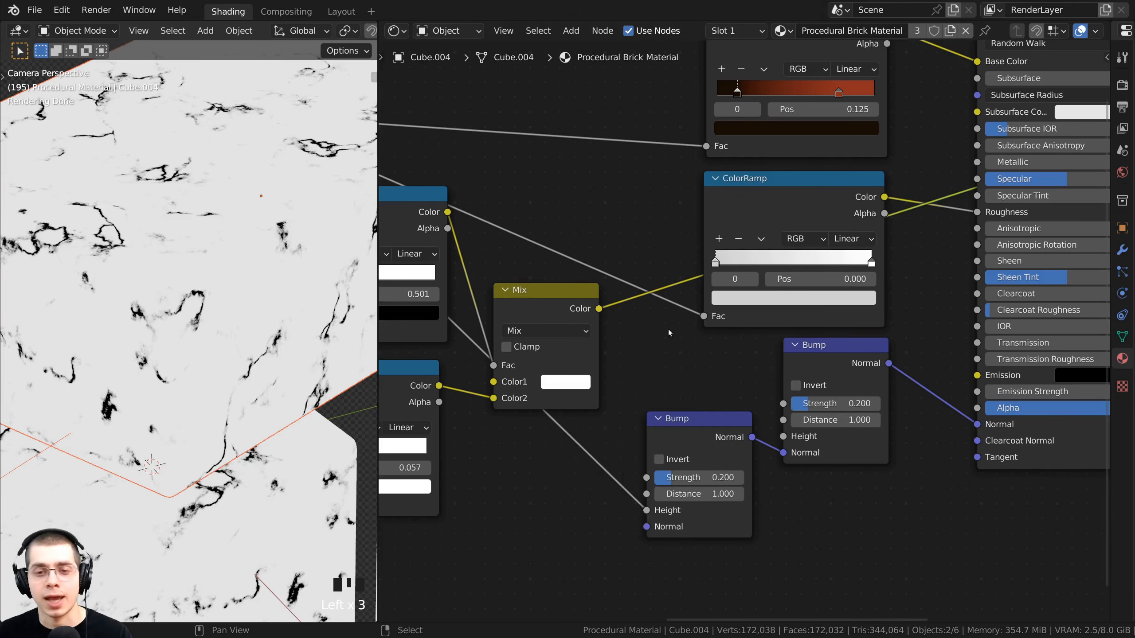
scroll(745, 437, down, 1)
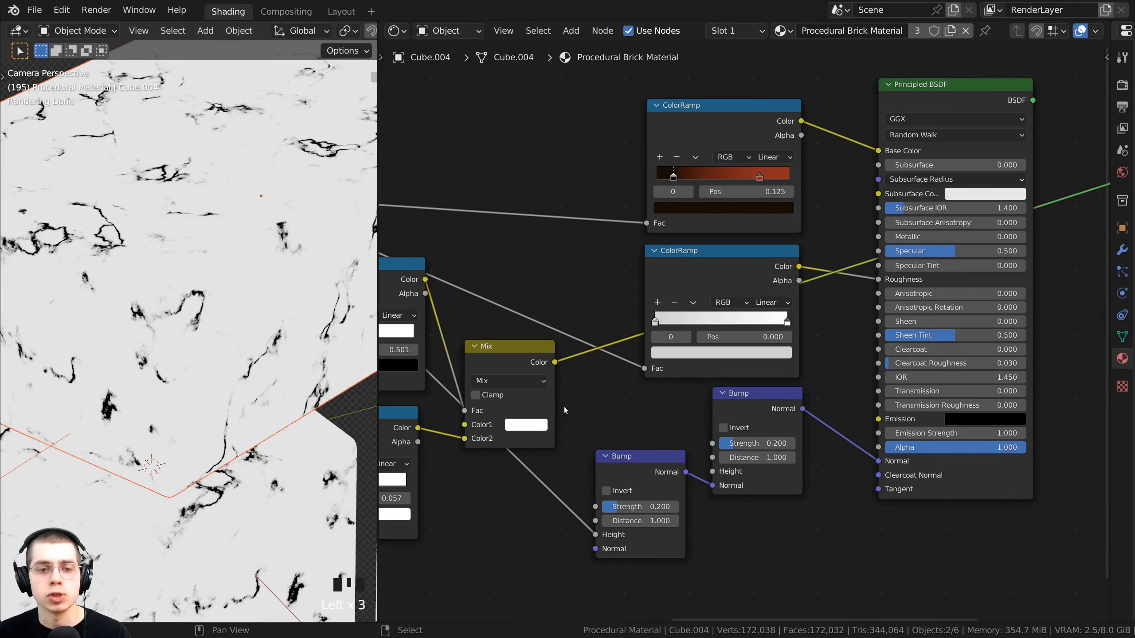
middle_drag(564, 406, 648, 361)
scroll(648, 361, up, 1)
drag(577, 308, 811, 435)
click(810, 435)
drag(731, 424, 732, 435)
Step: Reconnect the Principled BSDF to the Material Output's Surface and view the shaded bricks
scroll(742, 331, down, 4)
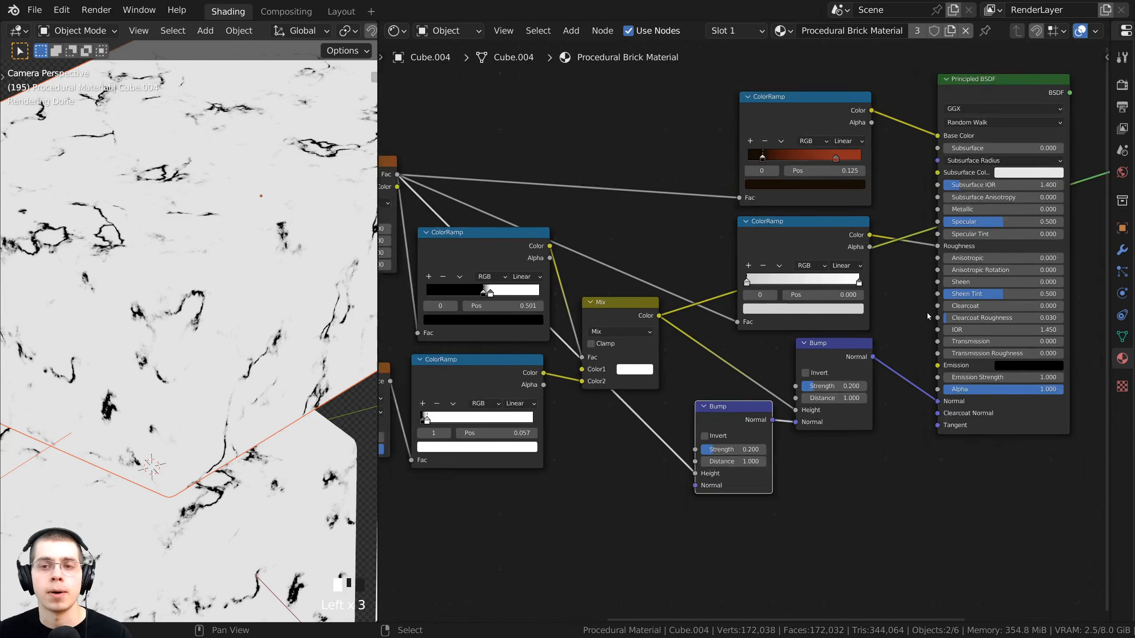
middle_drag(876, 179, 780, 288)
middle_drag(985, 234, 858, 256)
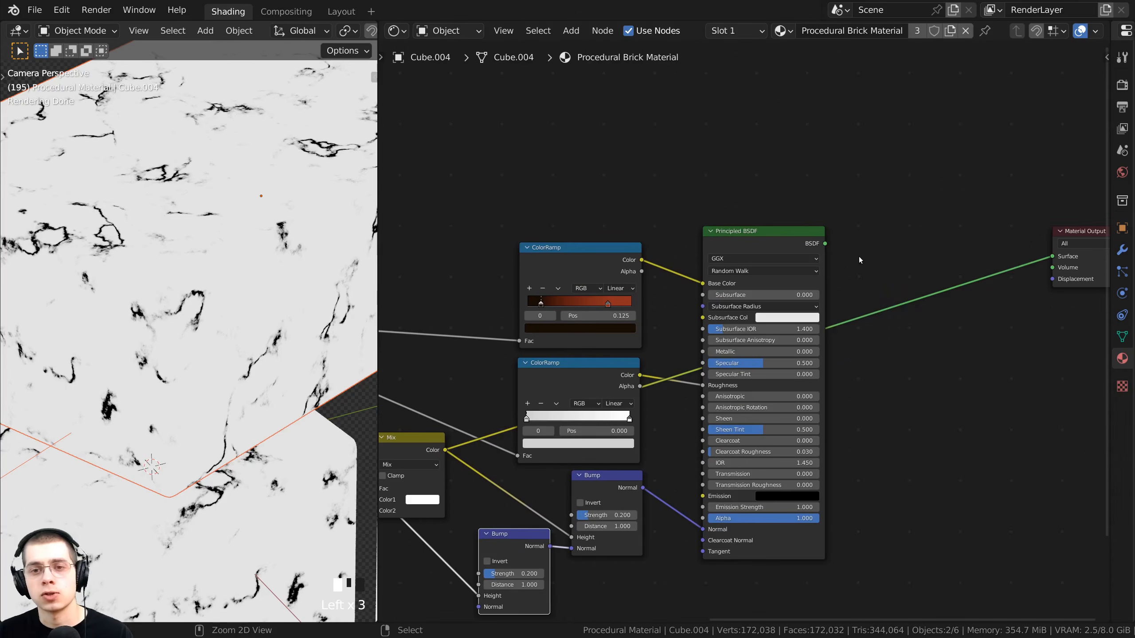
ctrl+shift+click(760, 233)
scroll(118, 234, down, 4)
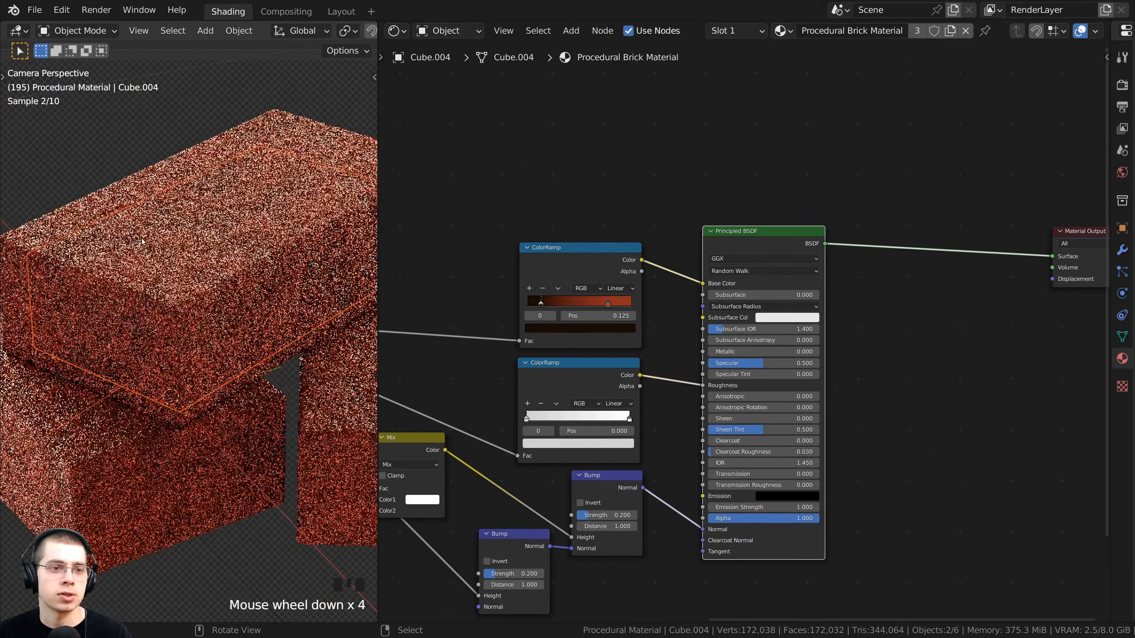
Step: Set the Strength of the Bump node driven by the Mix node to 1.000 and check the cracks on the bricks
key(ctrl+z)
scroll(134, 245, up, 3)
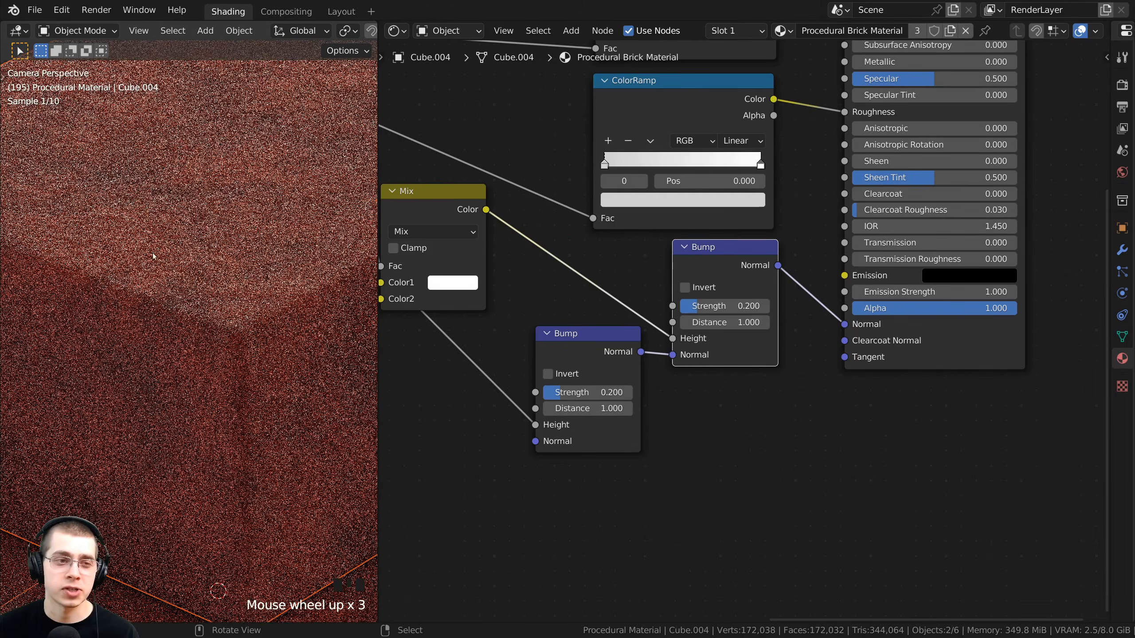
drag(705, 305, 769, 306)
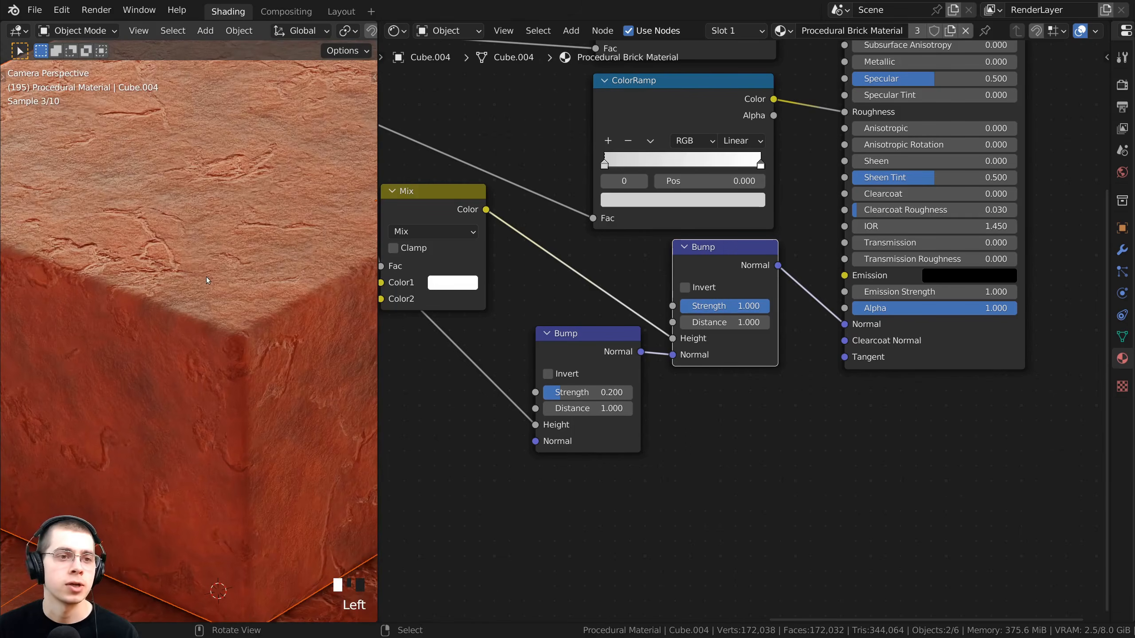
scroll(208, 280, down, 3)
middle_drag(732, 278, 793, 249)
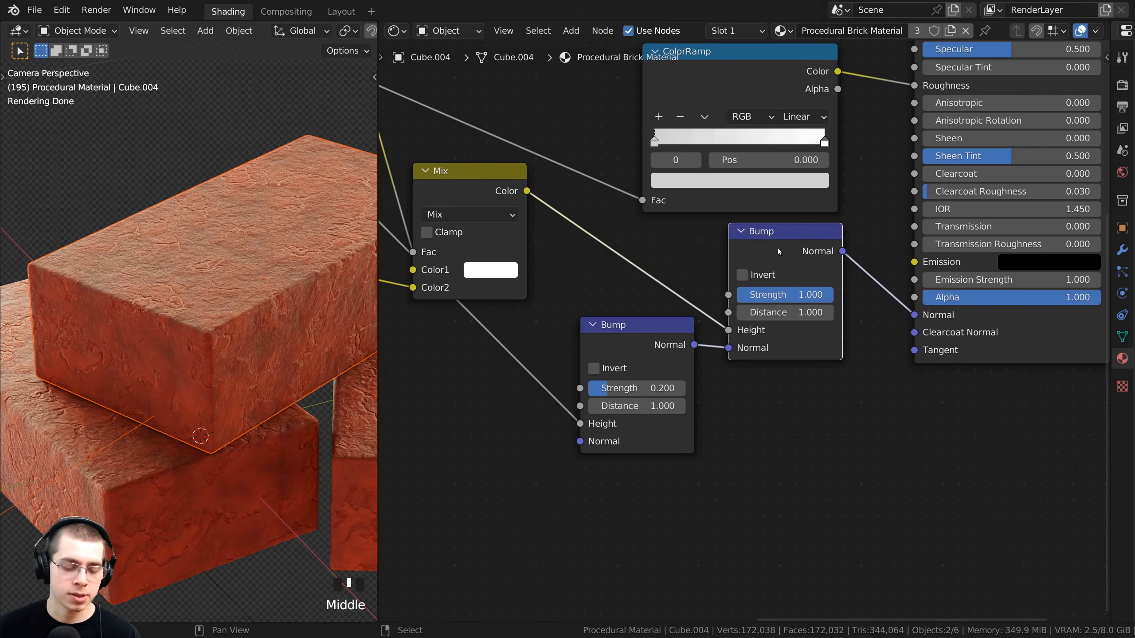
Step: Label the Bump node driven by the Mix node "Cracks Bump"
click(780, 249)
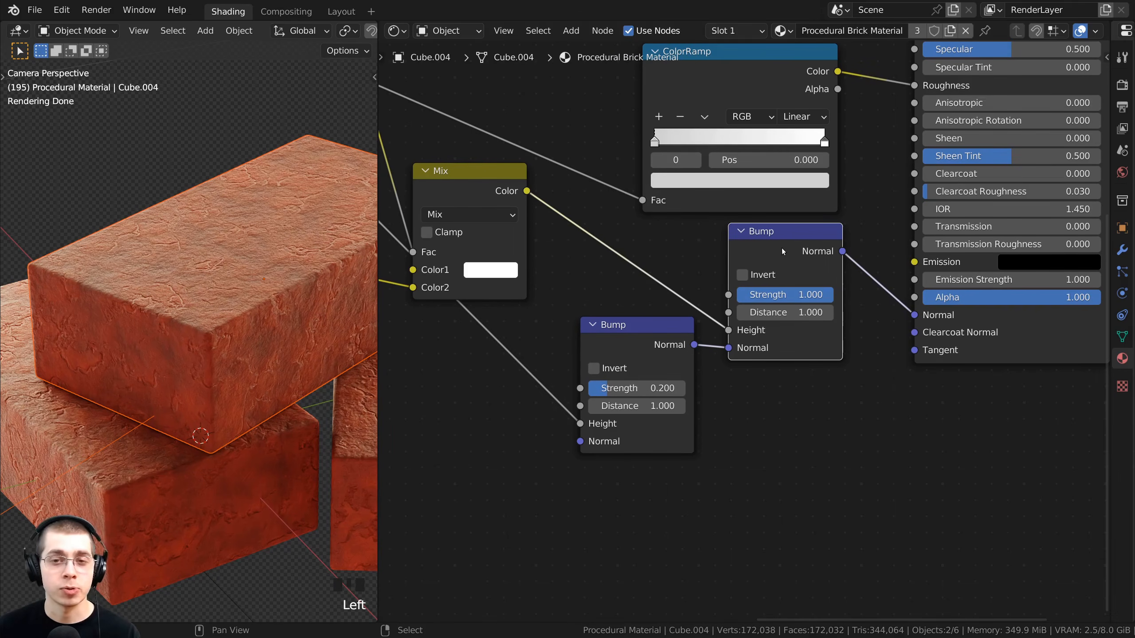
key(F2)
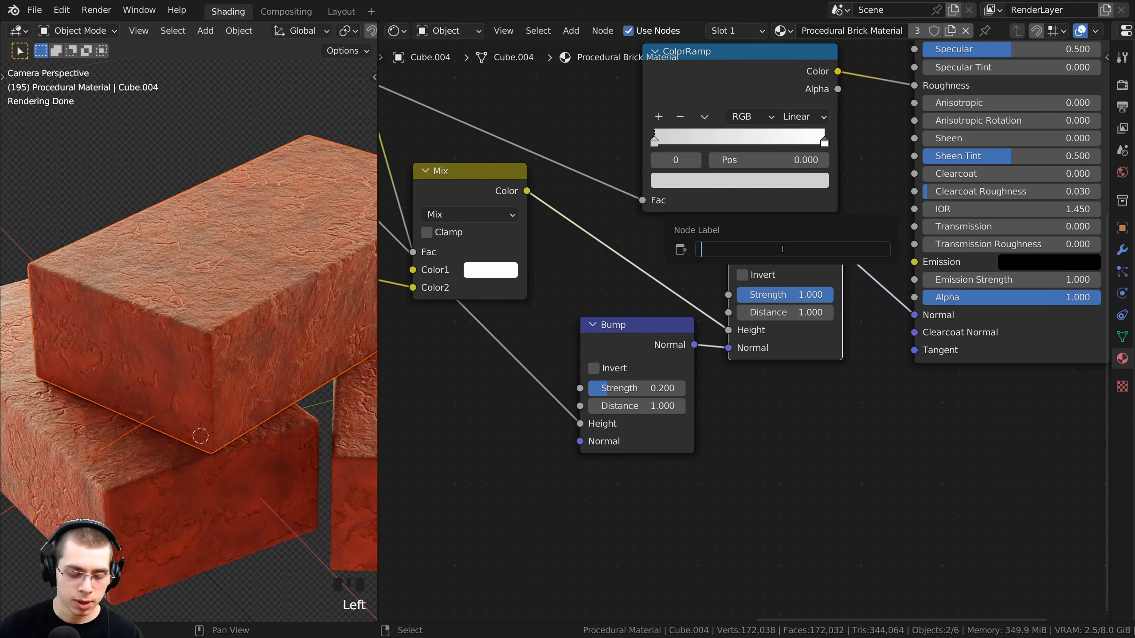
text(Cracks)
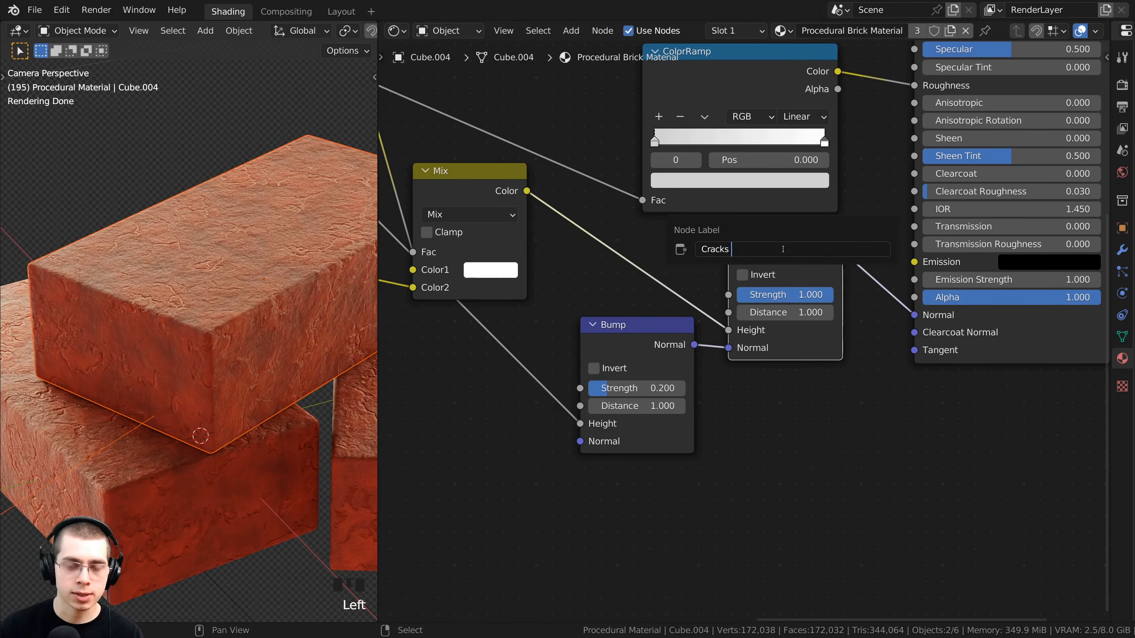
text( Bump)
key(Return)
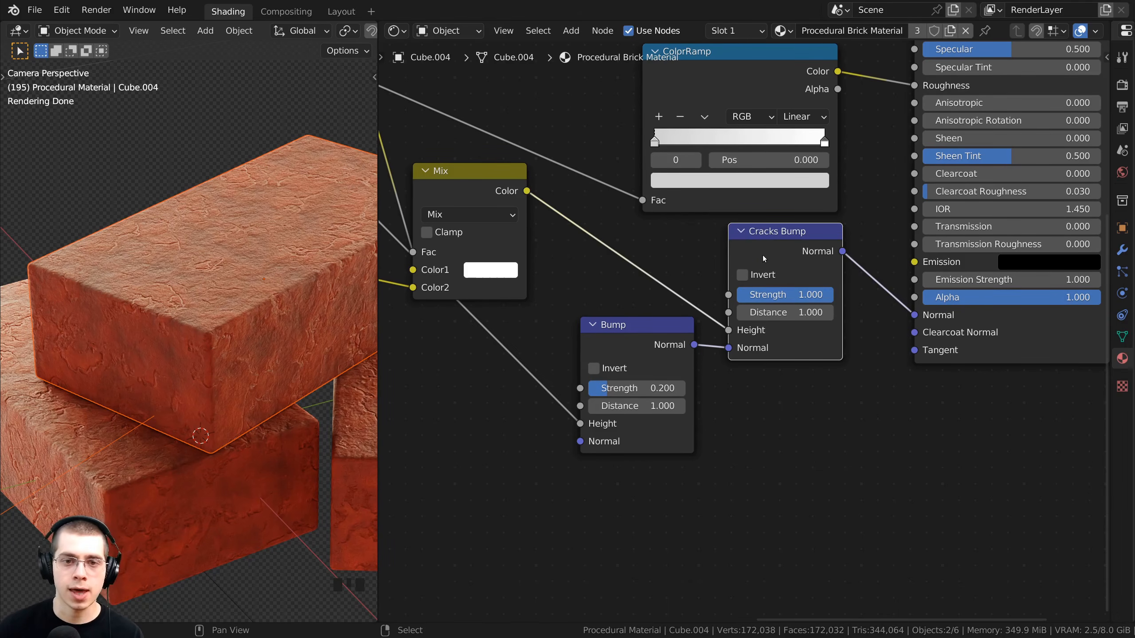
Step: Label the Bump node driven by the Noise Texture "Noise Bump"
click(670, 322)
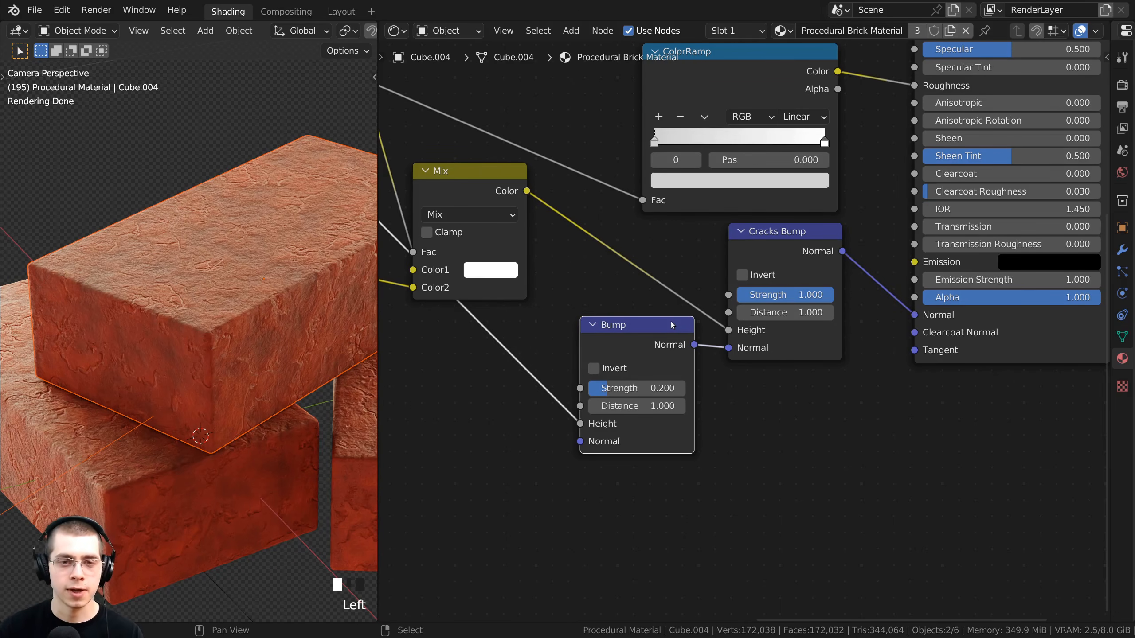
key(F2)
text(No)
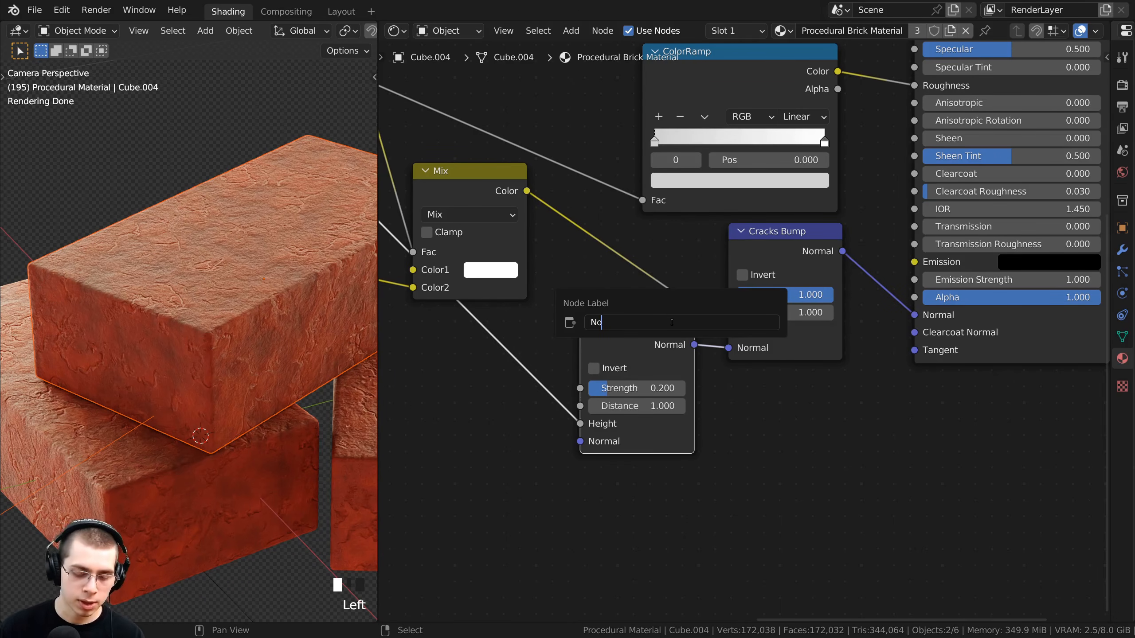
text(ise Bump)
key(Return)
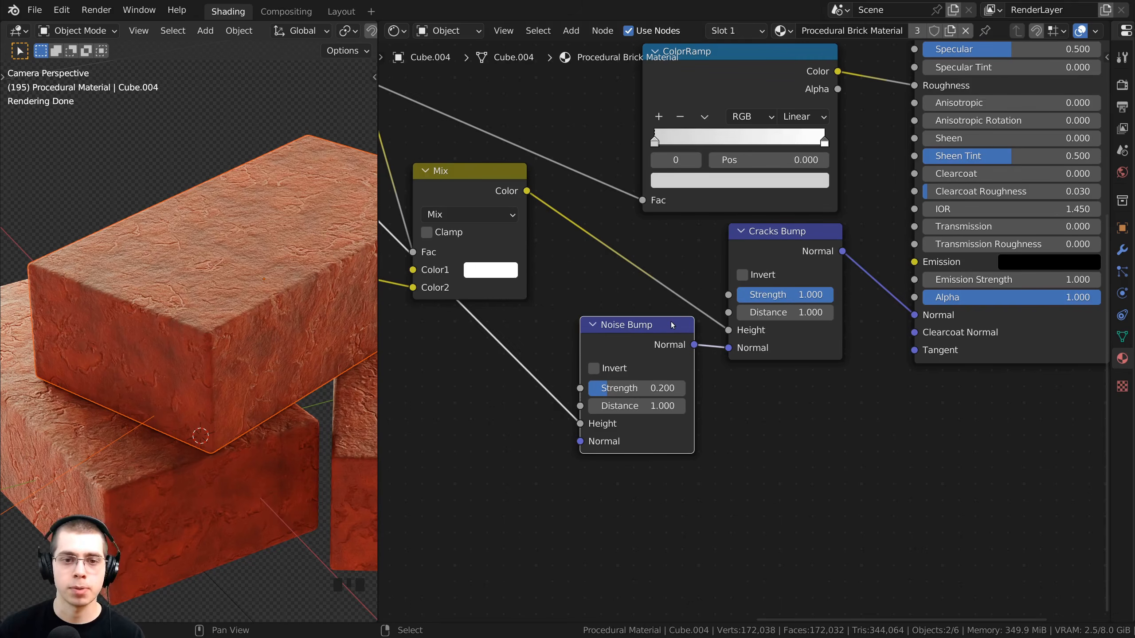
Step: Duplicate the Noise Bump node, connect the copy's Normal output to the original's Normal input, and move the copy closer
scroll(671, 321, down, 4)
middle_drag(712, 344, 777, 341)
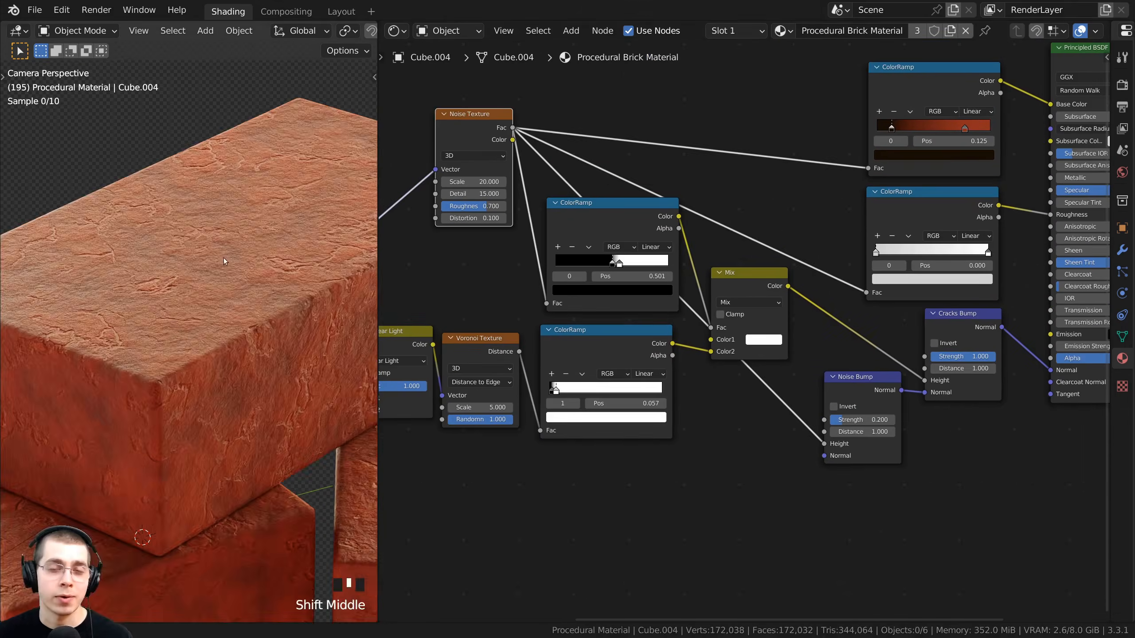
shift+middle_drag(264, 215, 253, 252)
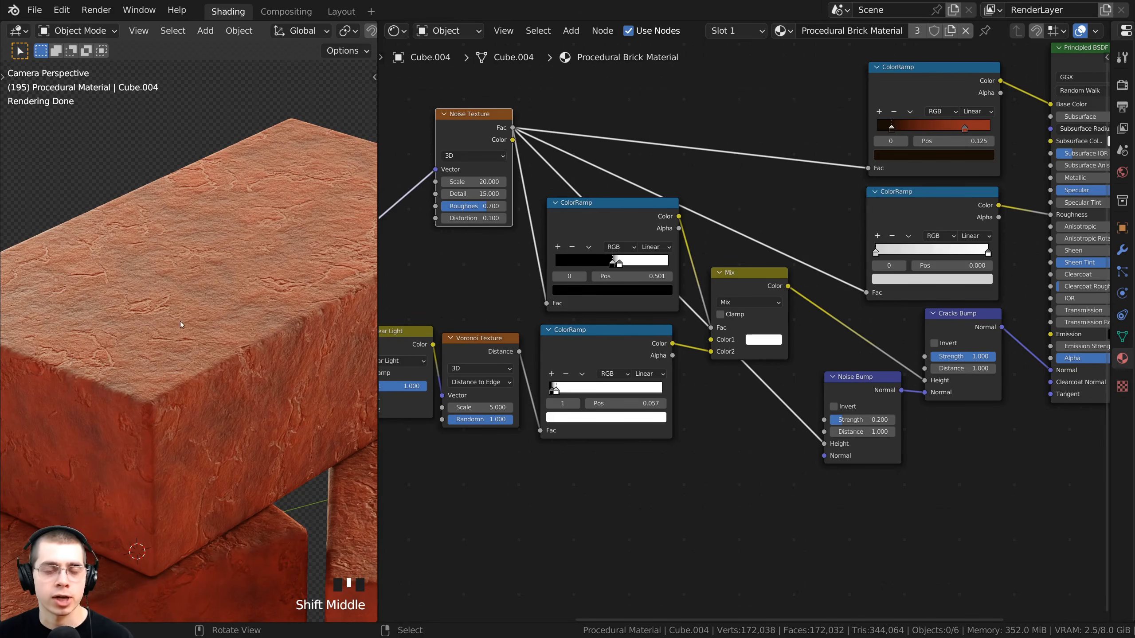
scroll(749, 378, down, 3)
middle_drag(749, 378, 752, 326)
scroll(752, 327, up, 3)
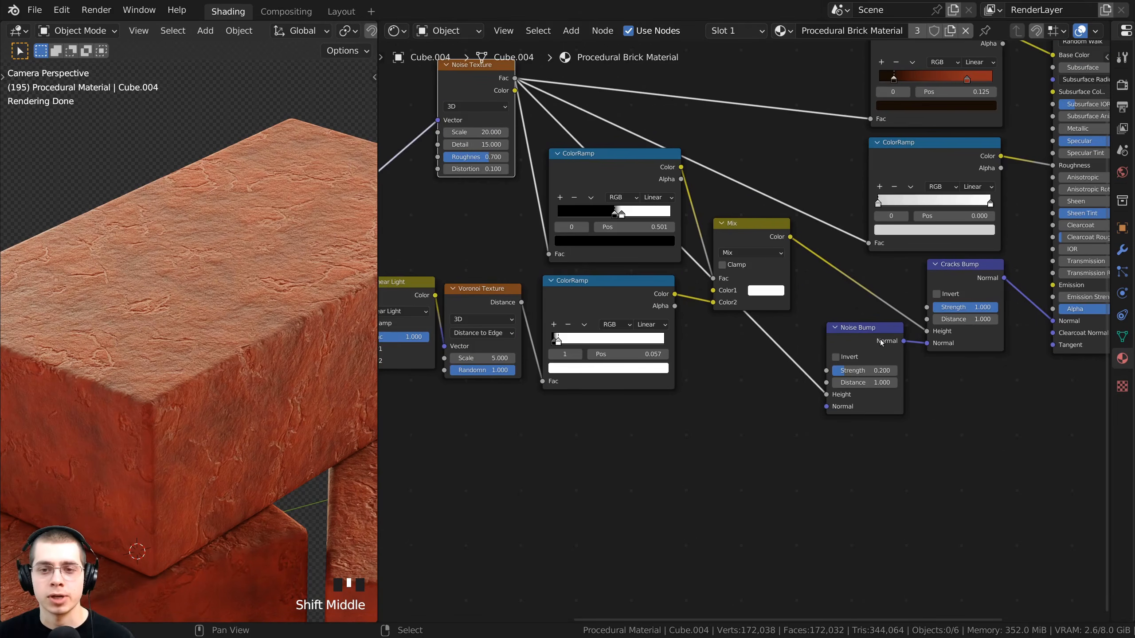
click(871, 341)
middle_drag(868, 341, 895, 296)
scroll(895, 295, up, 1)
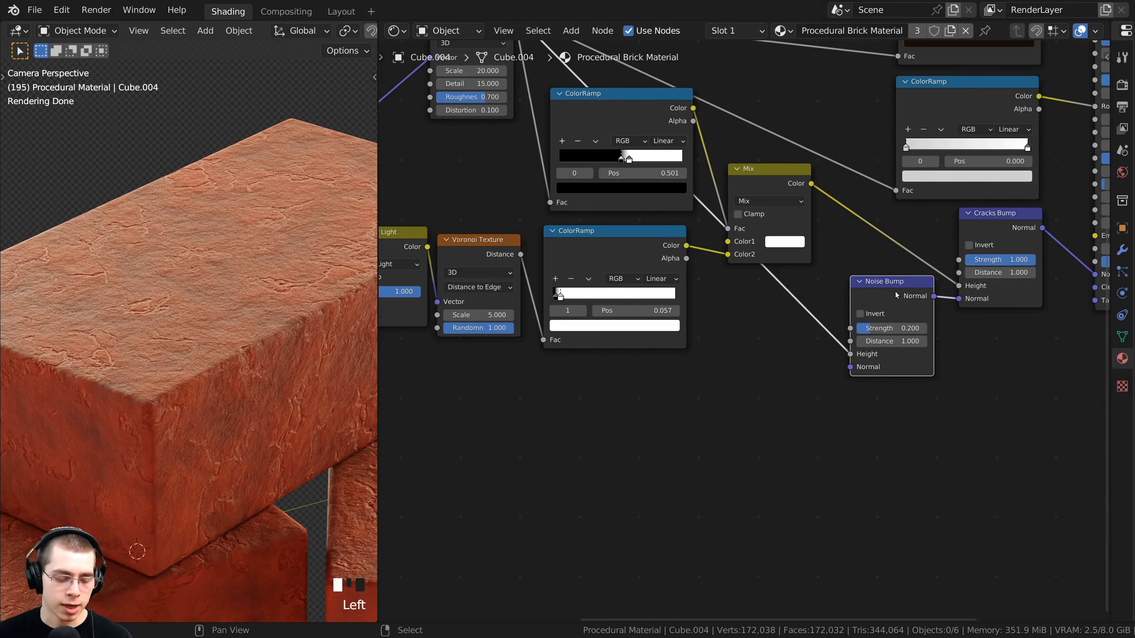
key(shift+d)
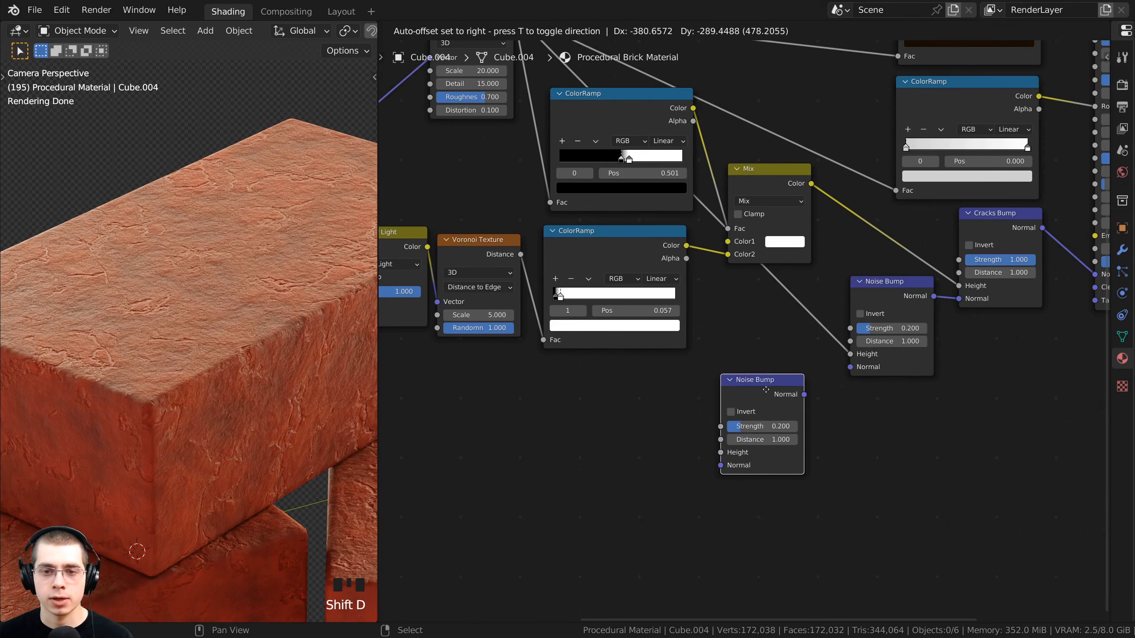
click(788, 412)
drag(804, 394, 850, 366)
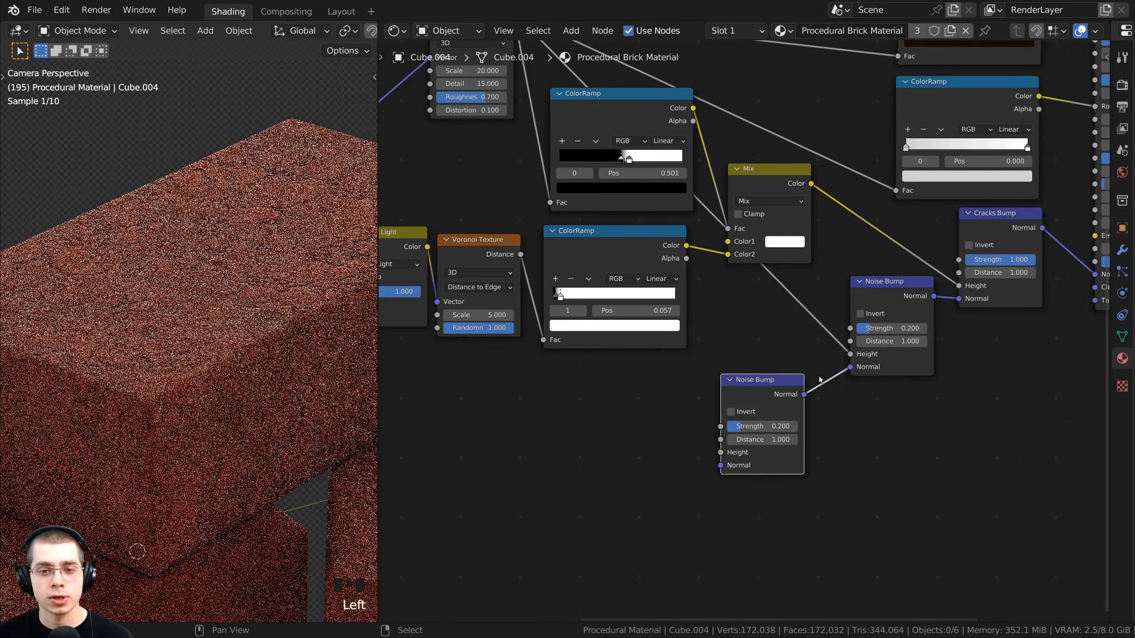
drag(739, 389, 770, 361)
Step: Label the duplicated Bump node "Damage Bump"
scroll(741, 370, up, 1)
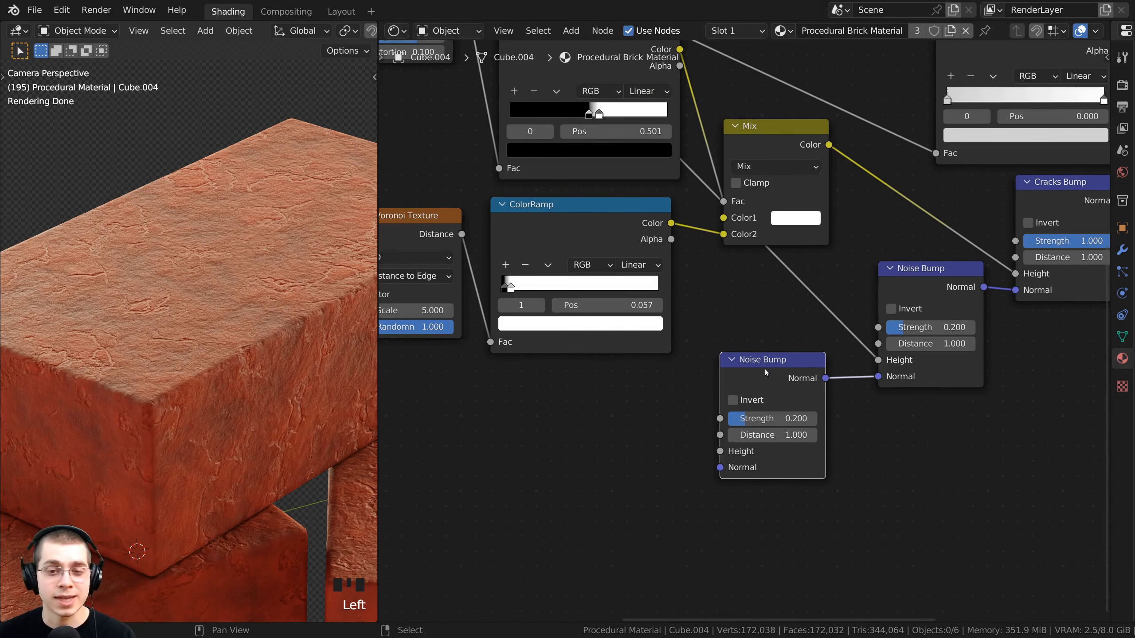
key(F2)
click(710, 370)
drag(699, 370, 682, 370)
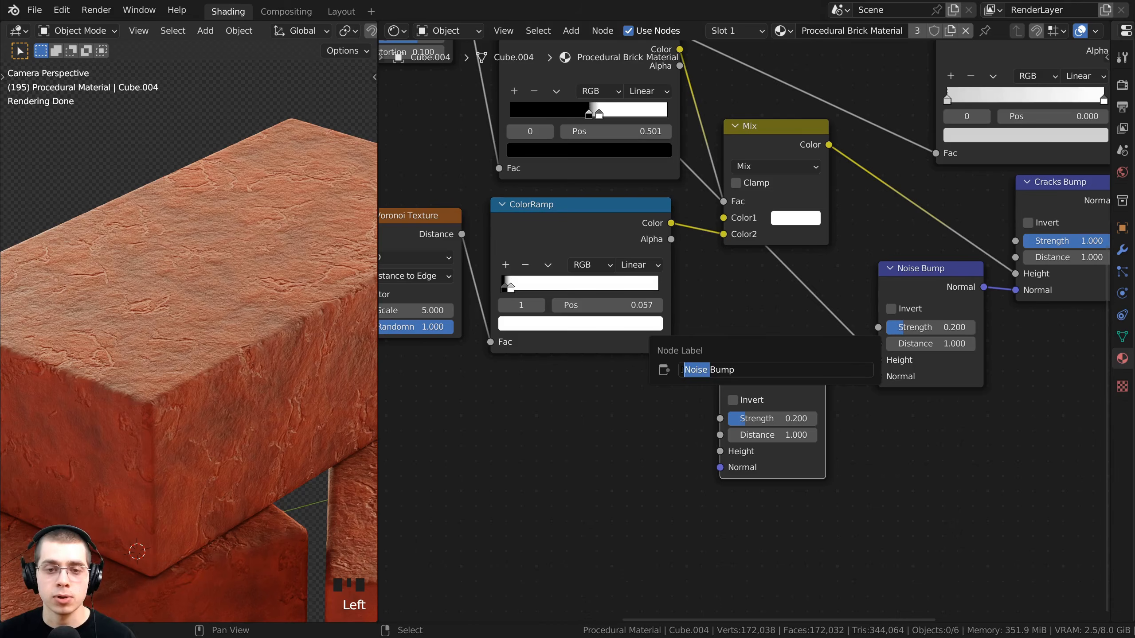
text(Damage)
key(Return)
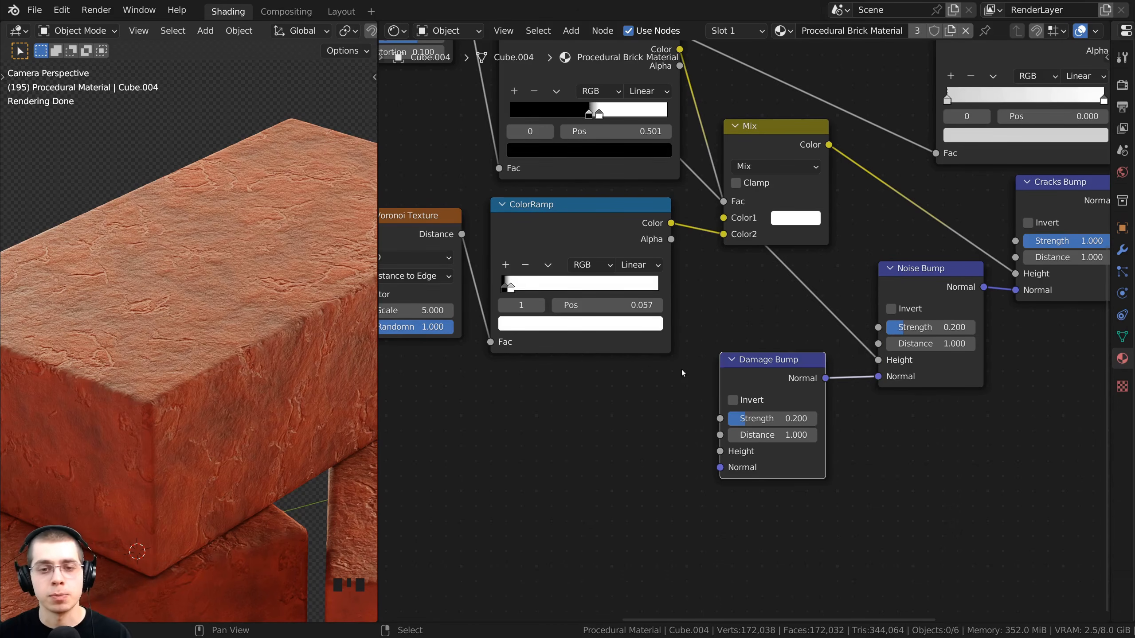
Step: Connect the Fac output of the scale 20 Noise Texture to the Damage Bump's Height input and adjust the Noise Bump's placement
key(Home)
scroll(213, 262, up, 3)
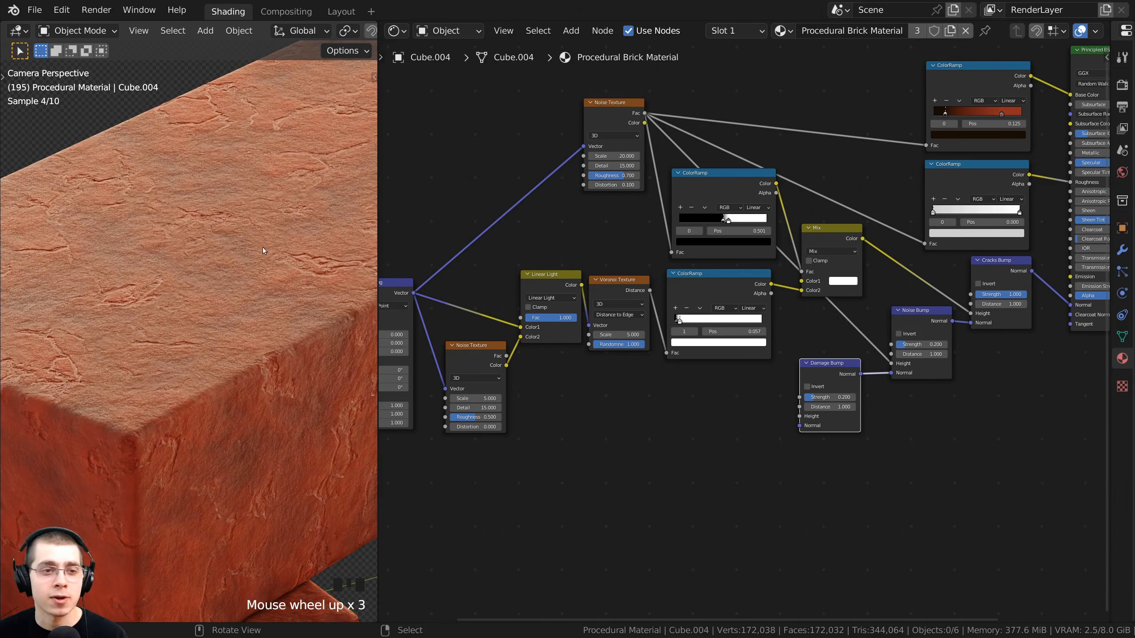
middle_drag(619, 194, 661, 198)
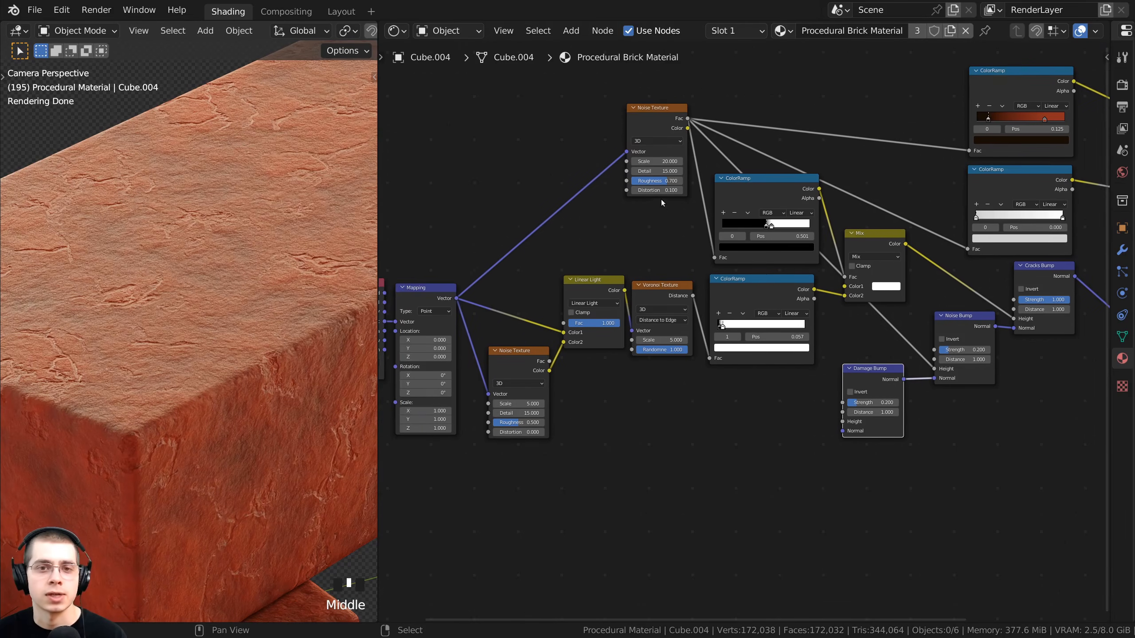
drag(661, 114, 848, 421)
scroll(502, 95, down, 2)
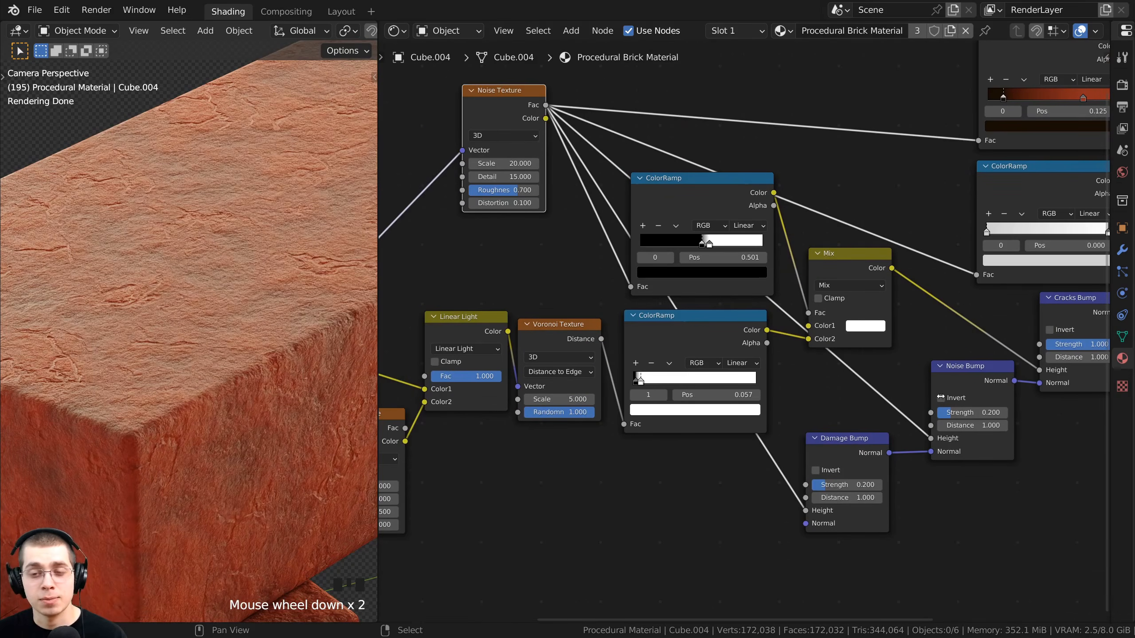
drag(961, 376, 967, 380)
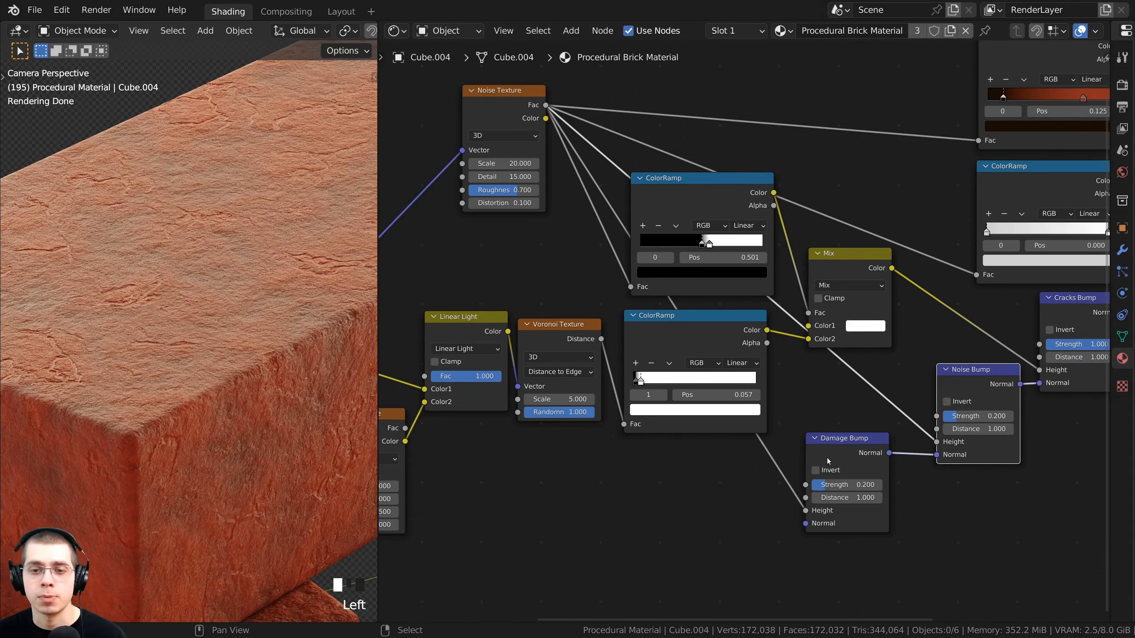
middle_drag(828, 462, 864, 415)
drag(863, 415, 866, 415)
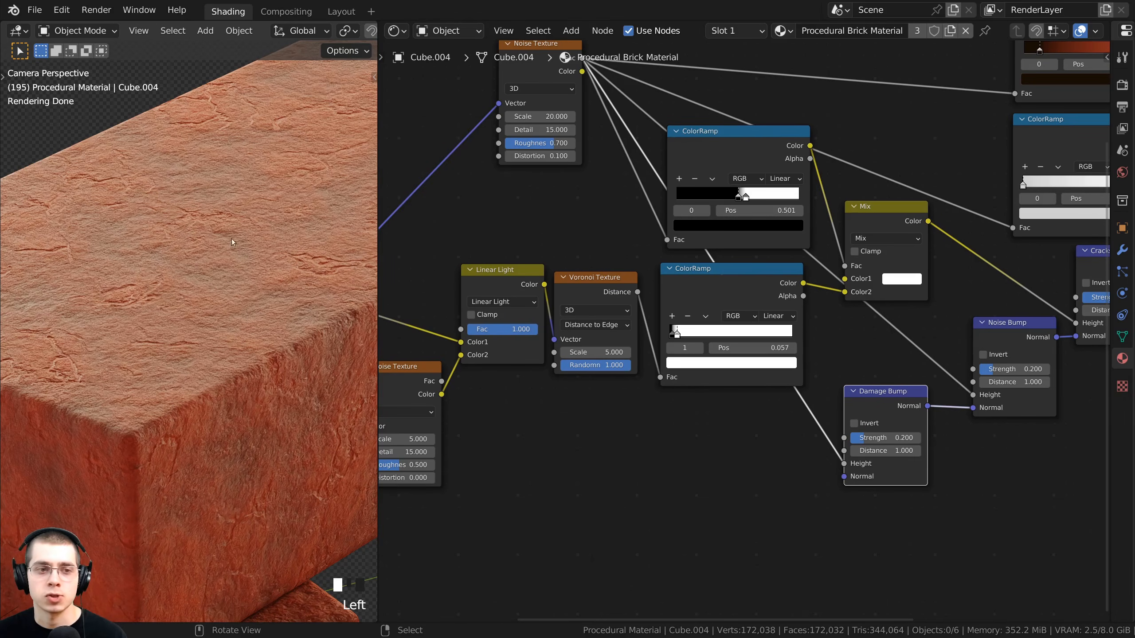
Step: Duplicate the ColorRamp fed by the Voronoi Texture and insert the copy between the Noise Texture and the Damage Bump's Height
middle_drag(794, 443, 803, 423)
scroll(748, 335, down, 2)
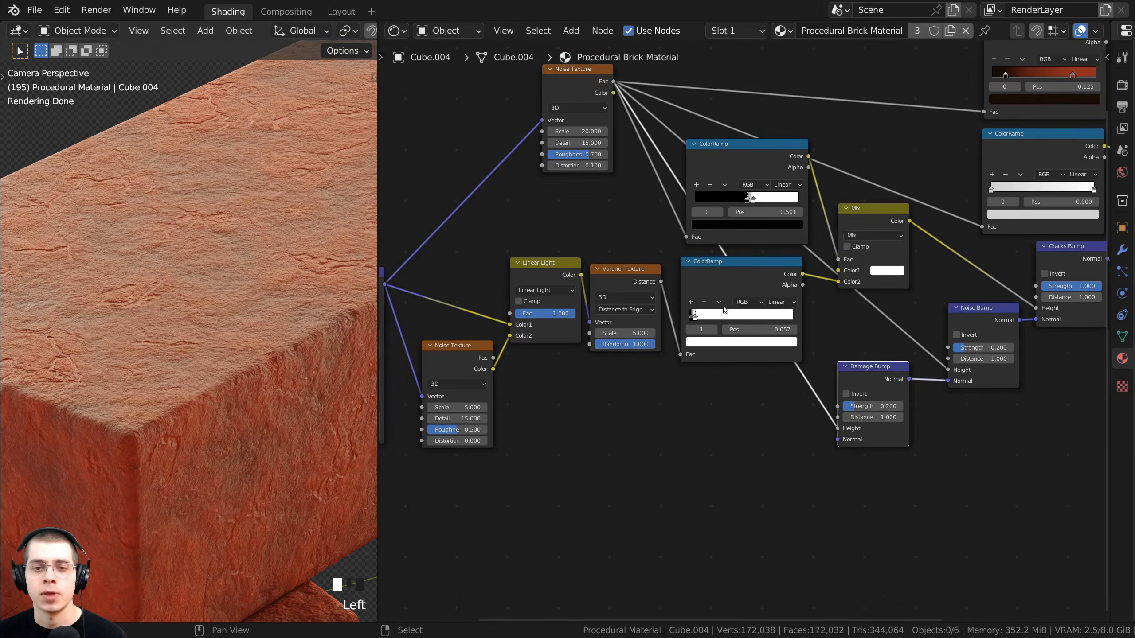
right_drag(722, 280, 722, 272)
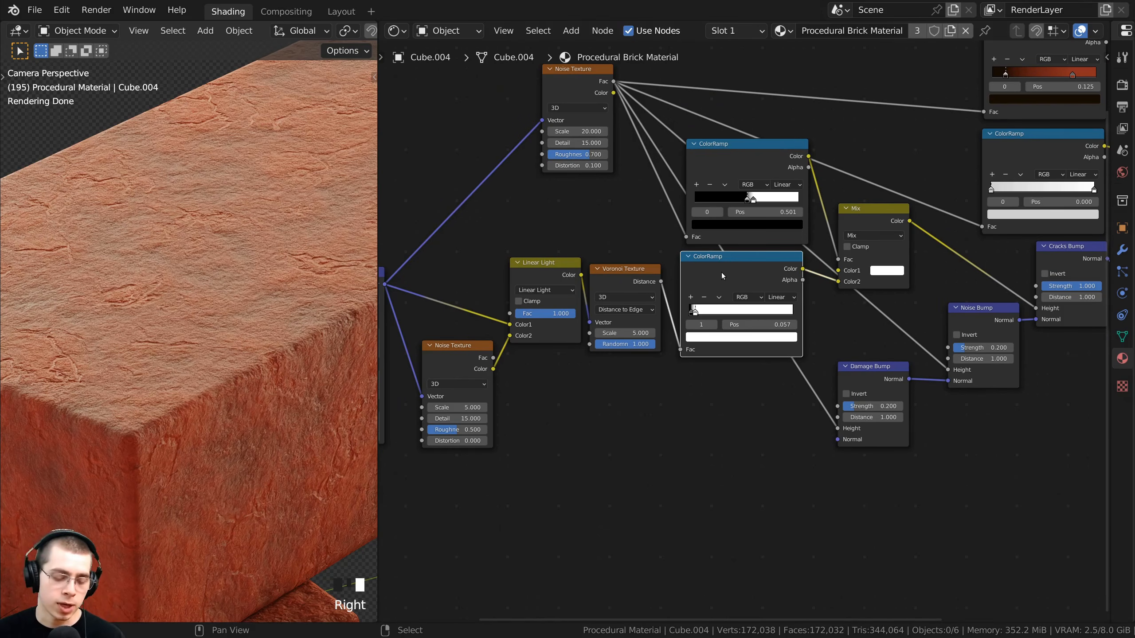
scroll(722, 272, up, 2)
key(shift+d)
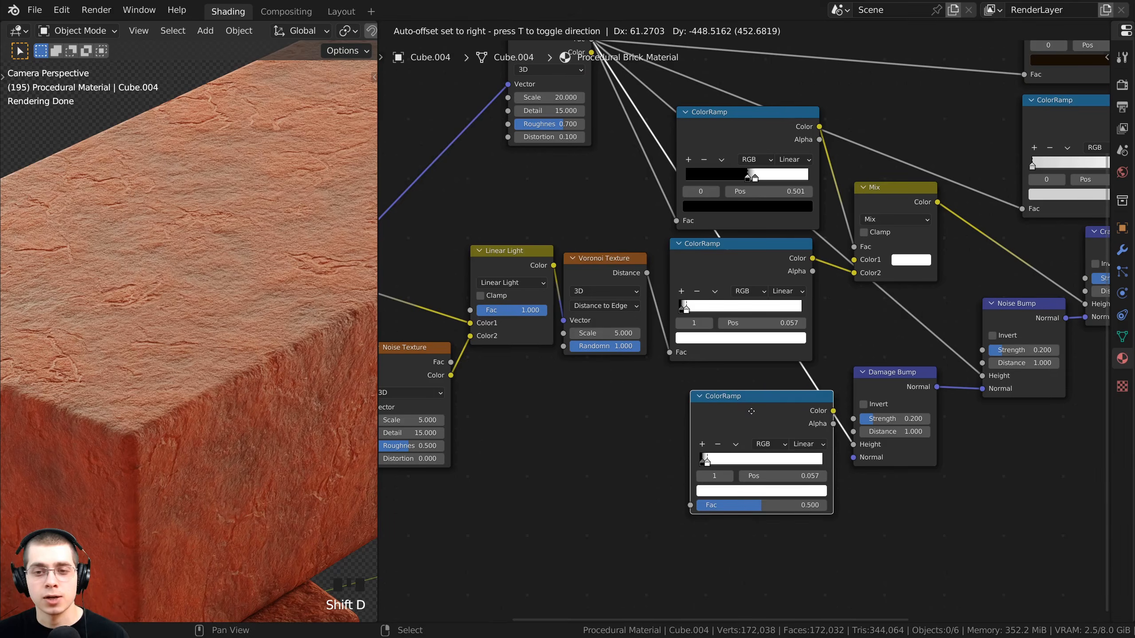
click(760, 408)
drag(725, 410, 734, 402)
middle_drag(712, 429, 715, 335)
scroll(715, 334, up, 4)
click(714, 299)
drag(733, 291, 732, 287)
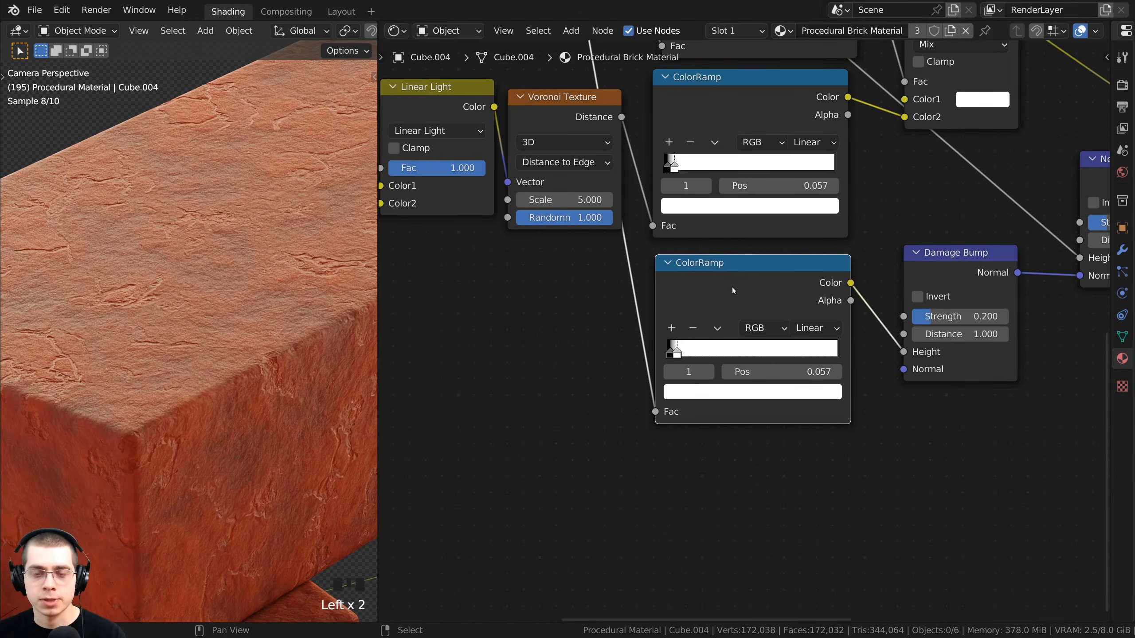
Step: Reset the Damage Bump's ColorRamp to defaults and move its white stop to about position 0.470
key(BackSpace)
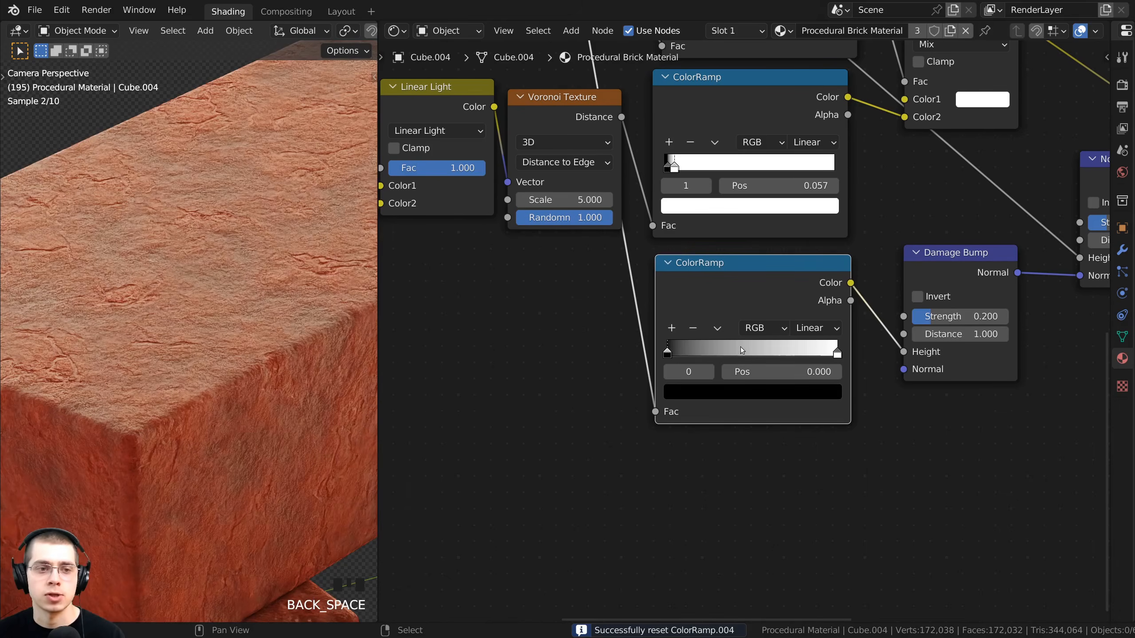
scroll(834, 353, up, 1)
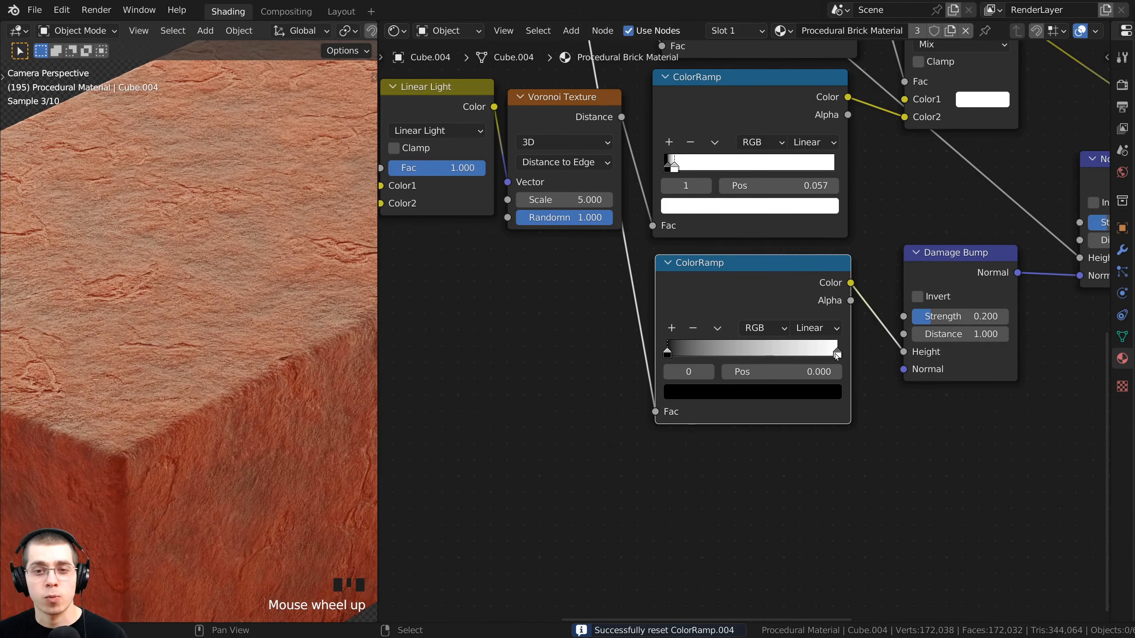
click(835, 353)
drag(836, 354, 745, 355)
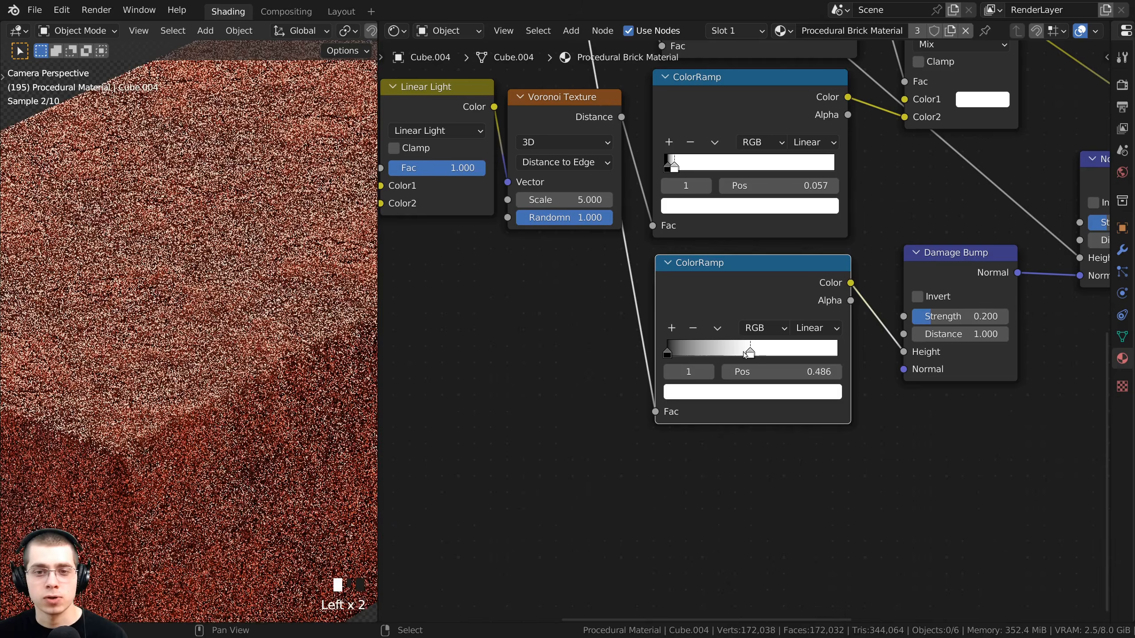
Step: Preview the new ColorRamp's output and the Damage Bump's Normal output on the brick surface
scroll(743, 350, down, 5)
middle_drag(742, 350, 605, 427)
scroll(605, 427, up, 3)
ctrl+shift+click(626, 377)
ctrl+scroll(778, 360, up, 2)
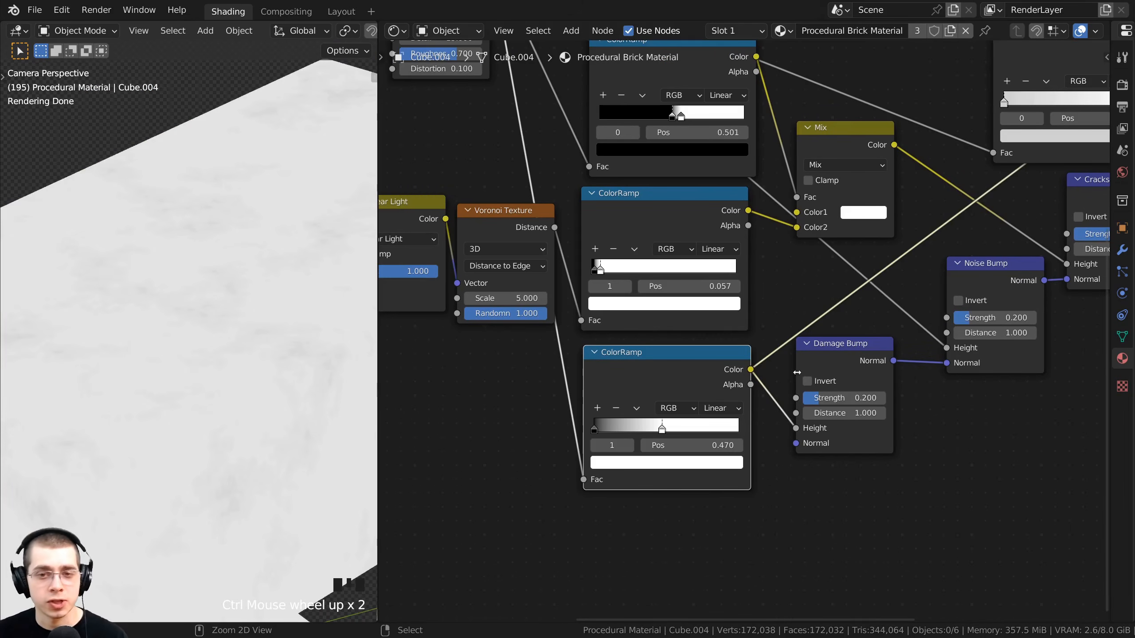
ctrl+shift+click(833, 363)
shift+middle_drag(148, 290, 159, 339)
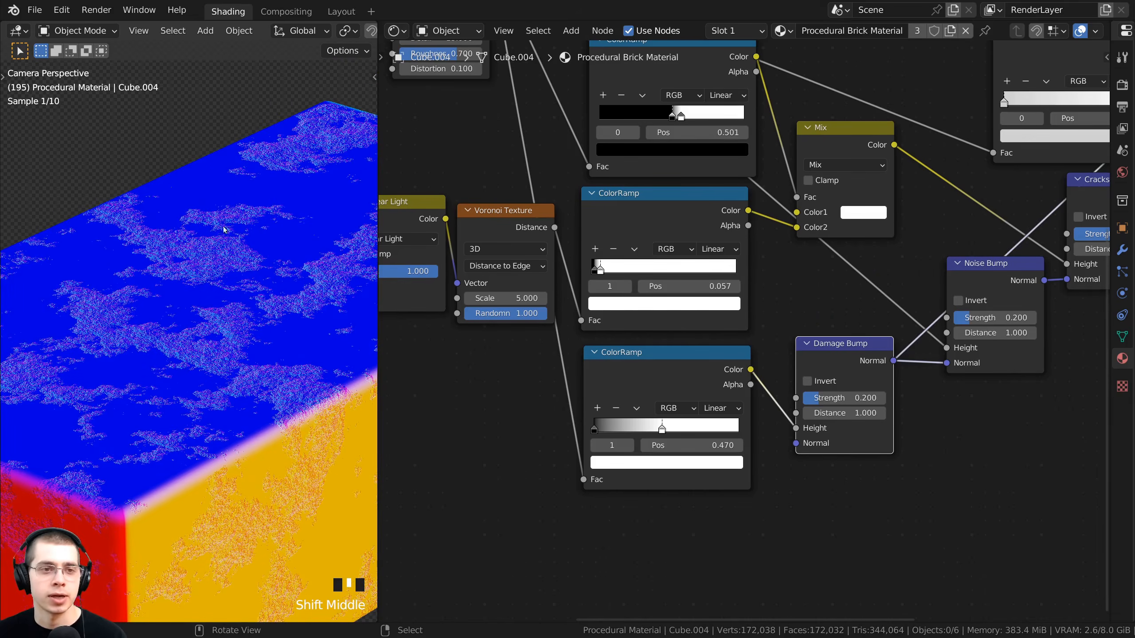
scroll(224, 326, up, 5)
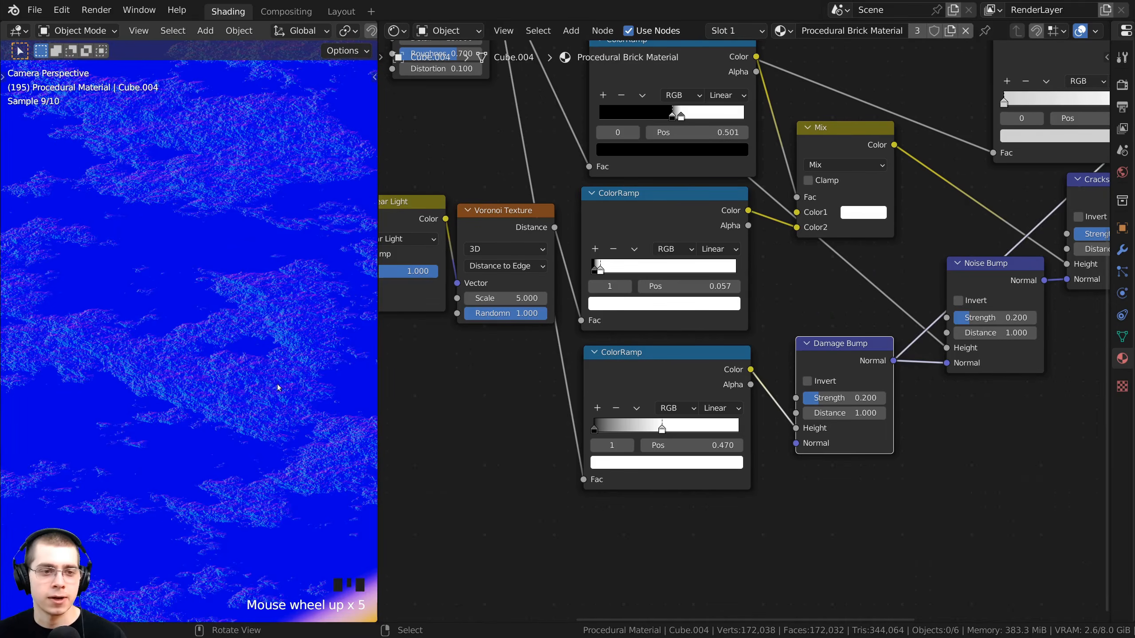
Step: Set the Strength of the Damage Bump node to 0.500
middle_drag(646, 454, 672, 393)
scroll(671, 393, up, 2)
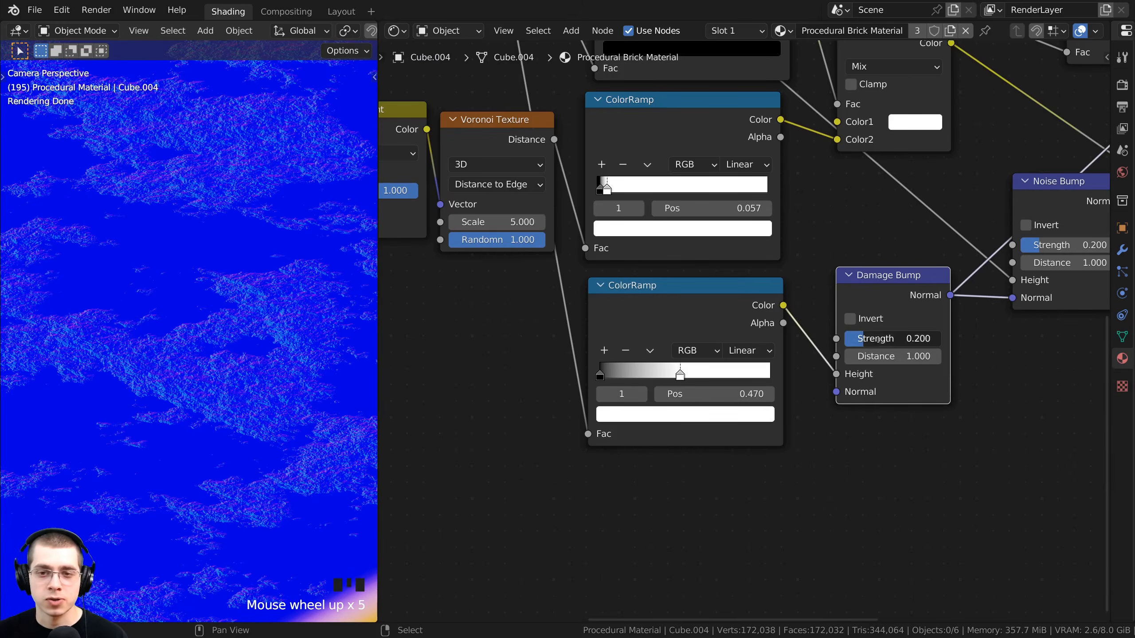
click(878, 341)
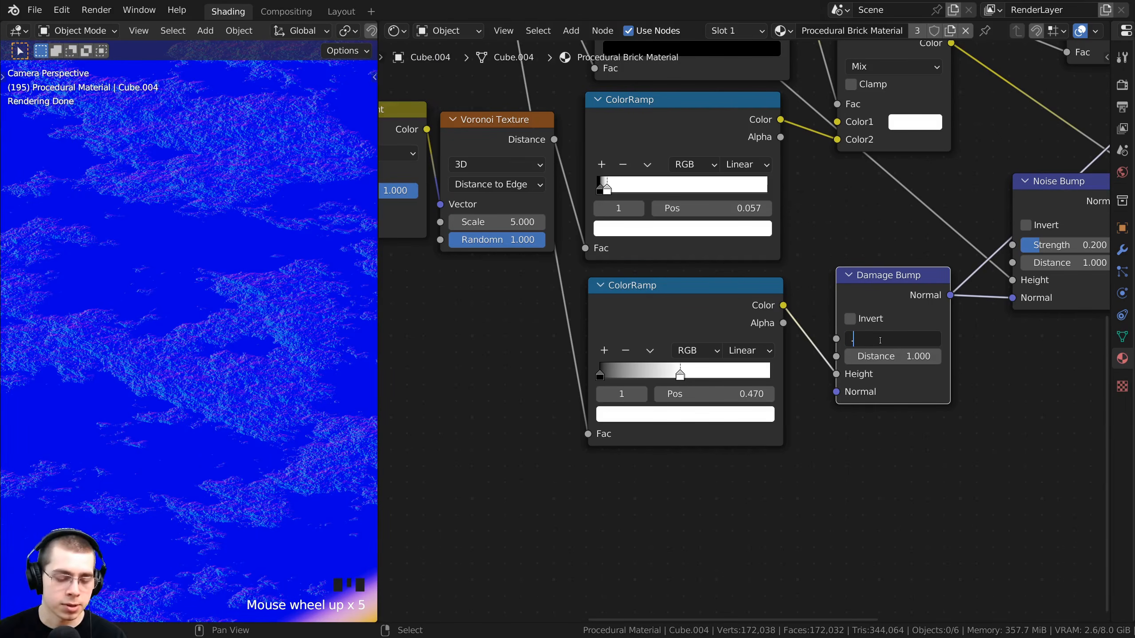
key(Return)
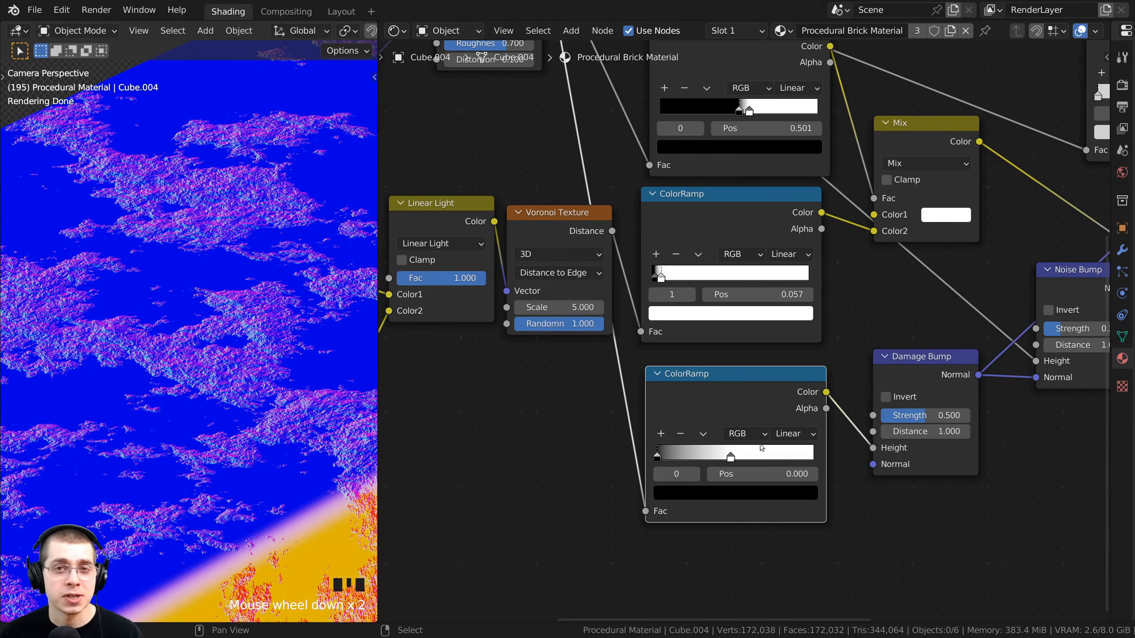
Step: Change the black stop at position 0.000 of the Damage Bump's ColorRamp to light gray
scroll(737, 451, up, 2)
middle_drag(692, 472, 683, 449)
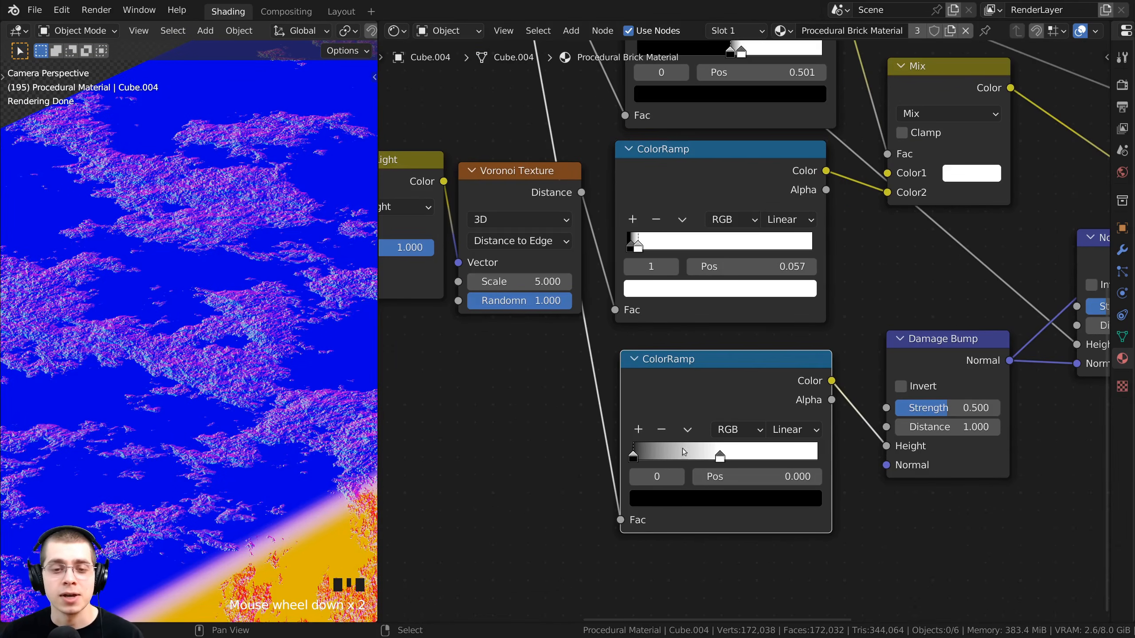
click(669, 503)
drag(781, 374, 780, 261)
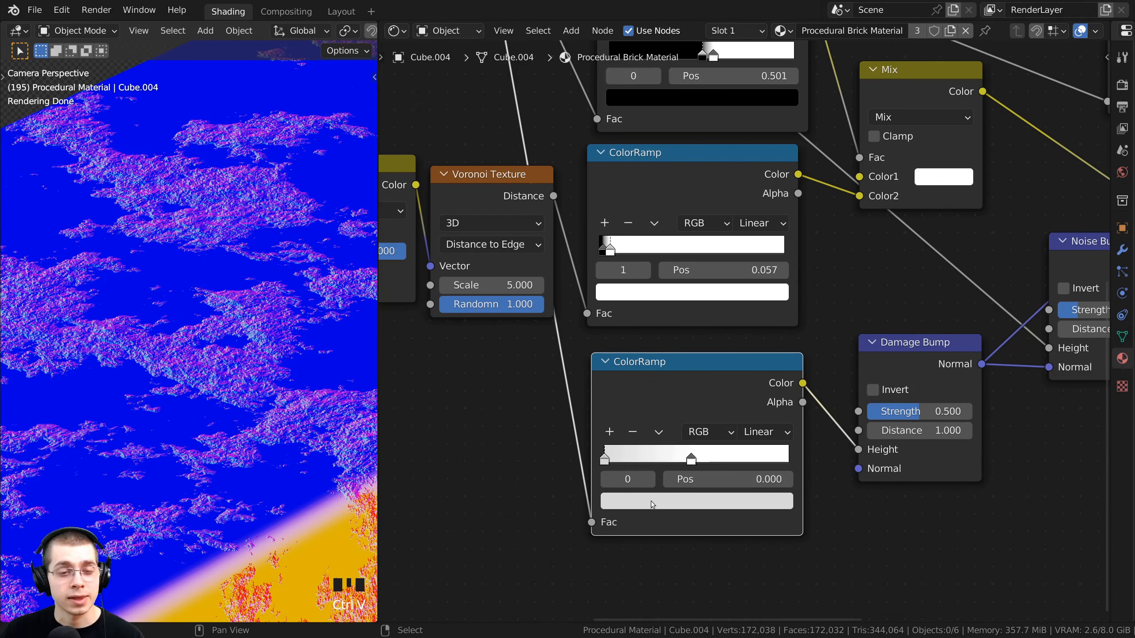
click(651, 501)
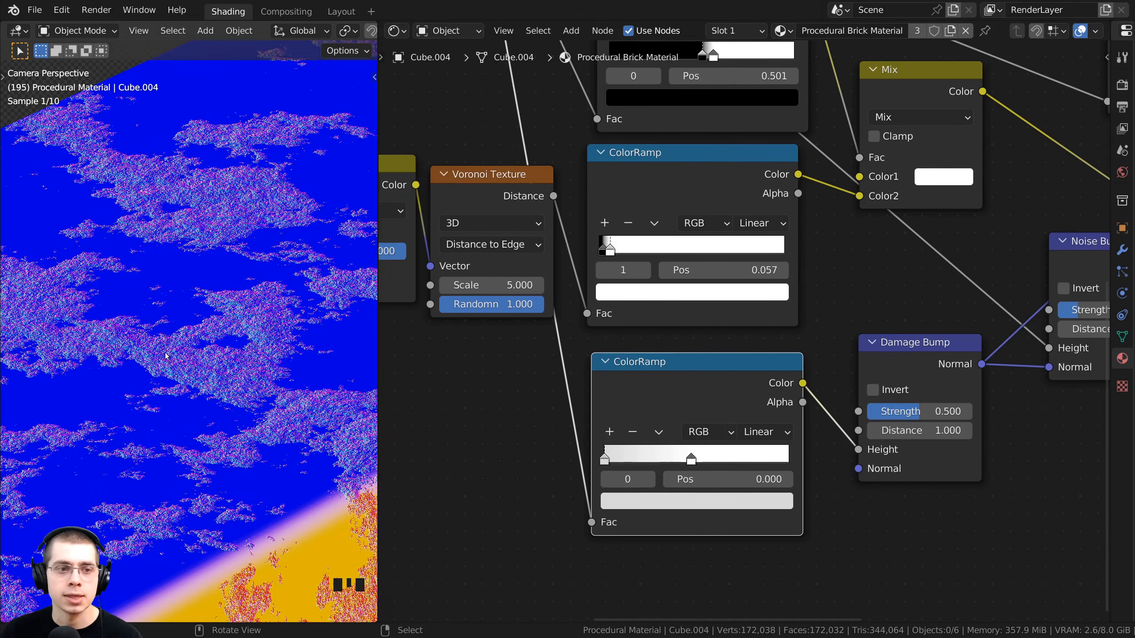
Step: Check the damage normals across several bricks and switch the preview back to the Principled BSDF
scroll(214, 380, down, 6)
shift+middle_drag(224, 384, 93, 344)
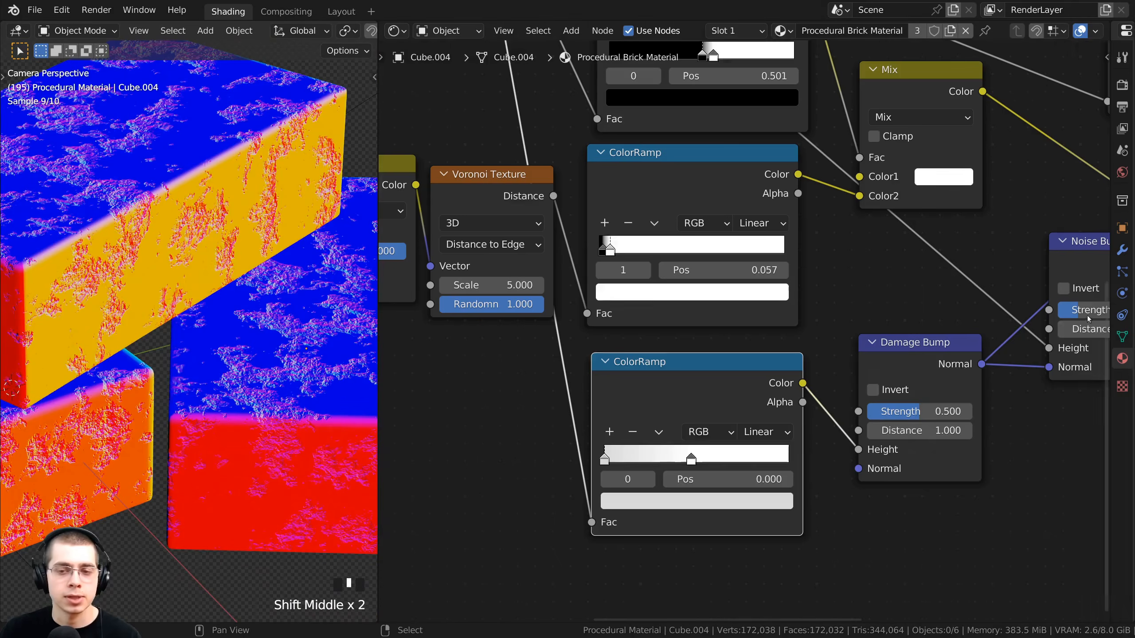
scroll(1088, 315, down, 6)
middle_drag(1089, 315, 783, 418)
middle_drag(1015, 340, 990, 352)
middle_drag(999, 267, 948, 340)
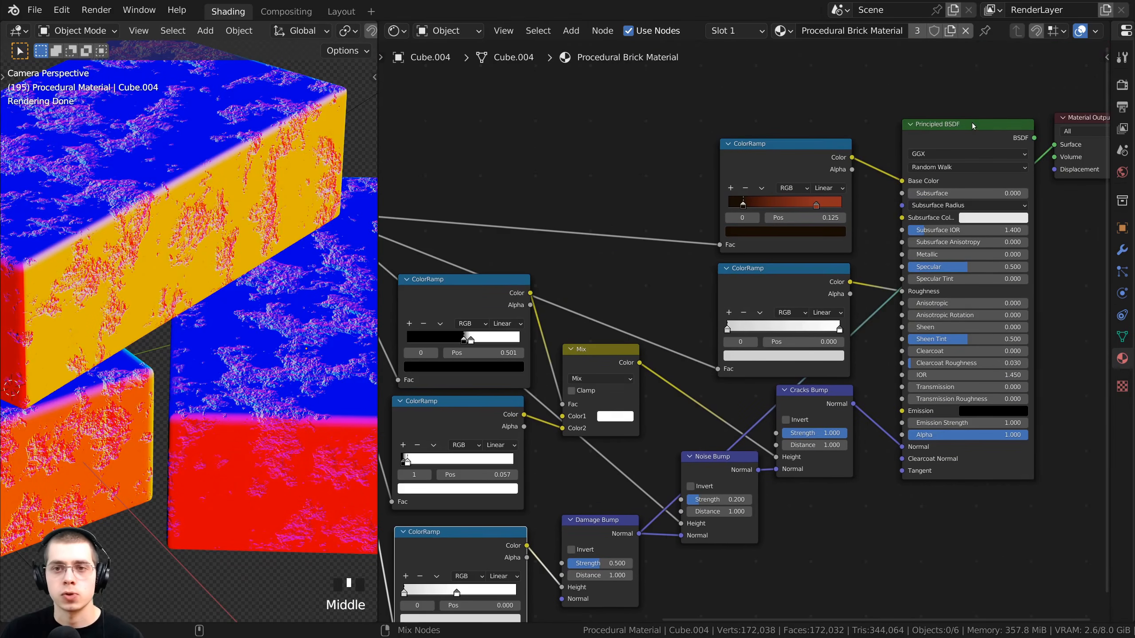
ctrl+shift+click(967, 130)
scroll(742, 331, down, 4)
middle_drag(720, 391, 743, 375)
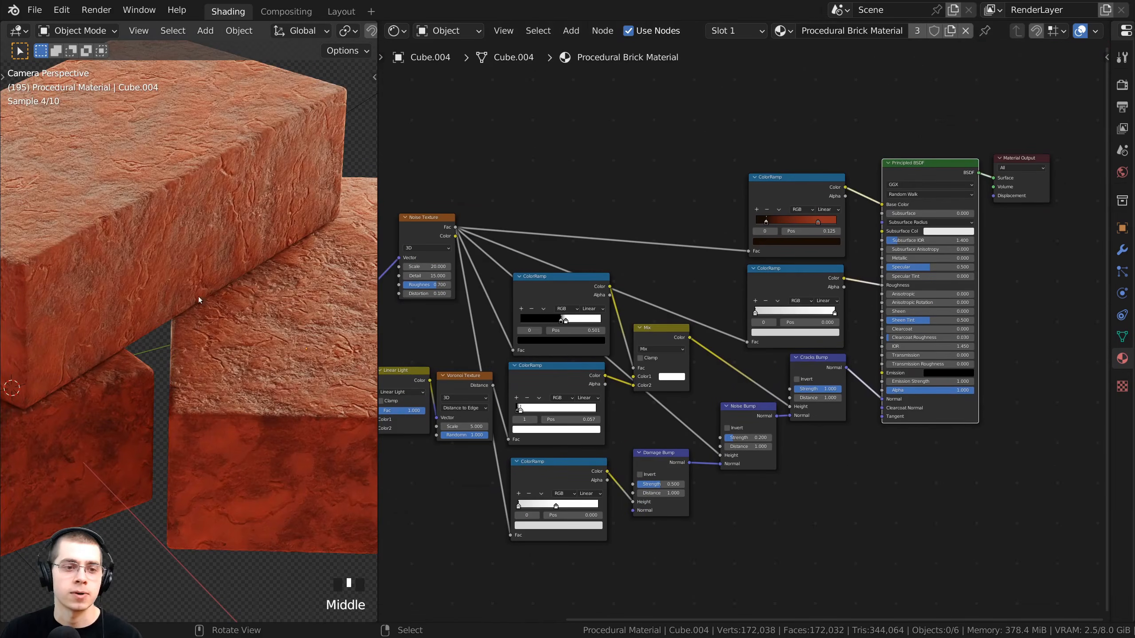
Step: Examine the damage detail on the brick up close and move the Damage Bump's ColorRamp slightly lower
scroll(163, 215, up, 2)
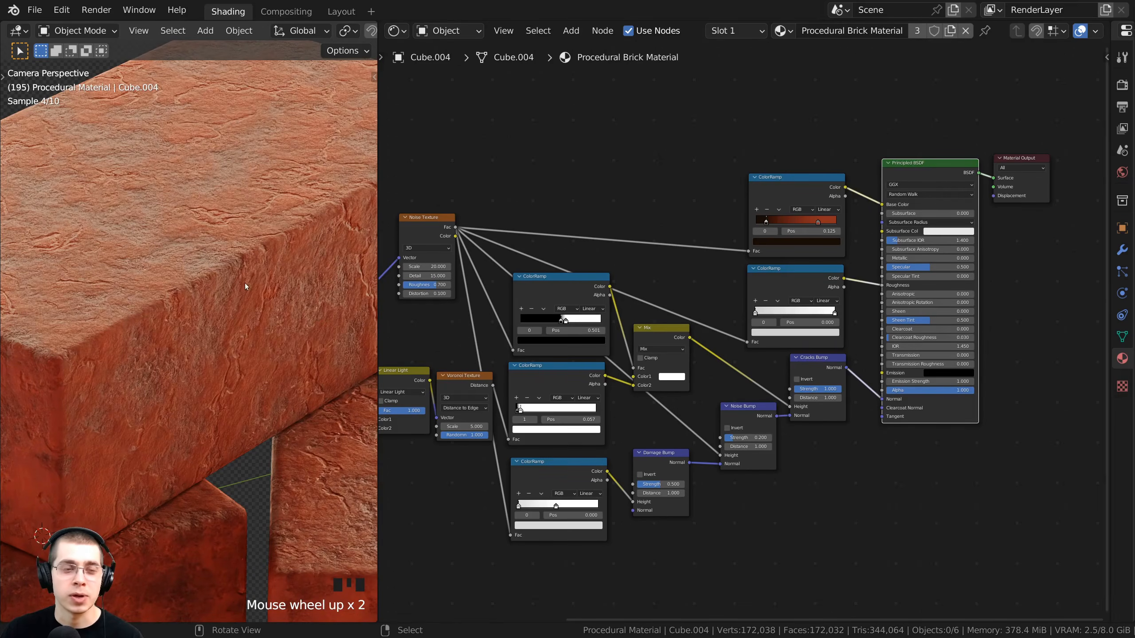
scroll(561, 463, up, 1)
middle_drag(560, 463, 525, 431)
scroll(599, 273, up, 1)
drag(525, 431, 523, 443)
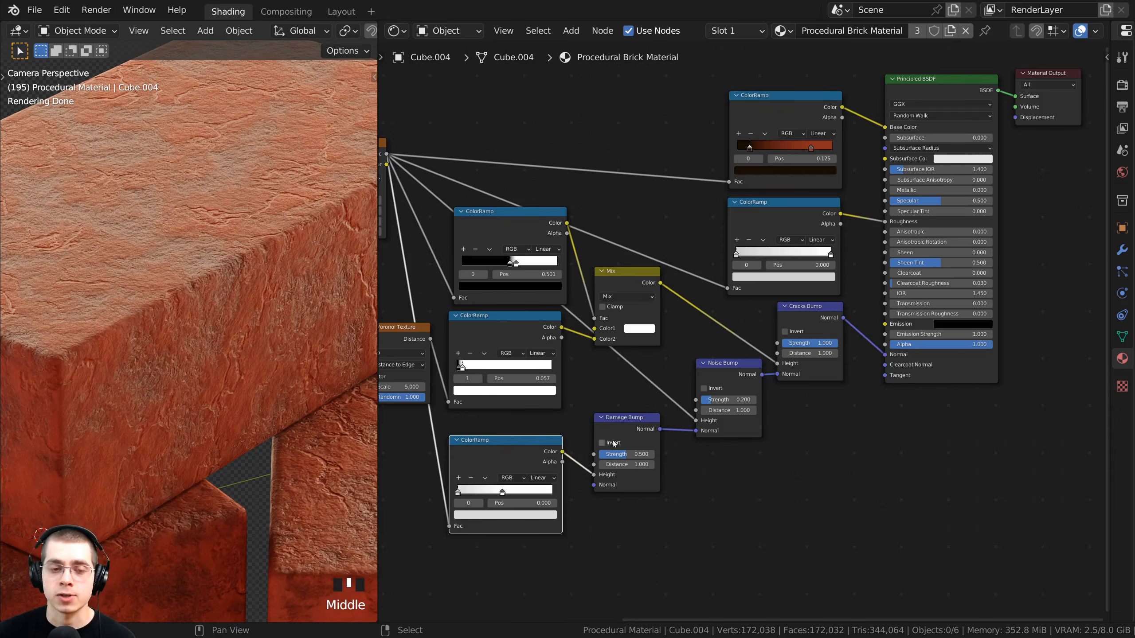
middle_drag(614, 443, 577, 416)
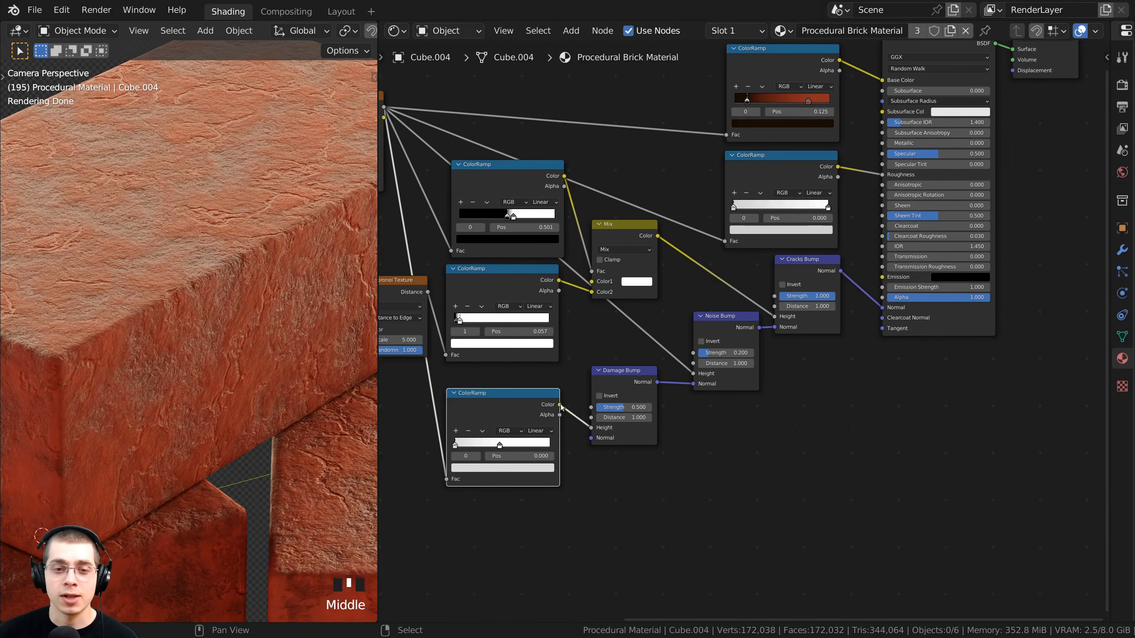
Step: Connect the Damage Bump ColorRamp's Color output to the Material Output's Displacement input and inspect the displaced bricks
drag(560, 405, 975, 142)
scroll(903, 394, down, 2)
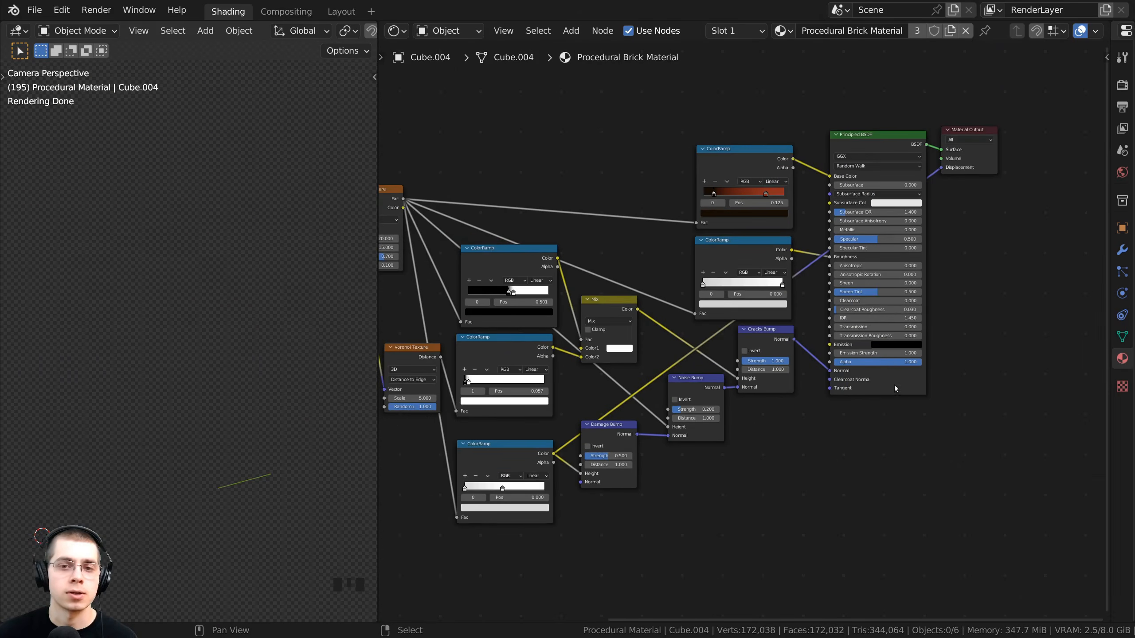
scroll(211, 338, down, 2)
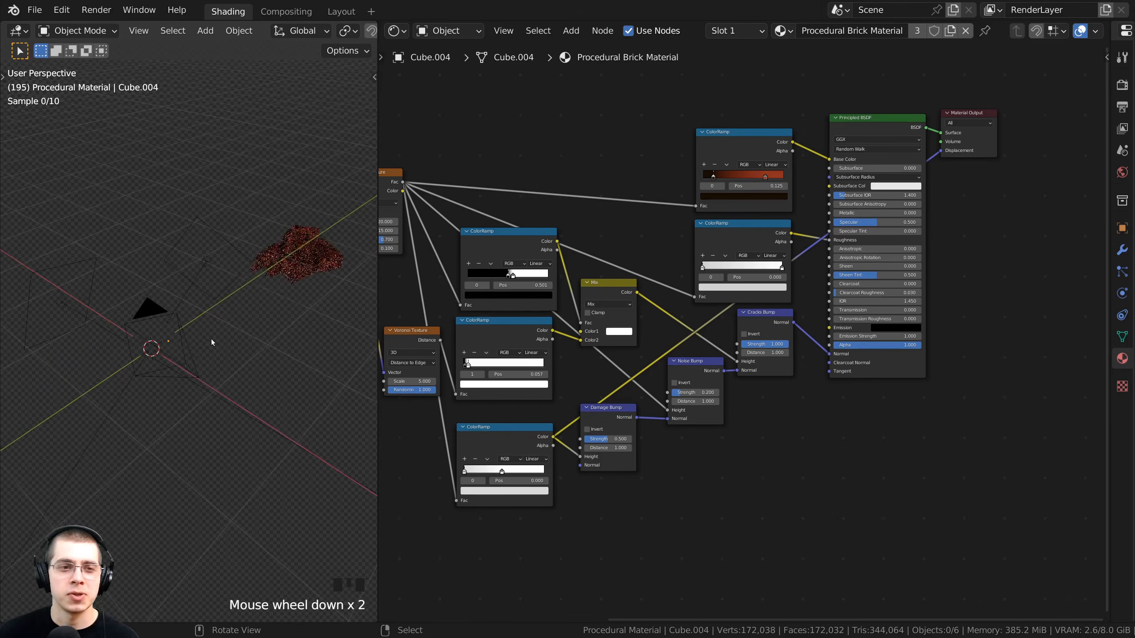
shift+middle_drag(211, 339, 206, 309)
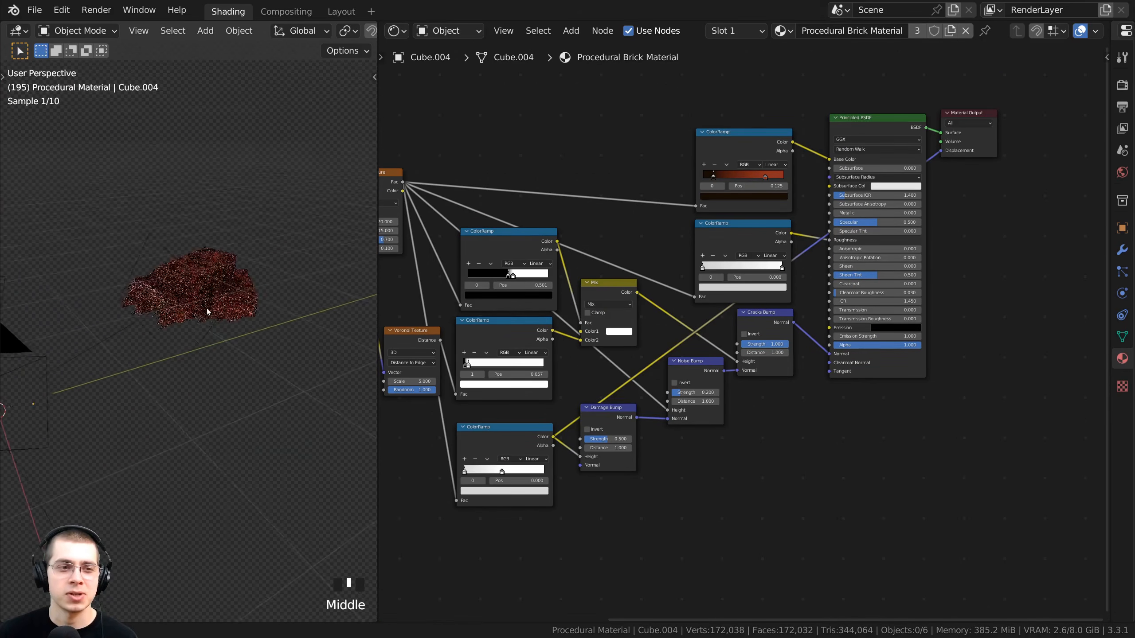
shift+scroll(200, 355, up, 1)
middle_drag(201, 355, 177, 341)
middle_drag(608, 450, 642, 440)
scroll(641, 441, up, 4)
drag(509, 419, 502, 416)
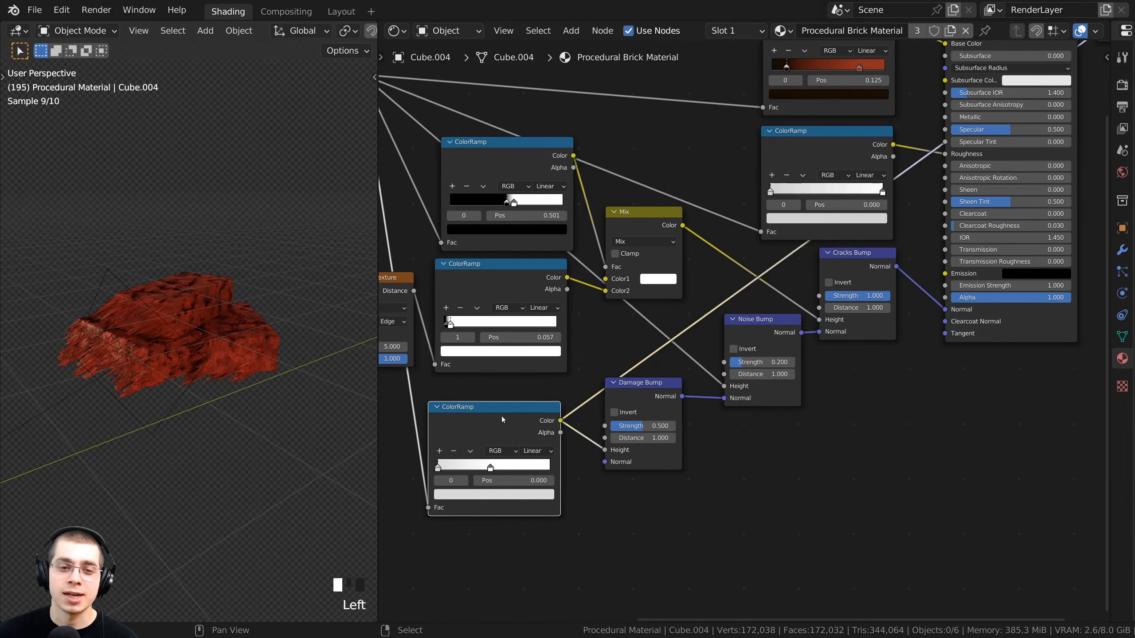
middle_drag(840, 232, 625, 402)
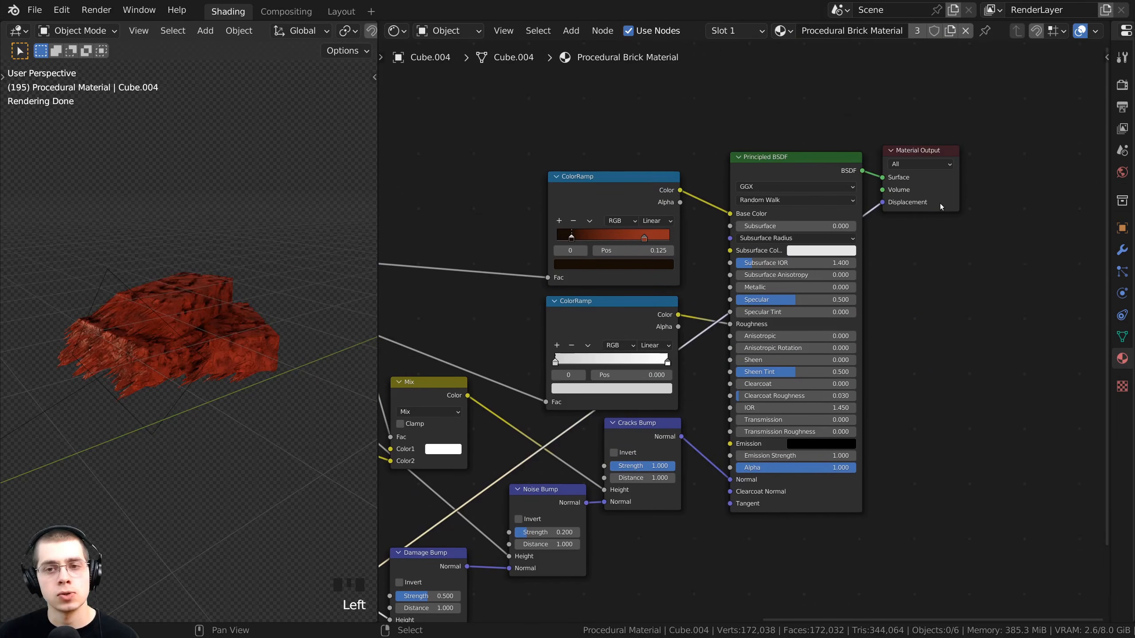
Step: Add a Displacement node and insert it into the link feeding the Material Output's Displacement input
middle_drag(738, 407, 777, 361)
middle_drag(695, 460, 738, 323)
key(shift+a)
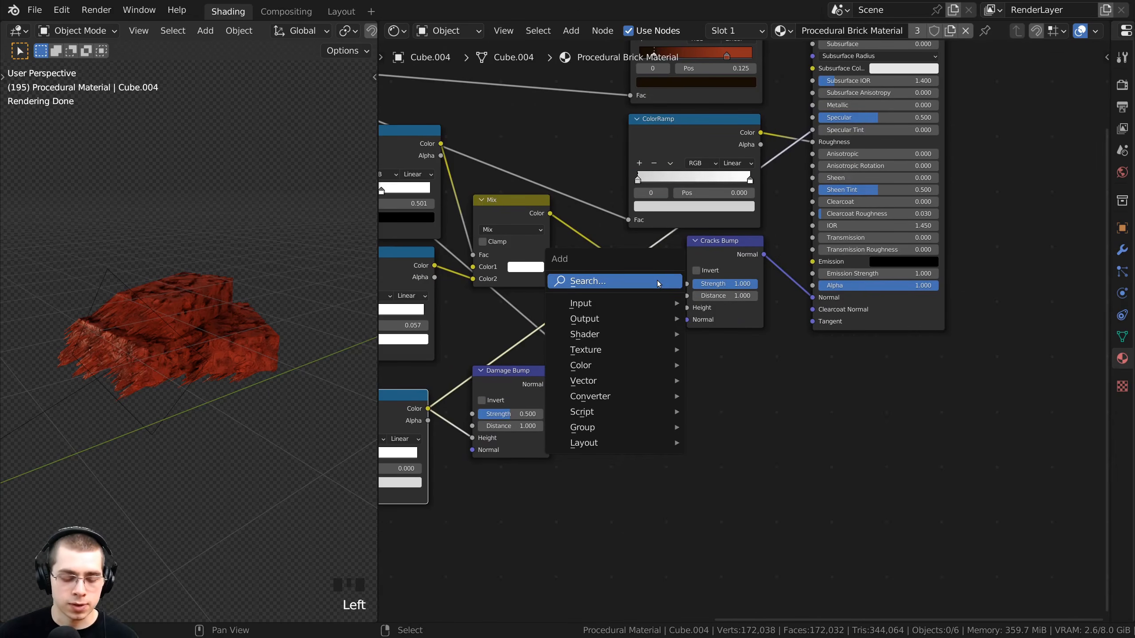
click(658, 281)
text(dis)
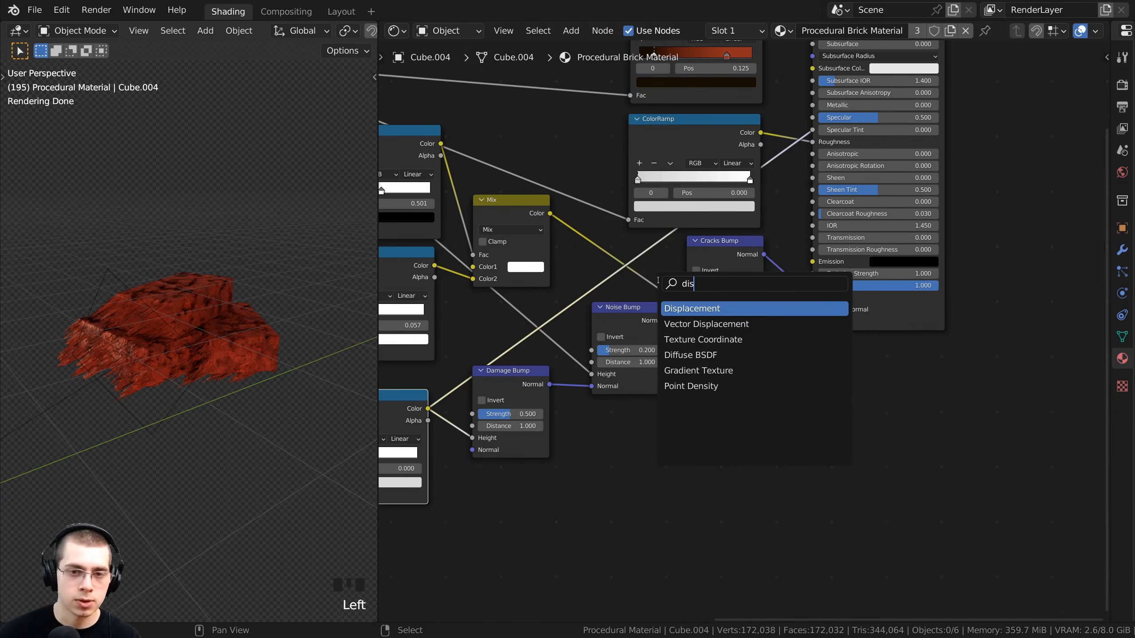
click(682, 309)
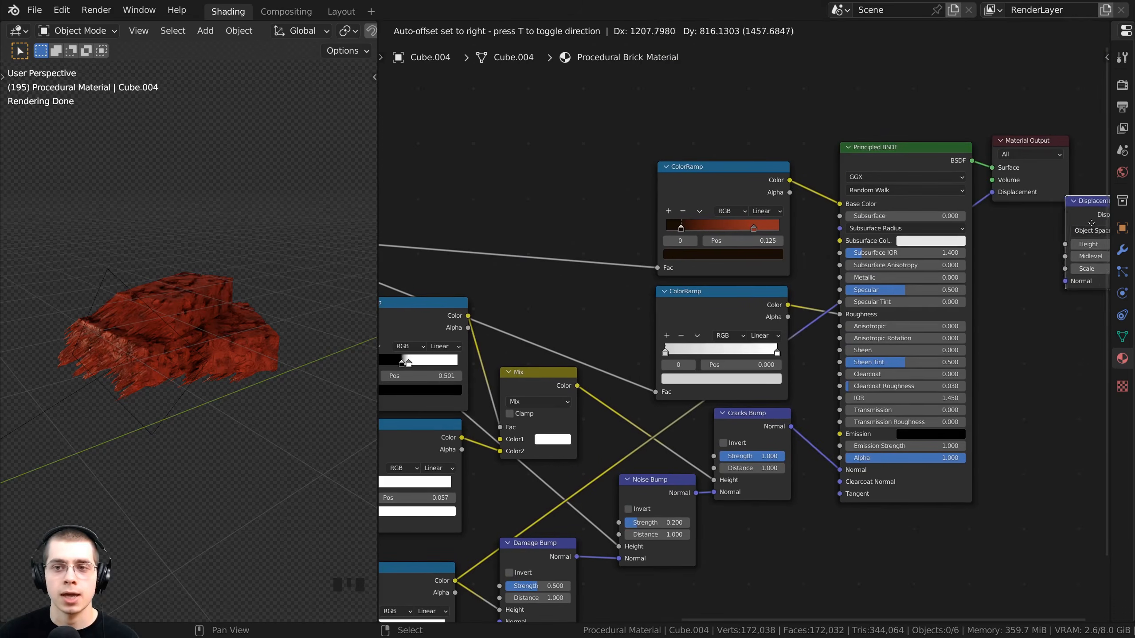
click(978, 227)
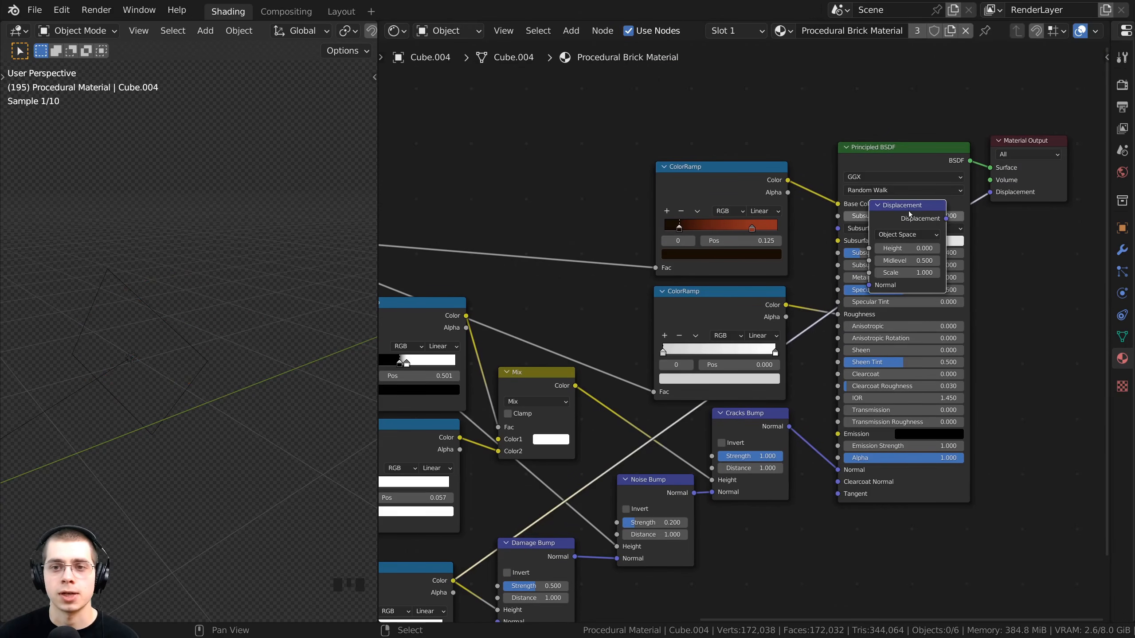
Step: Place the Displacement node below the Principled BSDF and move its incoming ColorRamp link from Normal to Height
drag(899, 207, 906, 531)
middle_drag(906, 532, 869, 391)
drag(872, 388, 897, 397)
middle_drag(836, 391, 1090, 308)
scroll(1090, 308, up, 2)
middle_drag(894, 388, 632, 377)
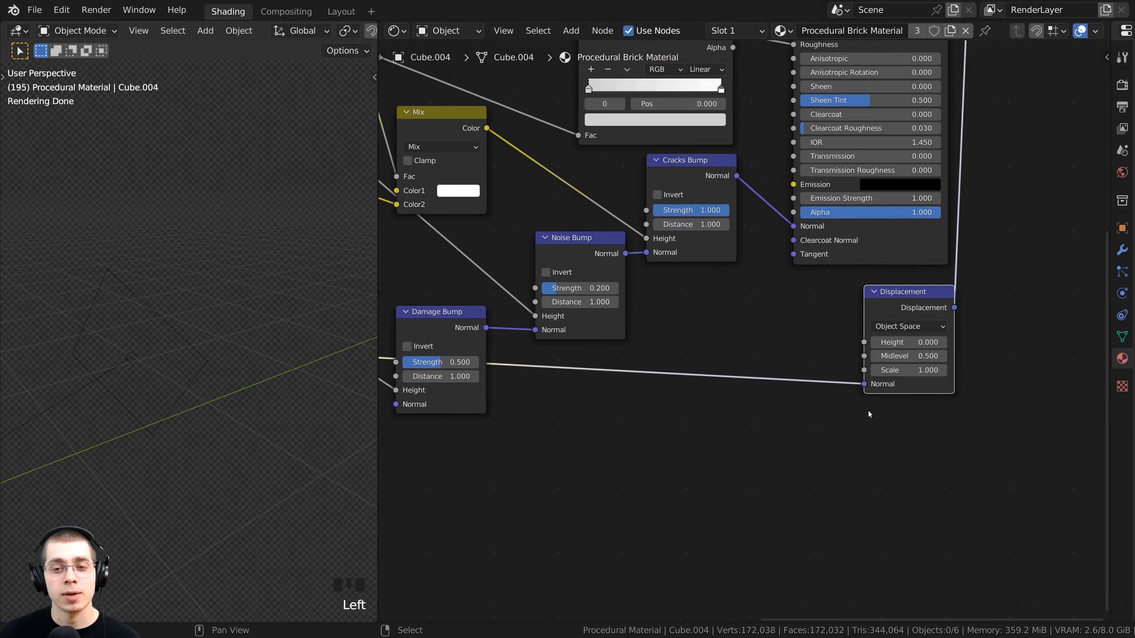
drag(860, 388, 863, 343)
Step: Reduce the Displacement node's Scale to 0.140
scroll(195, 387, down, 2)
mouse_move(195, 387)
shift+middle_down()
mouse_move(231, 362)
mouse_move(213, 388)
mouse_move(186, 376)
shift+middle_up()
key(KP_0)
scroll(742, 308, up, 2)
middle_drag(1000, 429, 785, 382)
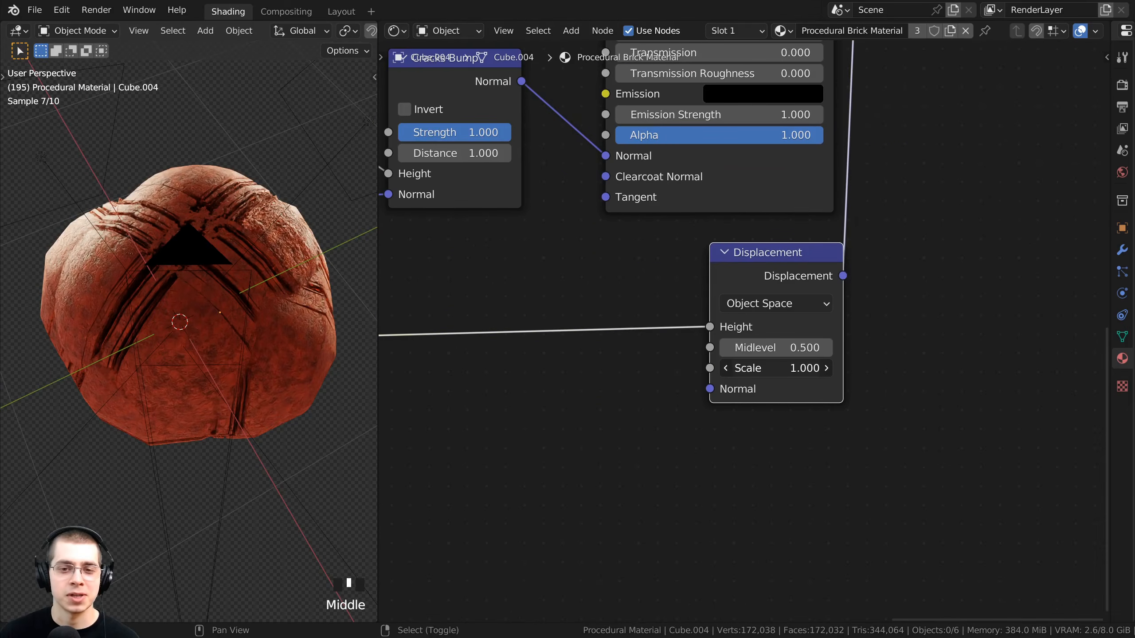
shift+drag(786, 369, 670, 369)
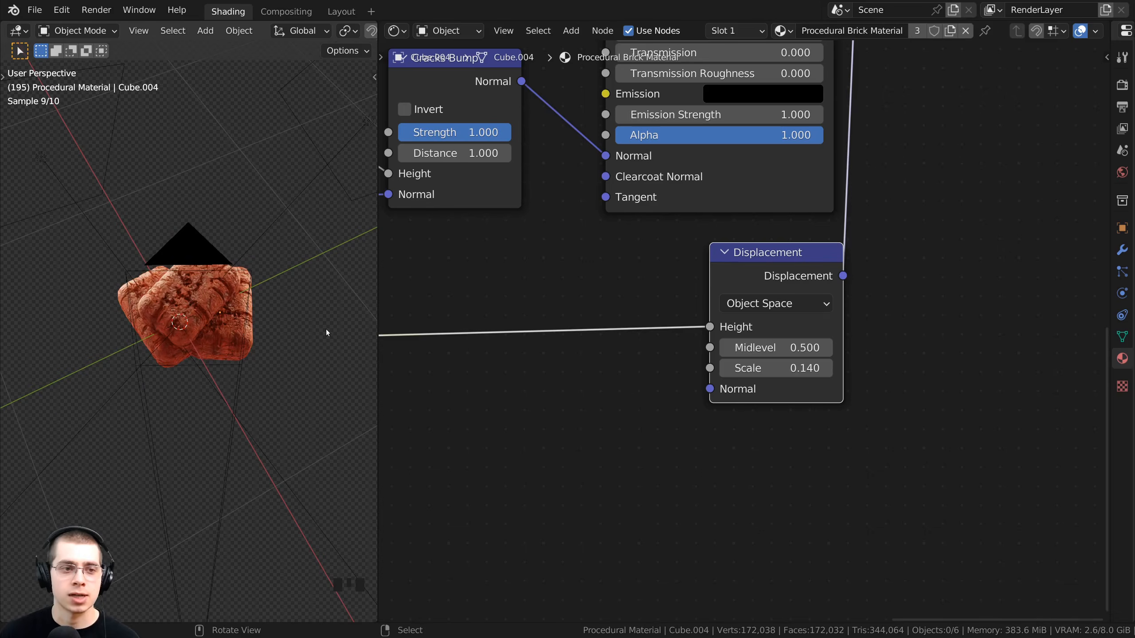
Step: View the bricks through the camera and set the Displacement node's Scale to 0.010
key(KP_0)
scroll(327, 337, up, 2)
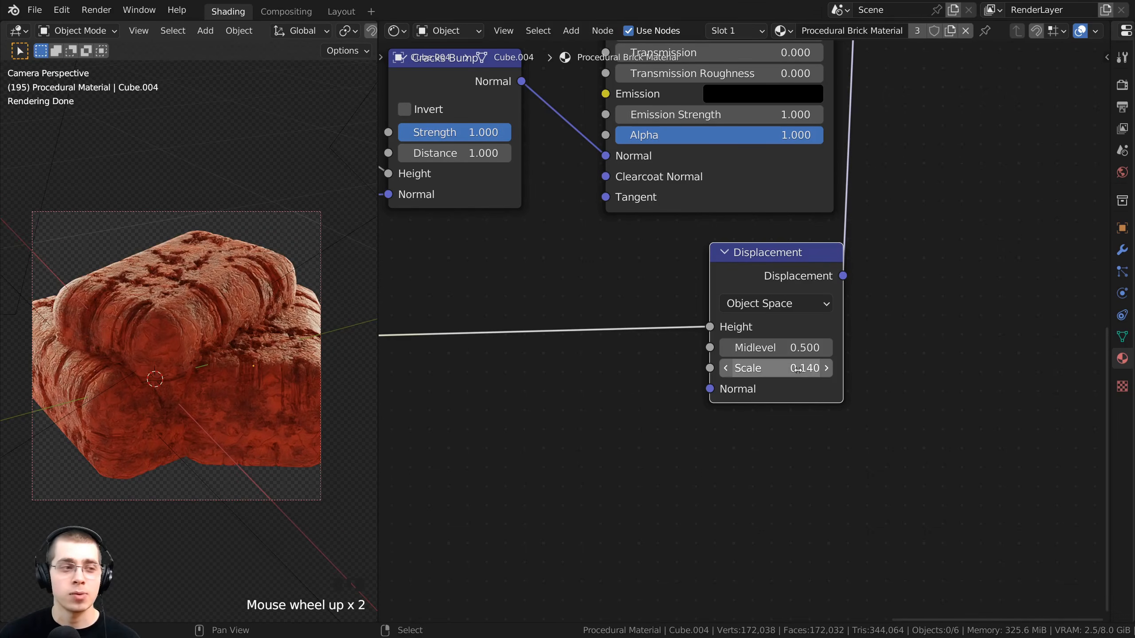
click(798, 368)
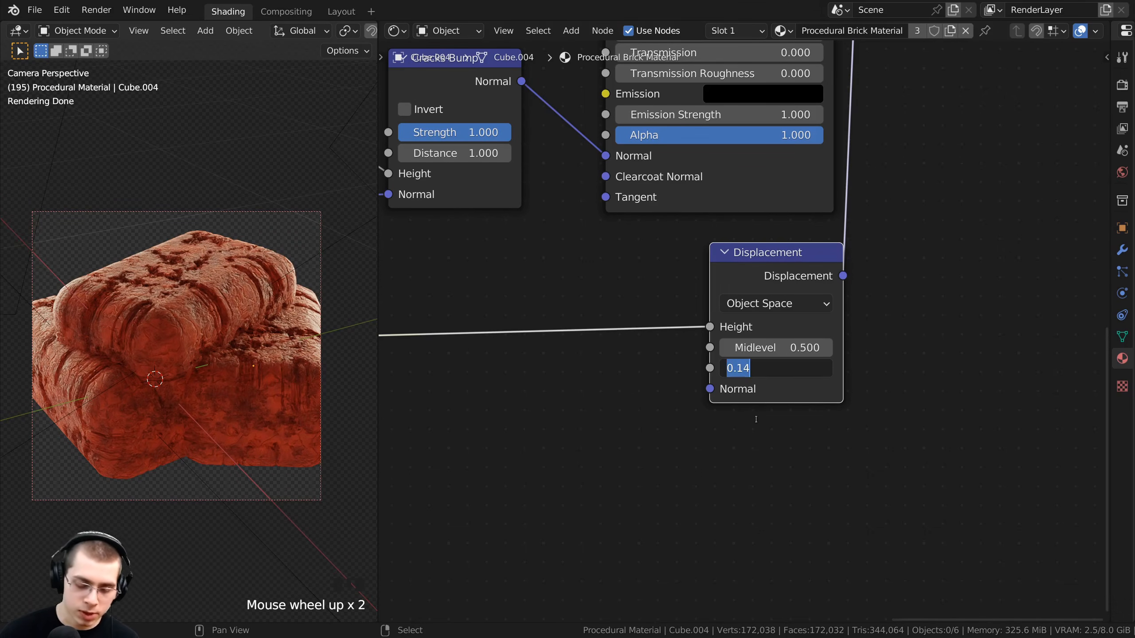
text(.01)
key(Return)
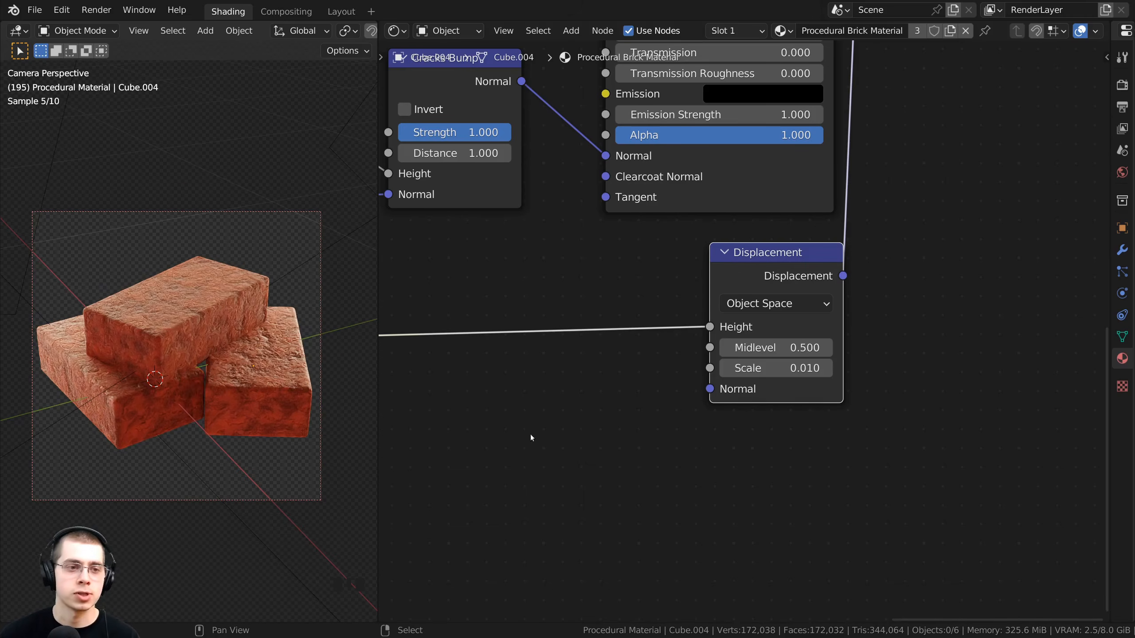
Step: Examine the displaced surfaces and edges of the bricks up close, selecting the lower brick, and return to the wider view
shift+middle_drag(241, 386, 213, 390)
scroll(170, 312, up, 3)
shift+middle_drag(170, 312, 235, 379)
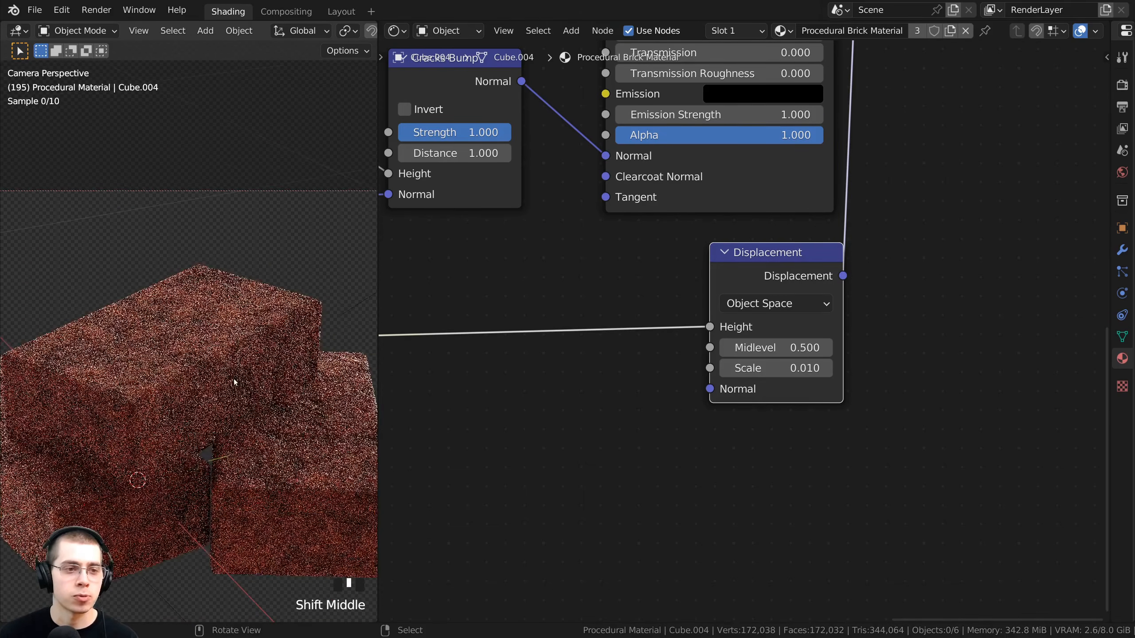
scroll(232, 378, up, 7)
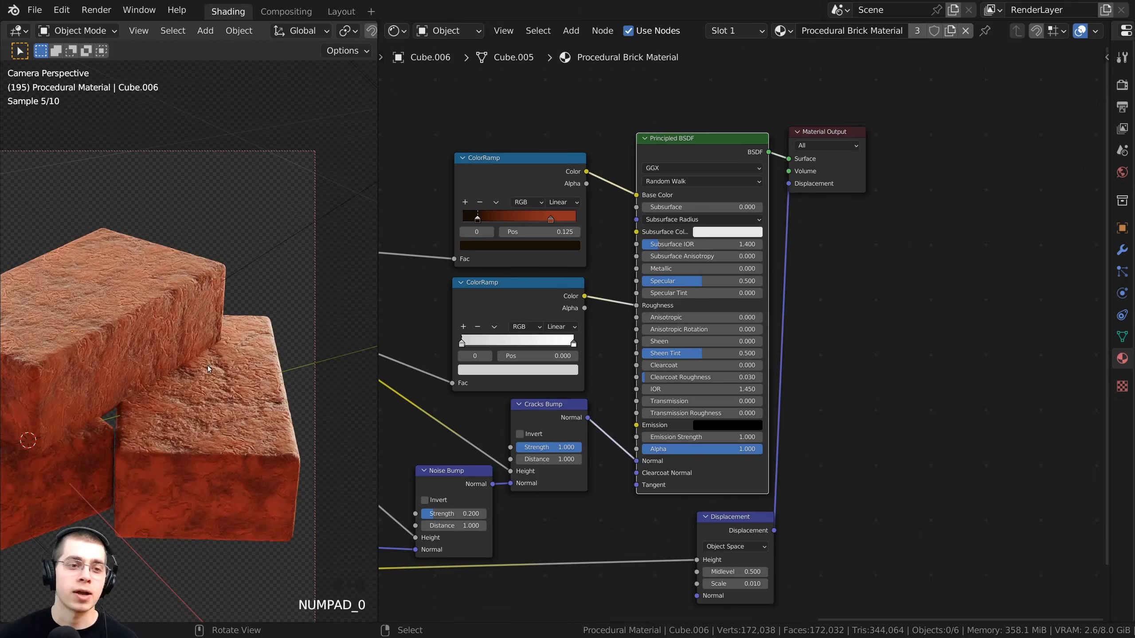
shift+middle_drag(208, 366, 270, 352)
scroll(223, 345, up, 5)
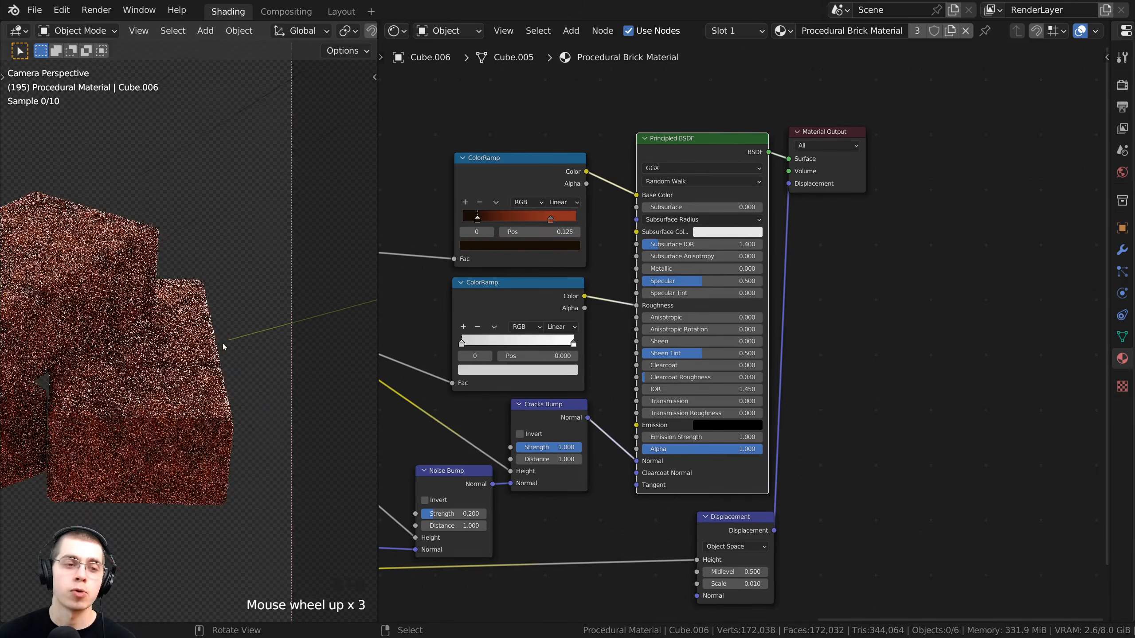
scroll(267, 318, up, 1)
right_click(236, 205)
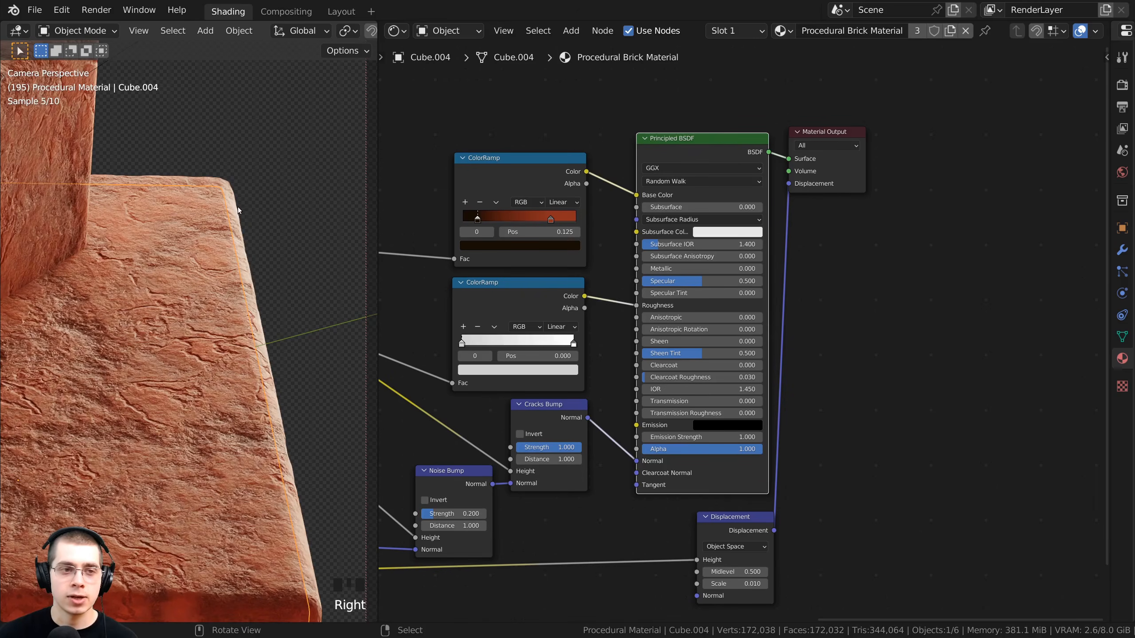
shift+middle_drag(290, 481, 261, 397)
scroll(259, 393, up, 5)
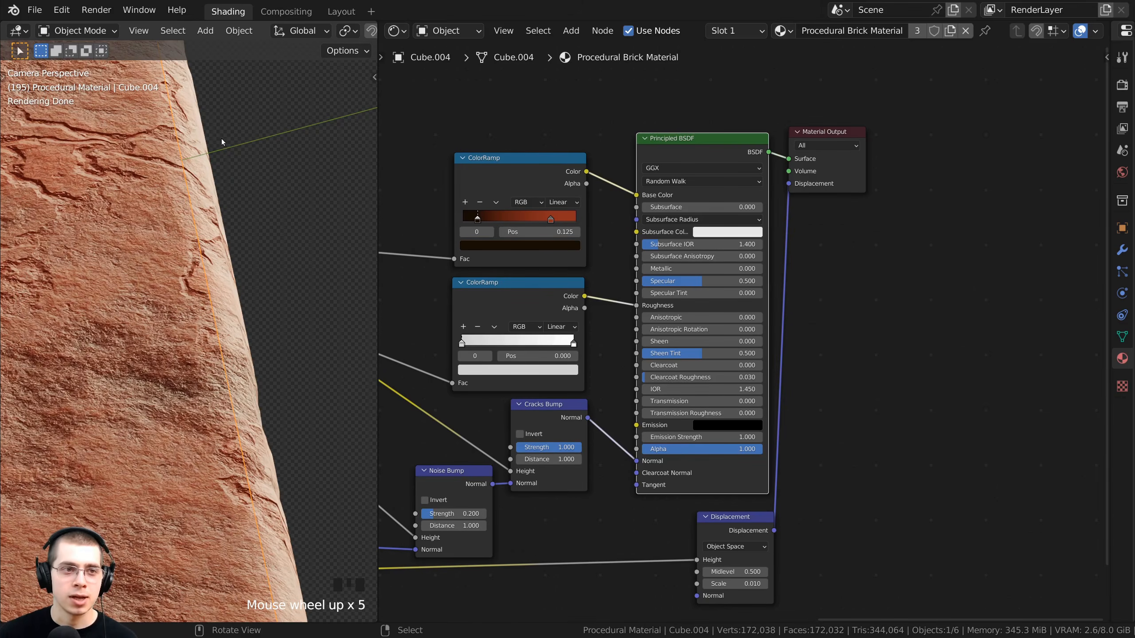
scroll(250, 340, down, 7)
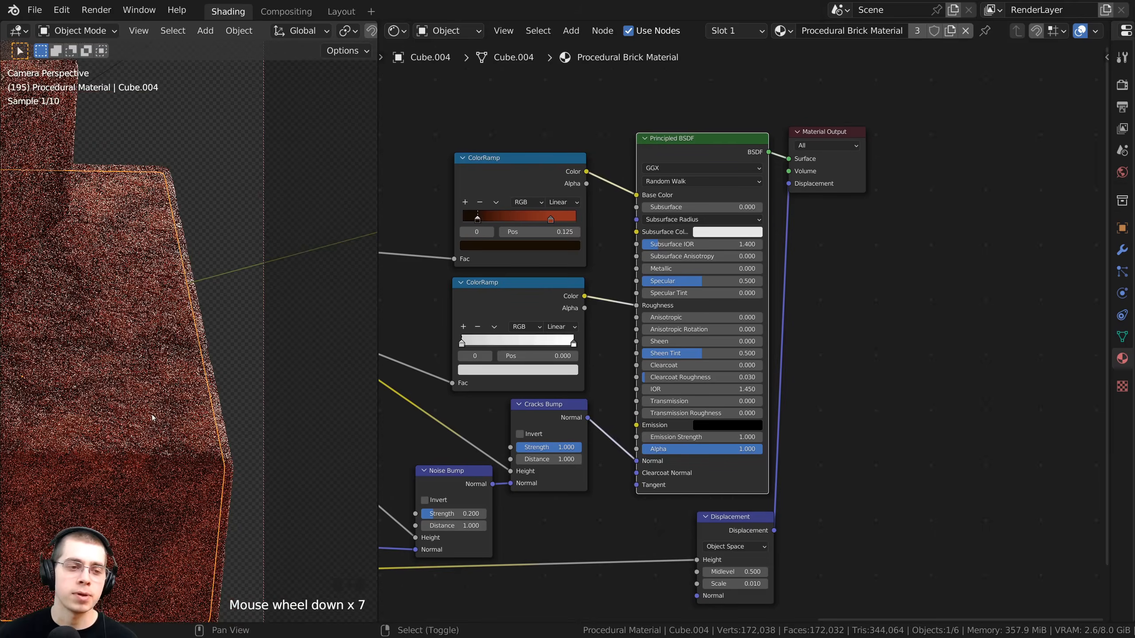
shift+middle_drag(250, 340, 144, 414)
scroll(144, 413, down, 4)
scroll(144, 414, down, 1)
scroll(585, 461, down, 1)
Step: Duplicate the Noise Texture that feeds Linear Light, keeping its Mapping link, and place the copy below the original
middle_drag(585, 462, 738, 473)
middle_drag(802, 507, 673, 428)
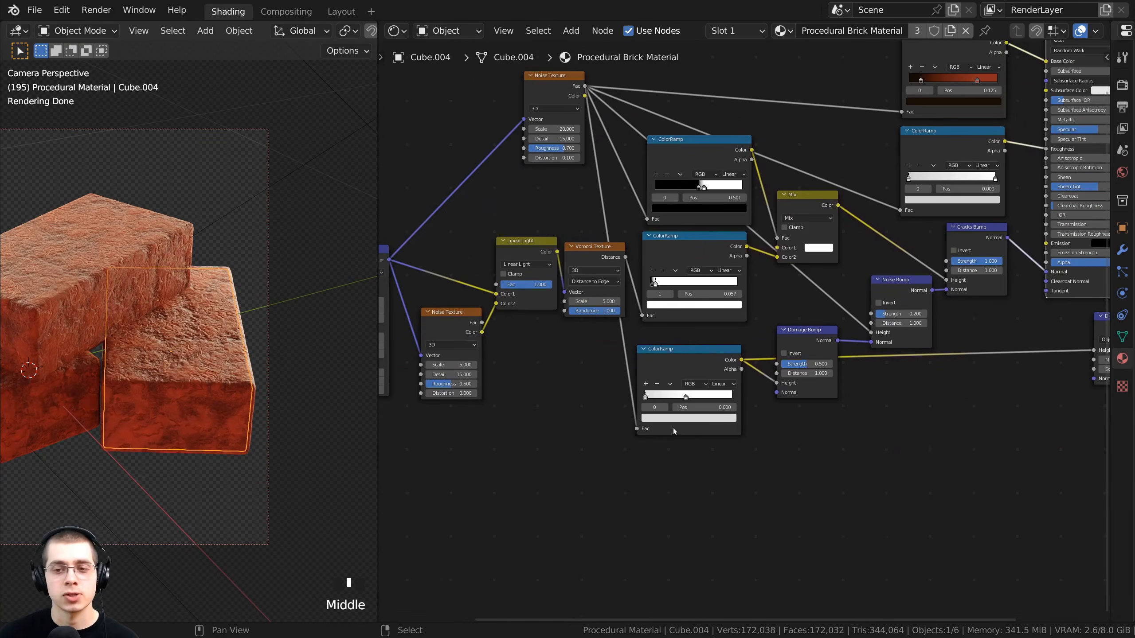
scroll(900, 383, down, 1)
middle_drag(899, 383, 833, 384)
middle_drag(555, 348, 643, 361)
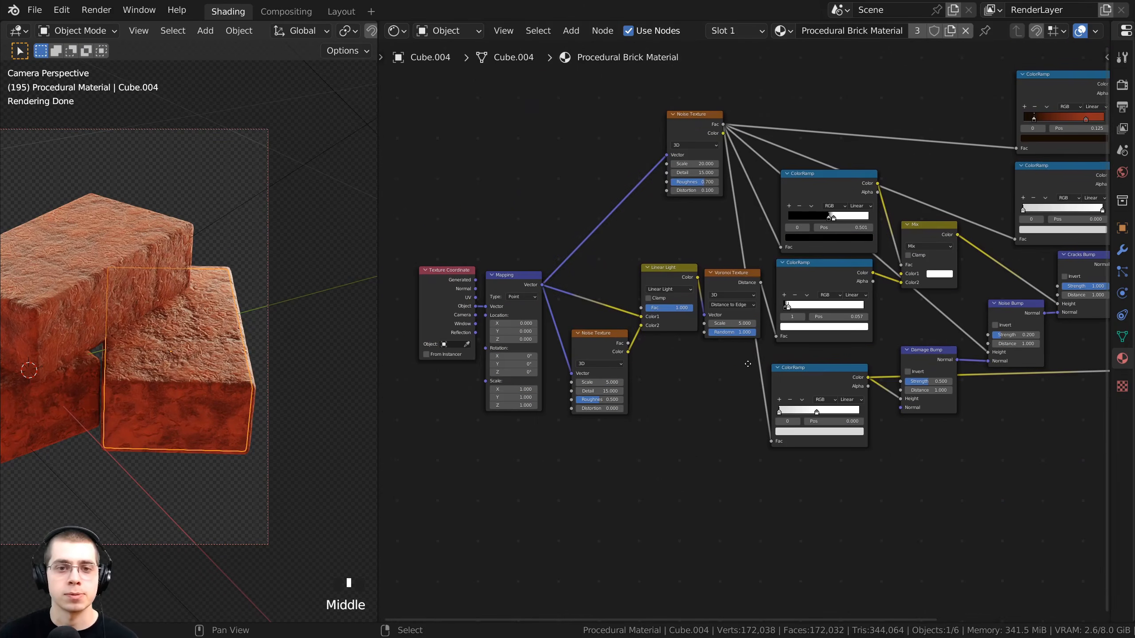
scroll(516, 357, up, 2)
click(524, 356)
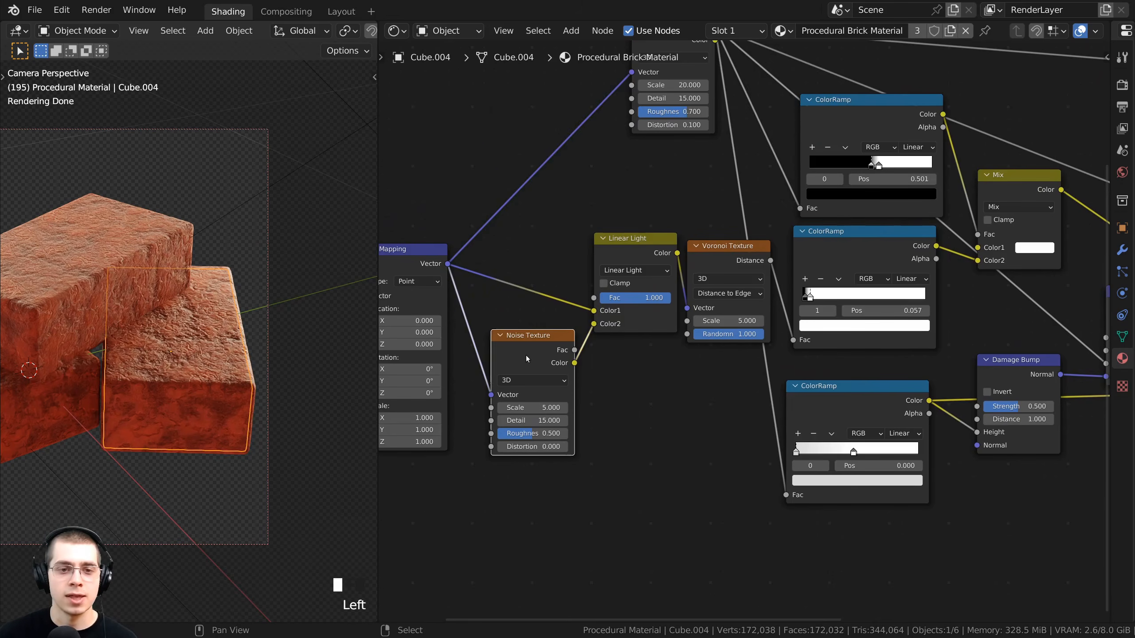
middle_drag(526, 355, 705, 277)
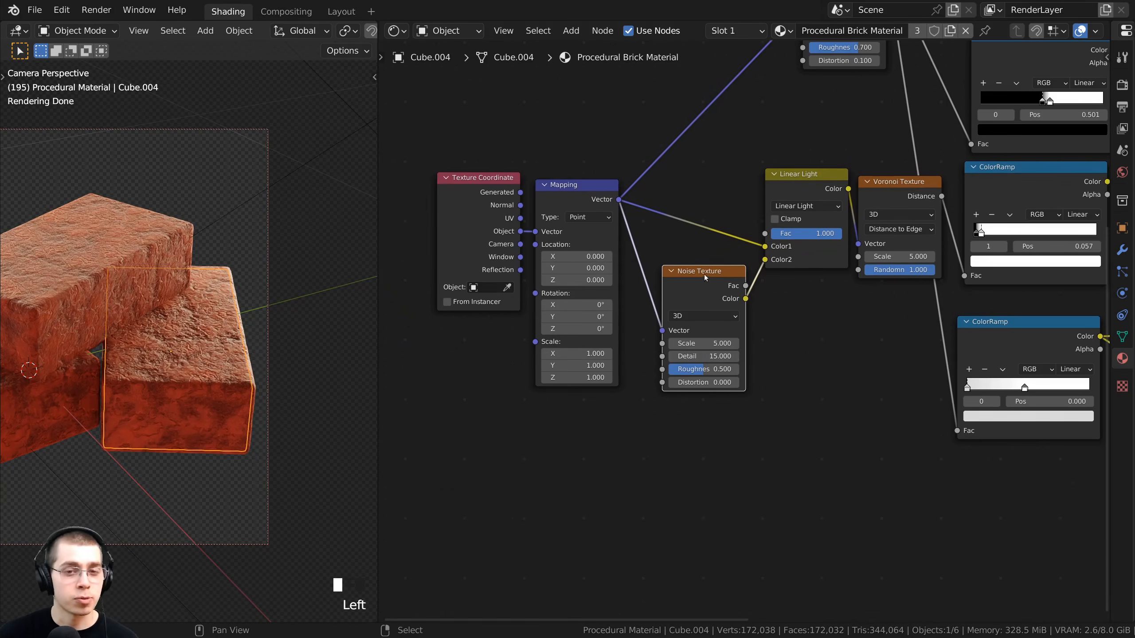
key(shift+ctrl+d)
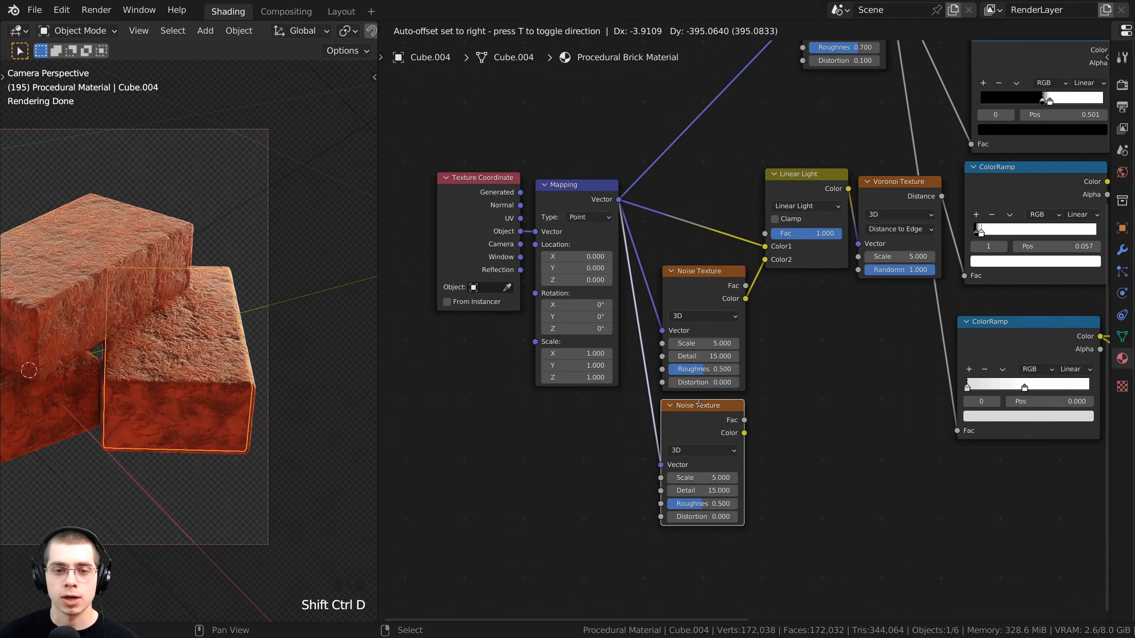
click(699, 403)
Step: Preview the duplicated Noise Texture on the bricks and set its Scale to 15
scroll(671, 403, up, 4)
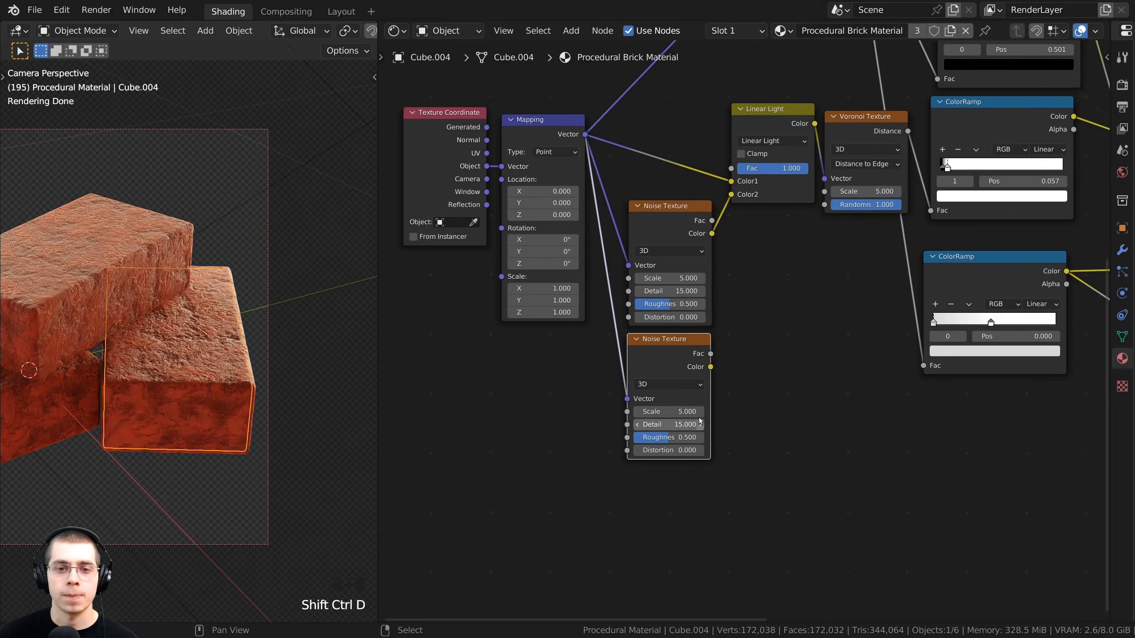
ctrl+shift+click(648, 371)
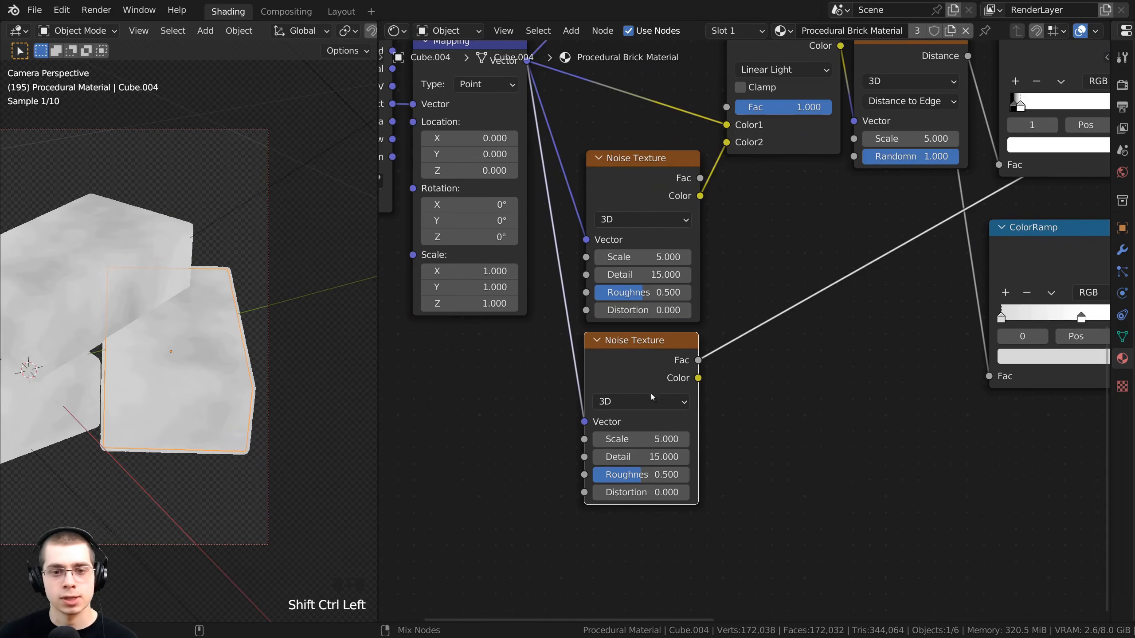
middle_drag(648, 371, 370, 353)
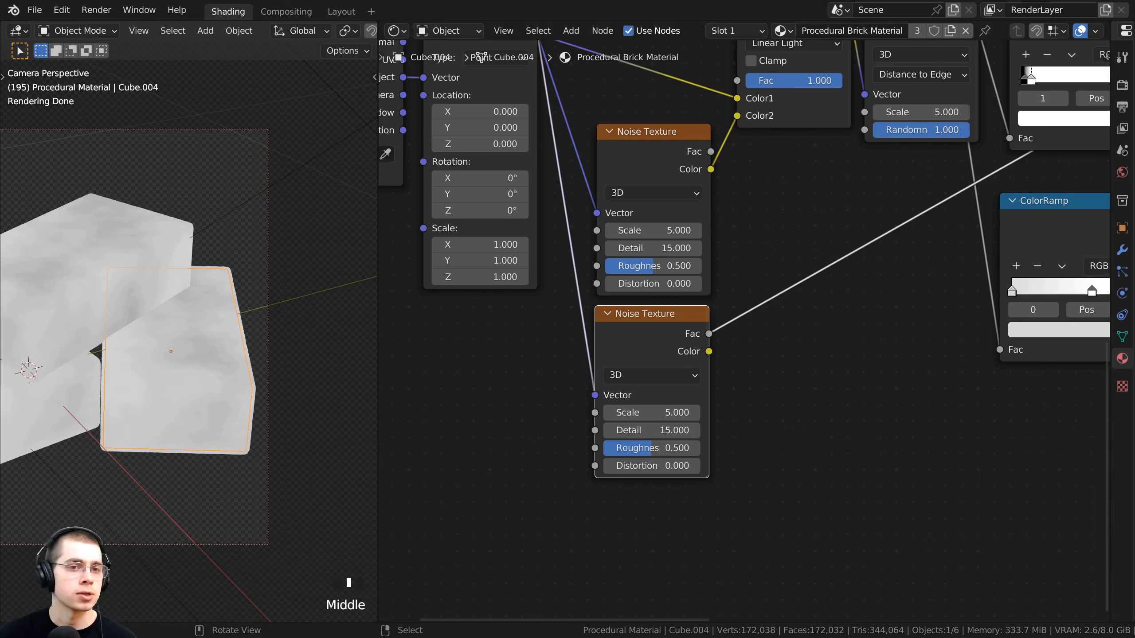
scroll(188, 313, up, 2)
double_click(634, 420)
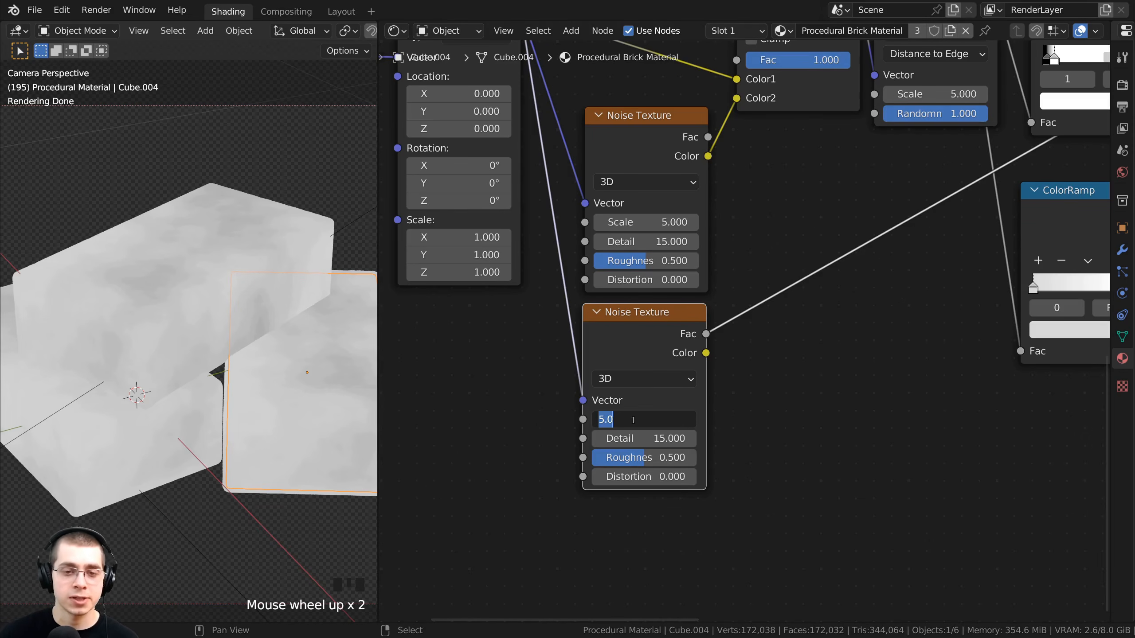
text(15)
click(633, 420)
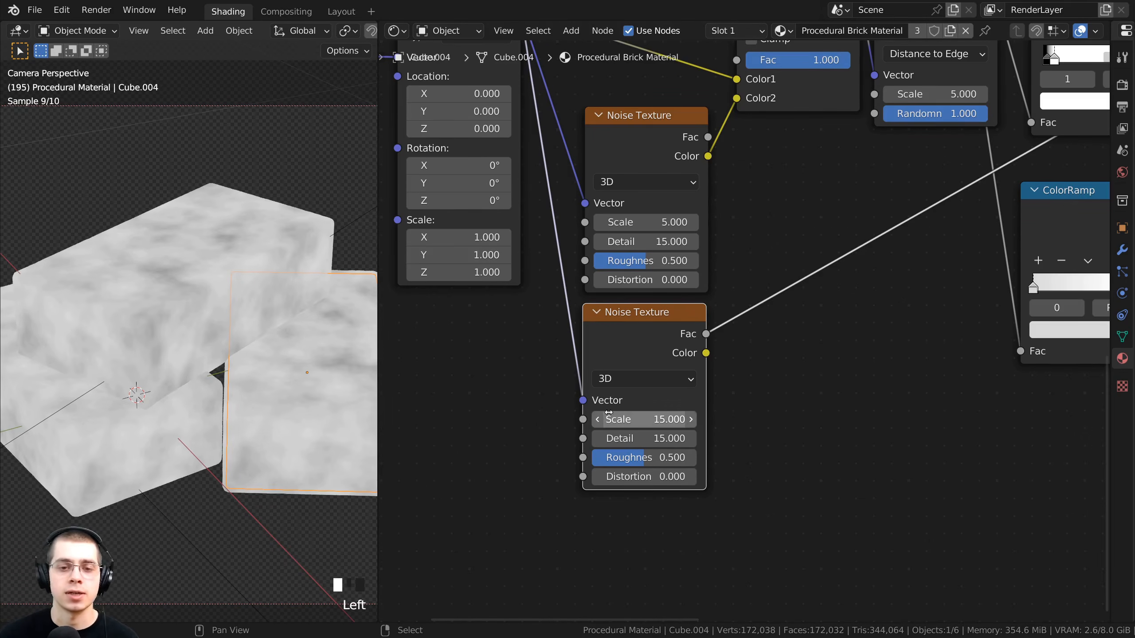
middle_drag(609, 412, 606, 375)
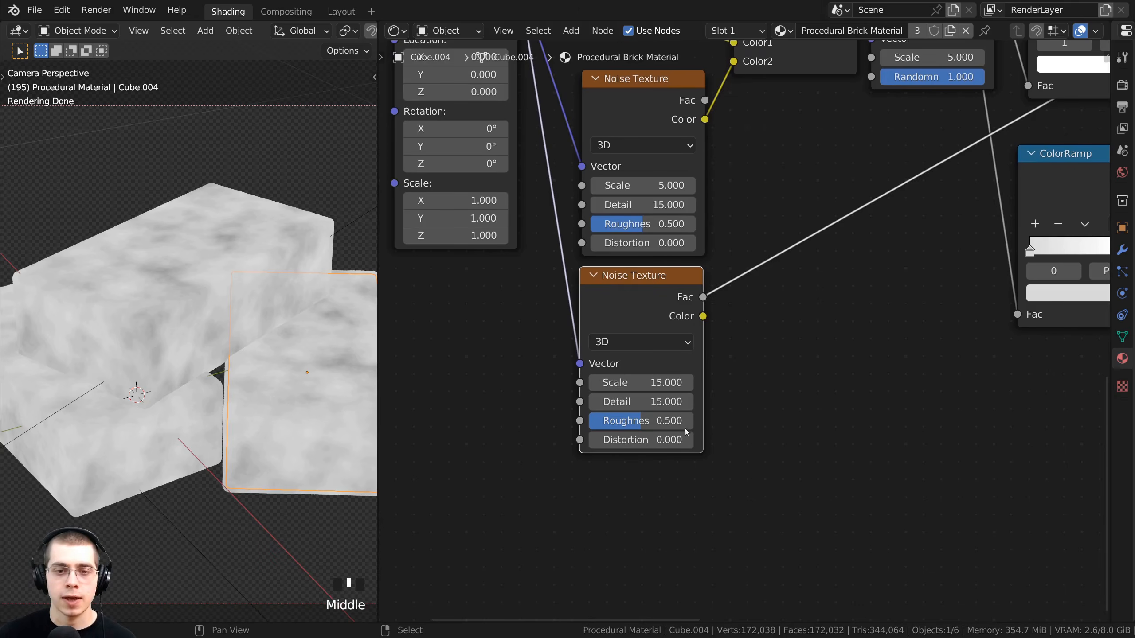
Step: Duplicate the Mix node and insert the copy into the link between the Damage Bump's ColorRamp and the Displacement node's Height
scroll(853, 421, down, 7)
middle_drag(829, 409, 653, 429)
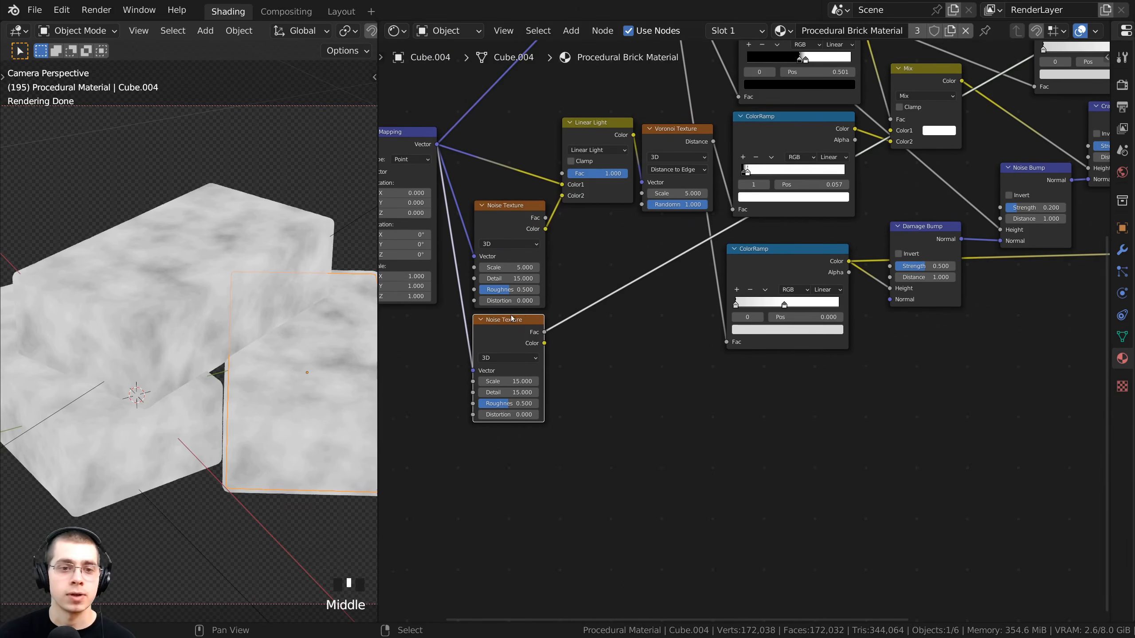
middle_drag(511, 318, 471, 362)
scroll(471, 358, down, 3)
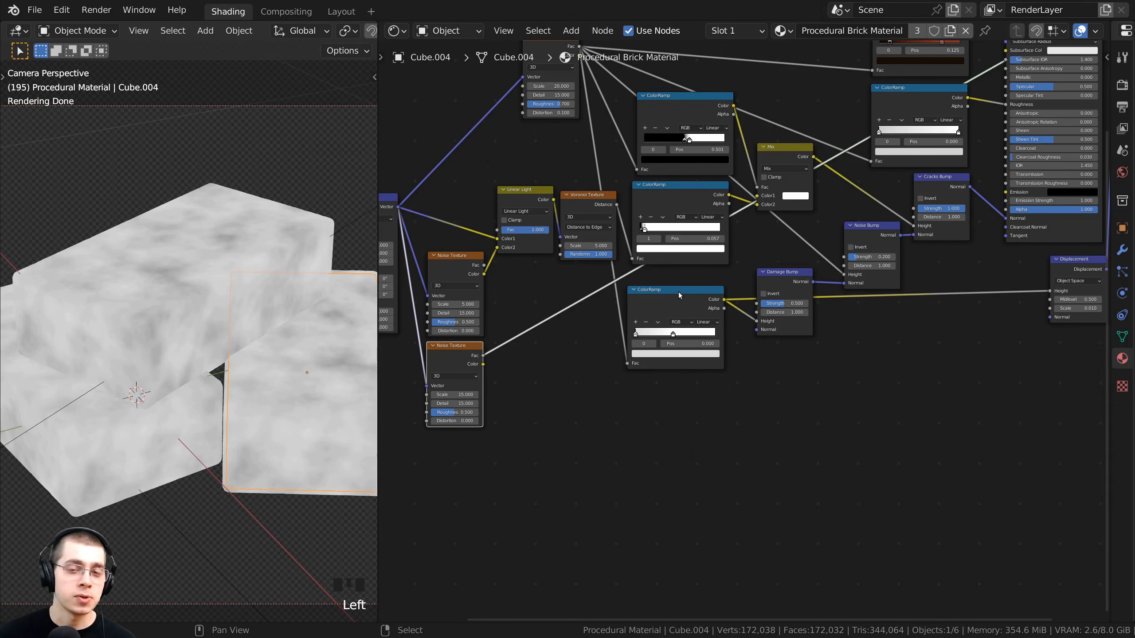
middle_drag(784, 170, 693, 304)
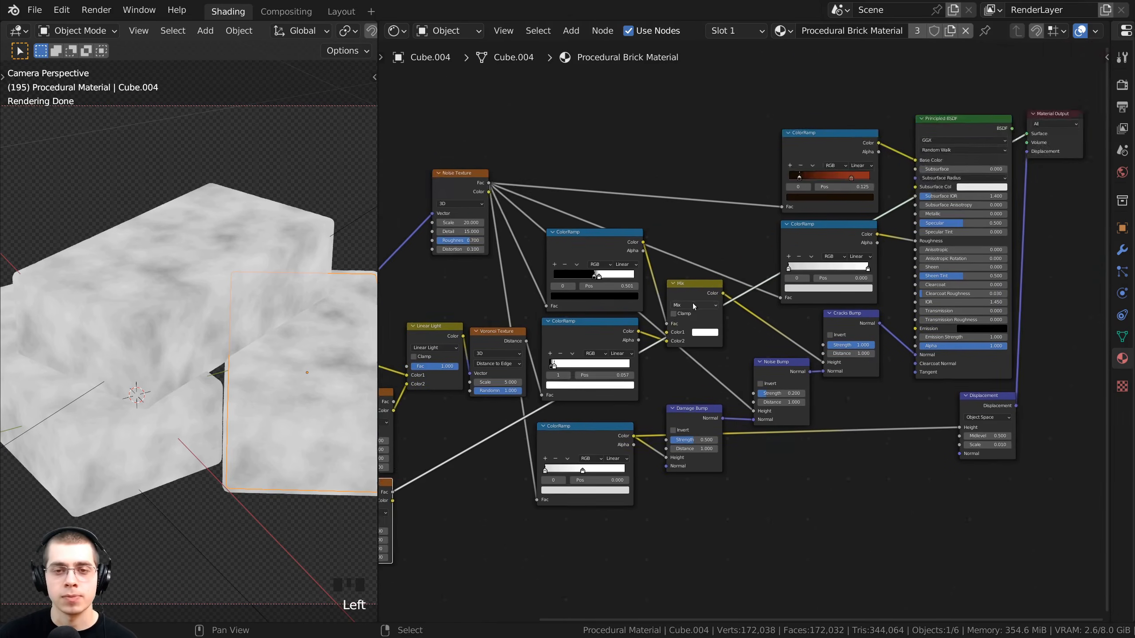
scroll(685, 282, up, 4)
click(685, 282)
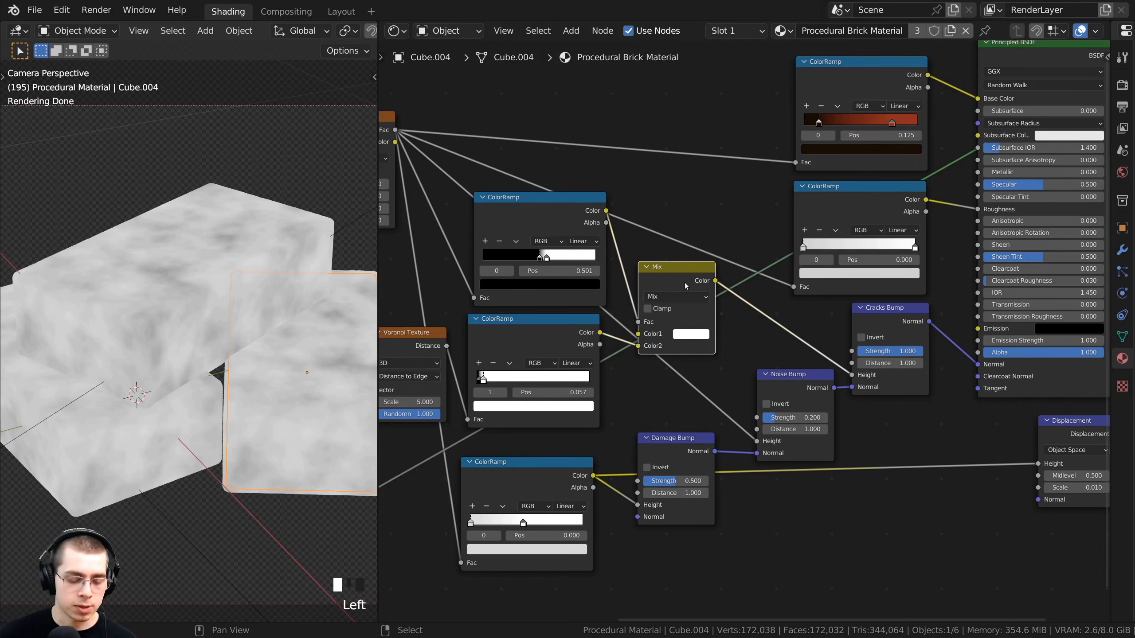
middle_drag(687, 305, 671, 210)
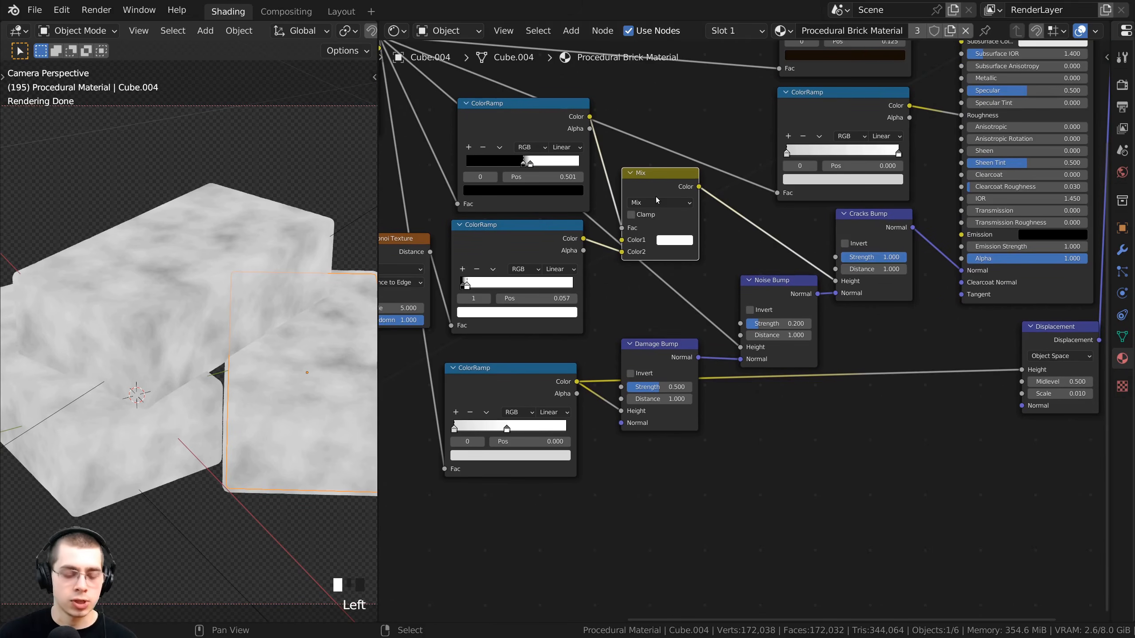
key(shift+d)
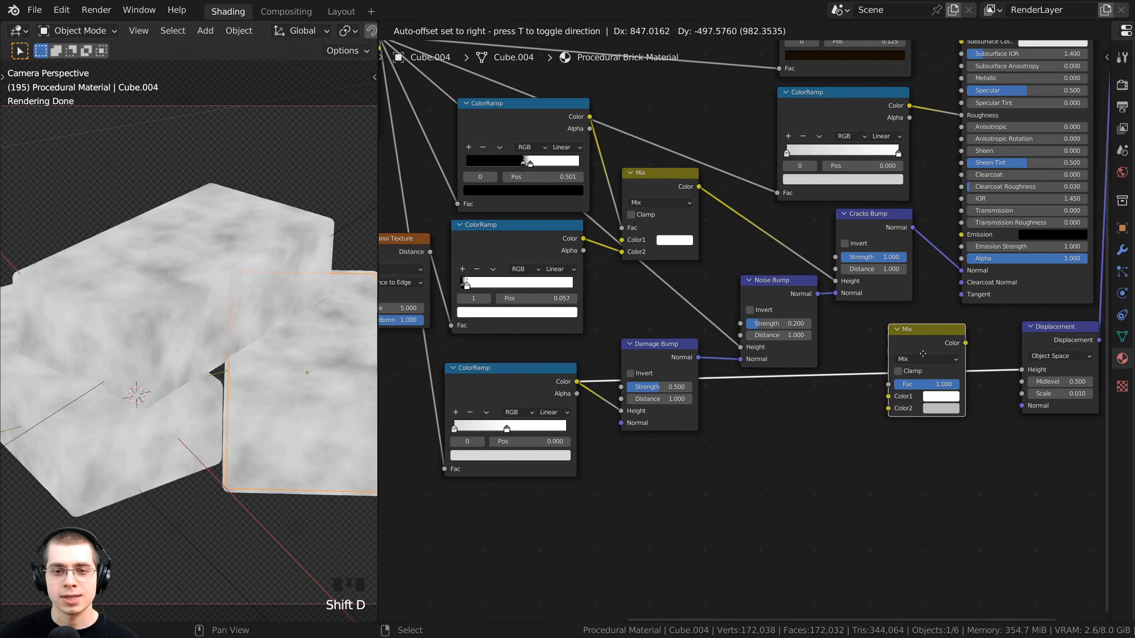
click(940, 357)
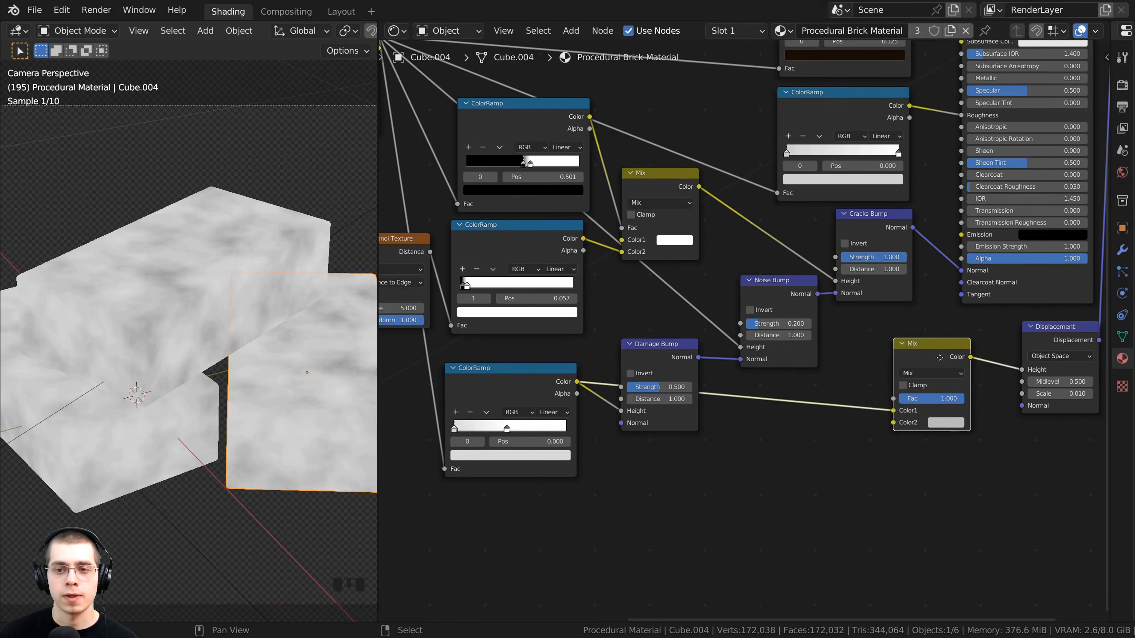
drag(940, 357, 959, 356)
Step: Connect the duplicated Noise Texture's Fac output to the Fac input of the Mix node placed before the Displacement node
scroll(705, 436, down, 1)
middle_drag(681, 441, 850, 337)
scroll(621, 394, down, 1)
middle_drag(621, 395, 689, 374)
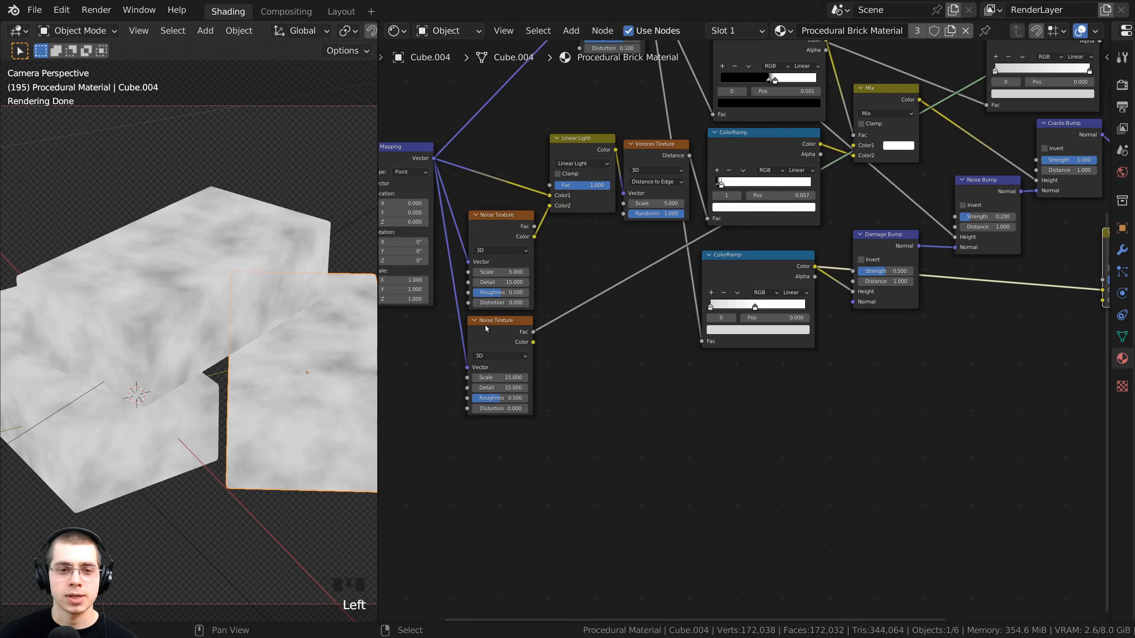
drag(485, 325, 484, 334)
middle_drag(542, 349, 450, 359)
drag(441, 351, 905, 284)
scroll(888, 452, down, 1)
scroll(906, 283, up, 6)
drag(538, 276, 530, 256)
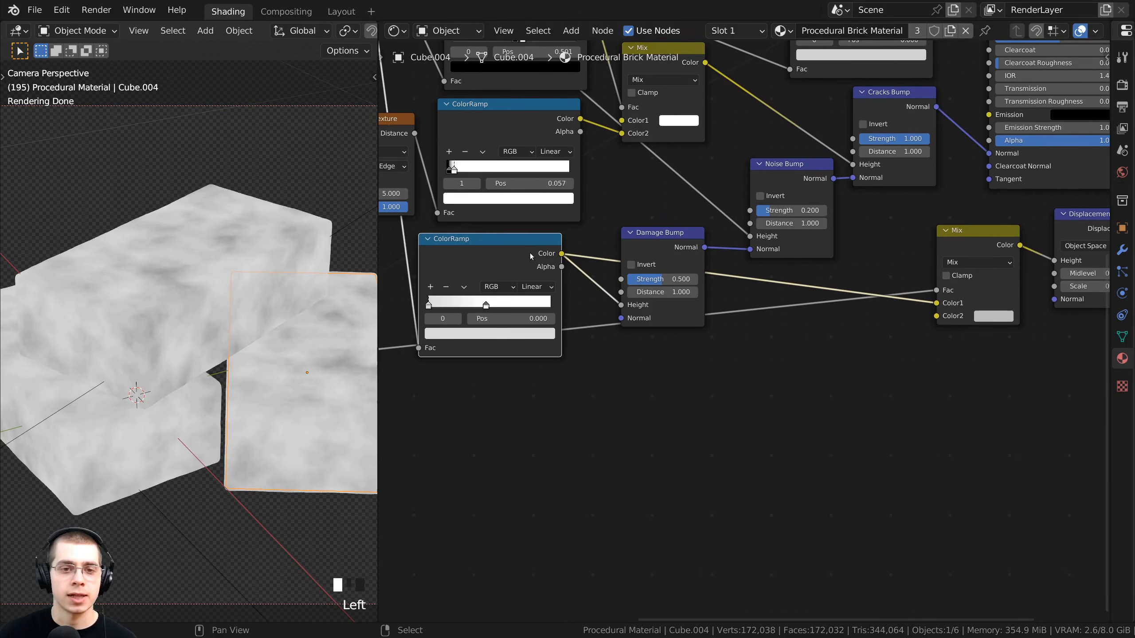
middle_drag(621, 257, 574, 263)
middle_drag(894, 286, 818, 314)
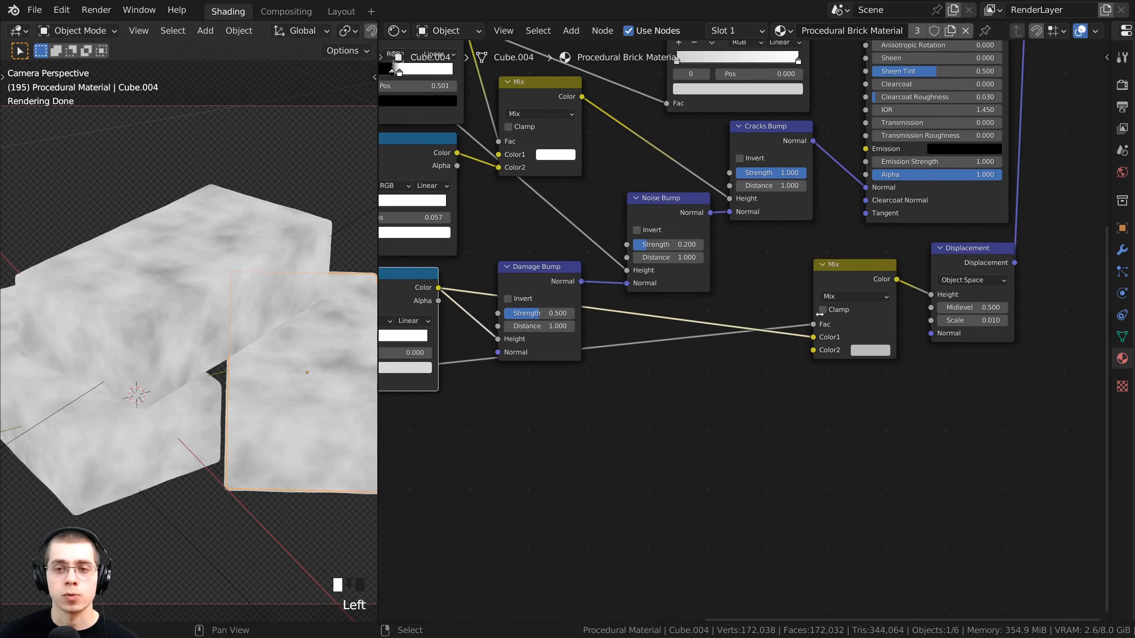
Step: Set the blend mode of the Mix node feeding the Displacement Height to Darken
click(844, 286)
middle_drag(786, 385, 743, 390)
scroll(742, 390, up, 2)
shift+middle_drag(374, 338, 323, 337)
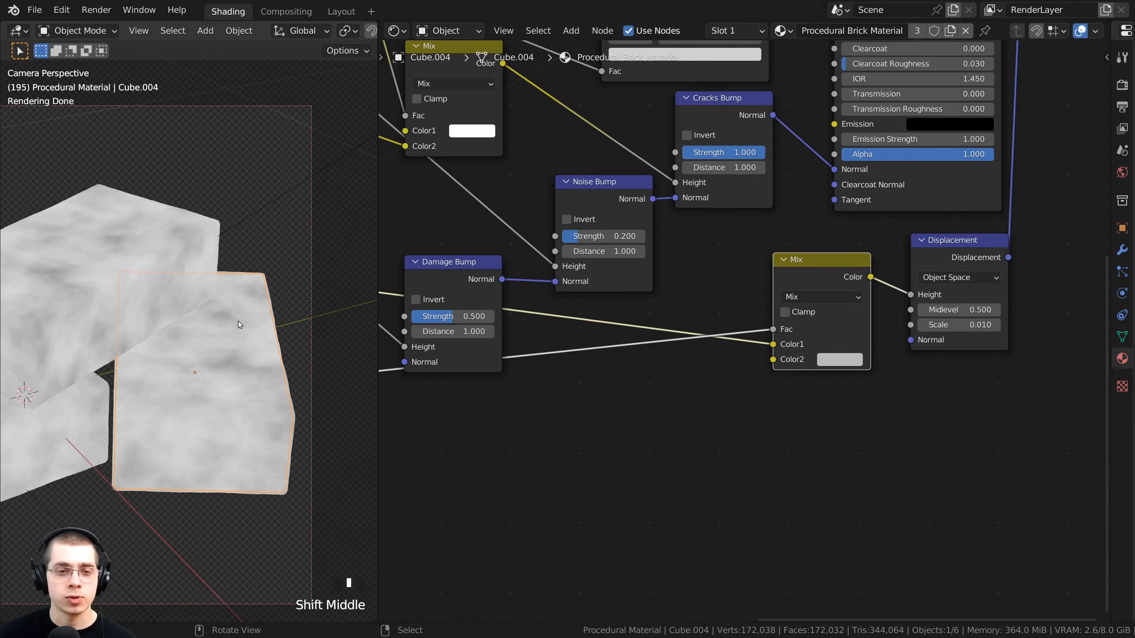
scroll(724, 366, up, 1)
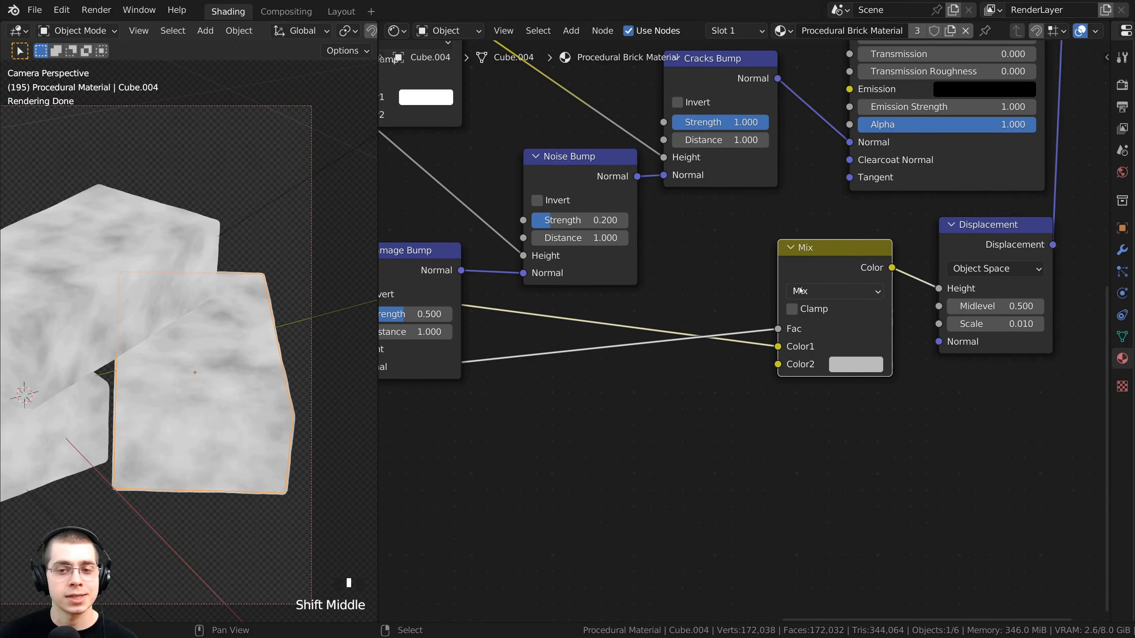
click(800, 291)
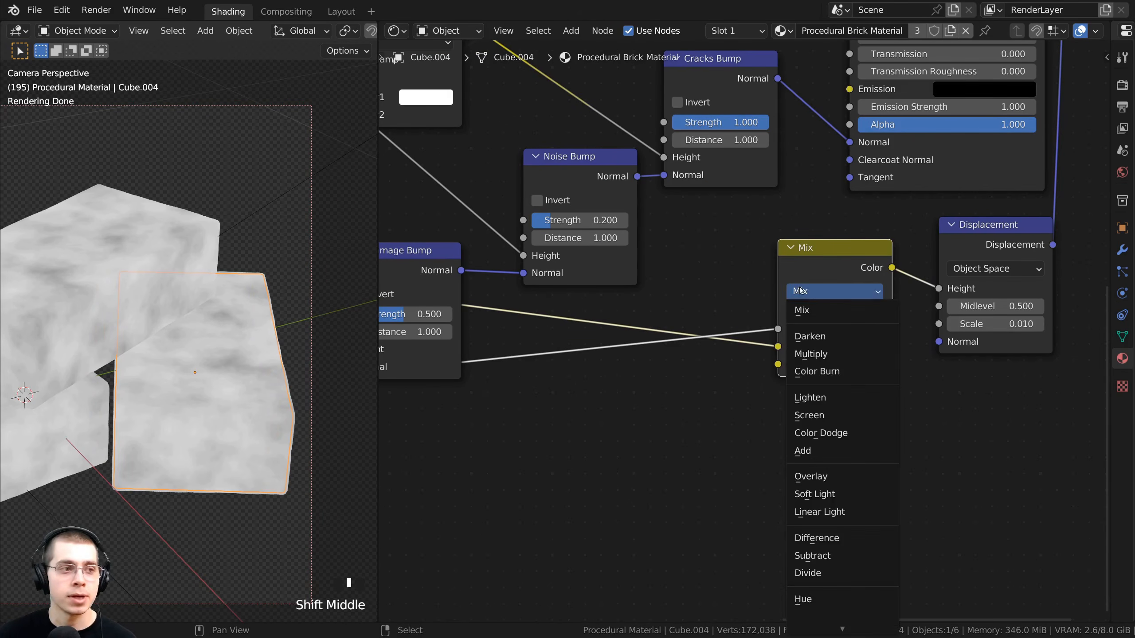
click(812, 338)
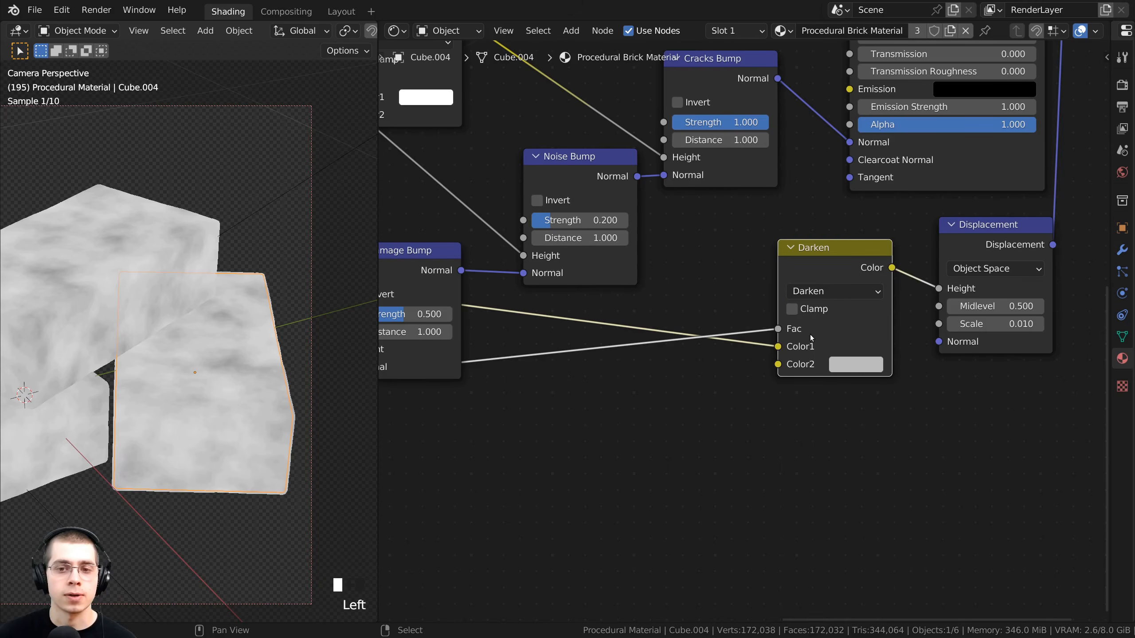
Step: Set the Darken node's Color2 to black (hex 000000) and inspect the edge of the lower brick
click(849, 369)
drag(968, 152, 968, 252)
scroll(623, 386, up, 6)
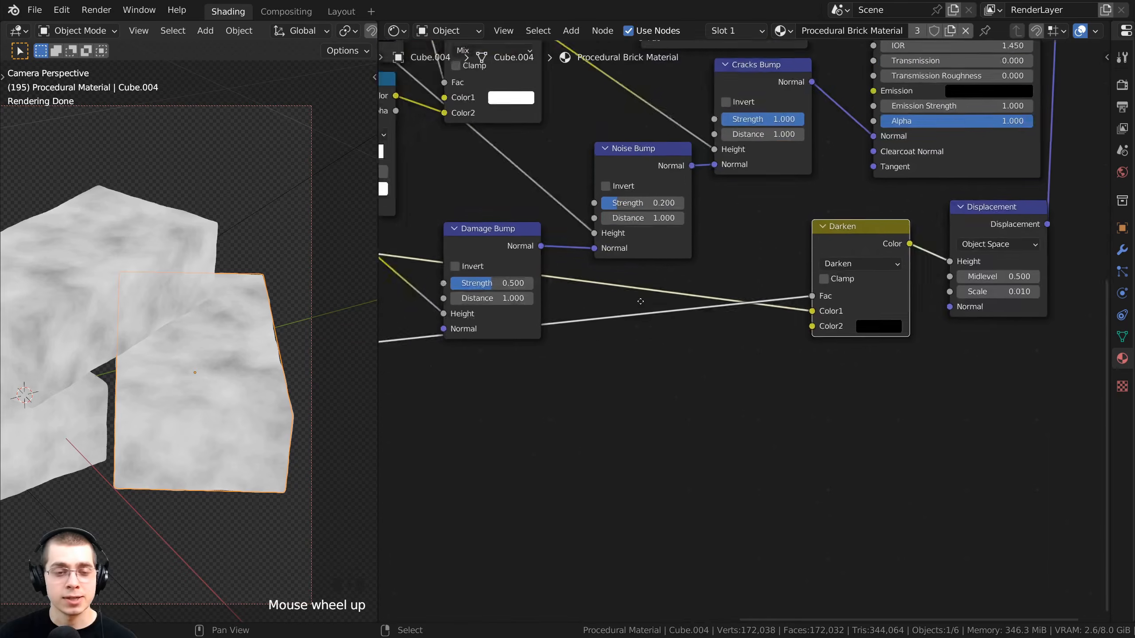
middle_drag(612, 380, 623, 386)
scroll(756, 307, up, 3)
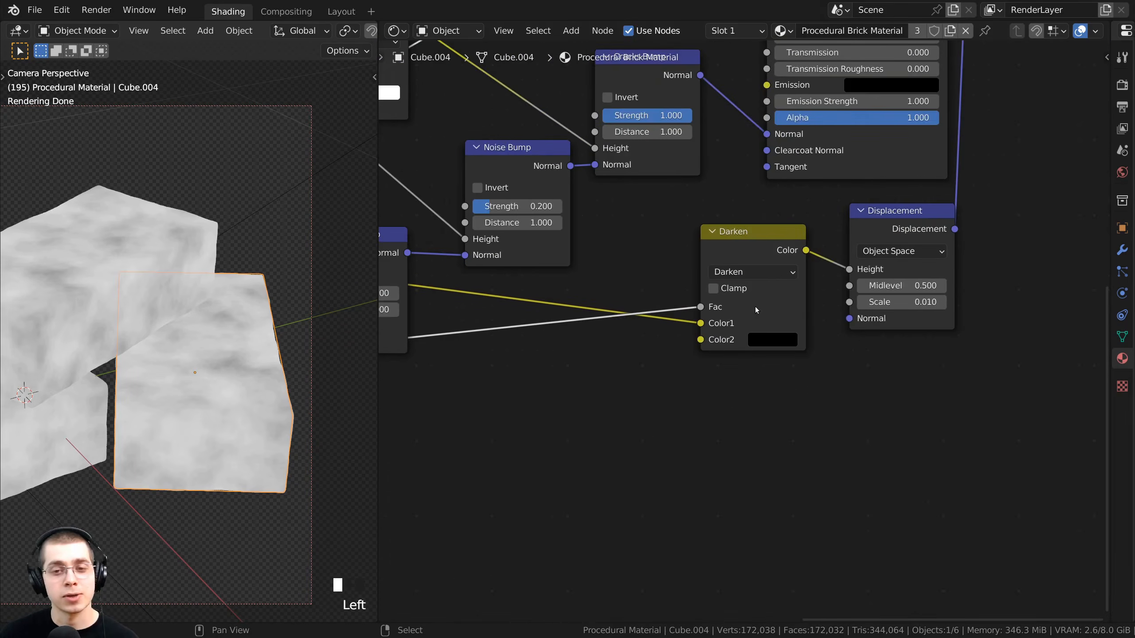
middle_drag(708, 310, 724, 289)
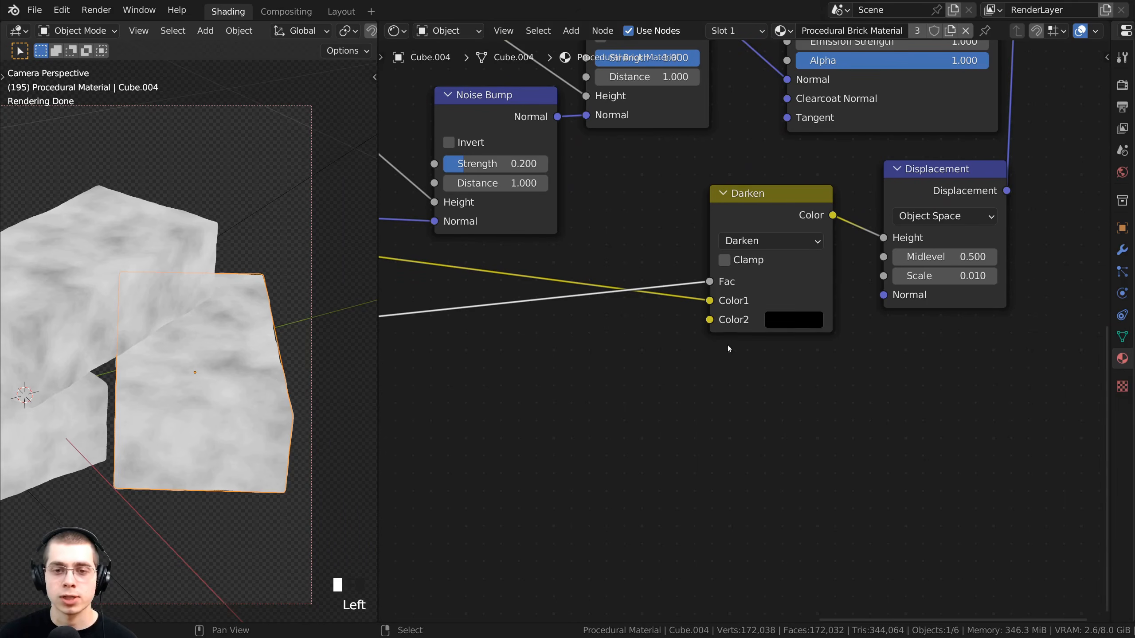
scroll(727, 345, down, 1)
middle_drag(651, 356, 610, 384)
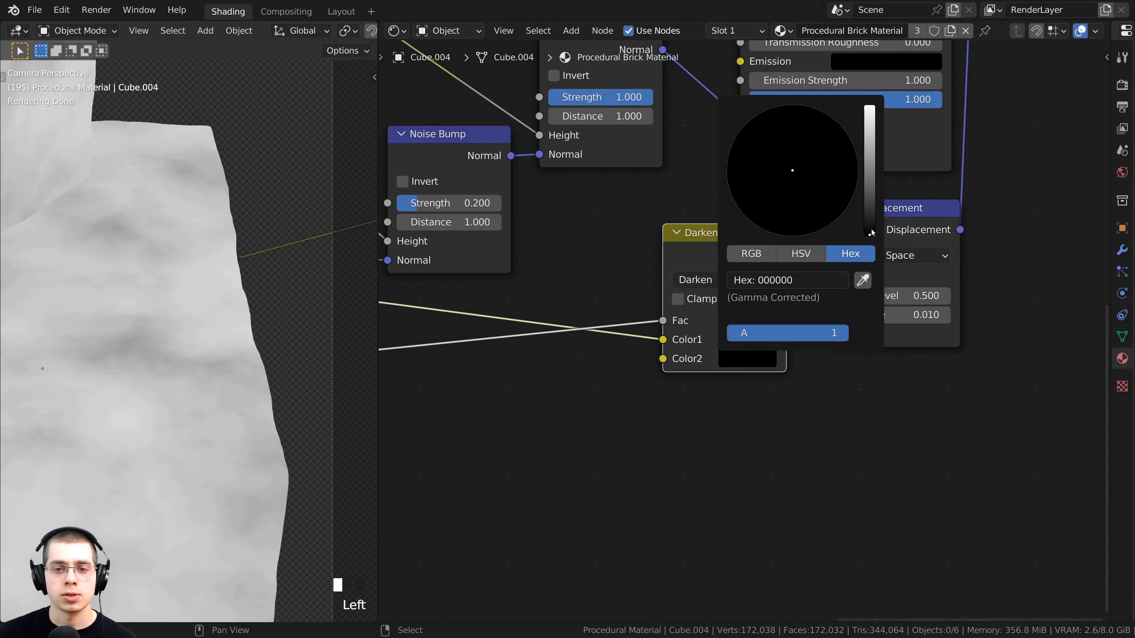
mouse_move(869, 234)
mouse_down()
mouse_move(869, 190)
mouse_move(869, 235)
mouse_up()
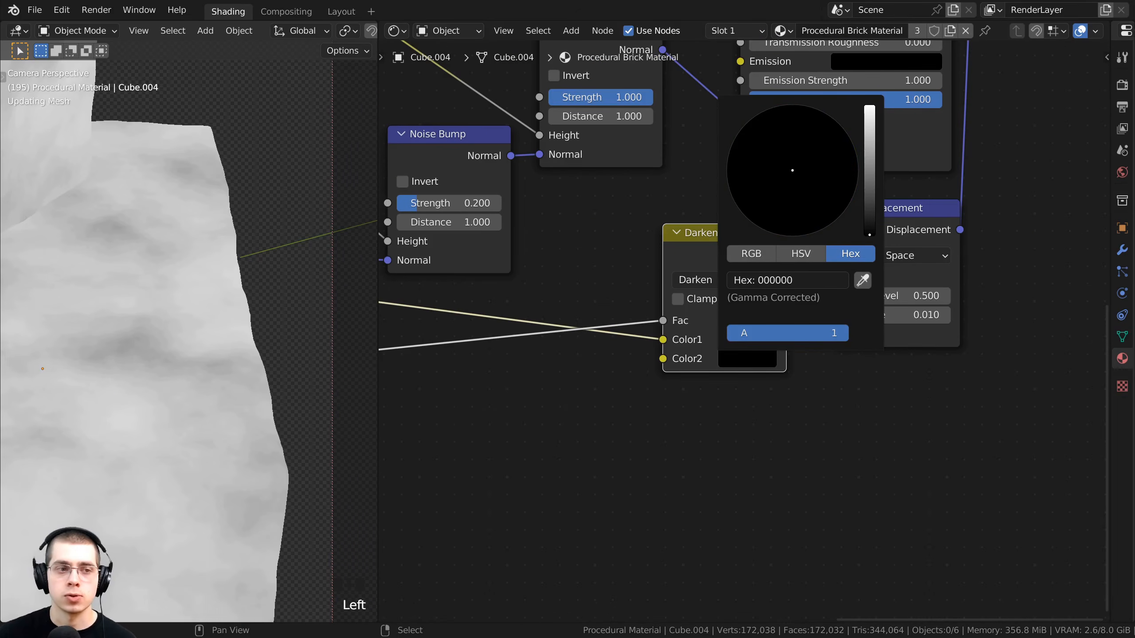
scroll(217, 158, up, 2)
shift+middle_drag(218, 156, 208, 169)
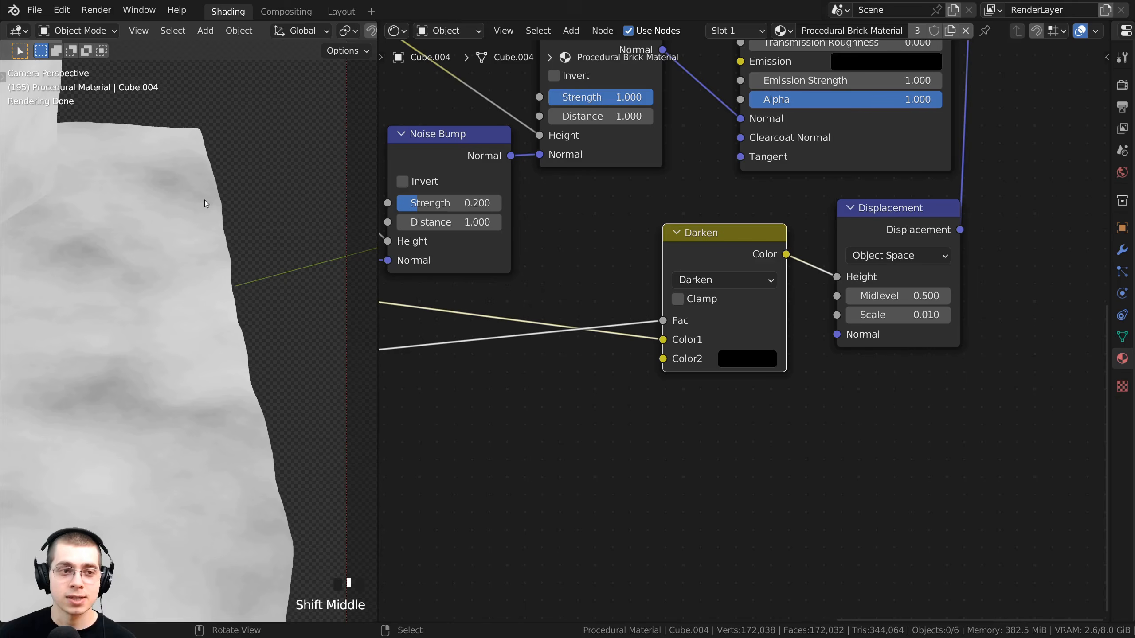
Step: Try a Displacement Scale of 0.170 on the bricks and undo the change
shift+drag(898, 315, 941, 315)
scroll(264, 298, down, 7)
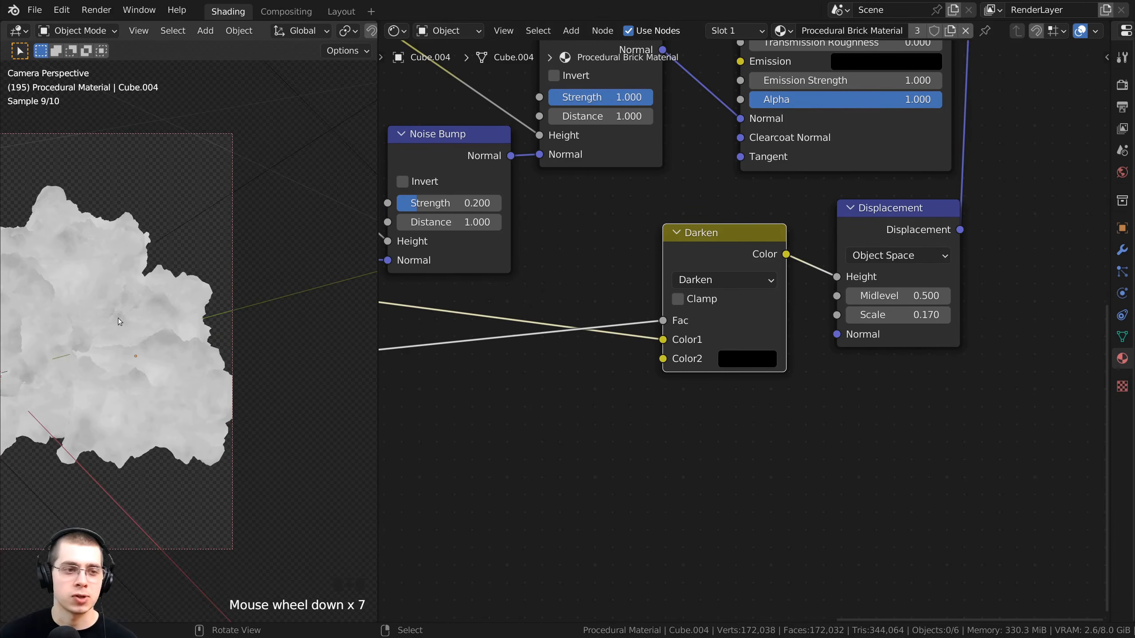
key(ctrl+z)
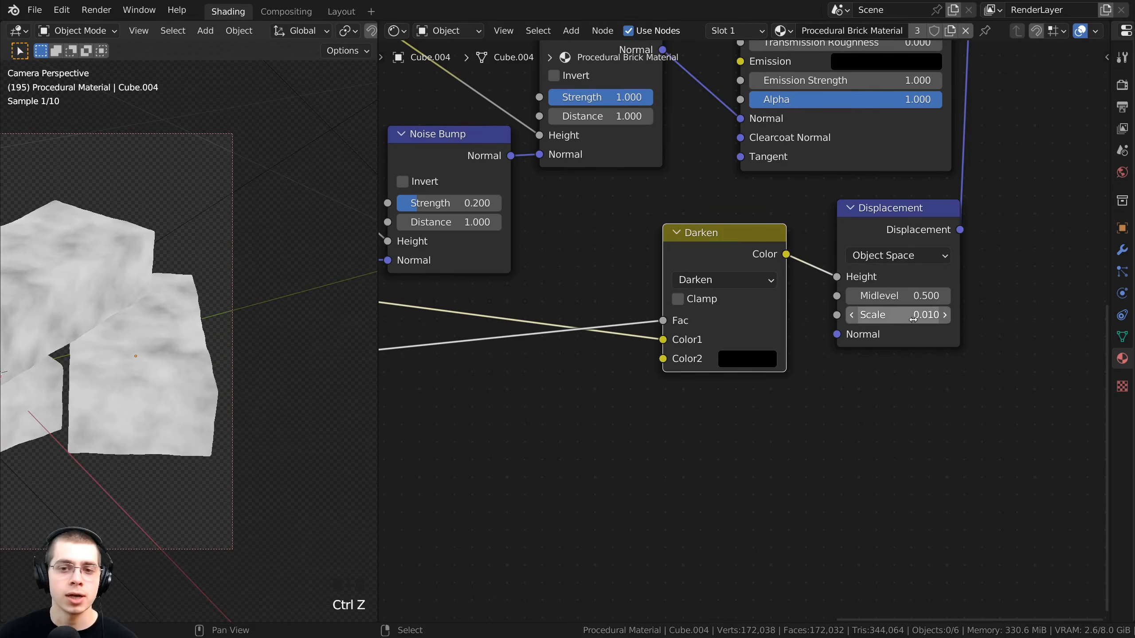
scroll(922, 317, up, 1)
scroll(229, 325, up, 5)
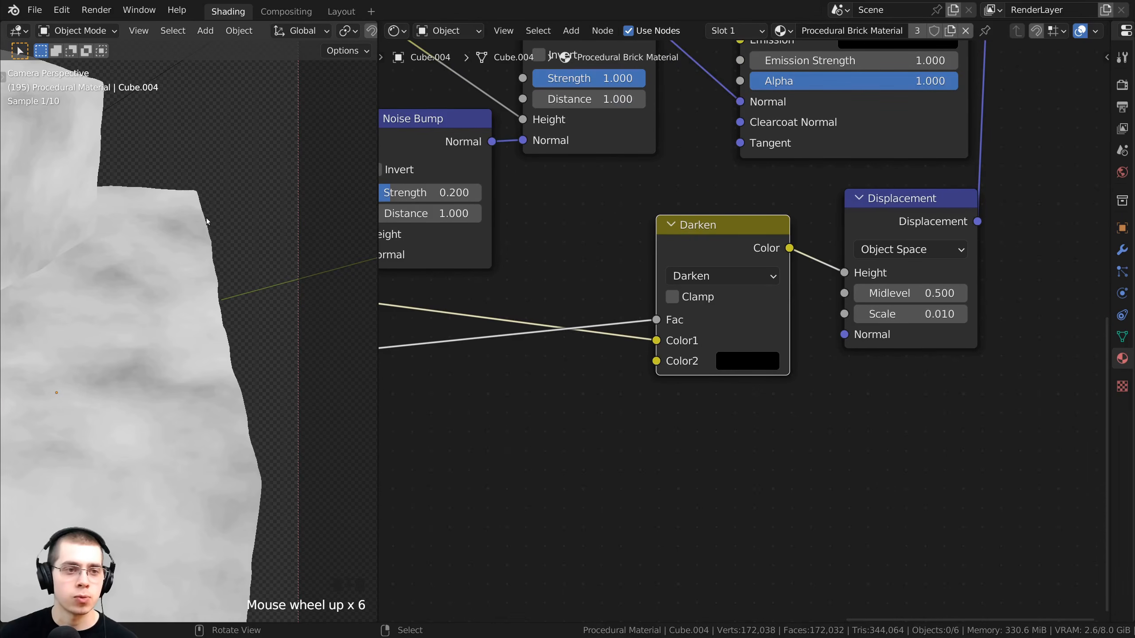
Step: Preview the complete Principled BSDF material on the bricks and bring all three bricks into view
scroll(691, 219, down, 7)
middle_drag(751, 170, 769, 323)
scroll(768, 248, down, 3)
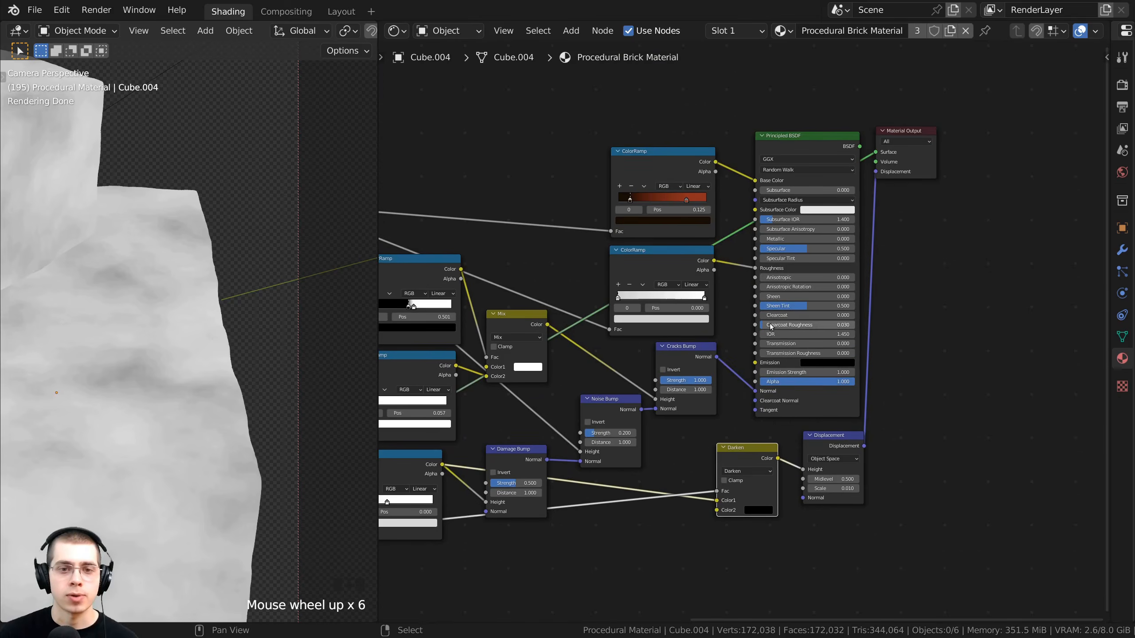
ctrl+shift+click(792, 138)
scroll(129, 350, down, 6)
shift+middle_drag(147, 353, 278, 356)
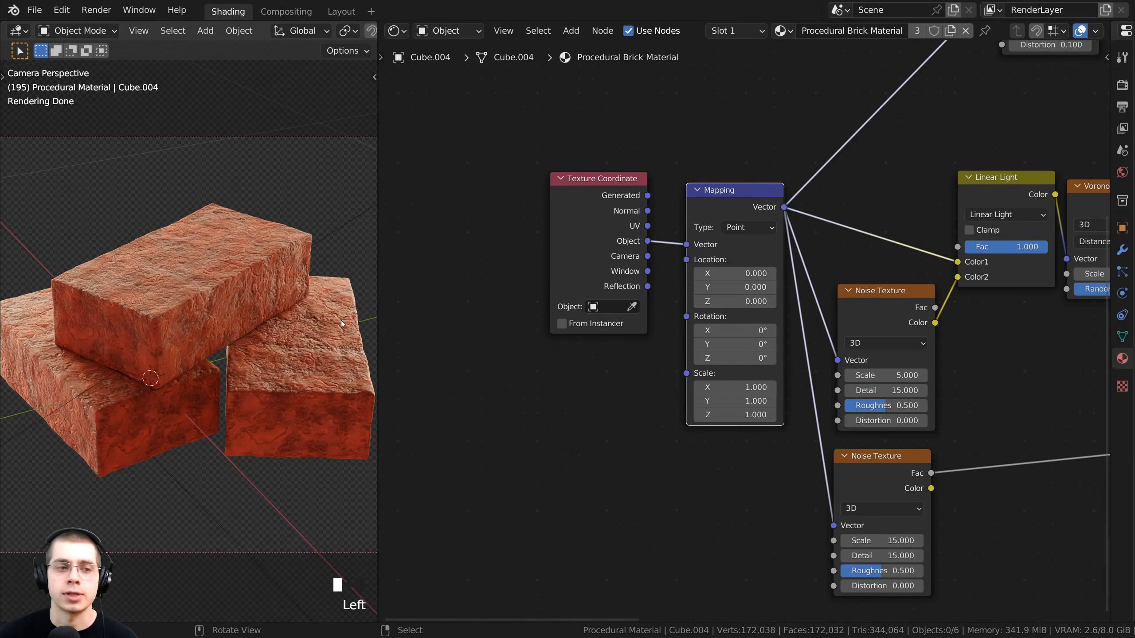
Step: Shift the Mapping and Texture Coordinate nodes slightly left, away from the Noise Textures
drag(736, 198, 725, 196)
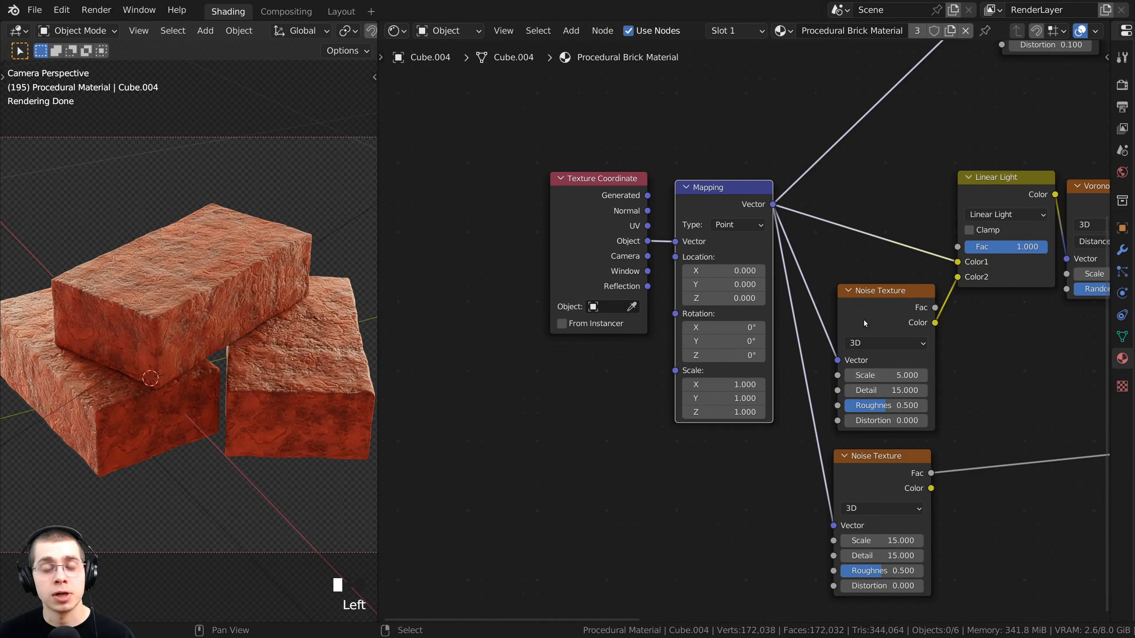
scroll(865, 323, down, 2)
scroll(743, 331, up, 2)
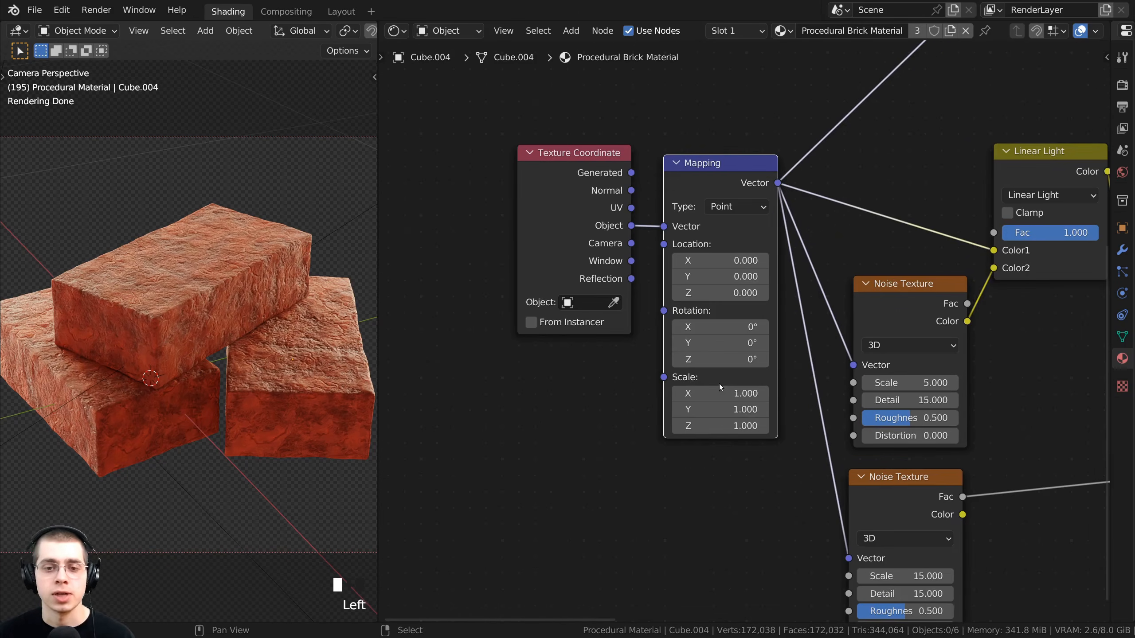
mouse_move(720, 425)
mouse_down()
mouse_move(752, 425)
mouse_move(721, 425)
mouse_up()
scroll(580, 315, down, 2)
drag(580, 315, 575, 314)
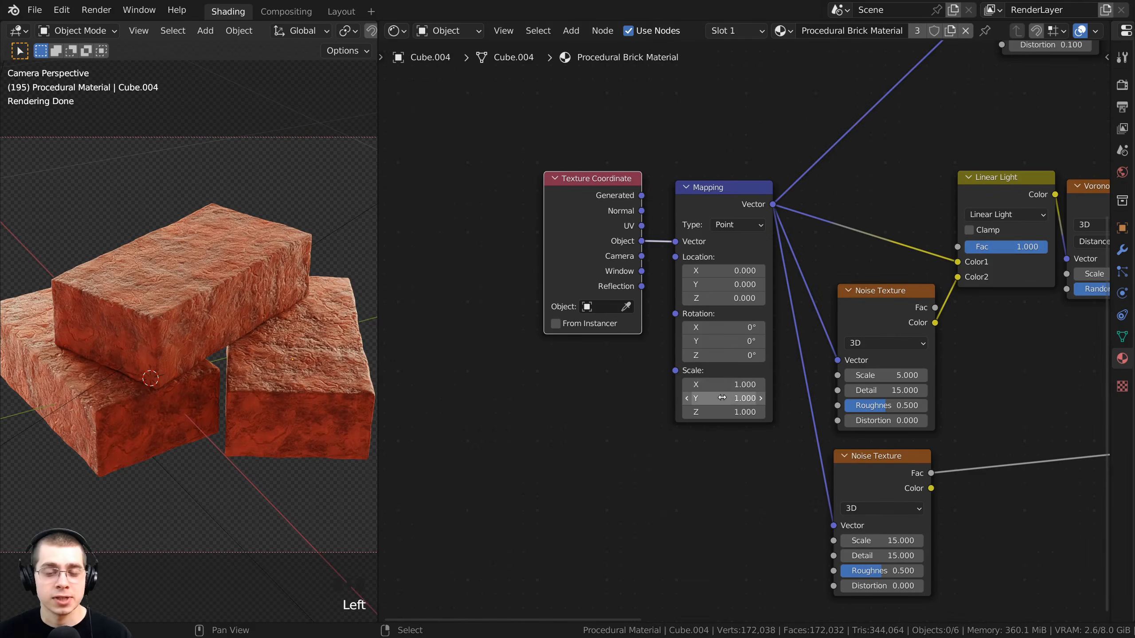
Step: Add a Value node below Texture Coordinate and connect its output to the Mapping node's Scale
scroll(585, 369, up, 1)
key(shift+a)
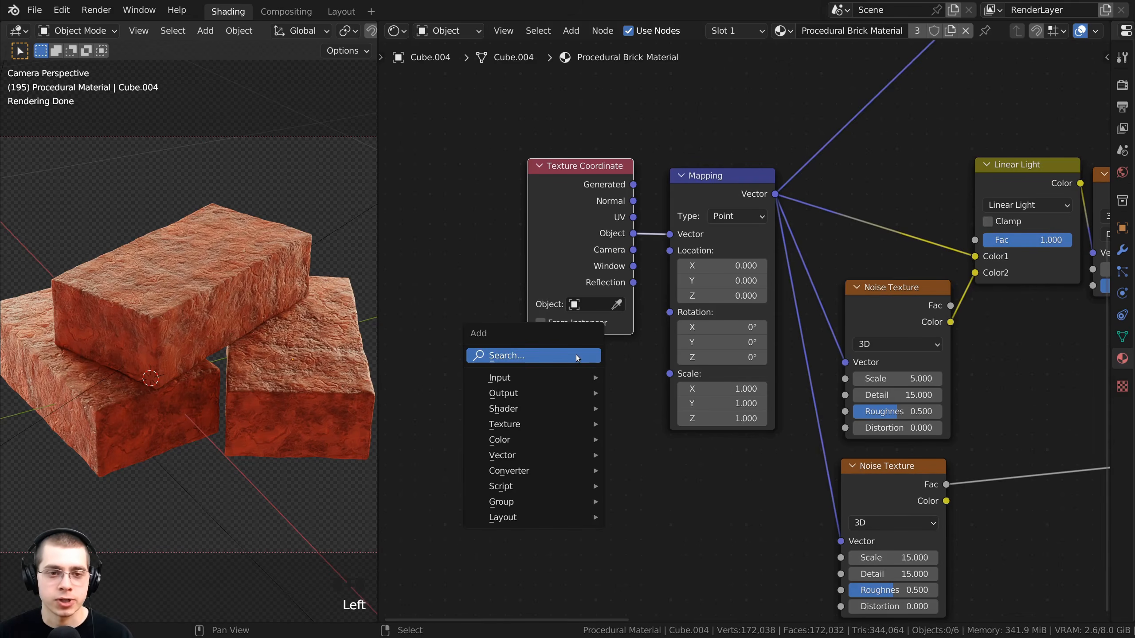
text(val)
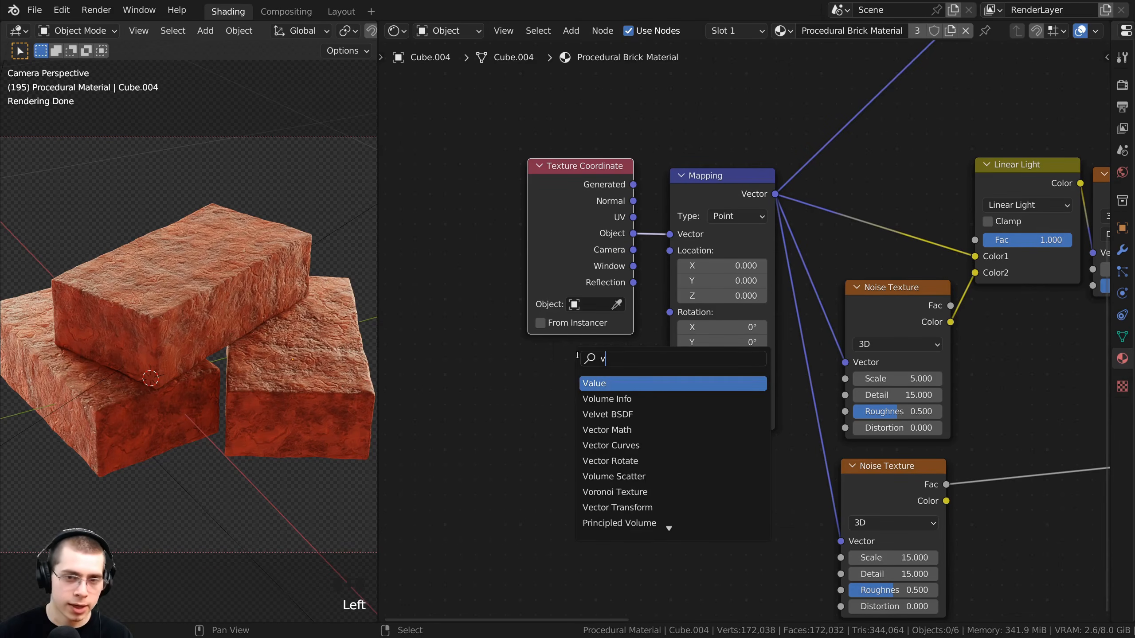
click(593, 383)
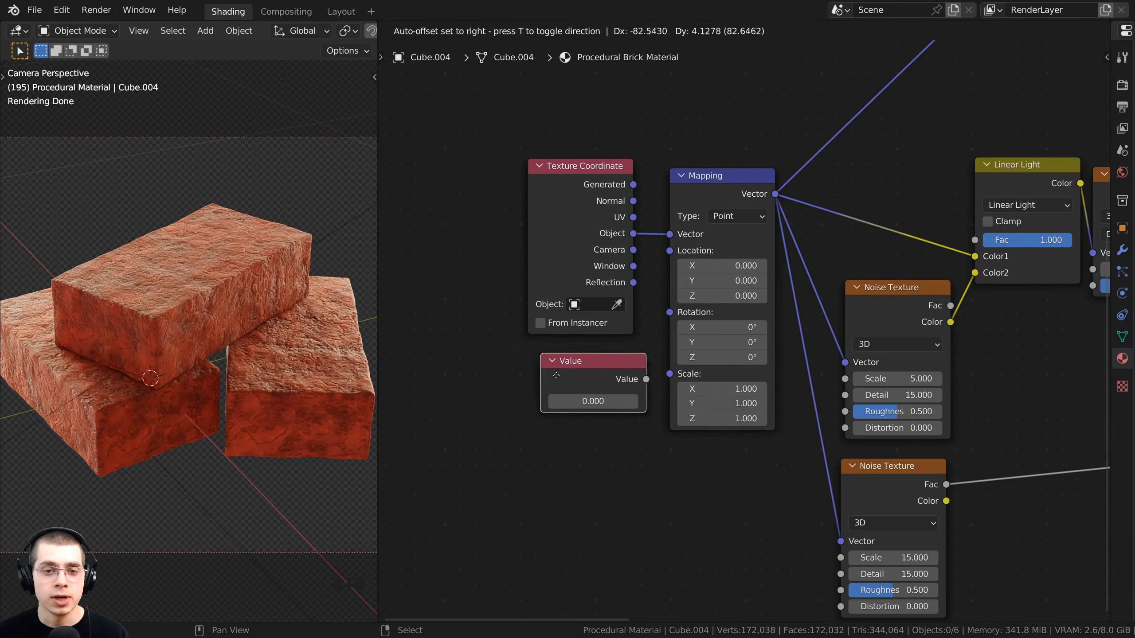
click(589, 389)
scroll(589, 388, up, 1)
drag(605, 386, 654, 383)
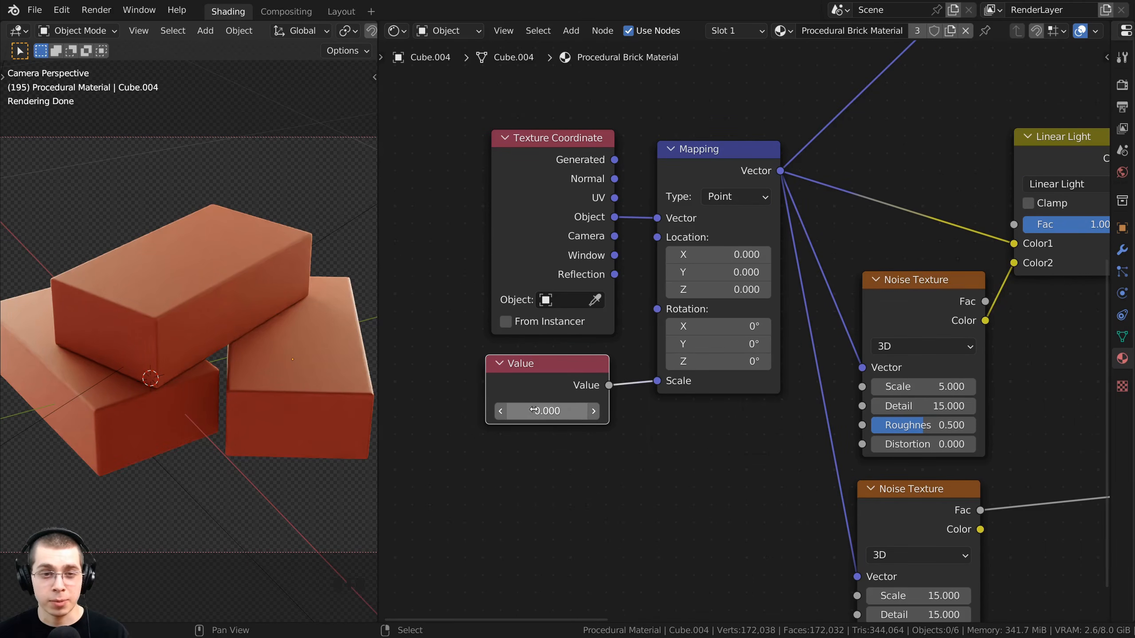
Step: Set the Value node that drives the Mapping Scale to 1
double_click(549, 411)
text(1)
key(Return)
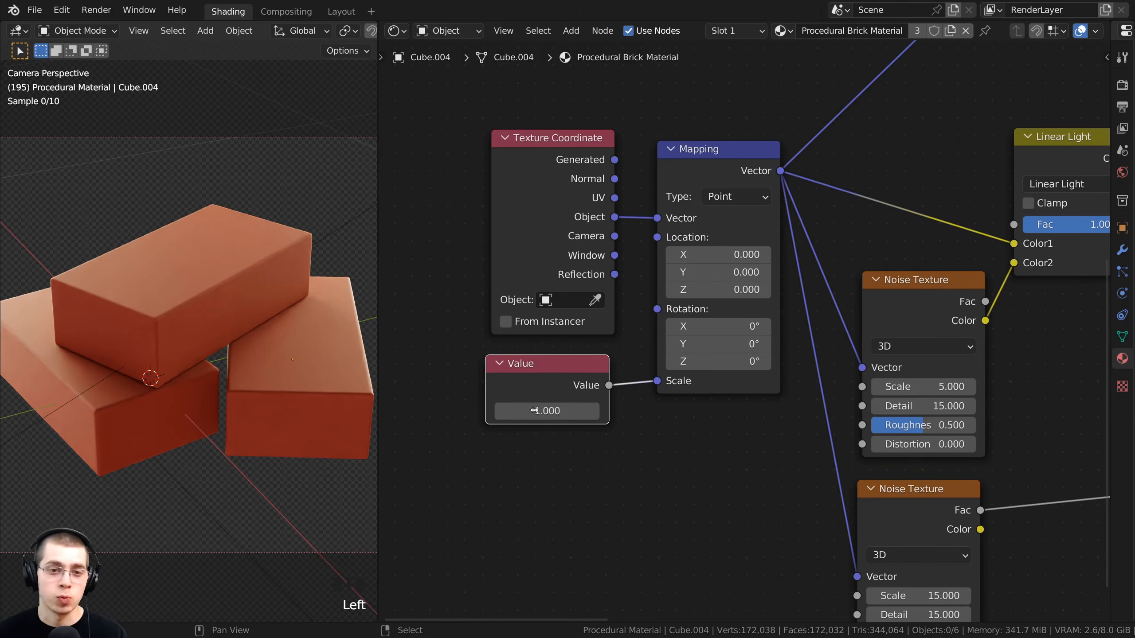
mouse_move(548, 411)
ctrl+mouse_down()
mouse_move(566, 411)
mouse_move(549, 411)
ctrl+mouse_up()
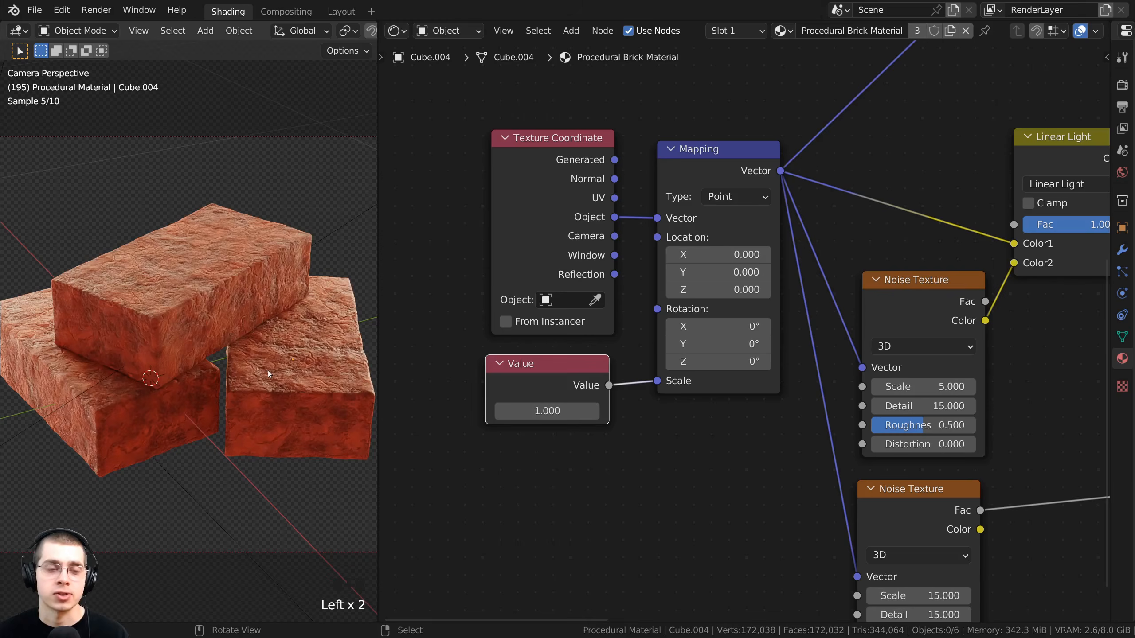
Step: Try a texture scale of 2.200 in the Value node, inspect the bricks, and reset it to 1
scroll(466, 410, up, 1)
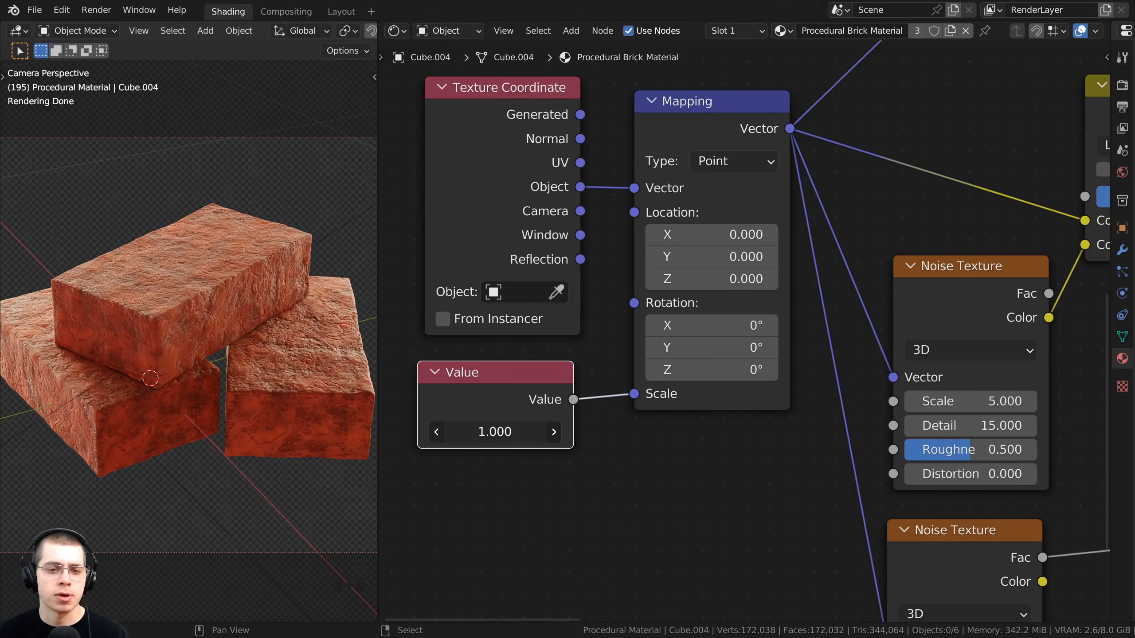
ctrl+drag(494, 431, 513, 432)
scroll(169, 213, up, 2)
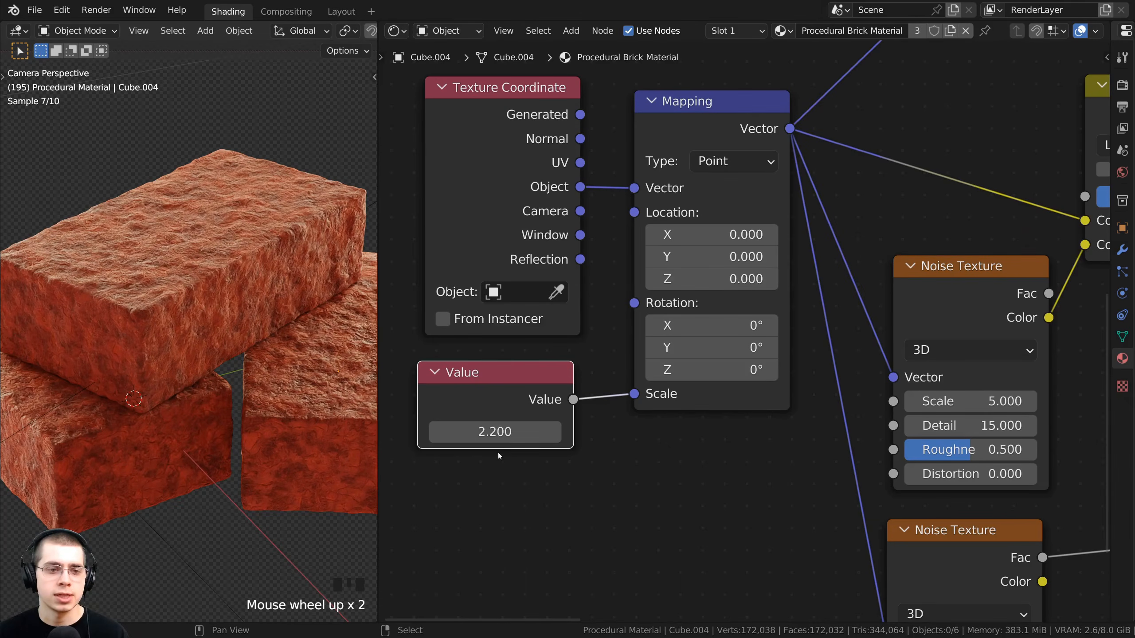
click(495, 432)
text(1)
key(Return)
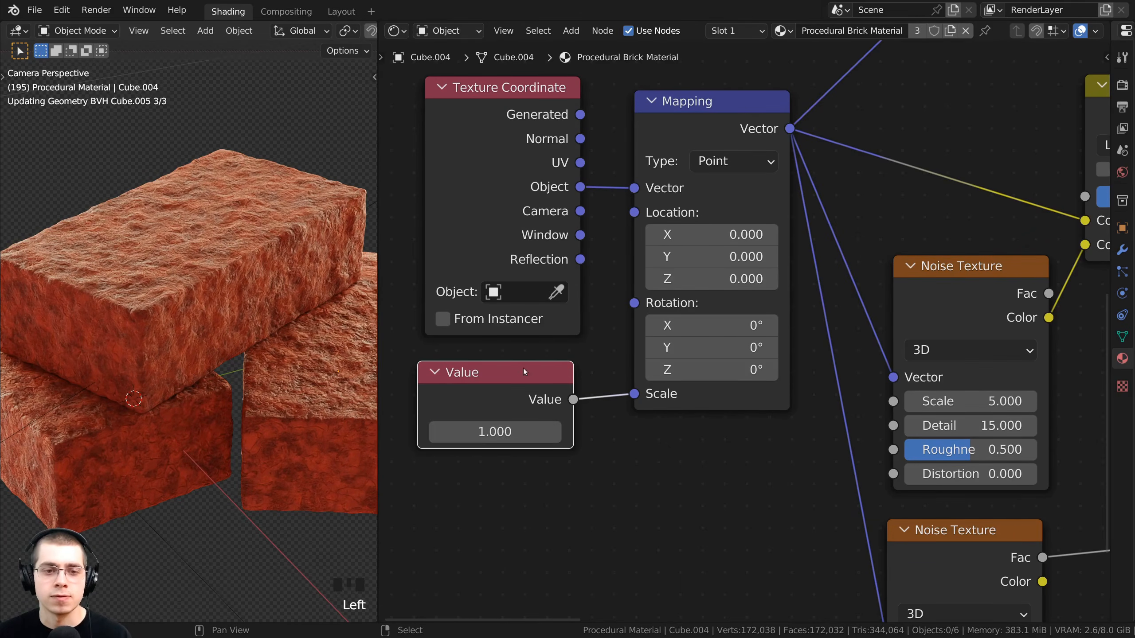
Step: Review the finished bricks and the complete material node tree, with every node in view
scroll(269, 368, down, 3)
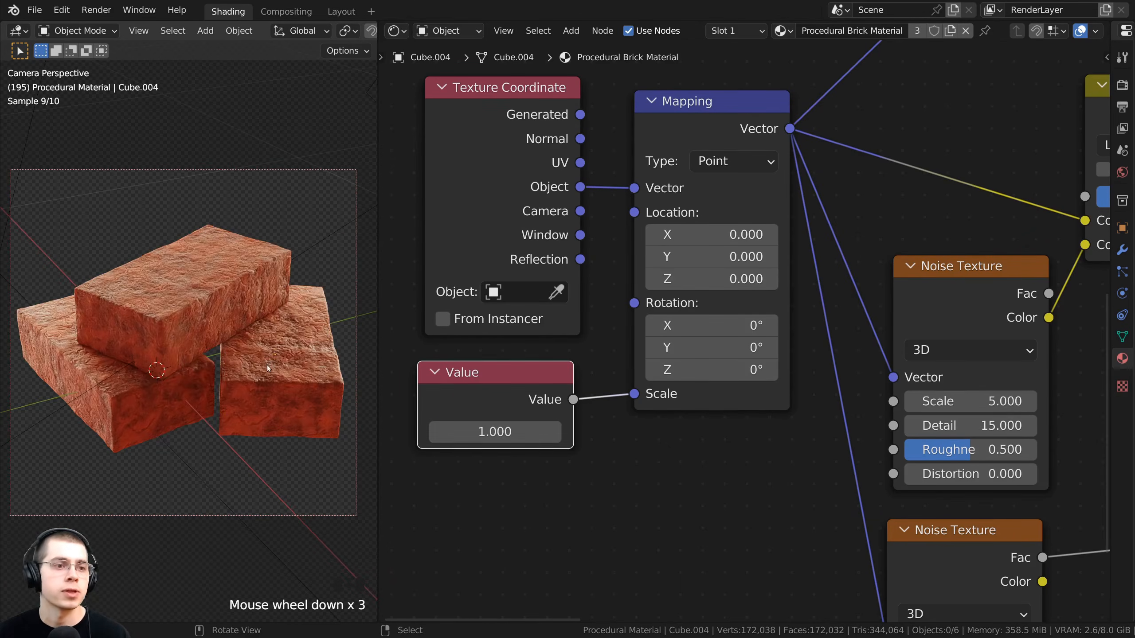
shift+middle_drag(269, 368, 277, 378)
scroll(733, 337, down, 9)
middle_drag(991, 197, 714, 316)
key(a)
middle_drag(834, 155, 874, 152)
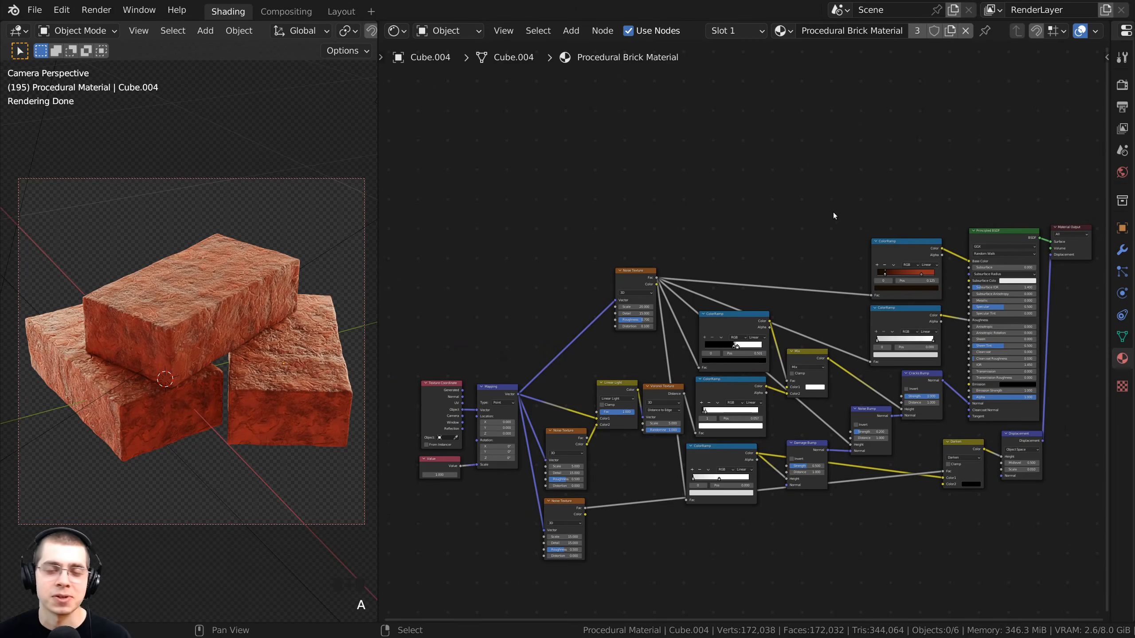
middle_drag(831, 214, 828, 209)
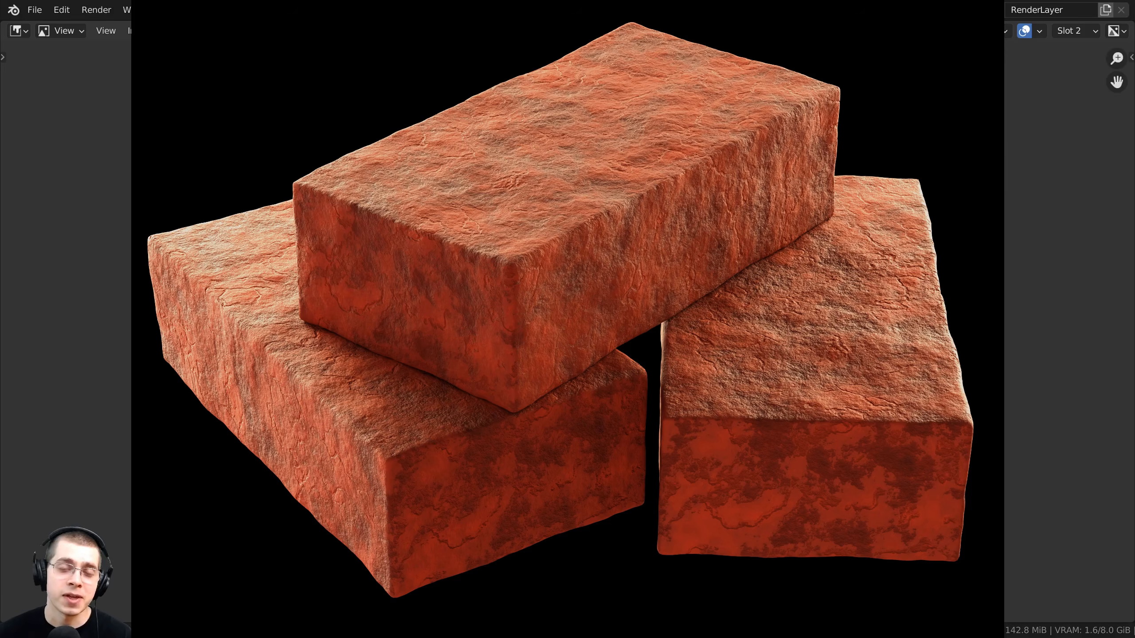